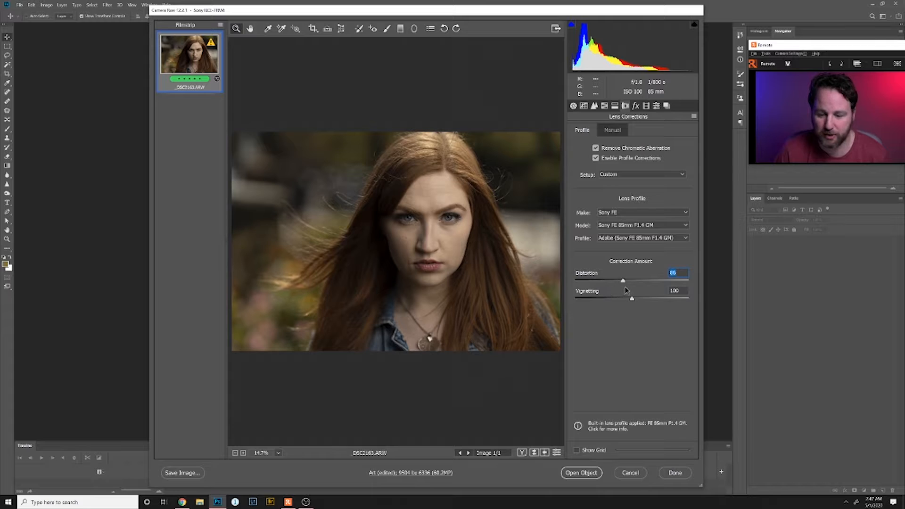
Set the lens profile's Distortion correction amount to 0
text(0)
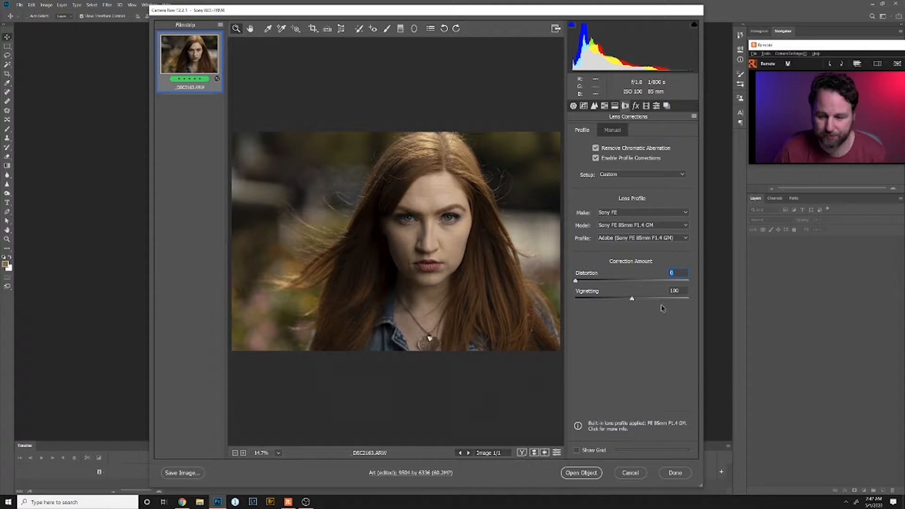
Brighten the portrait's basic tones: Exposure +0.40, Highlights +10, Shadows +19, Whites +4 and Blacks +58
click(573, 106)
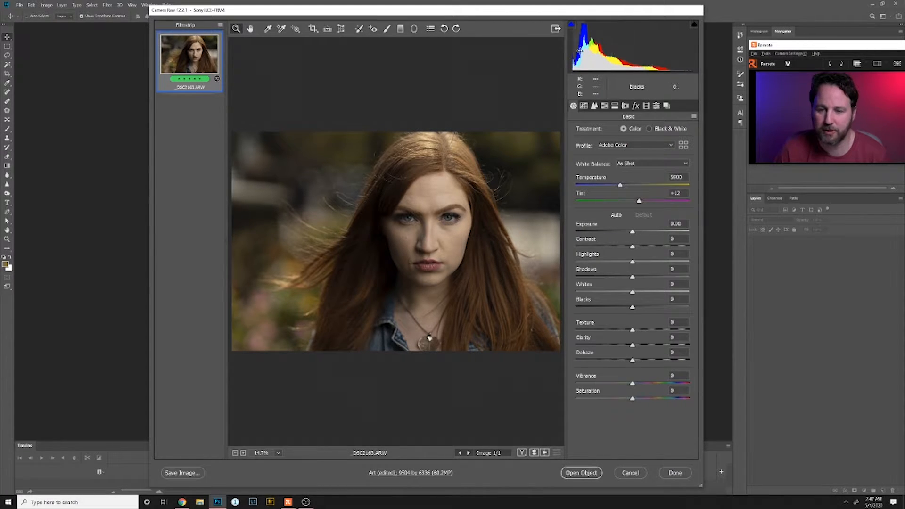
mouse_move(579, 50)
mouse_down()
mouse_move(599, 50)
mouse_move(590, 50)
mouse_up()
drag(634, 236, 635, 234)
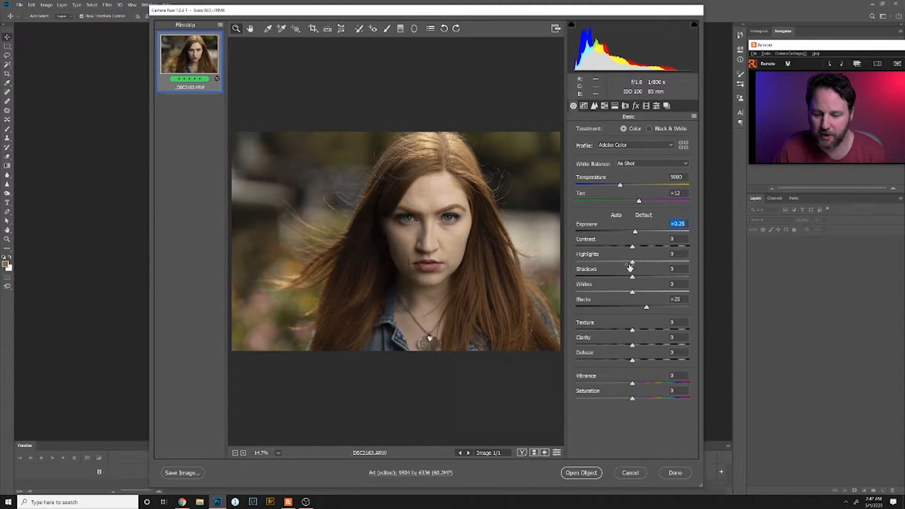
drag(635, 277, 665, 308)
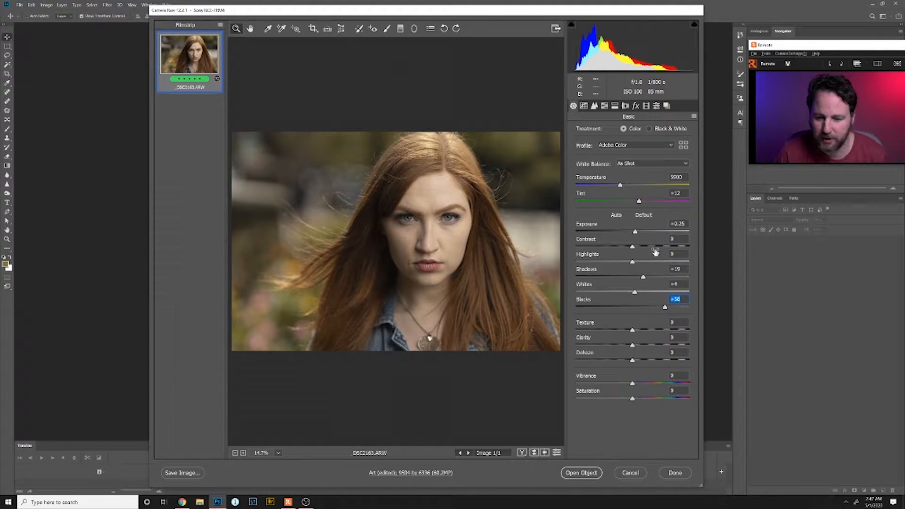
drag(632, 262, 636, 233)
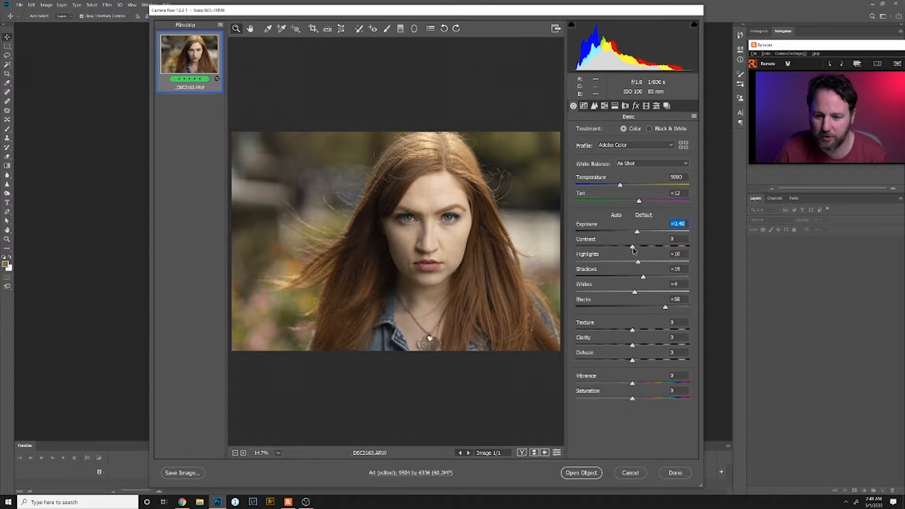
Refine the tones by setting Highlights to -2, Shadows to +36, Whites to +7 and Blacks to +74
click(639, 263)
drag(644, 278, 669, 308)
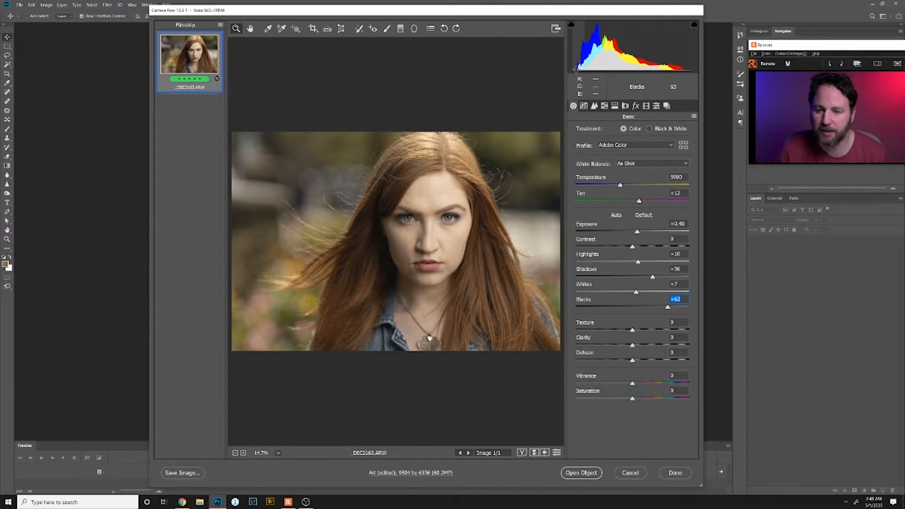
drag(574, 69, 580, 70)
drag(667, 64, 665, 64)
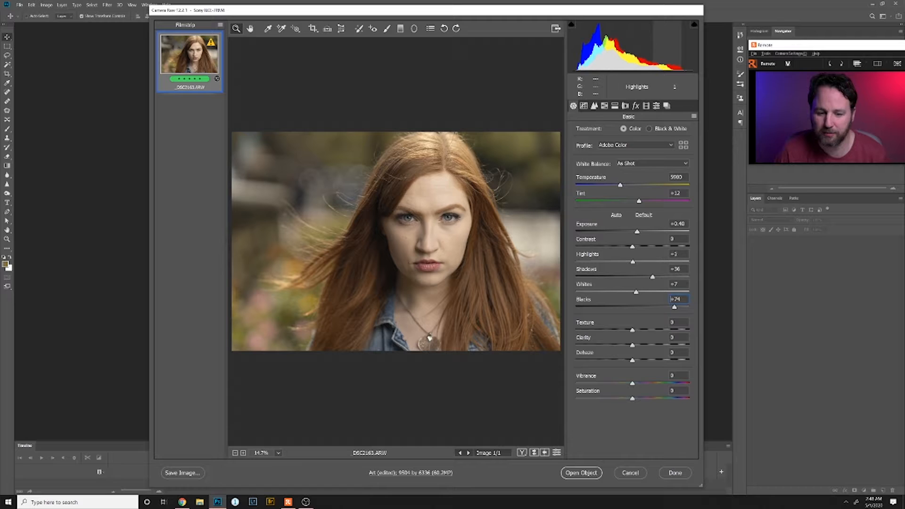
drag(633, 262, 631, 261)
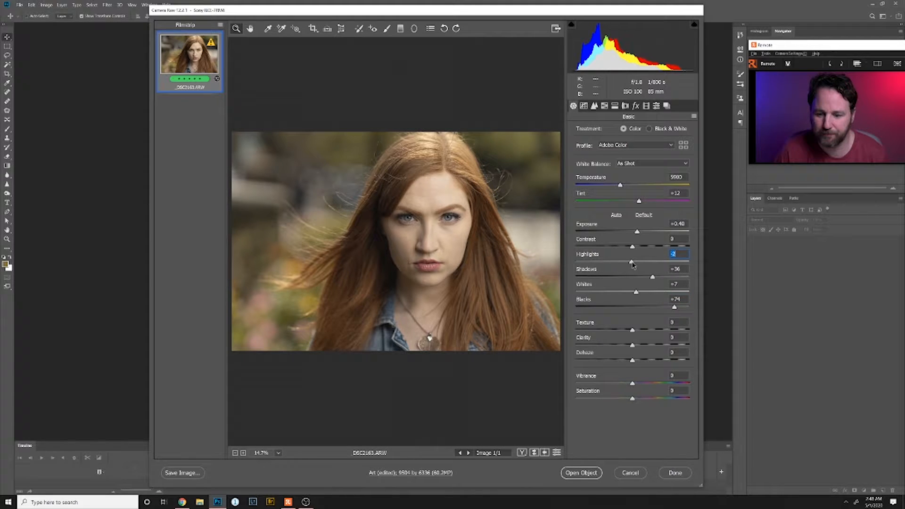
click(654, 282)
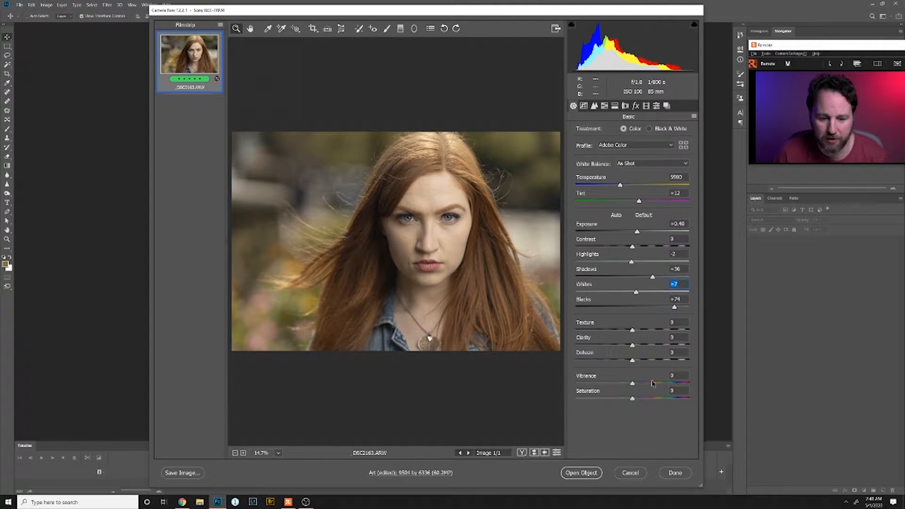
click(584, 105)
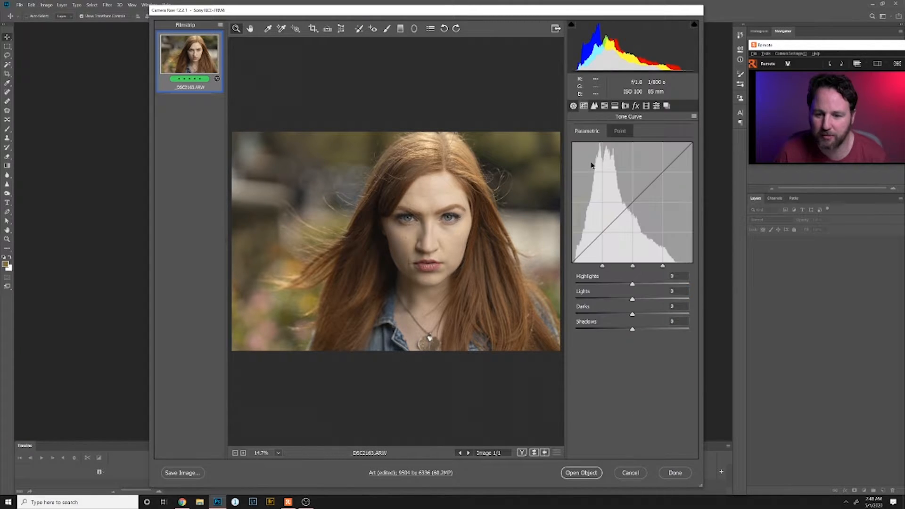
click(595, 107)
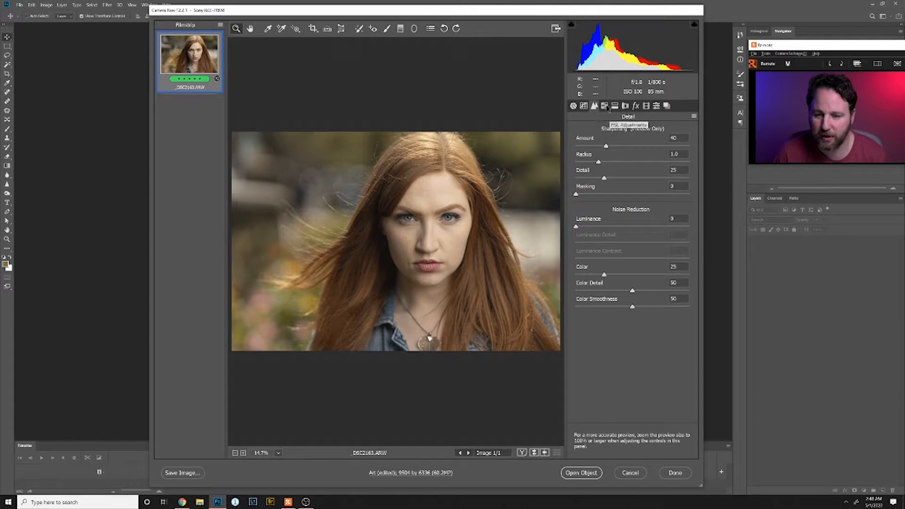
click(604, 105)
click(625, 106)
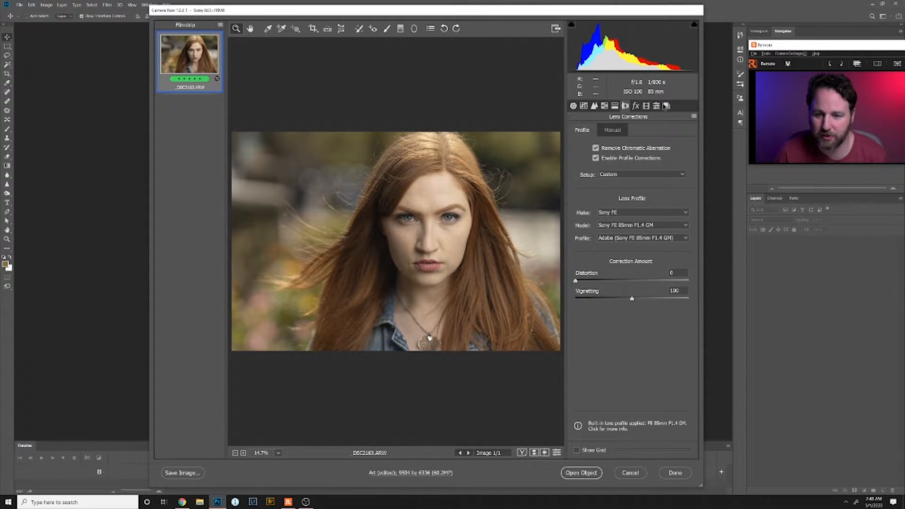
Open the developed raw photo as a Smart Object in Photoshop and duplicate its layer
click(581, 473)
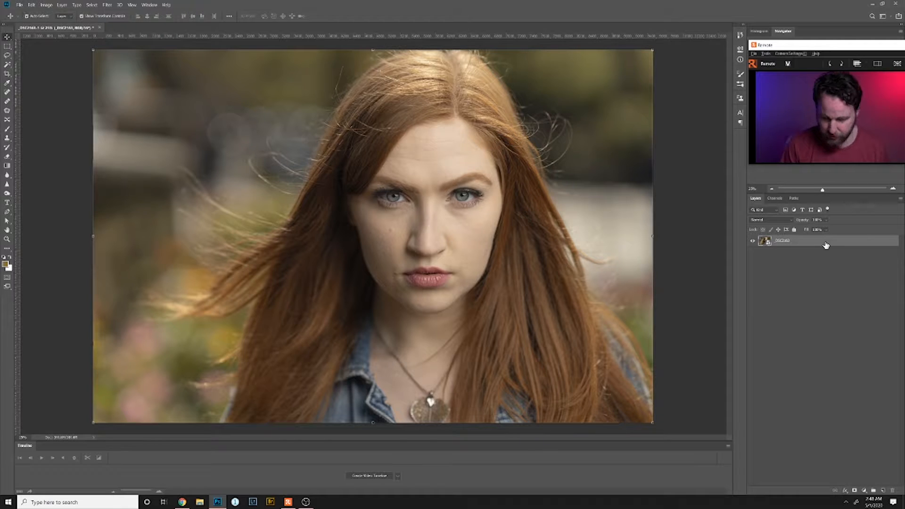
key(ctrl+j)
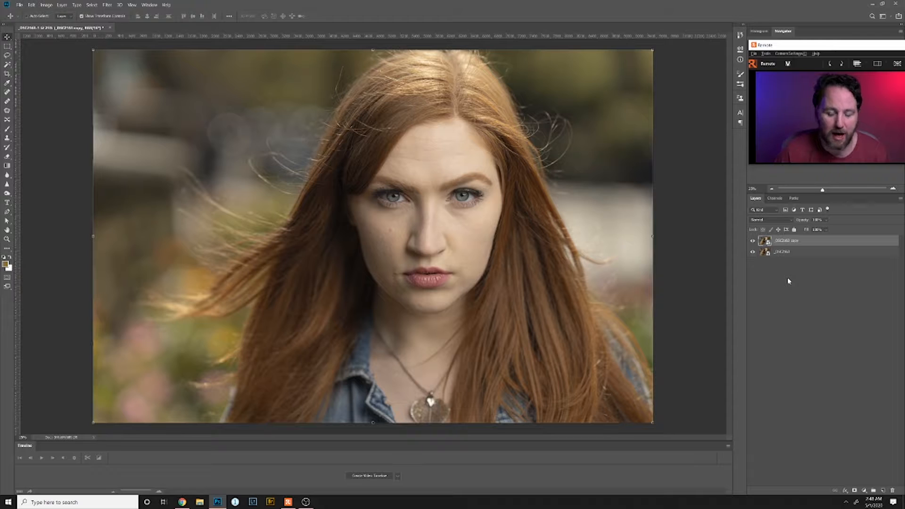
click(822, 253)
click(824, 241)
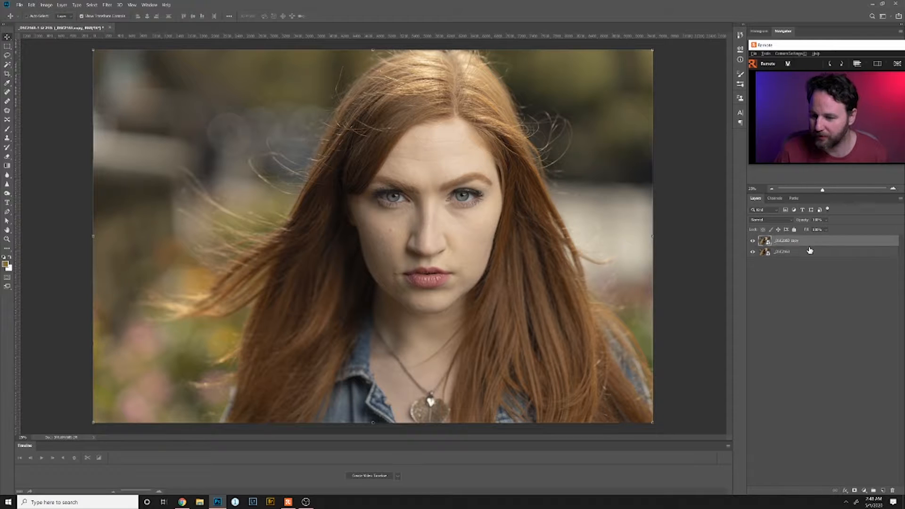
Add an empty layer above the duplicated photo layer and activate the Healing Brush for retouching on it
click(883, 491)
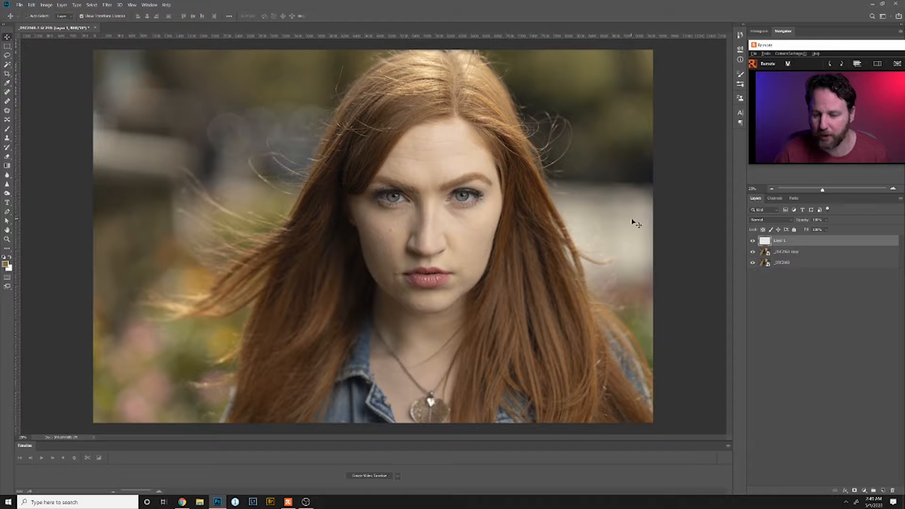
click(7, 92)
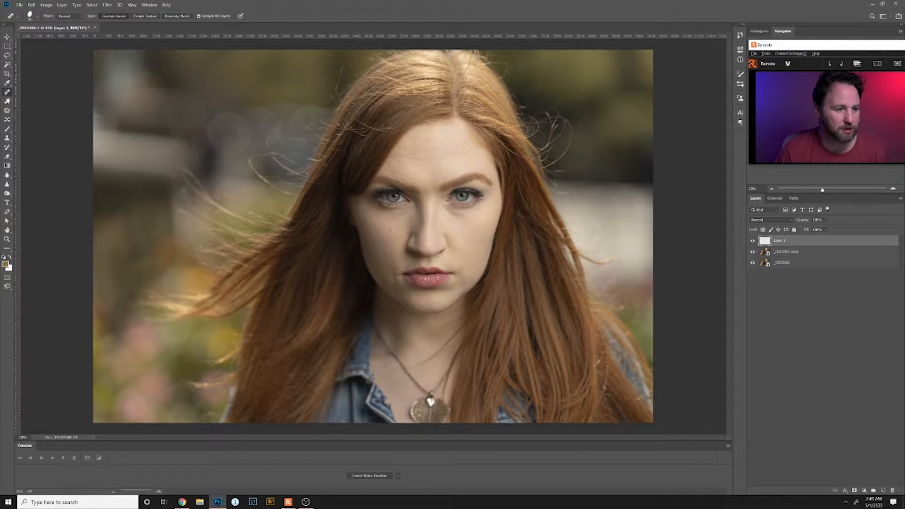
click(7, 102)
Slightly increase the Healing Brush's size and hardness, and heal the horizontal creases across the forehead
scroll(424, 139, up, 12)
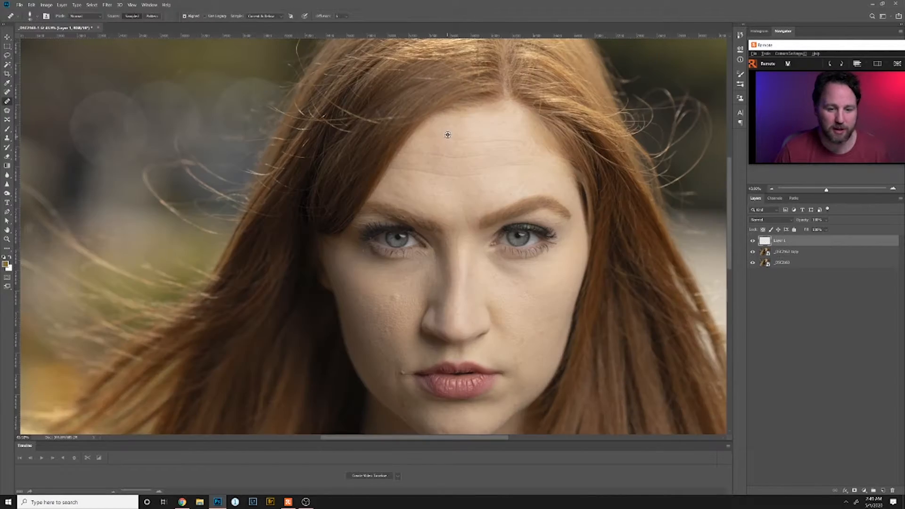
right_click(400, 223)
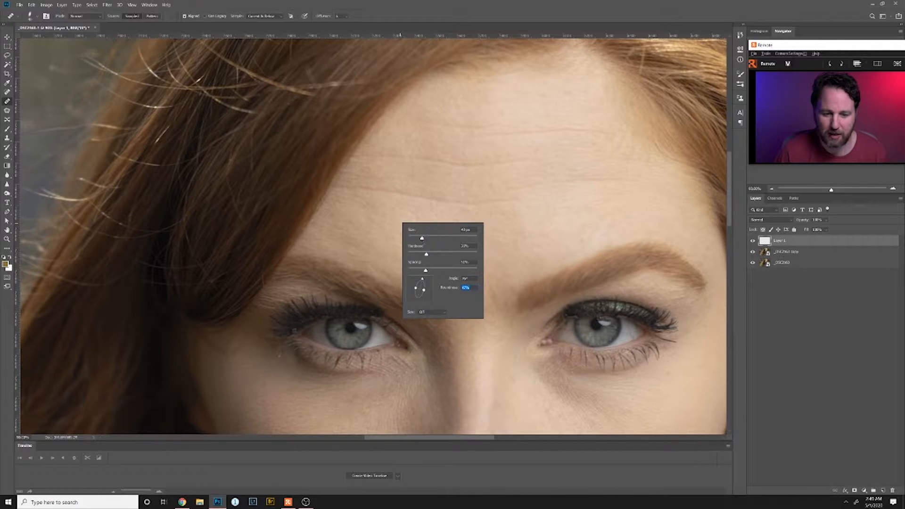
drag(429, 240, 430, 258)
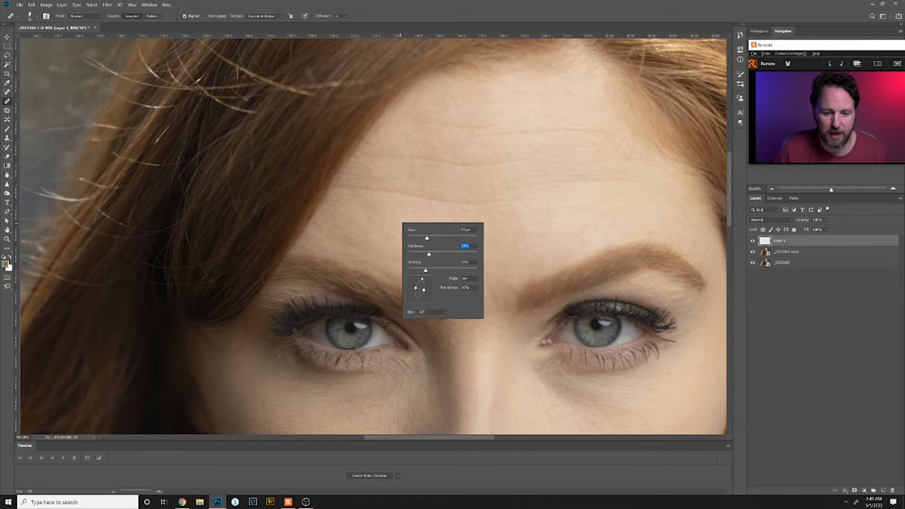
click(373, 221)
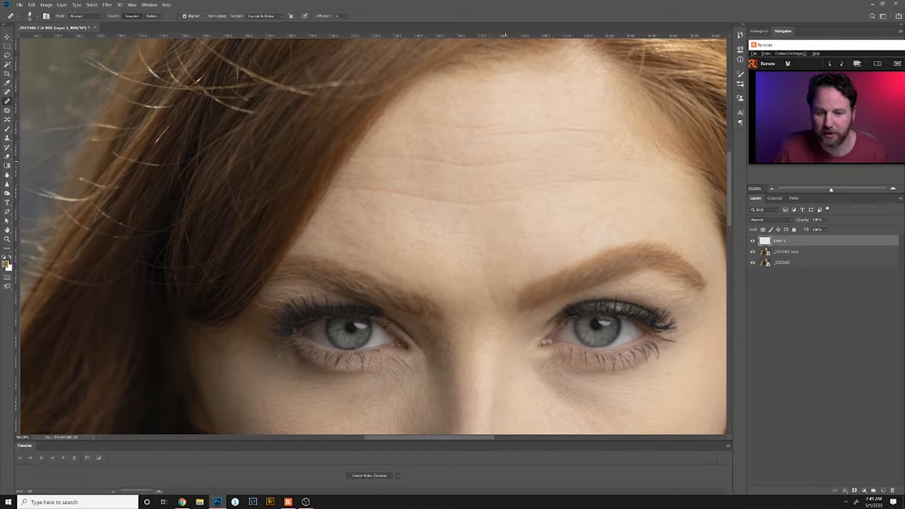
scroll(469, 132, down, 3)
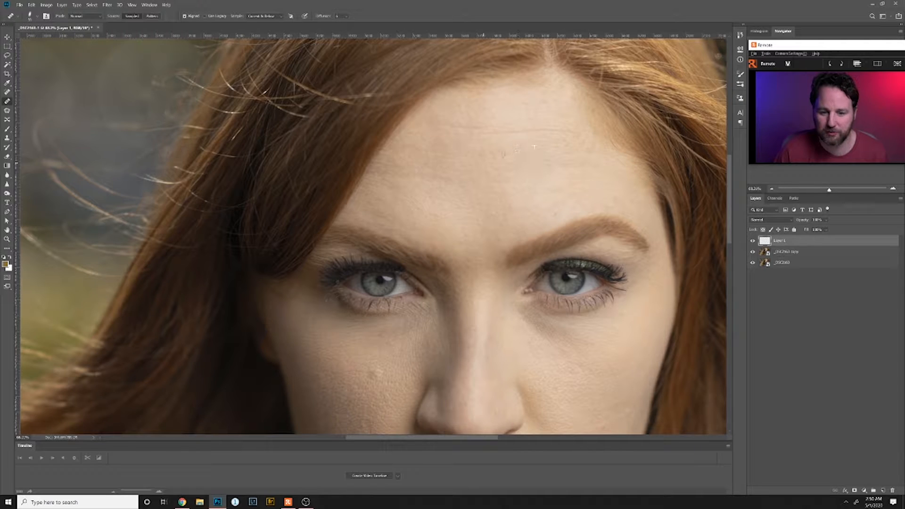
scroll(472, 102, up, 1)
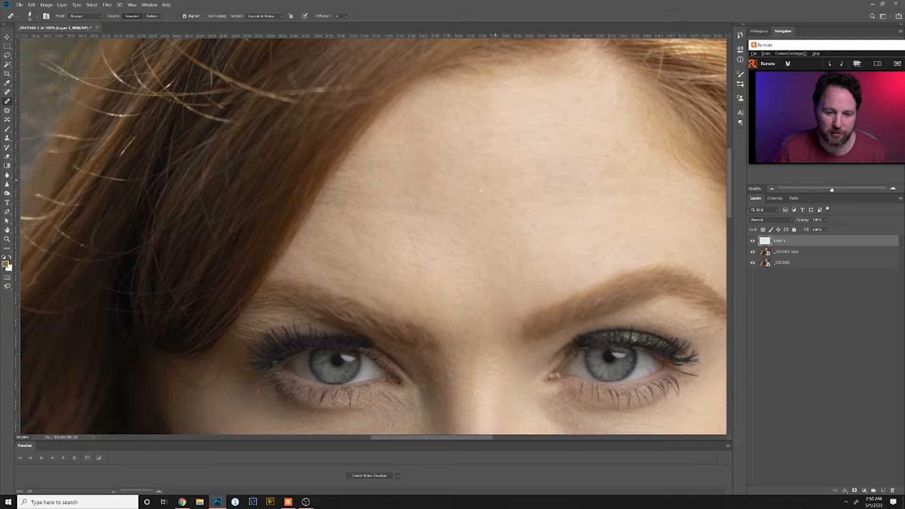
Remove the blemishes beside the mouth, along the chin and jaw, and on the lower cheek with the Spot Healing Brush
scroll(513, 189, down, 5)
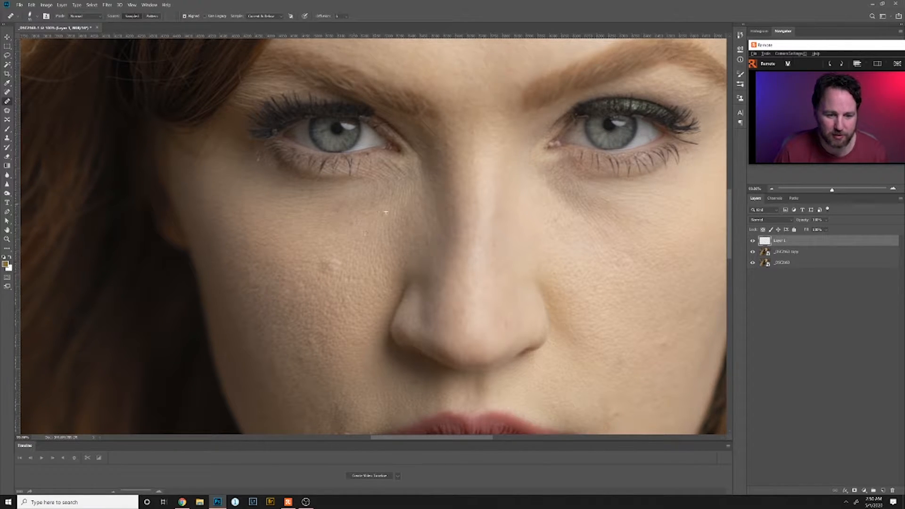
scroll(441, 108, down, 2)
scroll(448, 89, up, 1)
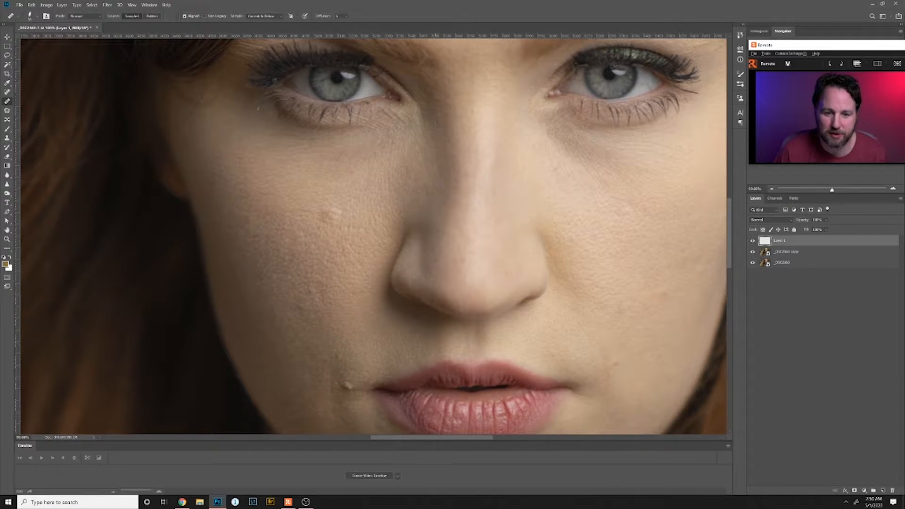
scroll(591, 248, down, 2)
scroll(386, 343, down, 1)
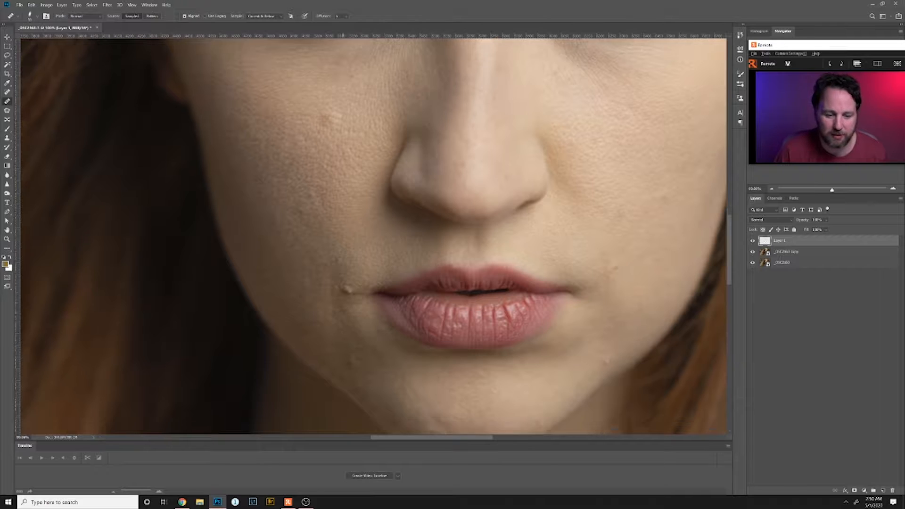
key(shift+j)
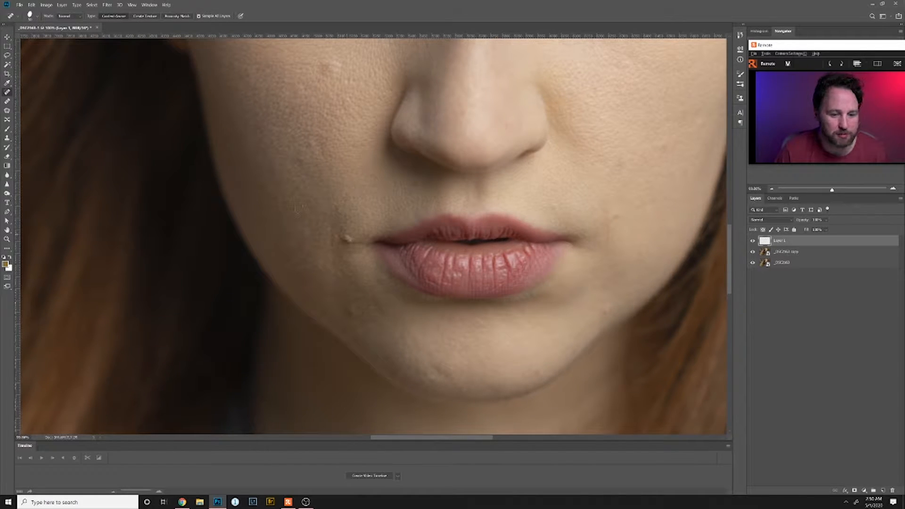
click(346, 237)
click(339, 235)
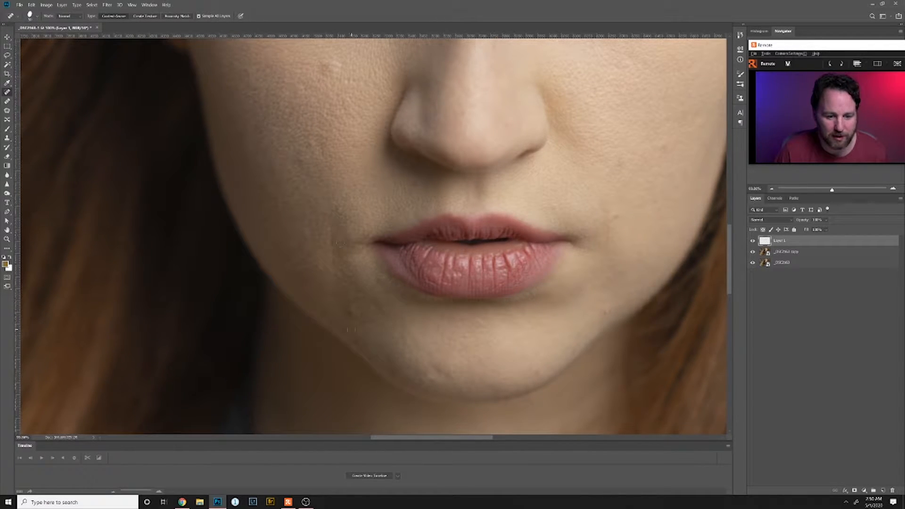
click(351, 310)
click(433, 376)
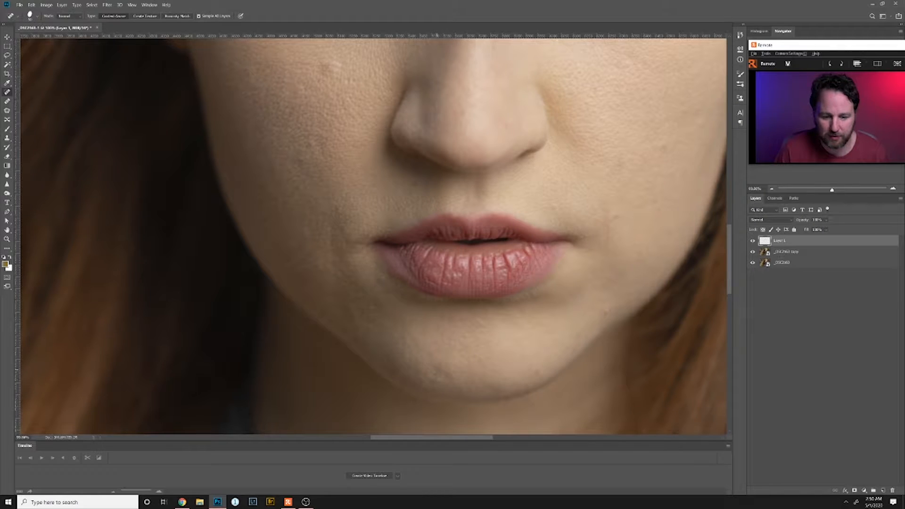
click(442, 370)
click(537, 370)
click(607, 309)
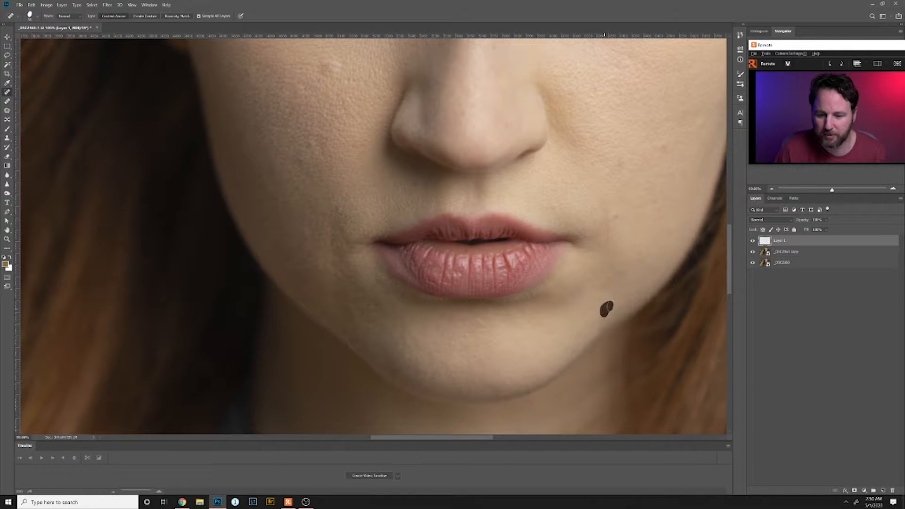
click(613, 218)
click(619, 169)
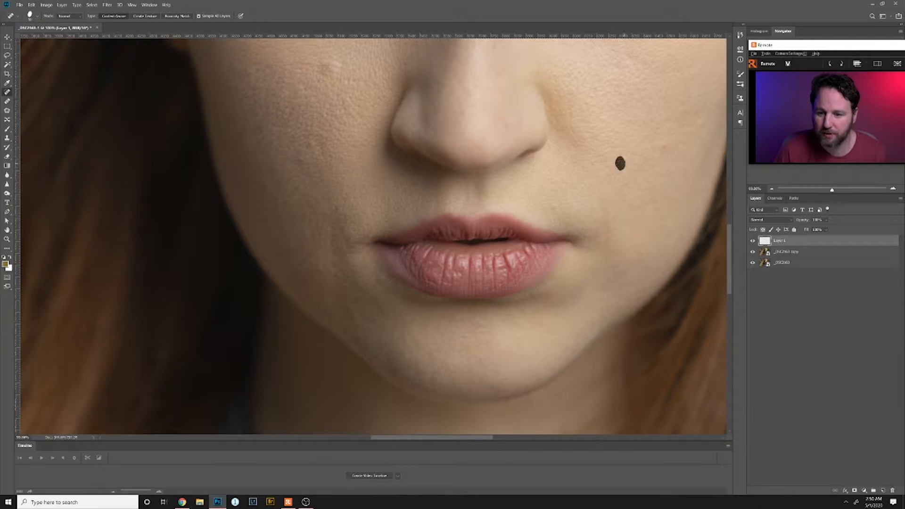
Switch to the Healing Brush and examine the cheeks, under-eye areas and forehead for remaining blemishes and creases
click(7, 102)
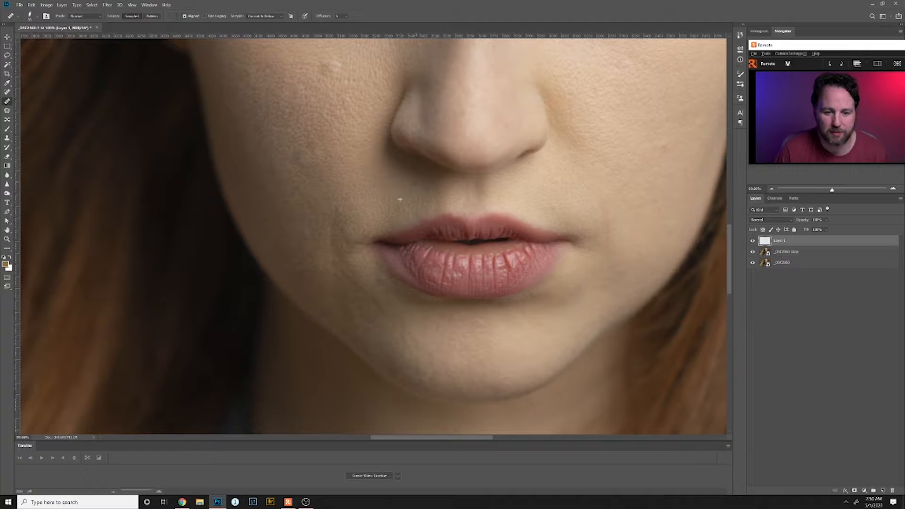
scroll(351, 164, up, 5)
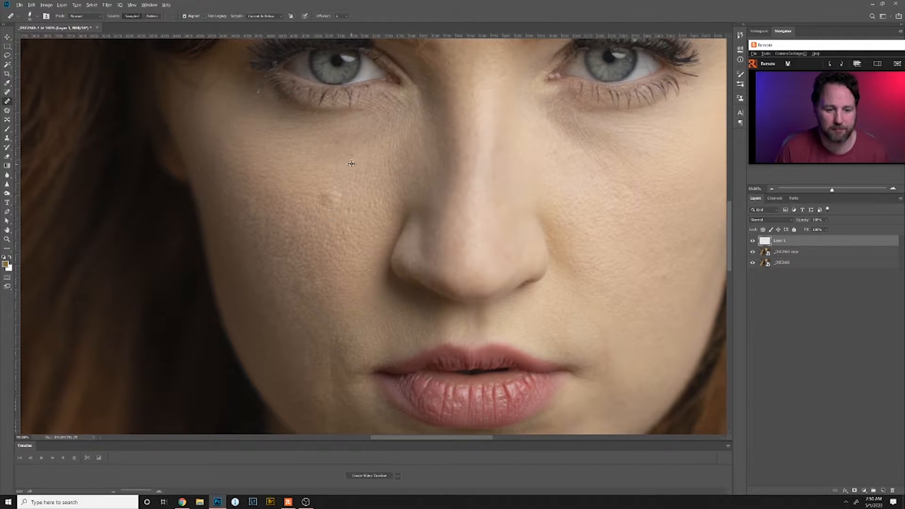
scroll(199, 134, down, 3)
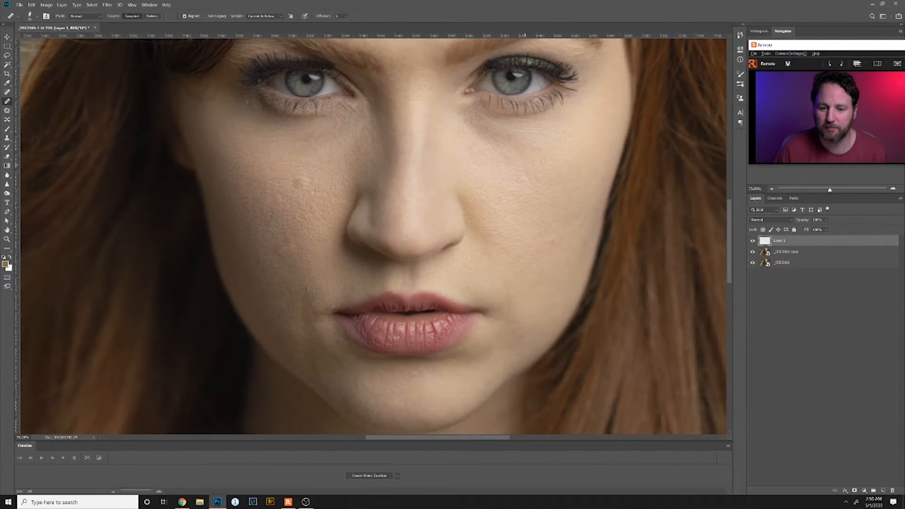
scroll(522, 140, up, 3)
scroll(523, 141, up, 2)
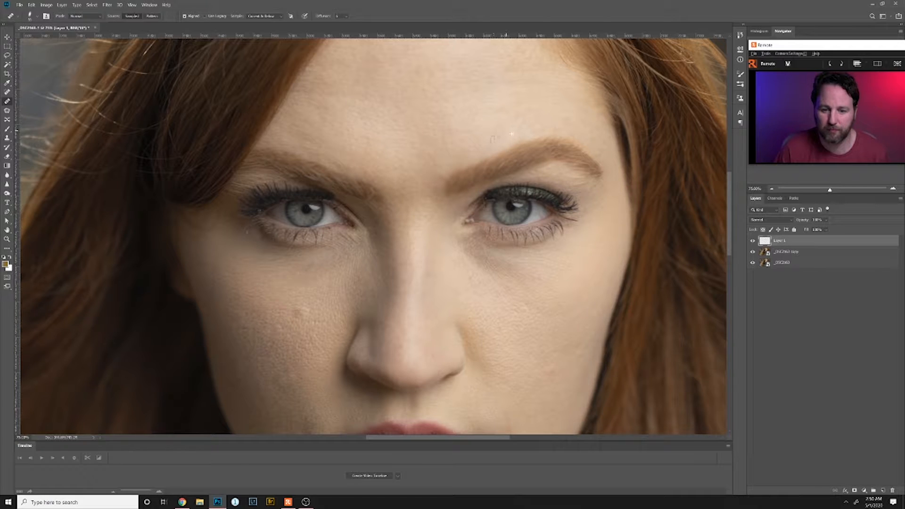
scroll(498, 144, up, 3)
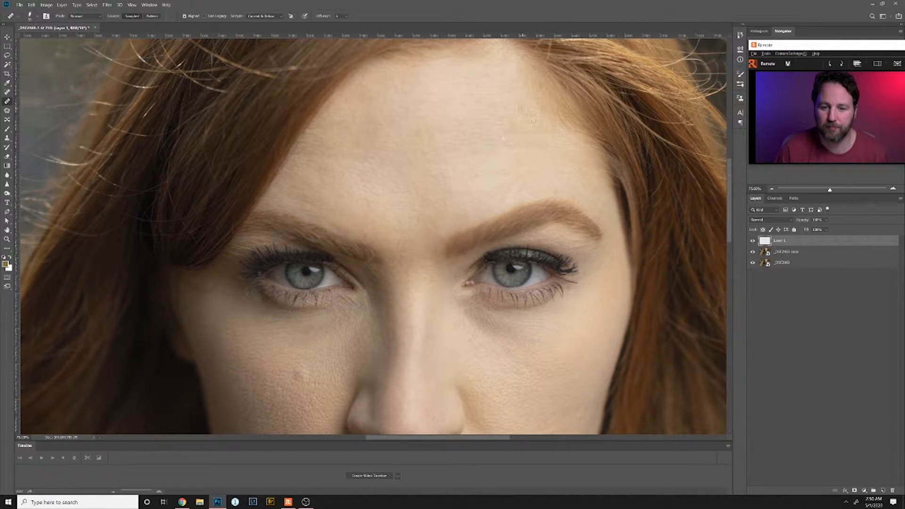
scroll(442, 100, down, 4)
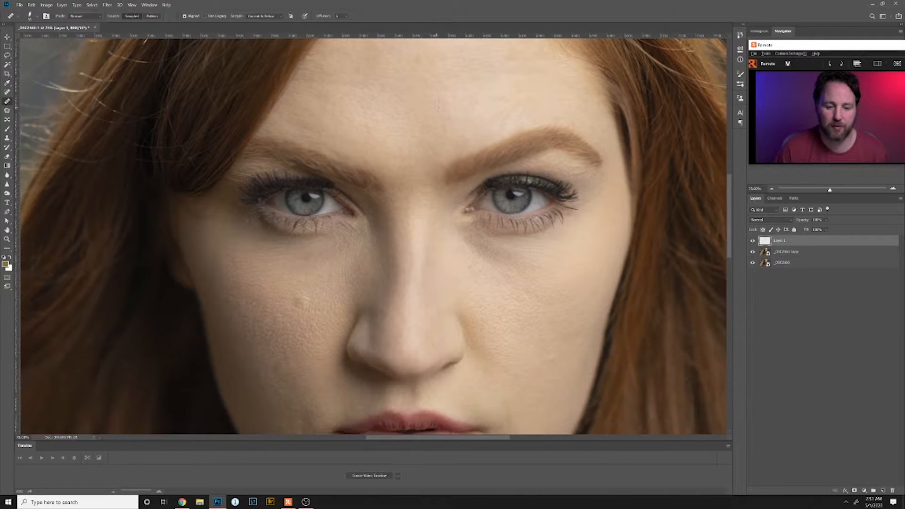
scroll(465, 120, up, 3)
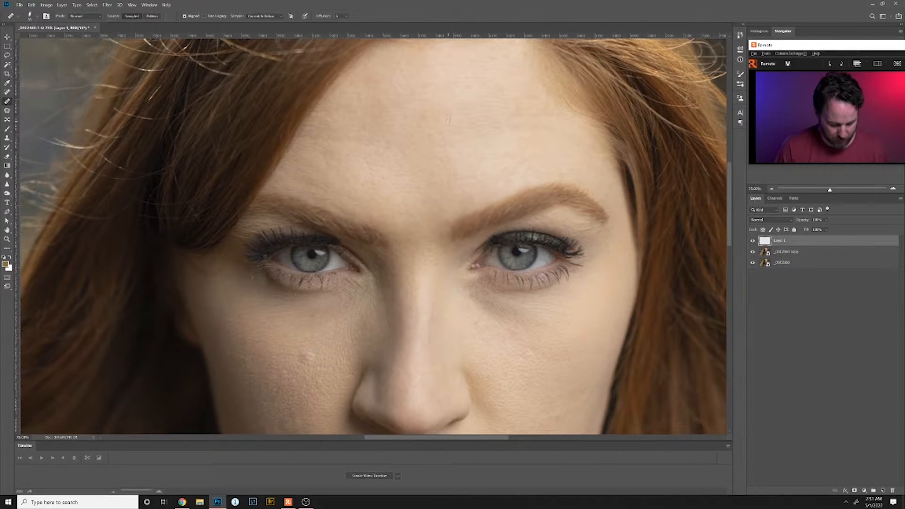
scroll(478, 123, up, 2)
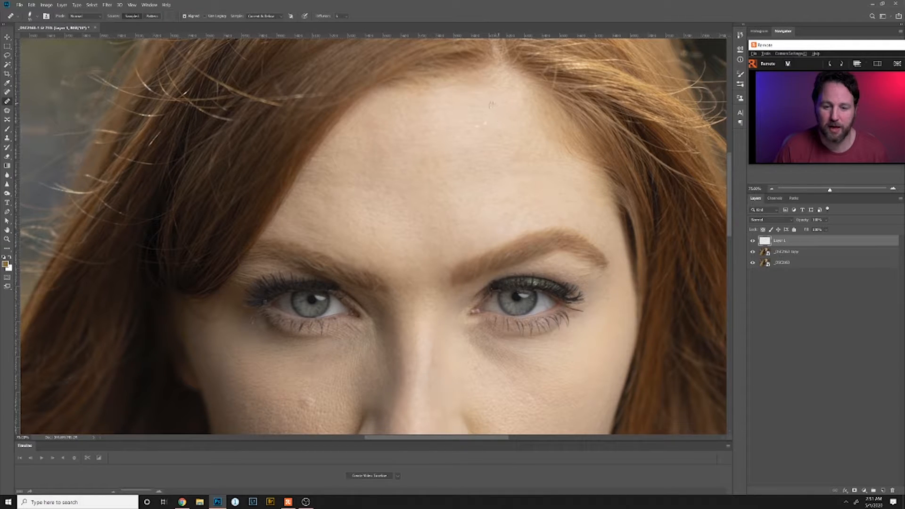
scroll(469, 113, down, 2)
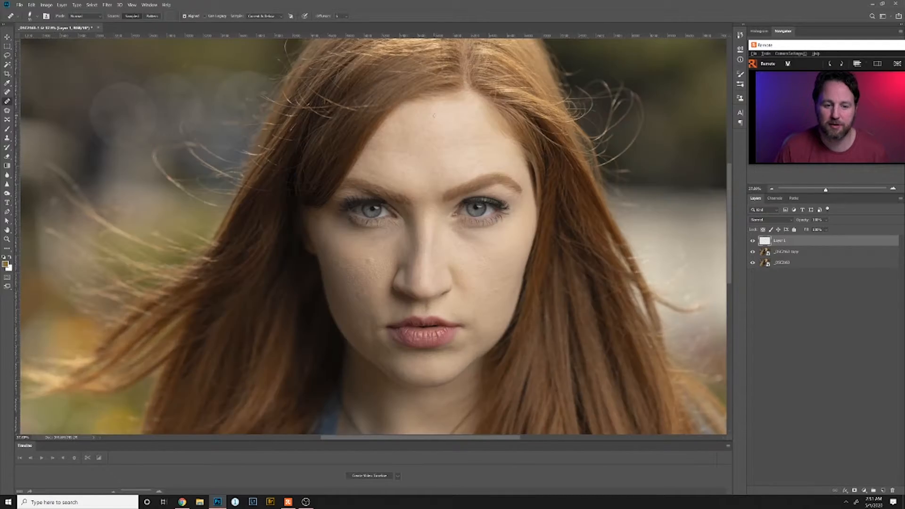
Remove the loose threads at the edge of the denim collar beside the neckline with the Spot Healing Brush
scroll(469, 113, down, 4)
scroll(444, 282, down, 2)
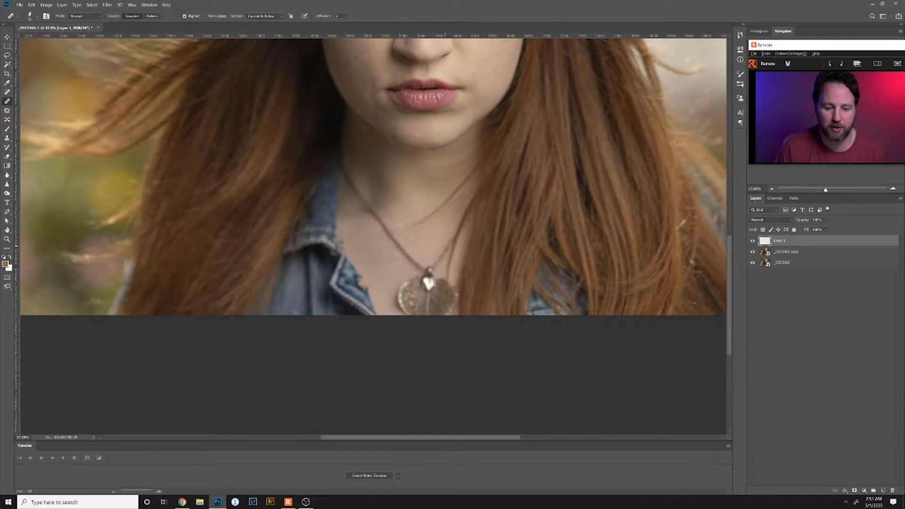
scroll(408, 294, up, 2)
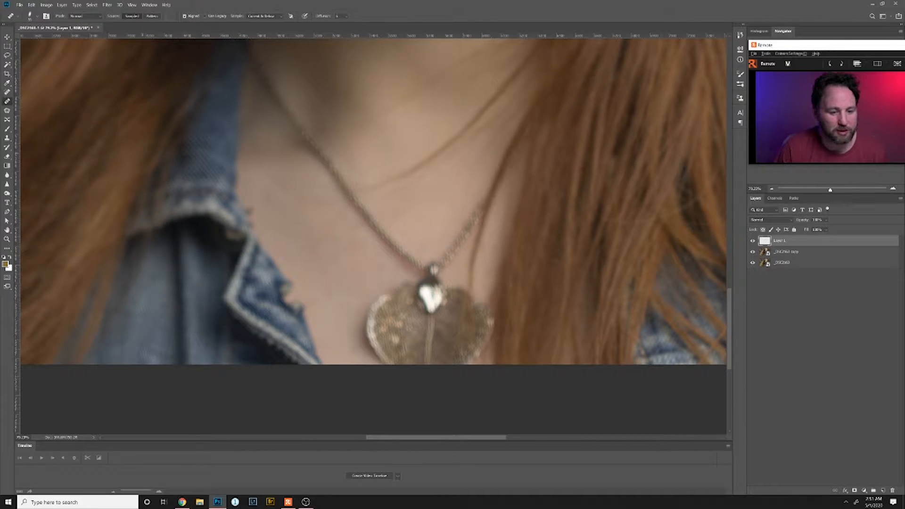
click(7, 92)
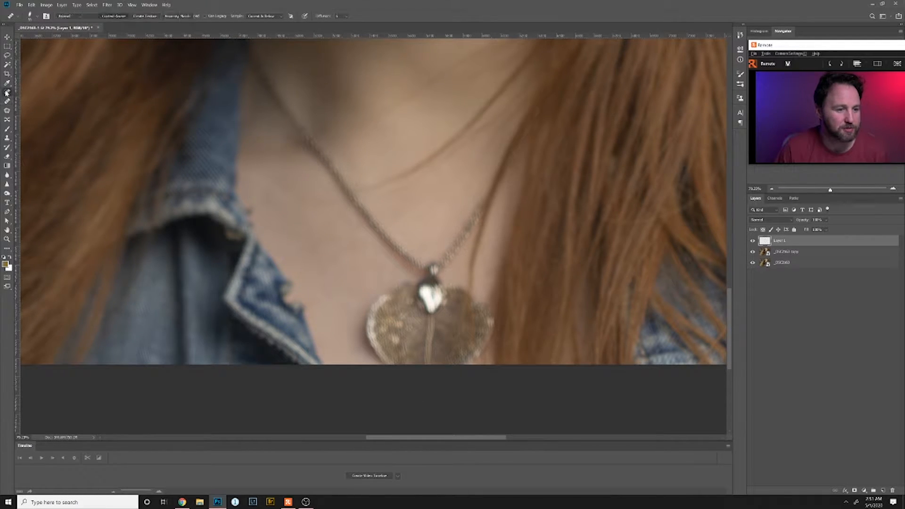
drag(245, 207, 256, 231)
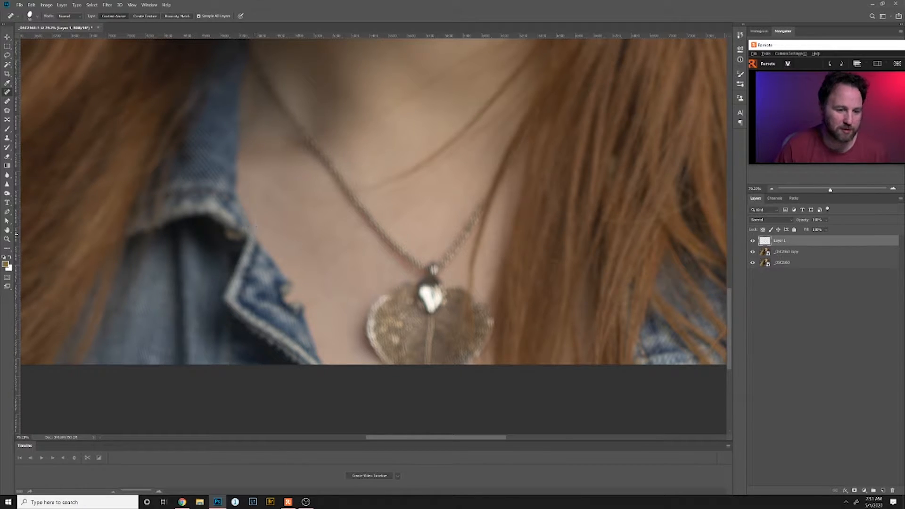
scroll(372, 226, up, 3)
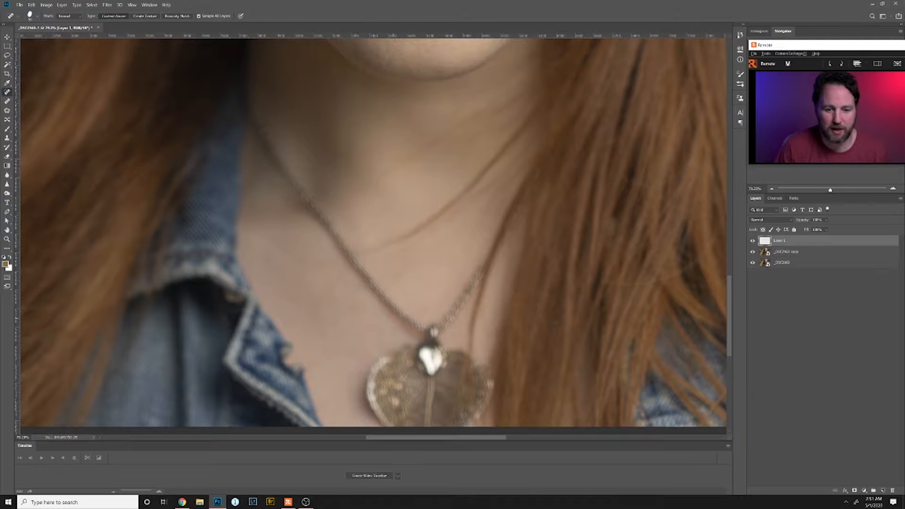
Remove the single stray hair sticking up against the background on the left side of the head with the Spot Healing Brush
scroll(433, 288, down, 6)
scroll(479, 379, up, 4)
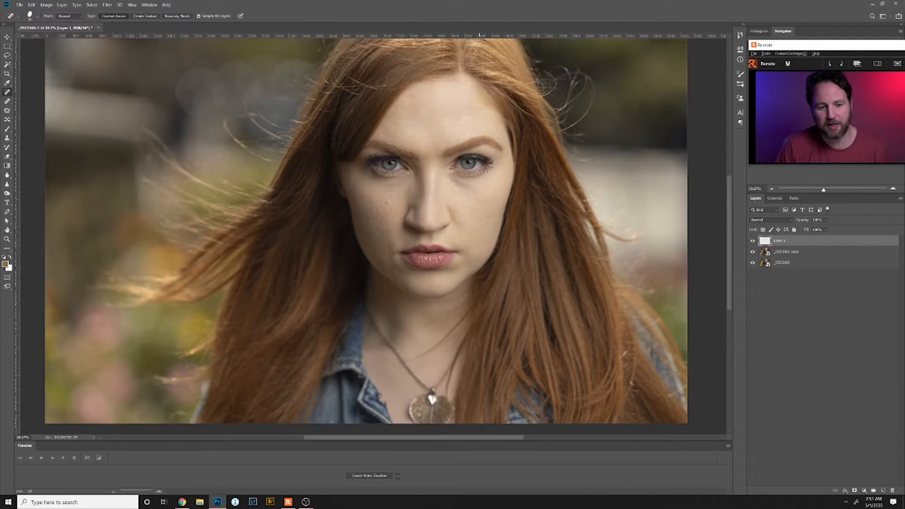
scroll(366, 235, up, 3)
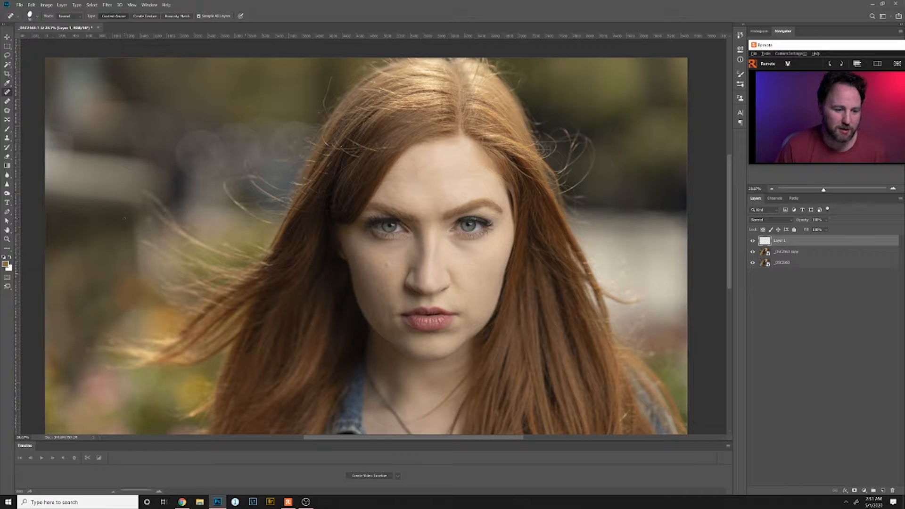
scroll(326, 77, up, 2)
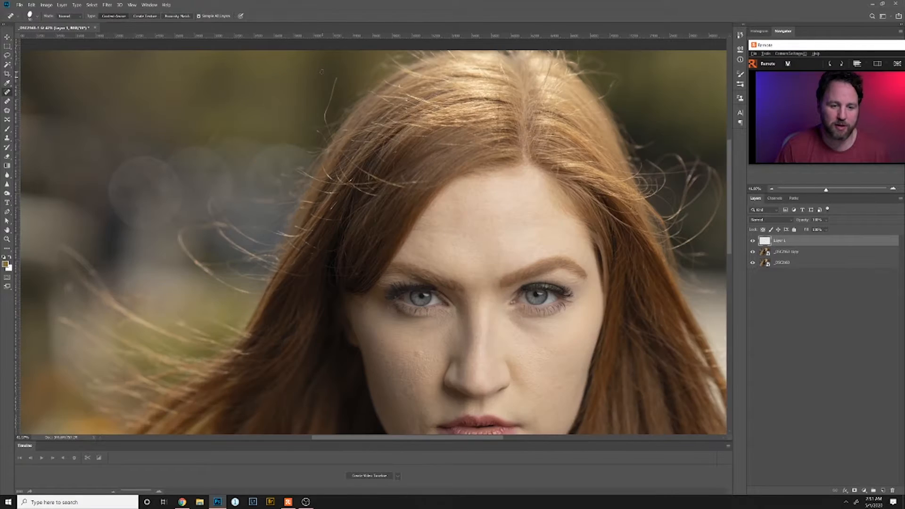
scroll(330, 100, up, 2)
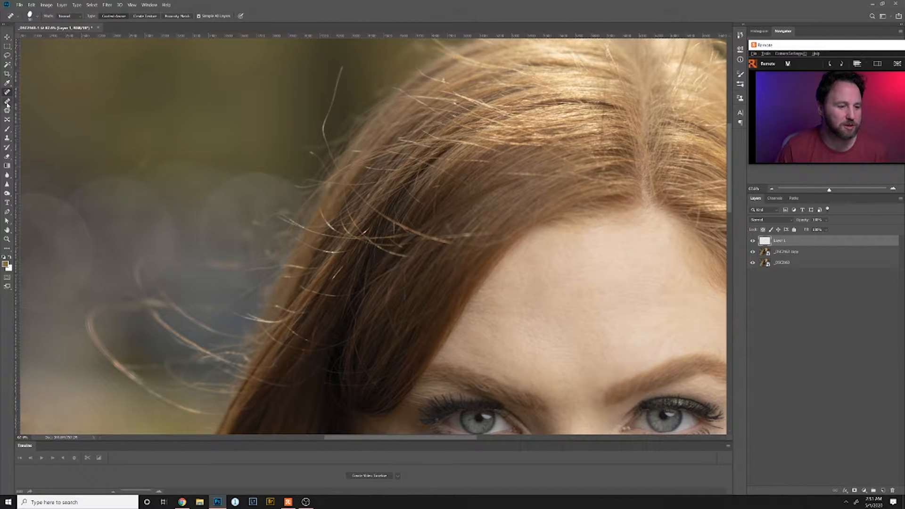
click(8, 102)
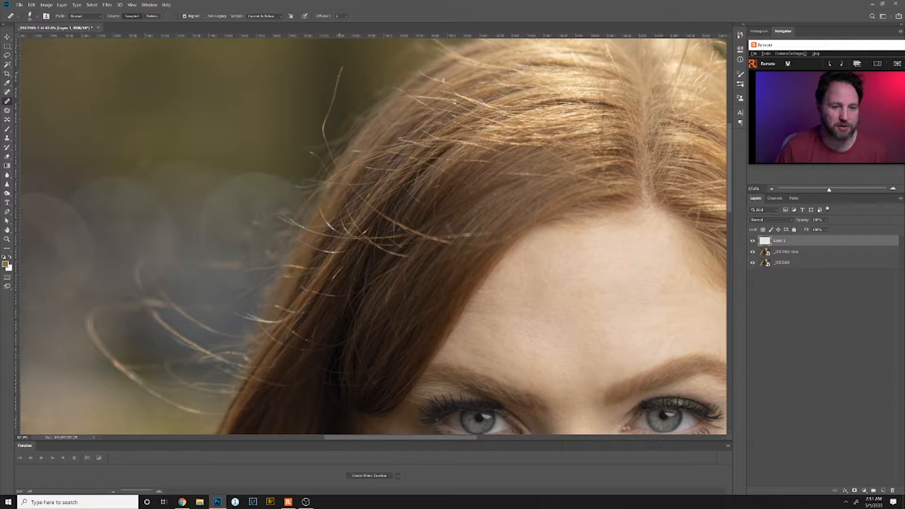
click(7, 92)
mouse_move(342, 61)
mouse_down()
mouse_move(320, 135)
mouse_move(345, 172)
mouse_up()
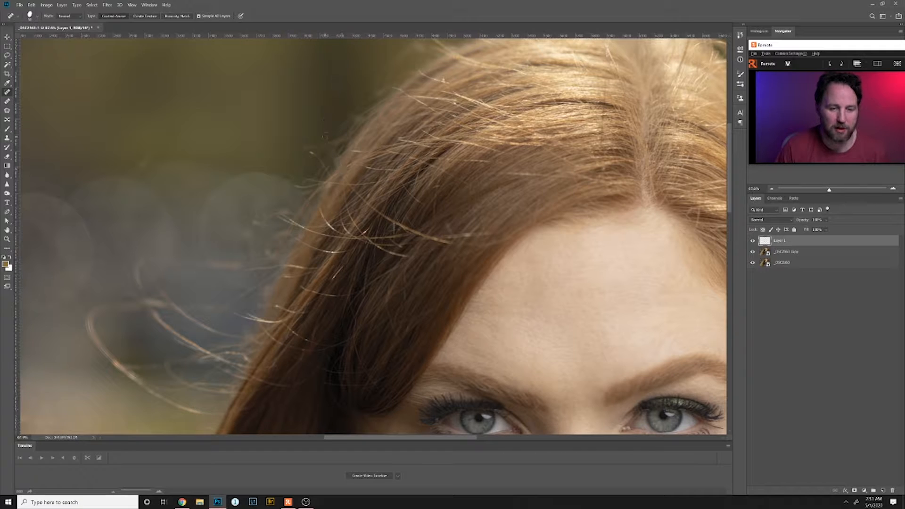
drag(329, 136, 332, 159)
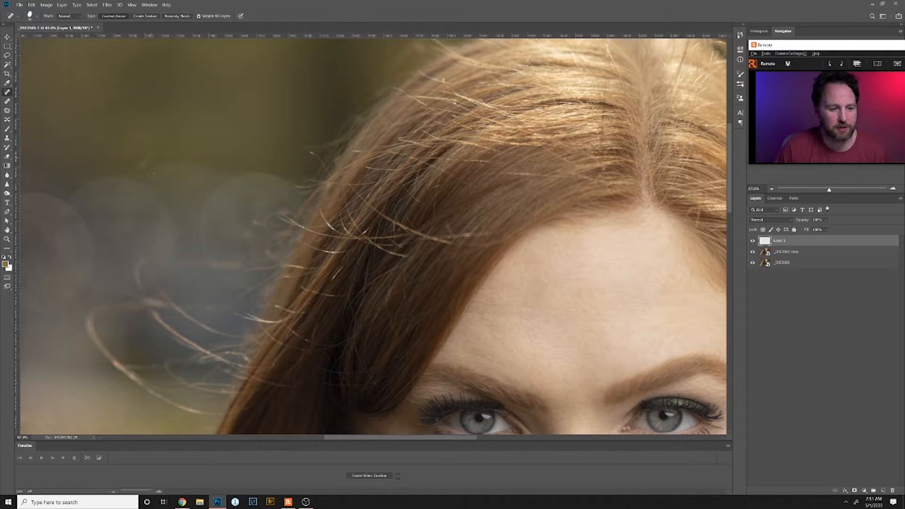
Remove flyaway hairs against the background along the right side of the crown with the Spot Healing Brush
scroll(309, 152, down, 3)
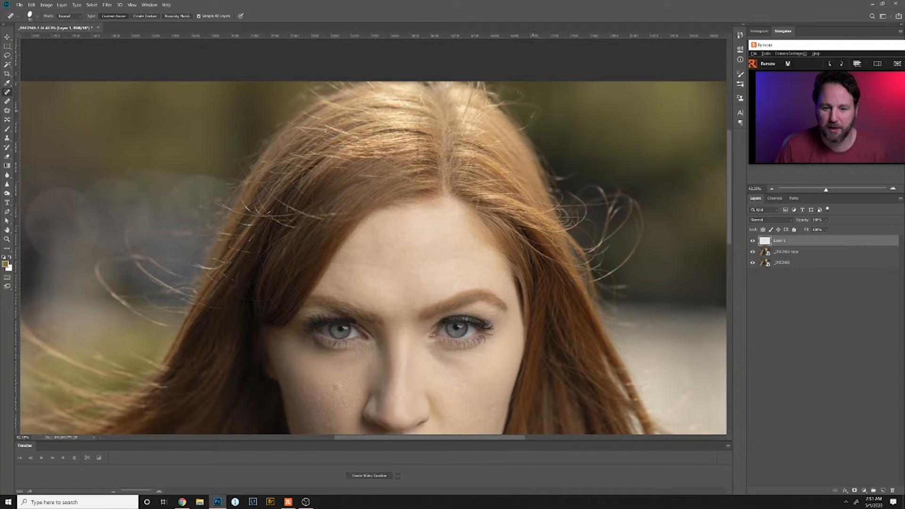
mouse_move(530, 122)
mouse_down()
mouse_move(535, 112)
mouse_move(481, 149)
mouse_move(518, 144)
mouse_move(503, 149)
mouse_up()
key(ctrl+0)
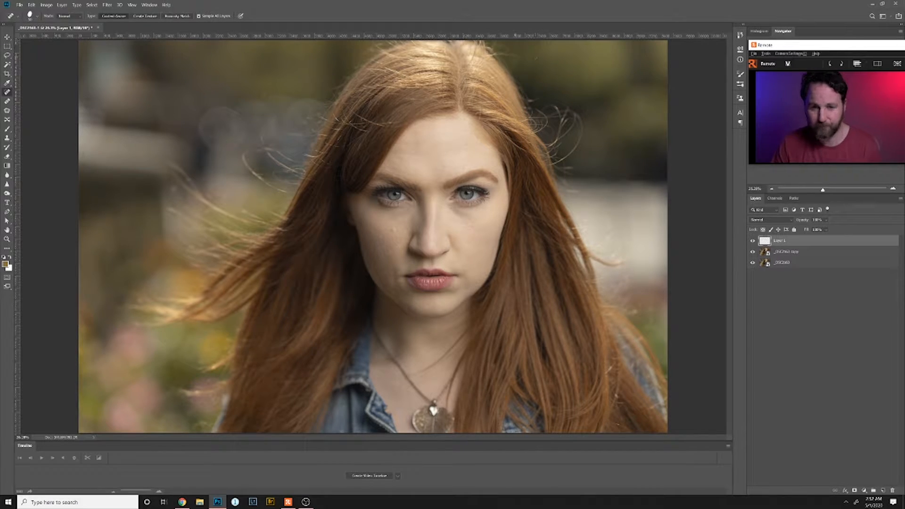
mouse_move(497, 51)
mouse_down()
mouse_move(518, 60)
mouse_move(509, 69)
mouse_move(497, 43)
mouse_up()
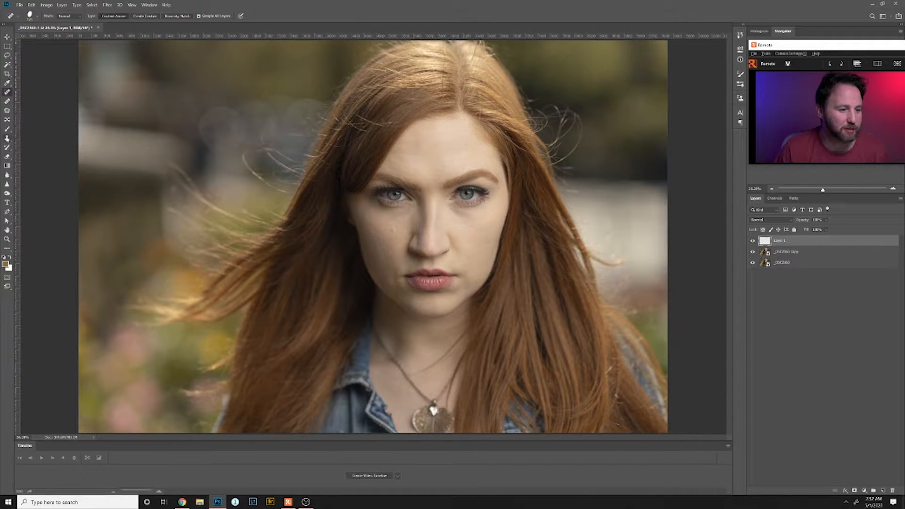
Activate the Clone Stamp, reduce its flow and opacity, and enlarge the brush
click(7, 137)
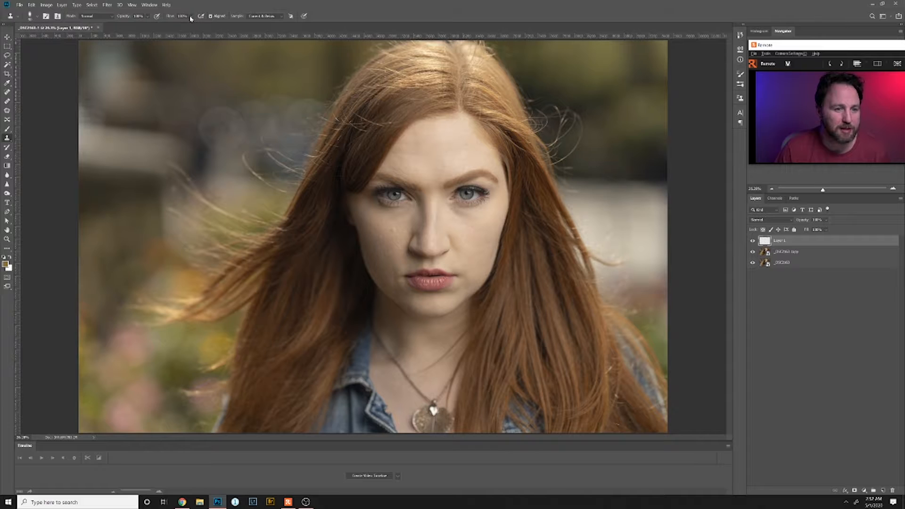
drag(192, 18, 181, 27)
click(146, 17)
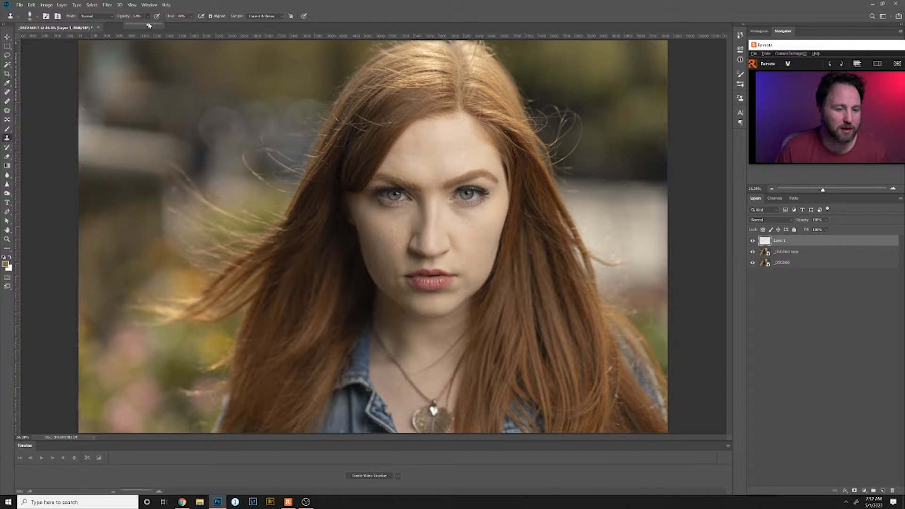
key(bracketright)
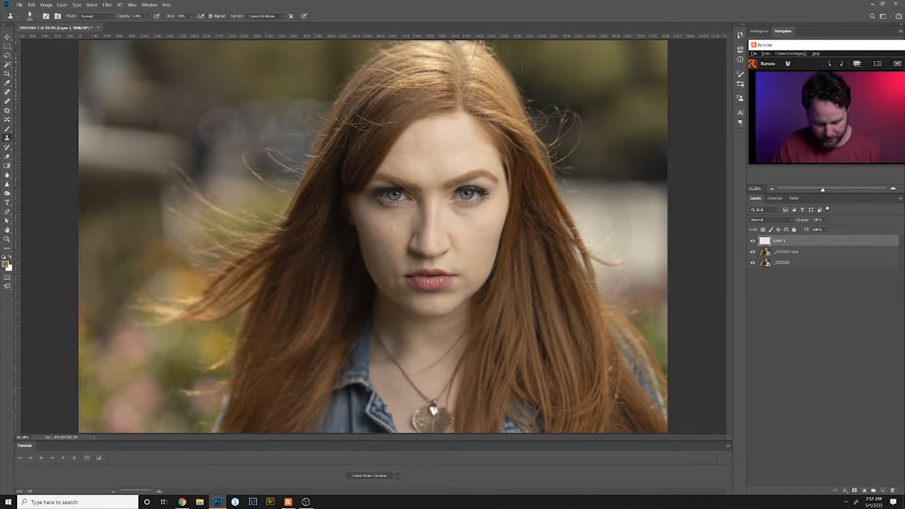
Sample the background beside the head and clone it over the stray hairs along the crown's upper right edge
scroll(518, 85, up, 3)
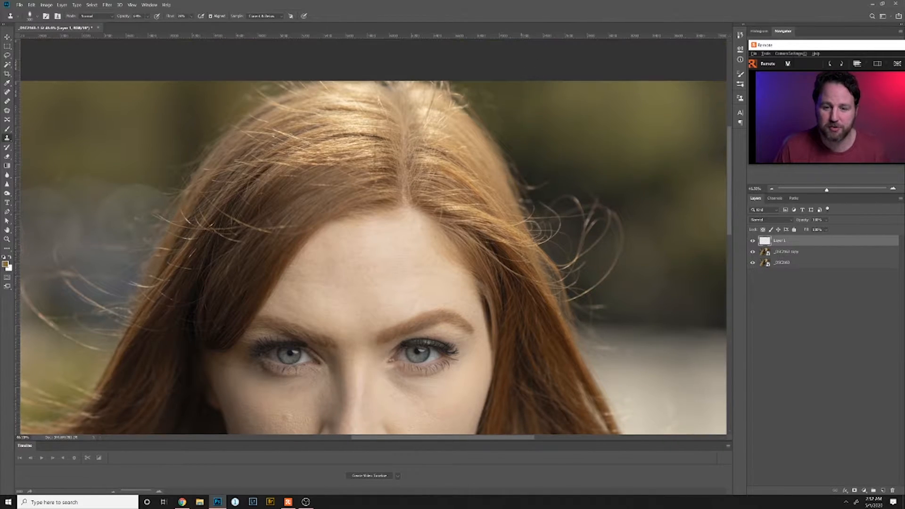
alt+click(518, 90)
mouse_move(493, 98)
mouse_down()
mouse_move(488, 85)
mouse_move(472, 85)
mouse_up()
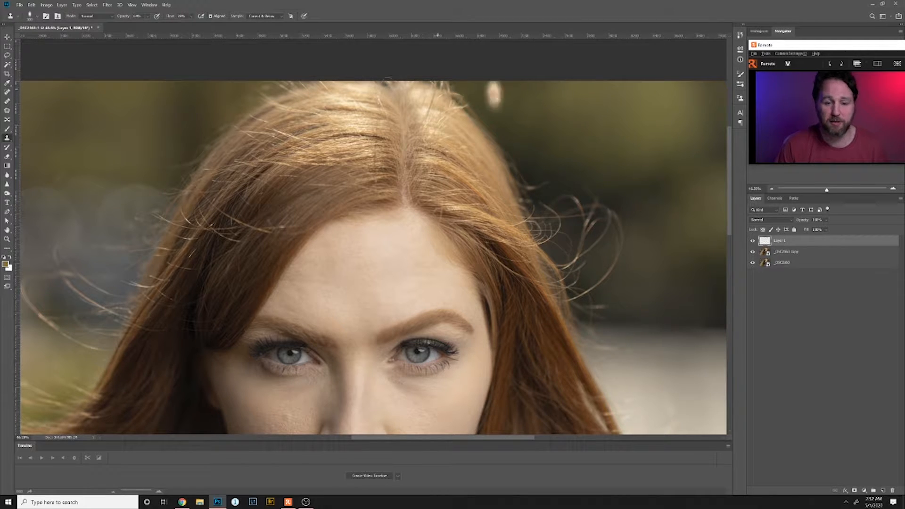
Examine the whole portrait and the flyaway hairs on both sides of the head for remaining distractions
scroll(438, 104, down, 3)
scroll(618, 90, up, 2)
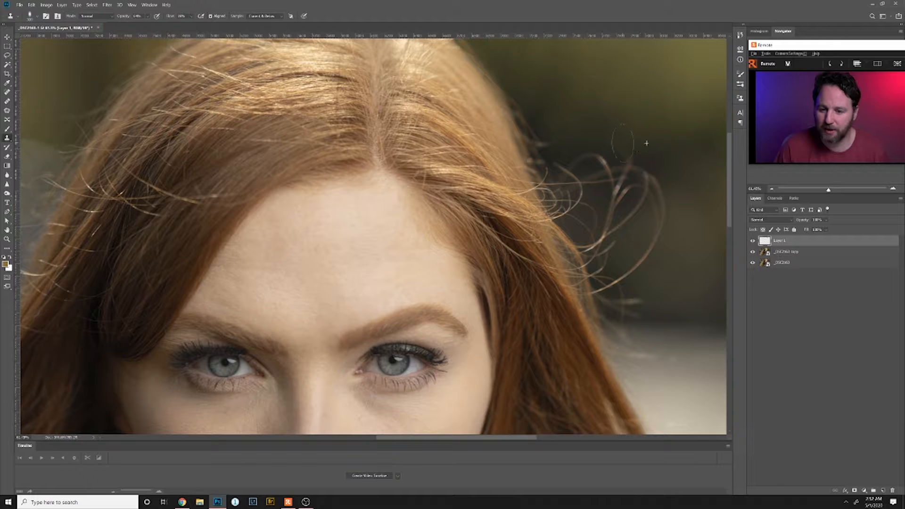
scroll(680, 317, down, 4)
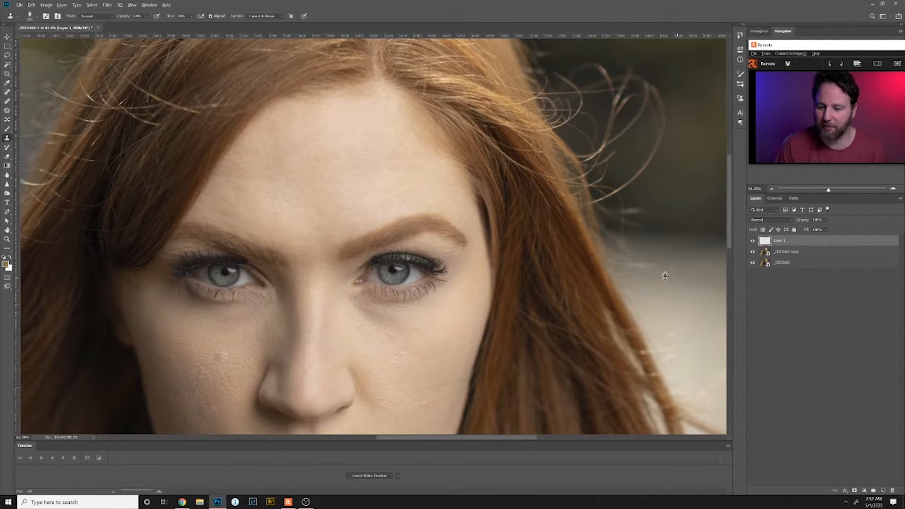
scroll(460, 238, down, 6)
scroll(448, 231, down, 6)
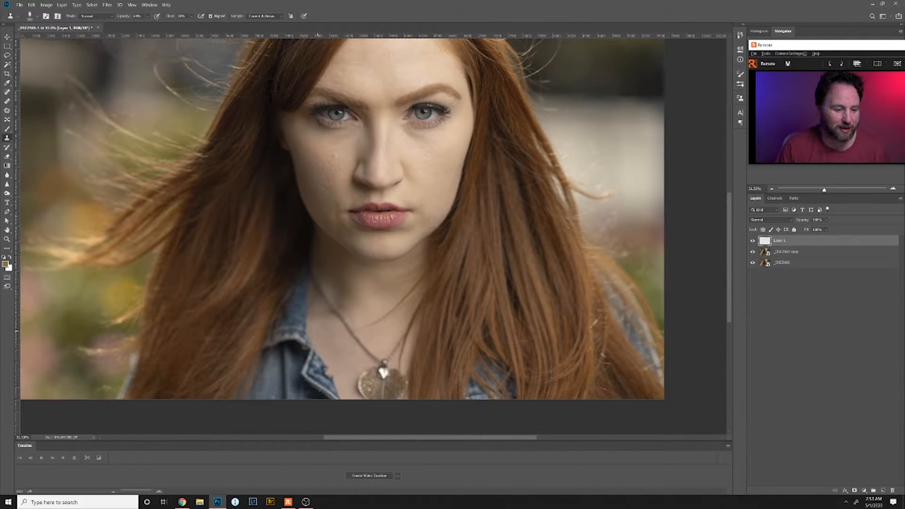
scroll(307, 307, down, 3)
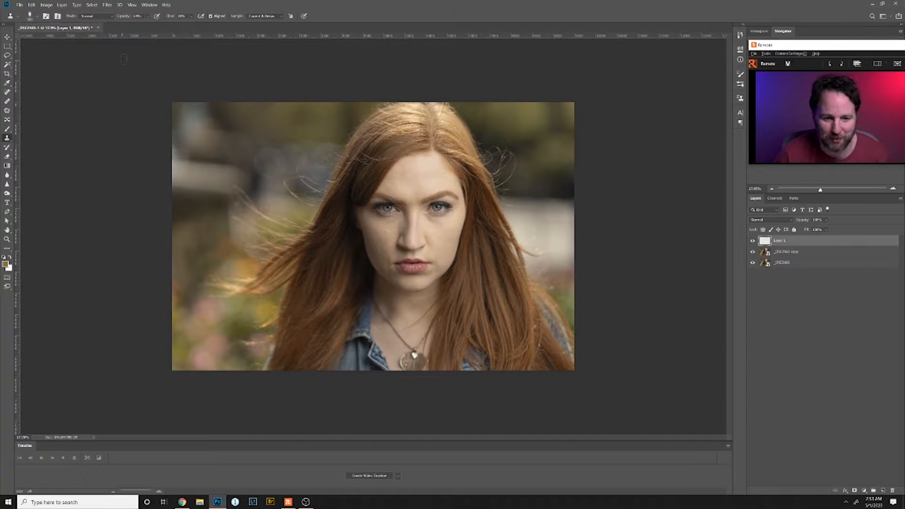
scroll(299, 99, up, 5)
scroll(235, 195, up, 3)
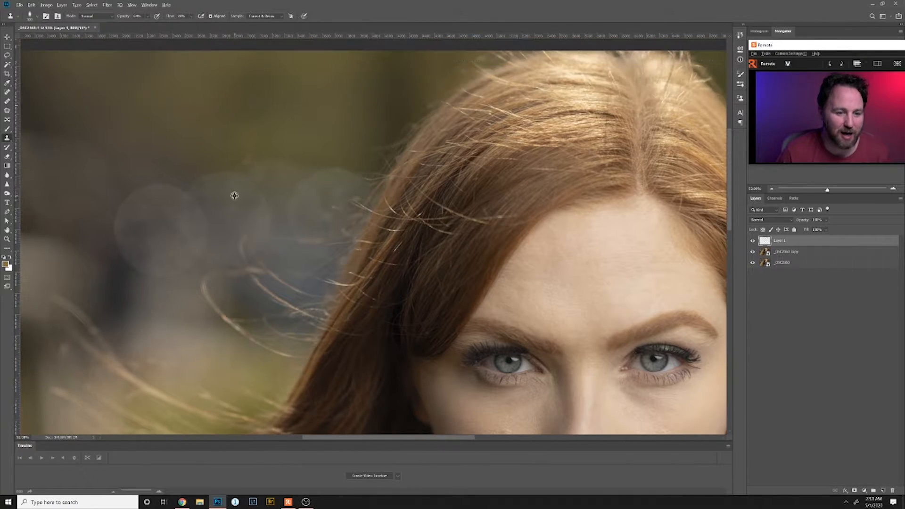
scroll(259, 141, up, 3)
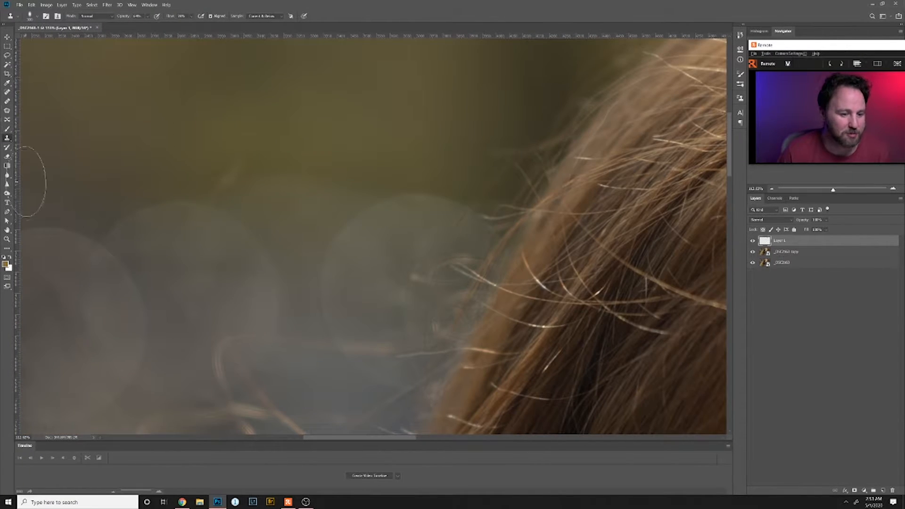
Sample the olive background beside the hair with the Clone Stamp and clone it over the faint stray strand there
click(7, 101)
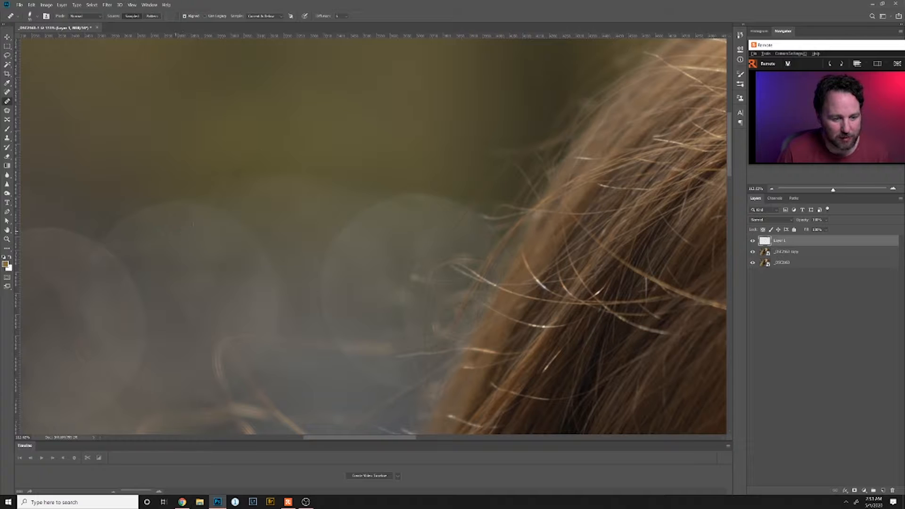
click(7, 137)
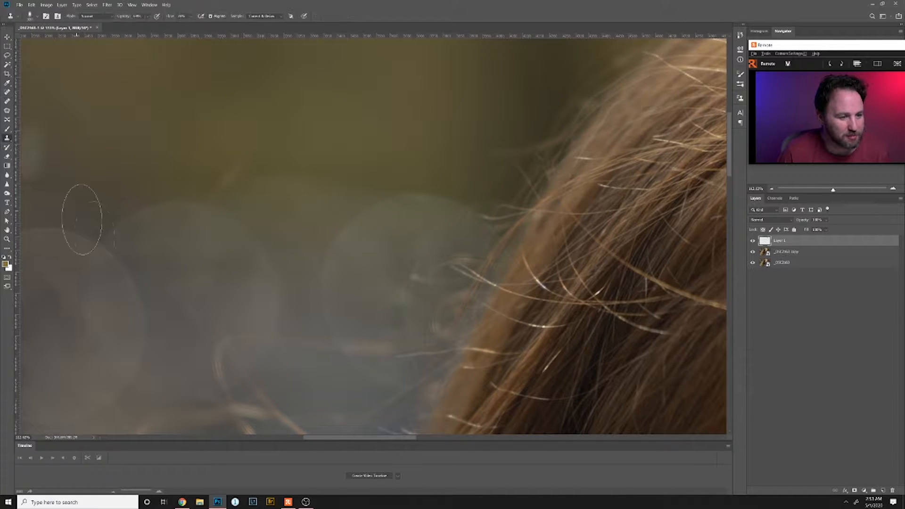
alt+click(194, 153)
mouse_move(223, 165)
mouse_down()
mouse_move(257, 122)
mouse_move(212, 135)
mouse_up()
alt+click(209, 137)
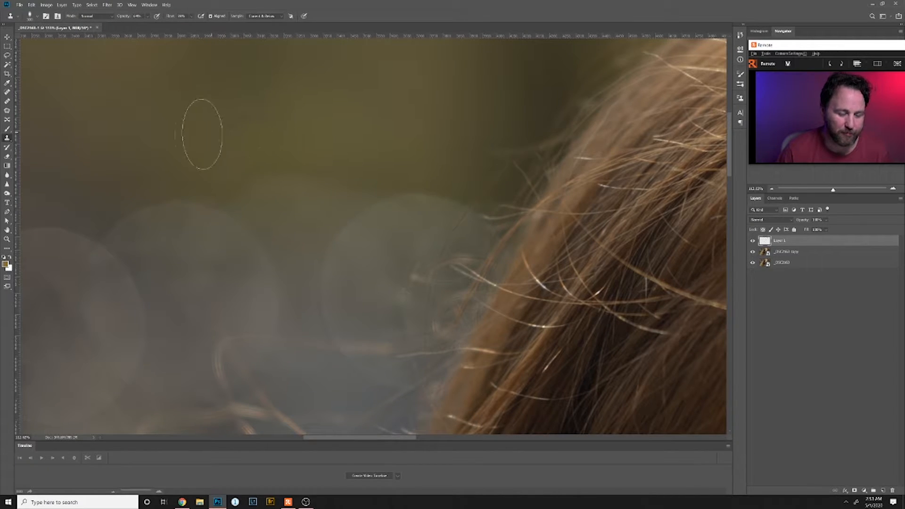
Sample the background around the blurred light circles and clone it over the faint strands beside the head
alt+click(190, 234)
mouse_move(211, 236)
mouse_down()
mouse_move(194, 277)
mouse_move(202, 242)
mouse_move(222, 297)
mouse_move(220, 344)
mouse_move(228, 348)
mouse_move(255, 311)
mouse_move(218, 333)
mouse_up()
alt+click(204, 290)
scroll(207, 180, down, 5)
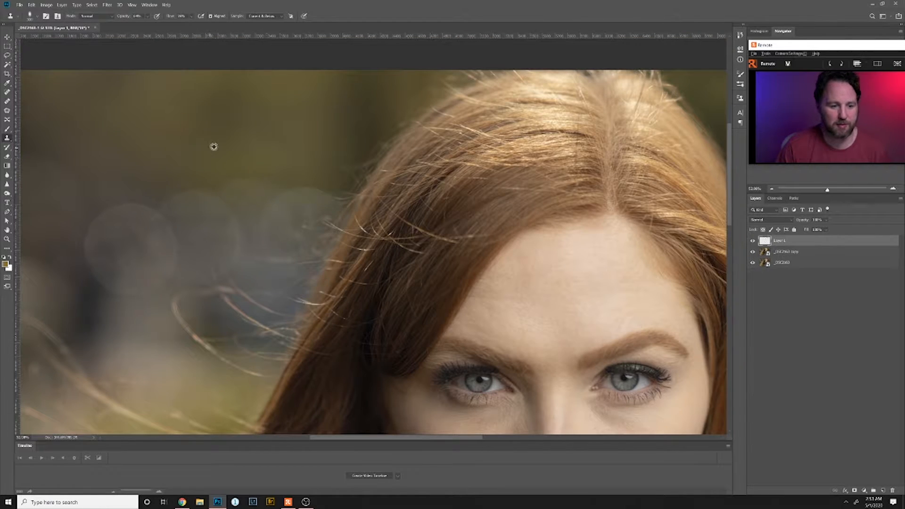
alt+click(327, 159)
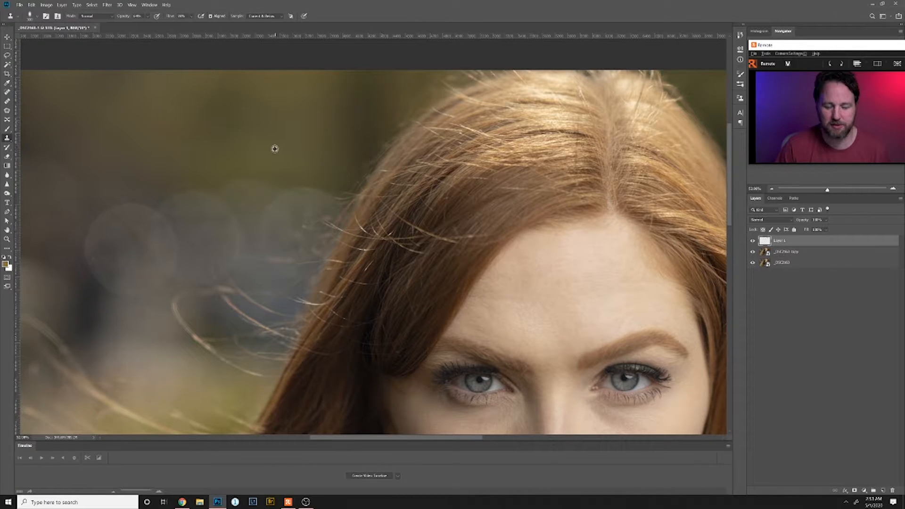
Clone the dark background over the flyaway hairs along the right edge of the crown
scroll(274, 149, down, 3)
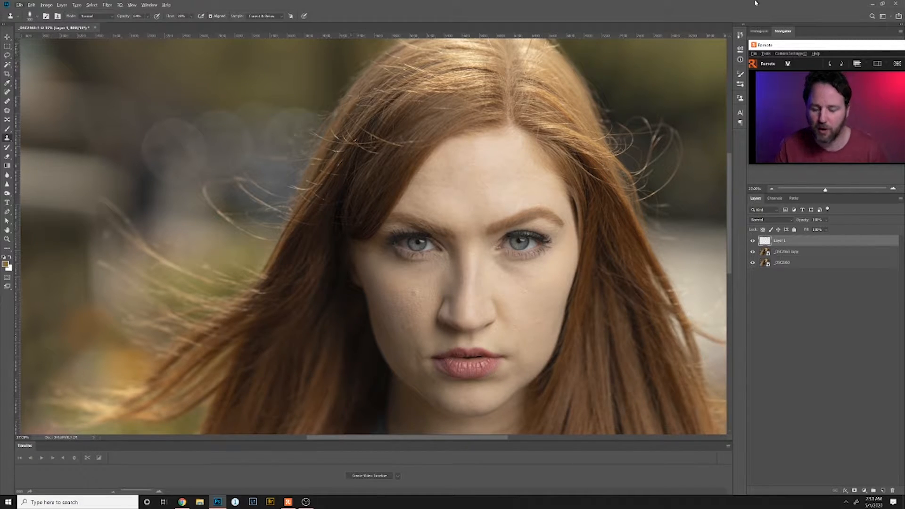
scroll(719, 115, up, 1)
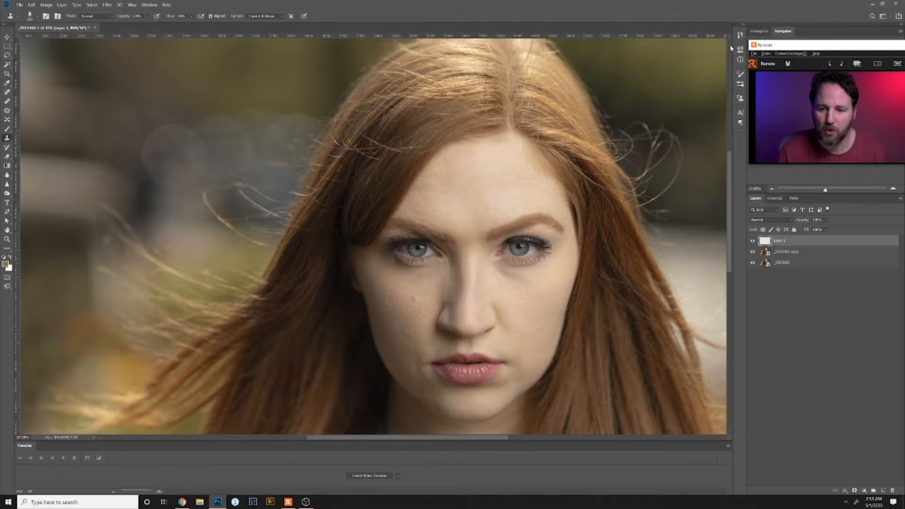
alt+click(620, 95)
drag(605, 110, 615, 118)
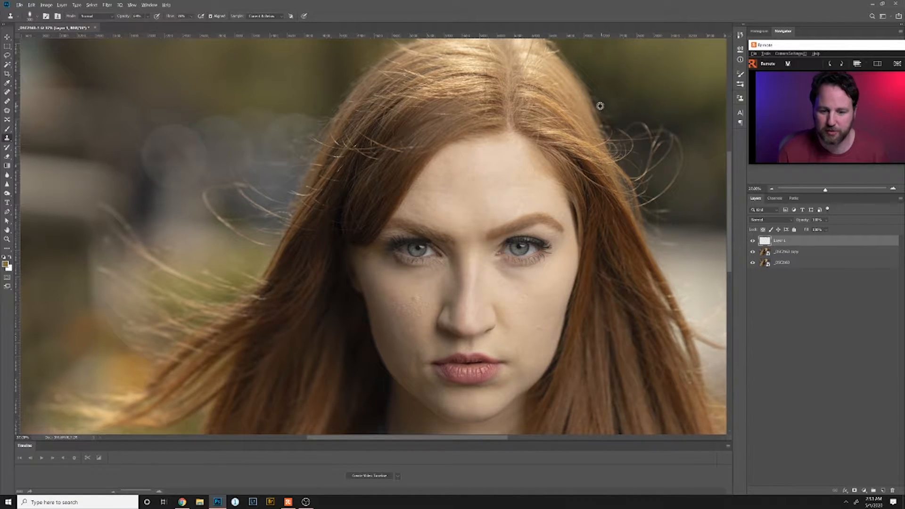
scroll(598, 105, down, 1)
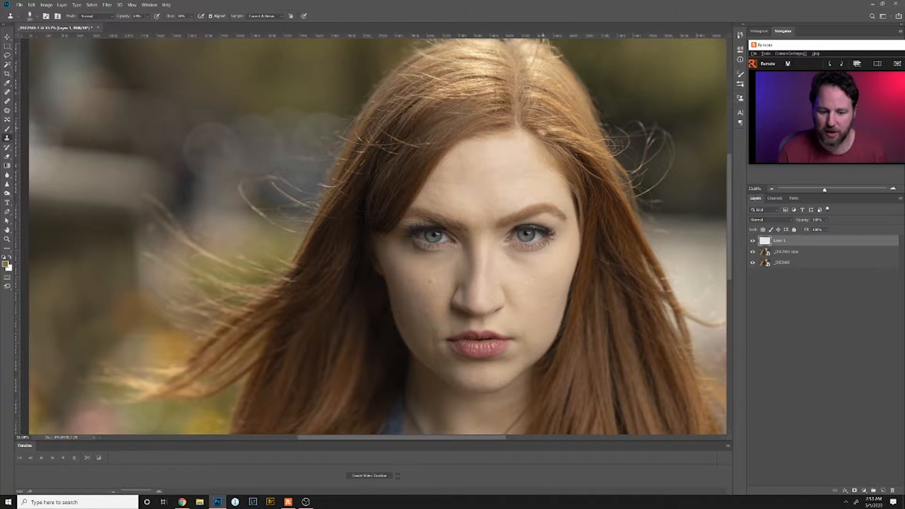
Examine the hair, neck, mouth, cheeks and eyes closely for remaining blemishes and distractions
scroll(543, 131, down, 5)
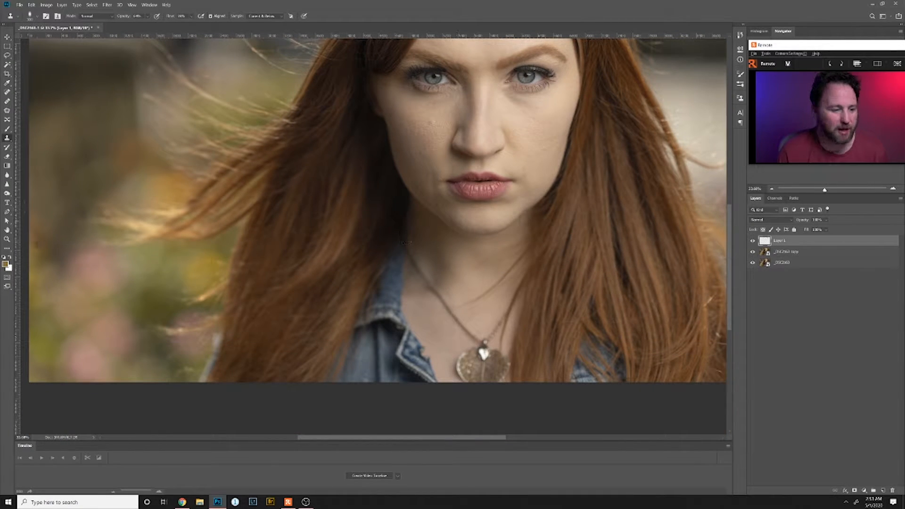
click(7, 101)
key(d)
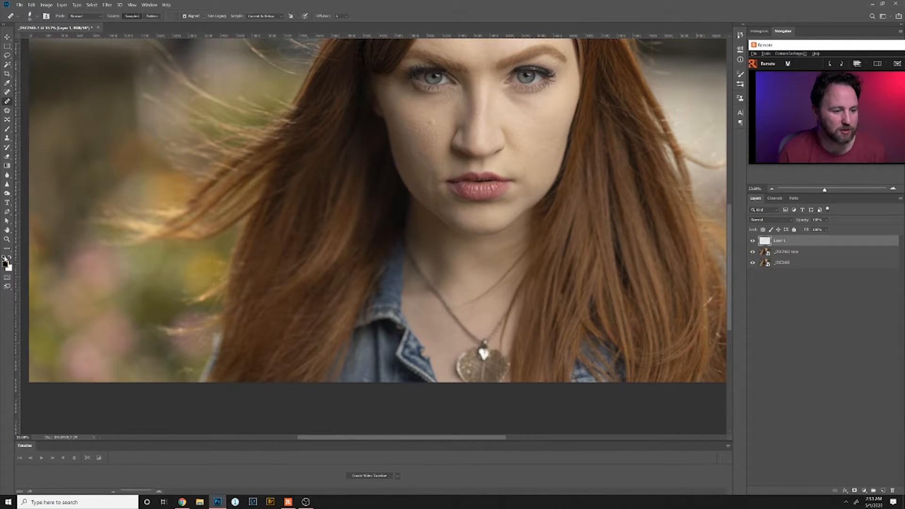
scroll(563, 163, up, 3)
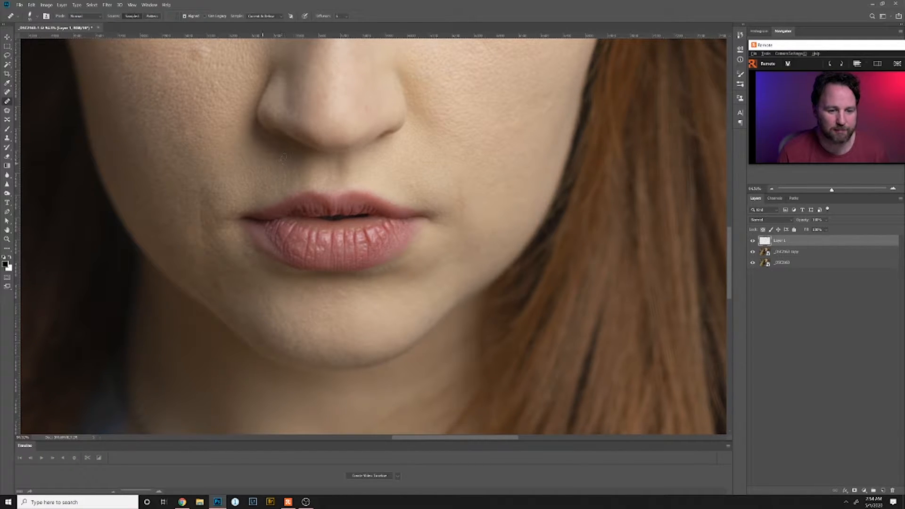
scroll(284, 157, up, 5)
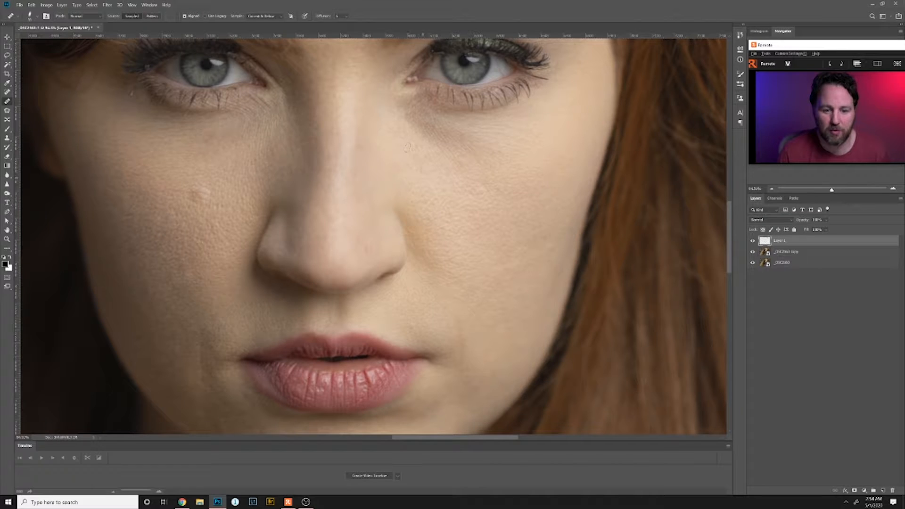
scroll(408, 147, up, 3)
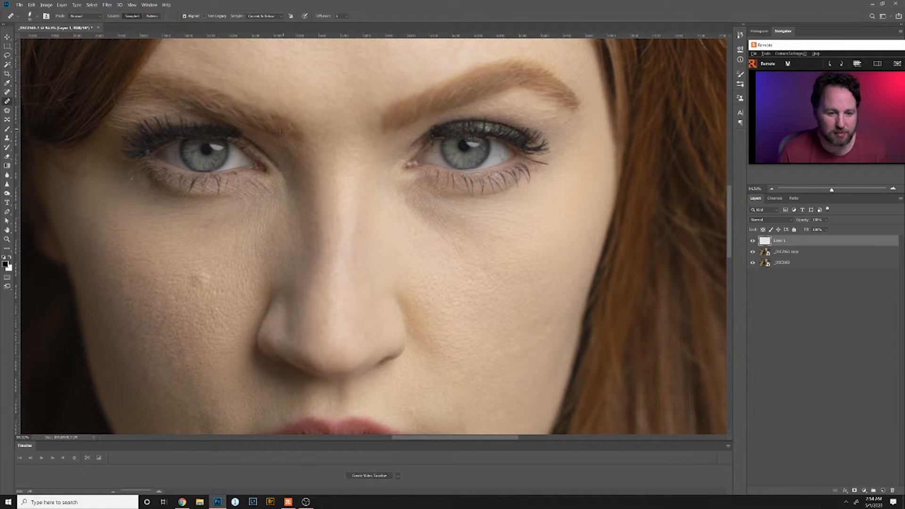
scroll(521, 161, up, 2)
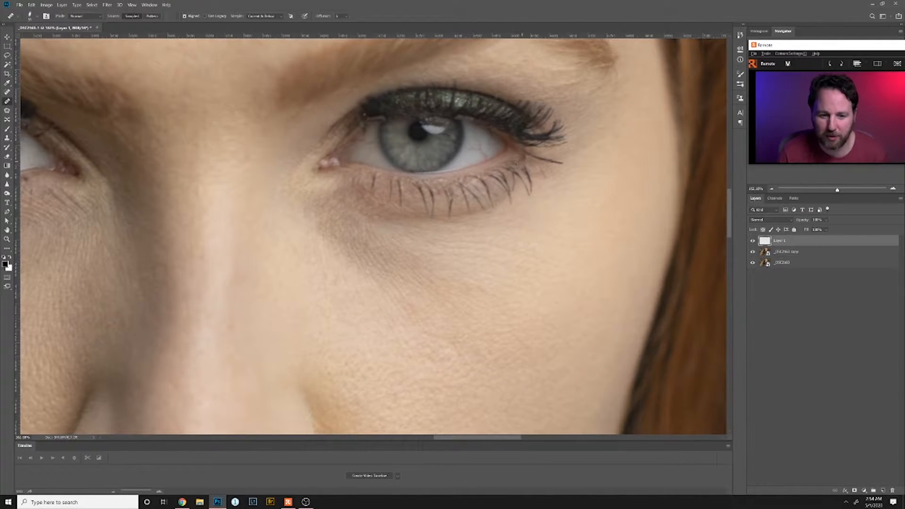
Remove the red veins from the outer white of the eye on the right with the Spot Healing Brush
scroll(521, 161, up, 2)
click(7, 92)
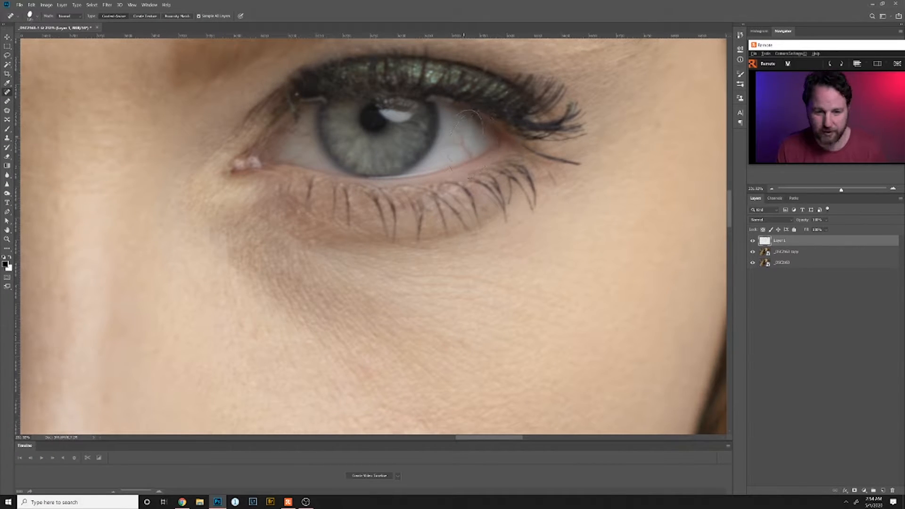
mouse_move(453, 115)
mouse_down()
mouse_move(446, 145)
mouse_move(465, 145)
mouse_up()
click(456, 130)
drag(458, 141, 469, 155)
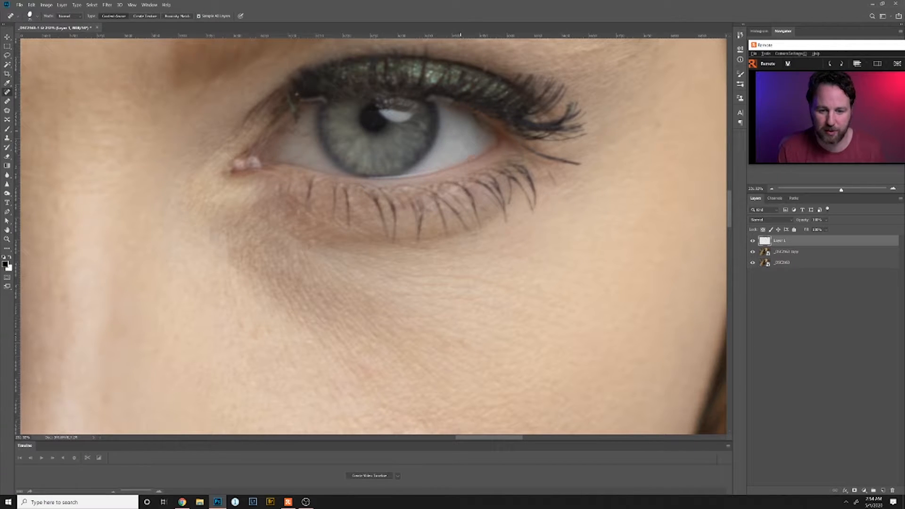
click(459, 133)
click(471, 152)
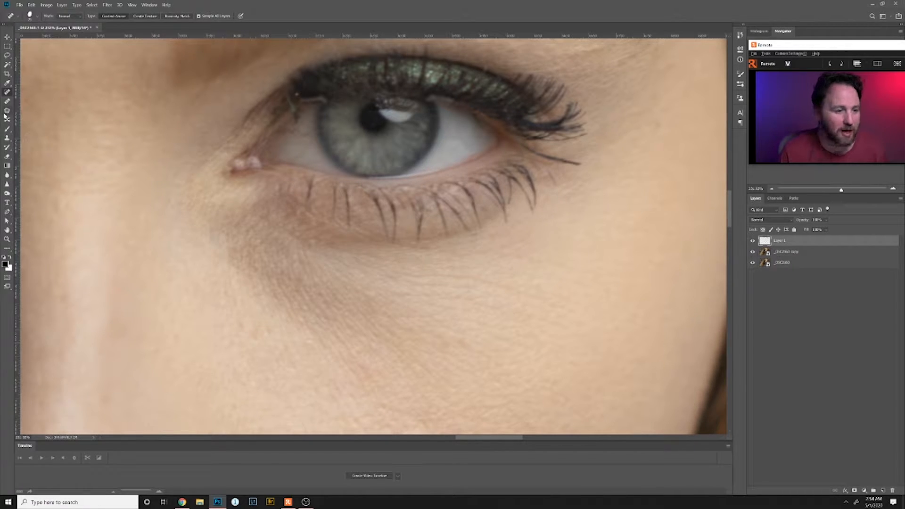
Activate the Clone Stamp, shrink its brush to fit the eye white, and lower its opacity and flow
click(7, 137)
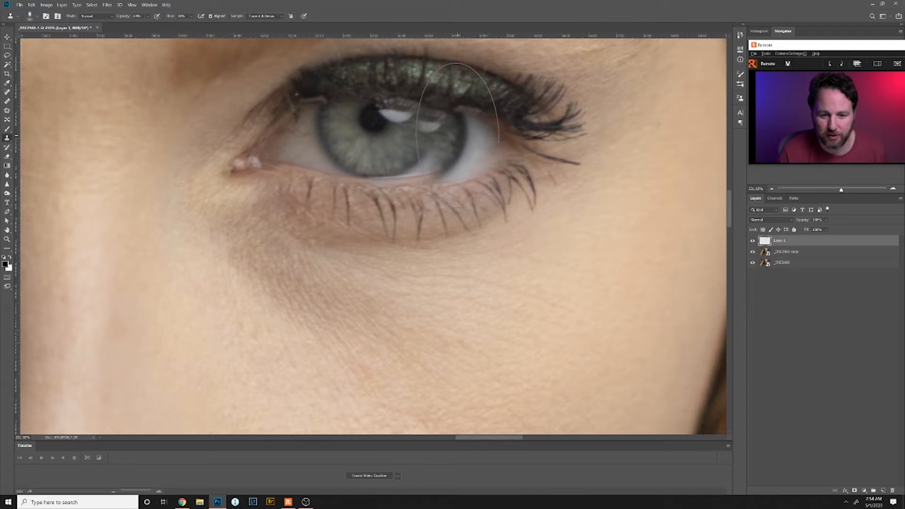
key(bracketleft)
key(bracketleft)
key(bracketleft)
key(bracketleft)
key(bracketleft)
key(bracketleft)
key(bracketleft)
key(bracketleft)
key(bracketleft)
key(bracketleft)
key(bracketleft)
key(bracketleft)
key(bracketleft)
key(bracketleft)
key(bracketleft)
key(bracketleft)
key(bracketleft)
key(bracketleft)
key(bracketleft)
key(bracketleft)
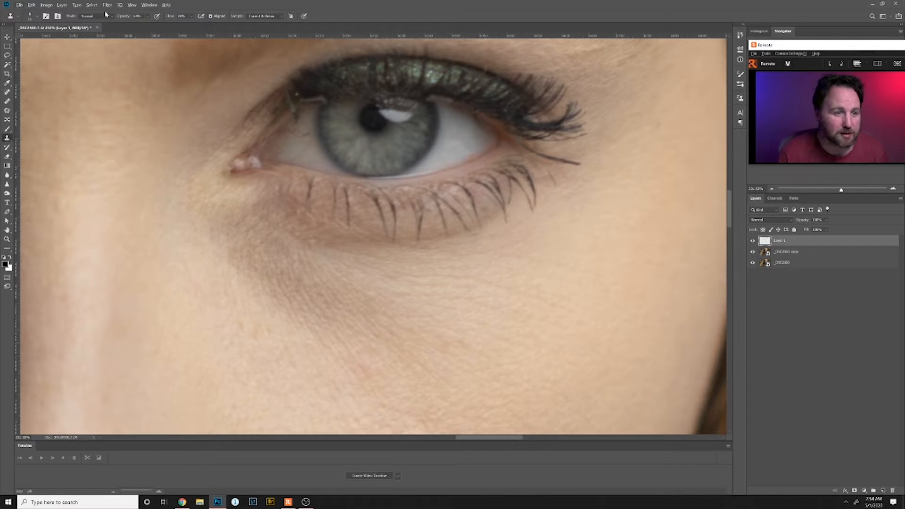
click(148, 17)
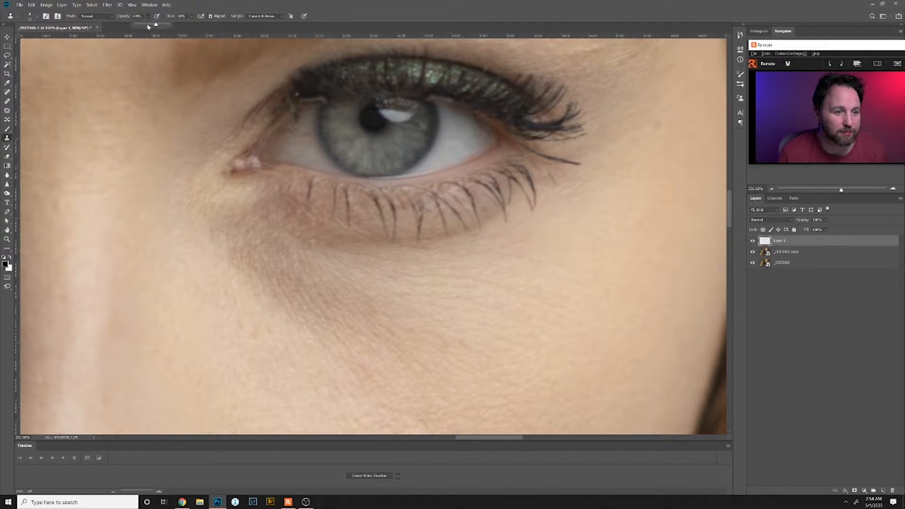
click(191, 16)
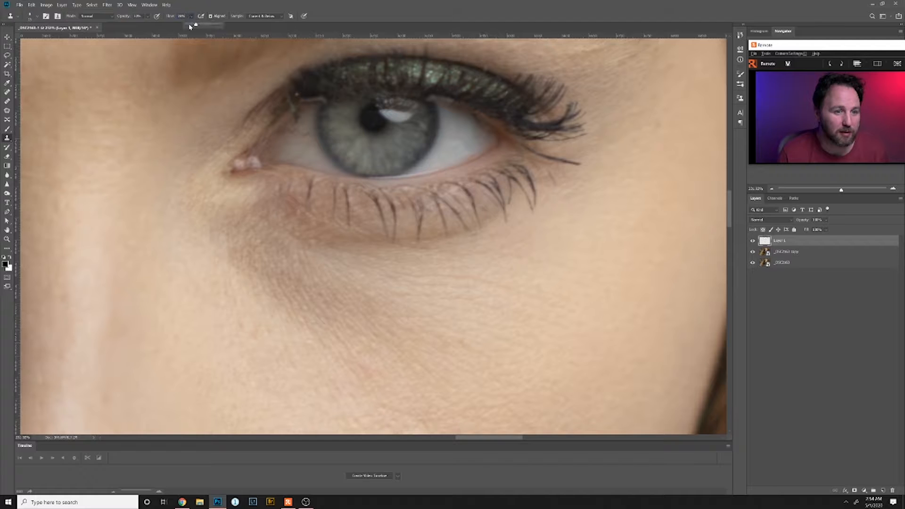
click(189, 25)
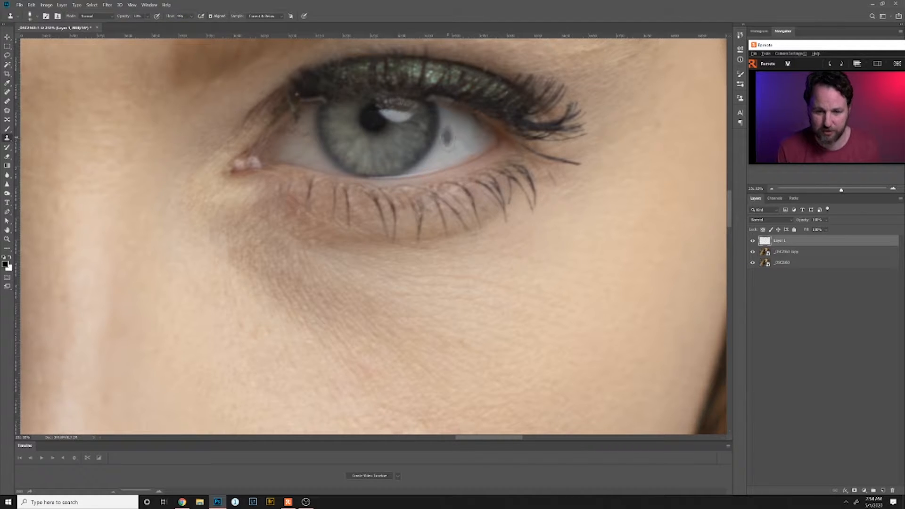
Choose the Soft Round brush for the Clone Stamp and compare the eye with the retouching layer hidden and shown
right_click(449, 150)
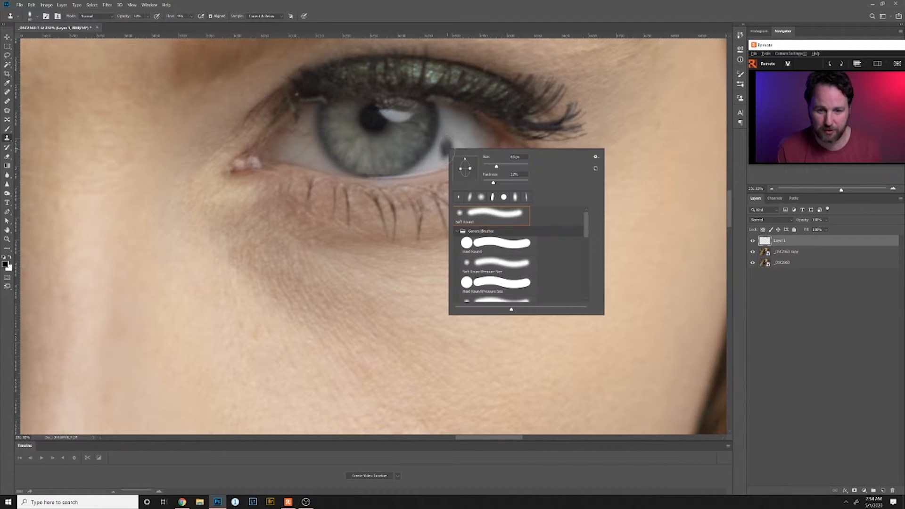
double_click(456, 214)
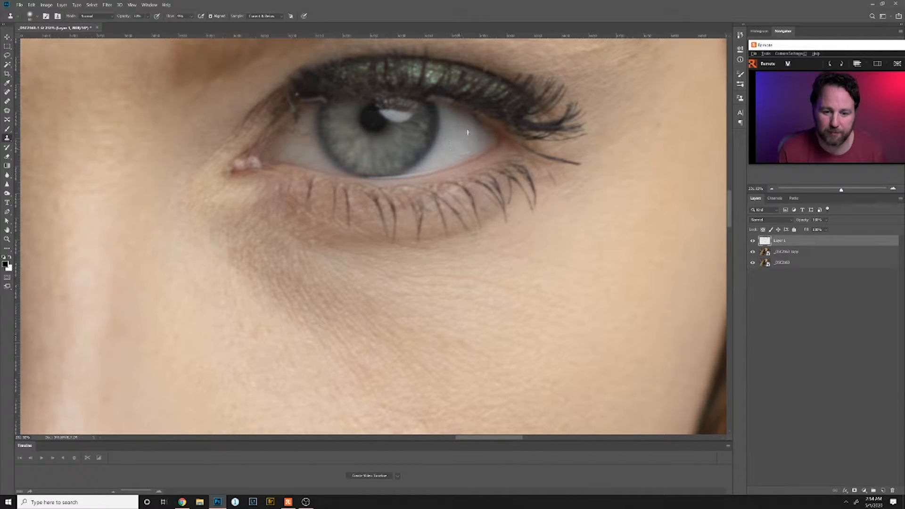
click(753, 241)
click(753, 241)
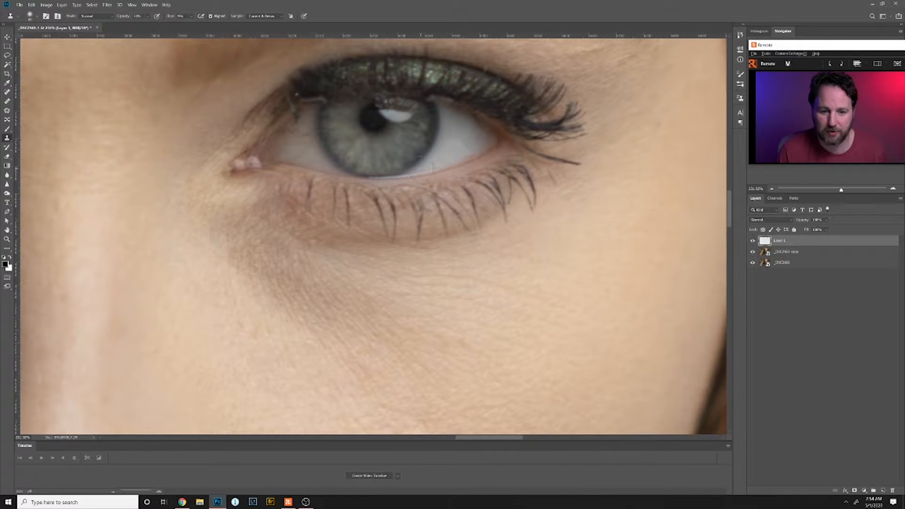
Clean up the small light marks near the inner corner and upper lash line of the same eye with the Healing Brush
scroll(507, 155, up, 3)
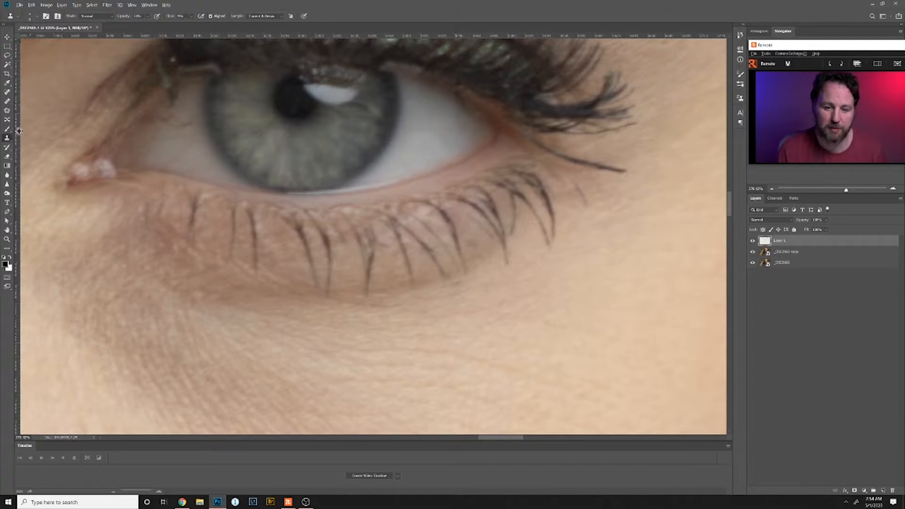
click(8, 101)
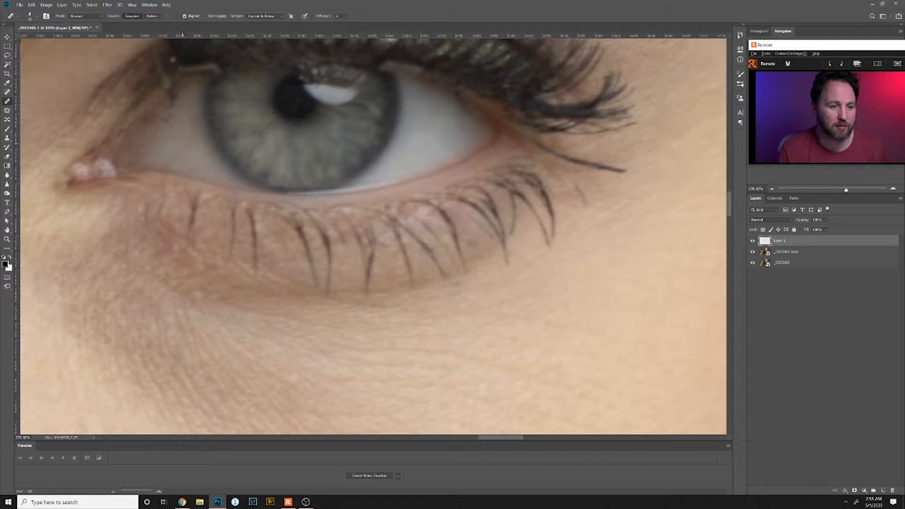
scroll(177, 71, up, 3)
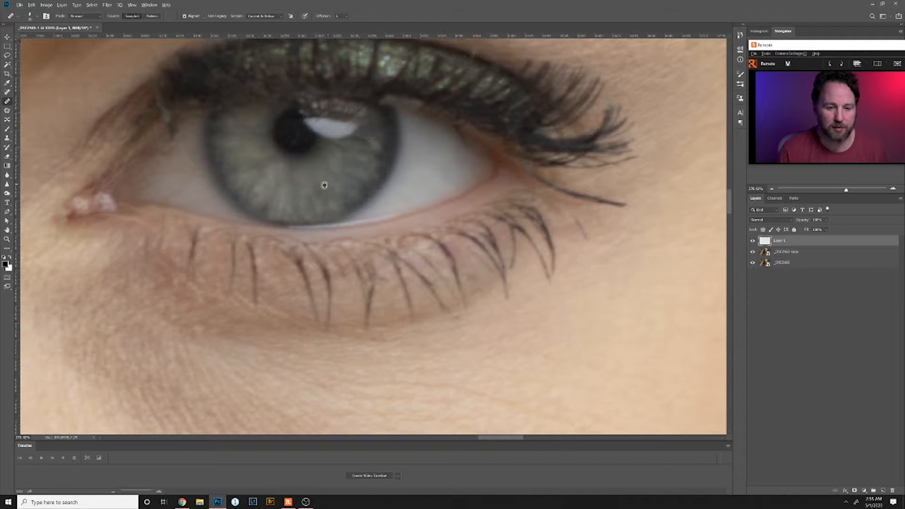
scroll(474, 123, down, 1)
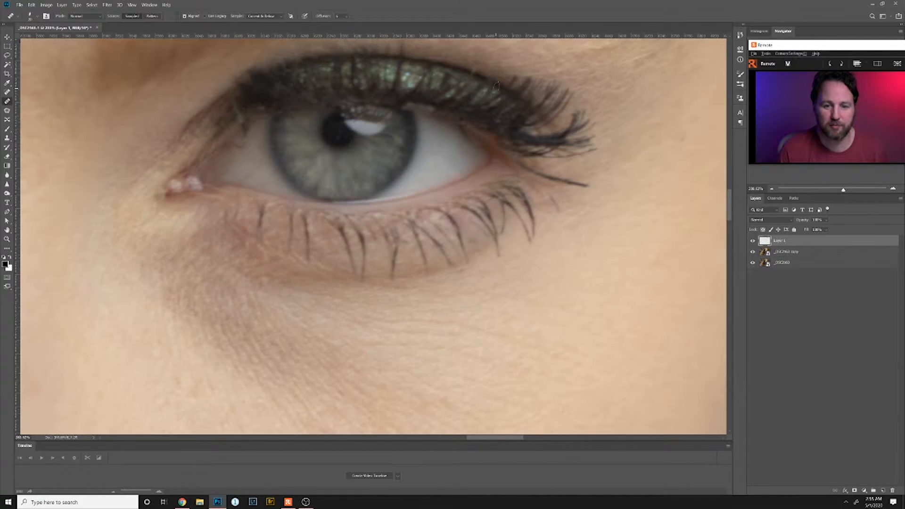
scroll(497, 85, up, 1)
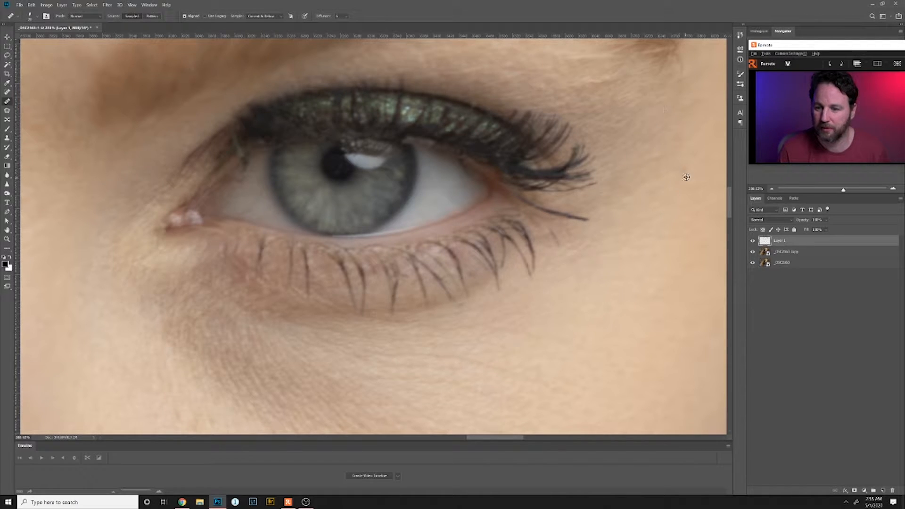
Examine both eyes, the under-eye skin, the nose bridge and the cheeks for remaining flaws
scroll(664, 149, down, 2)
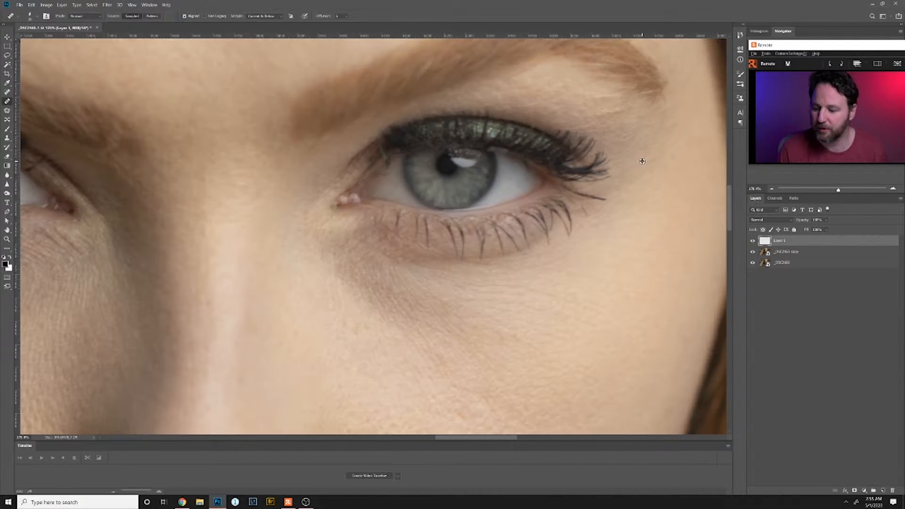
scroll(637, 212, down, 2)
scroll(415, 201, up, 2)
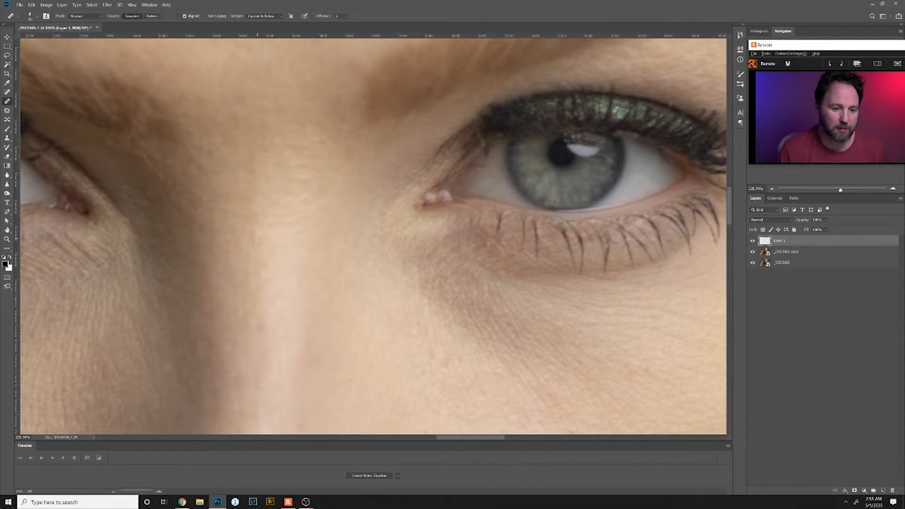
scroll(233, 259, down, 2)
scroll(228, 258, down, 2)
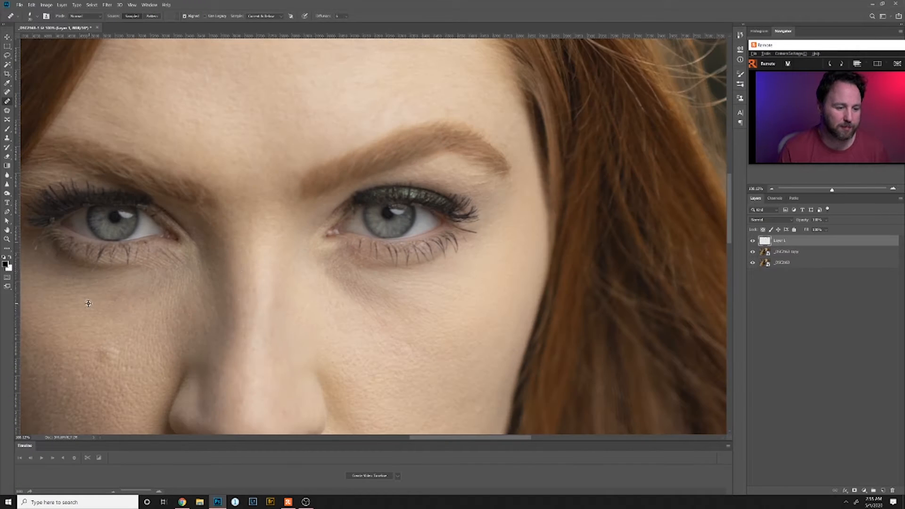
scroll(89, 303, down, 2)
scroll(208, 295, down, 1)
scroll(80, 318, up, 3)
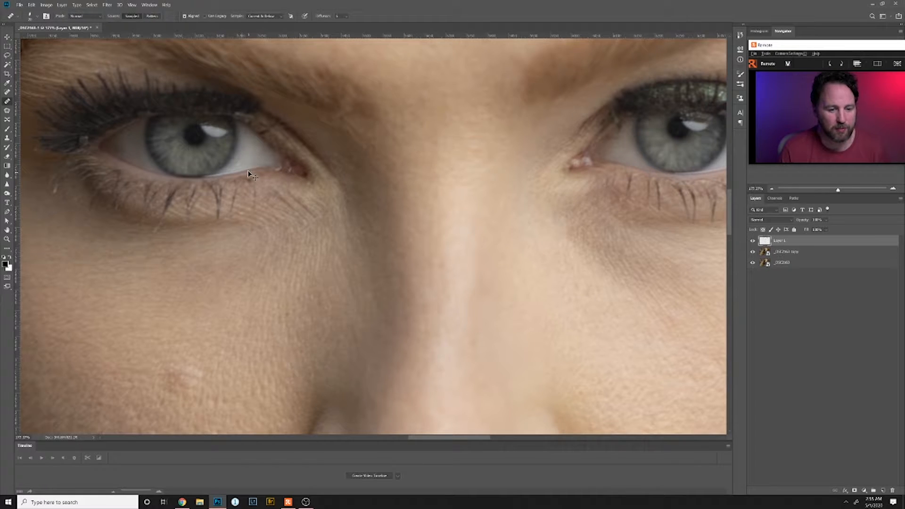
Heal the light flecks at the inner end of the shadow-side eye's upper lash line with the Healing Brush
scroll(255, 158, up, 5)
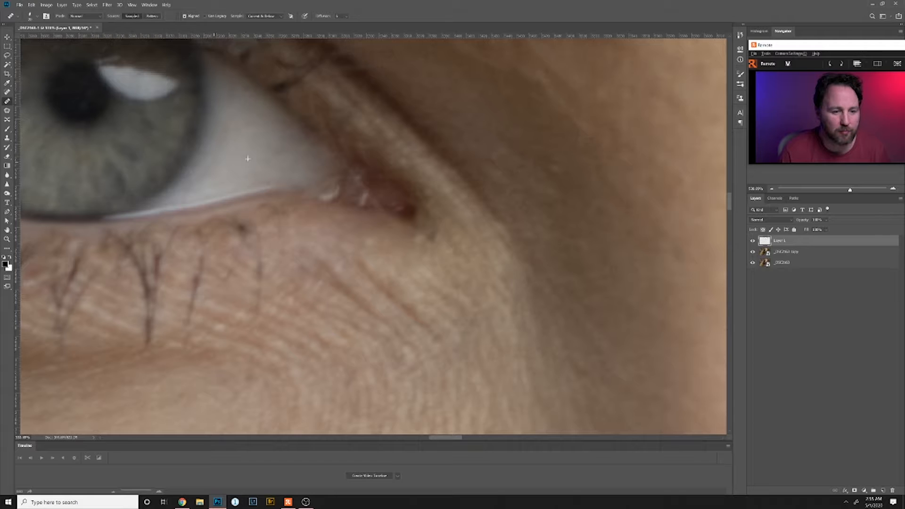
scroll(351, 178, down, 3)
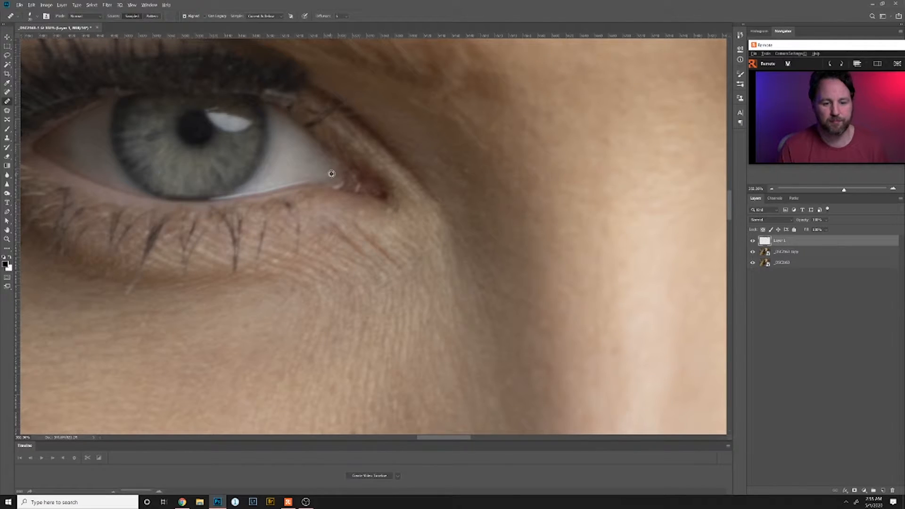
scroll(330, 247, down, 5)
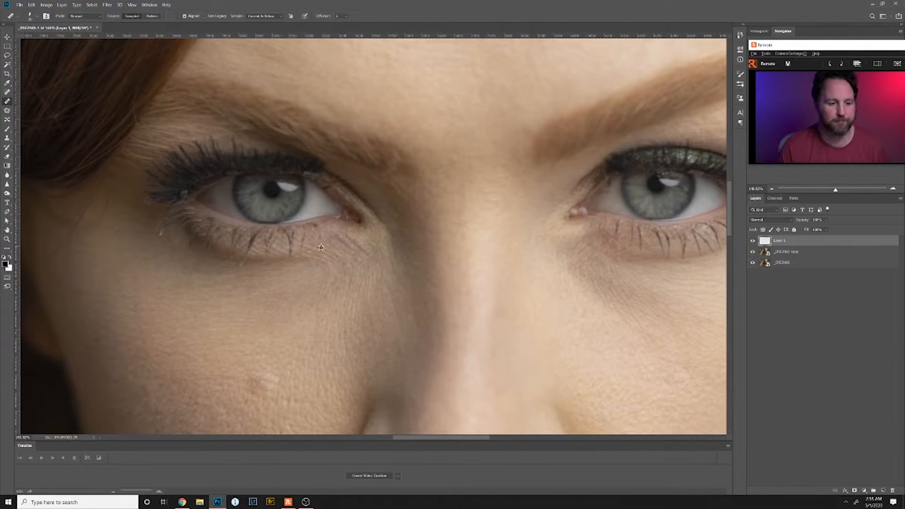
scroll(179, 203, up, 5)
scroll(193, 201, up, 1)
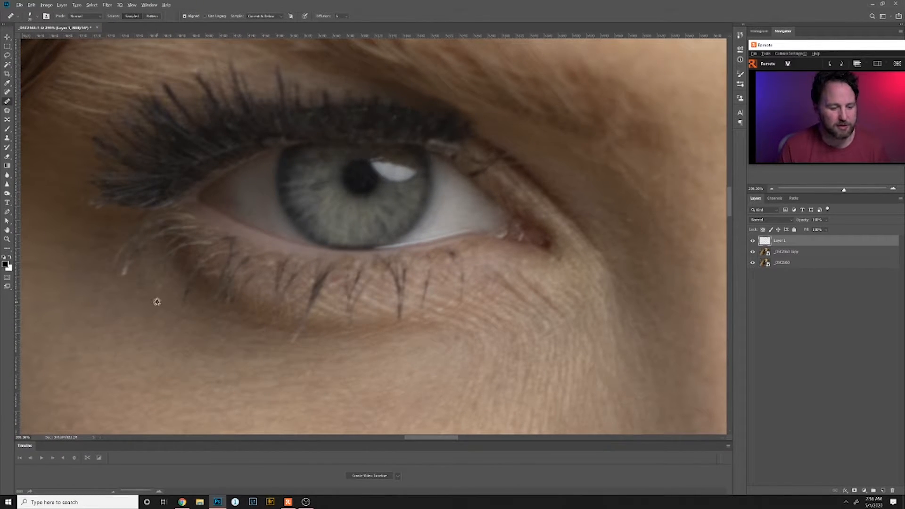
scroll(117, 311, down, 2)
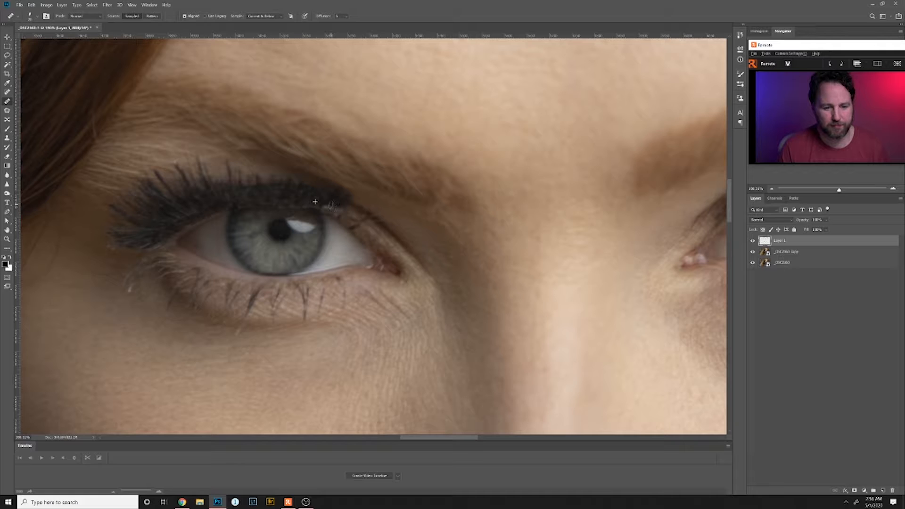
scroll(361, 251, up, 2)
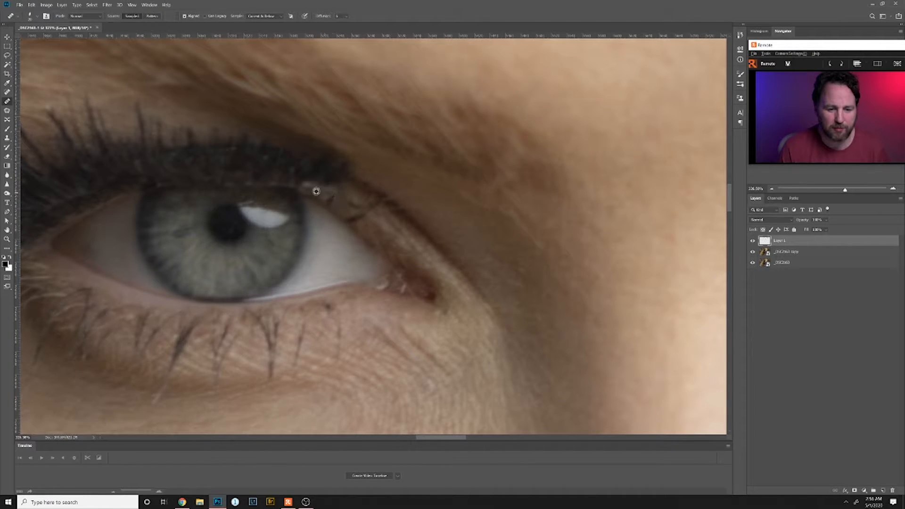
drag(321, 194, 307, 177)
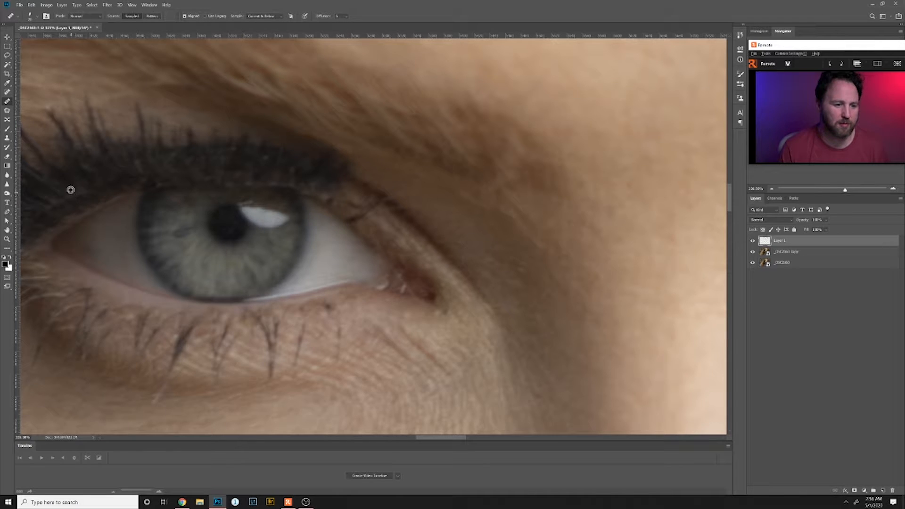
Switch to the Clone Stamp, try it at the same inner lash line, and set its opacity to 100%
scroll(286, 169, down, 5)
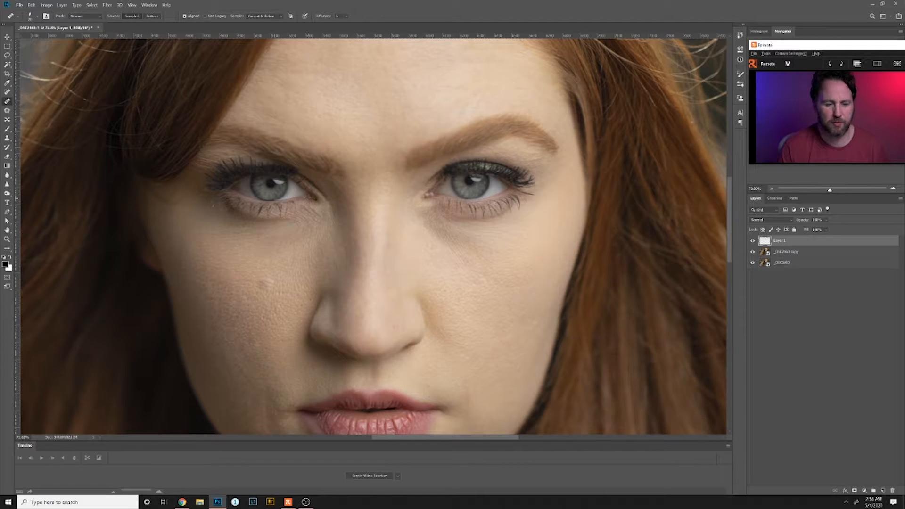
scroll(303, 187, up, 2)
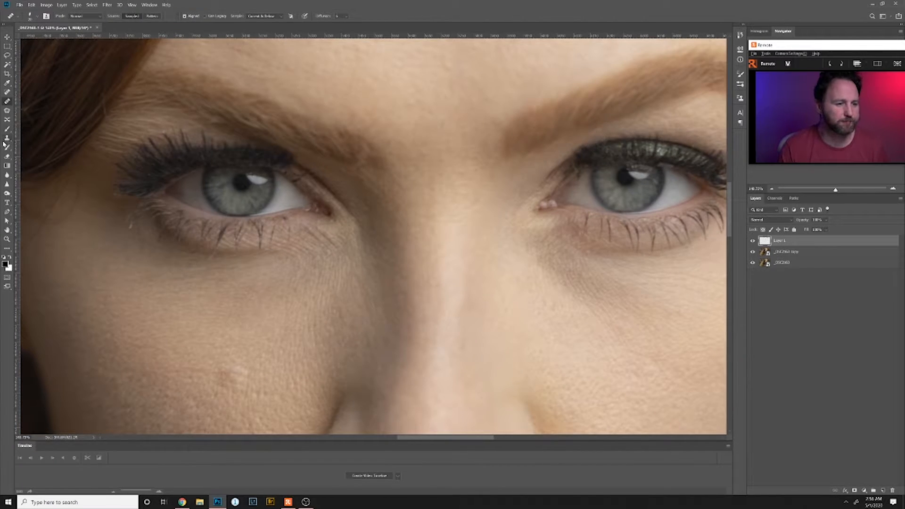
click(7, 138)
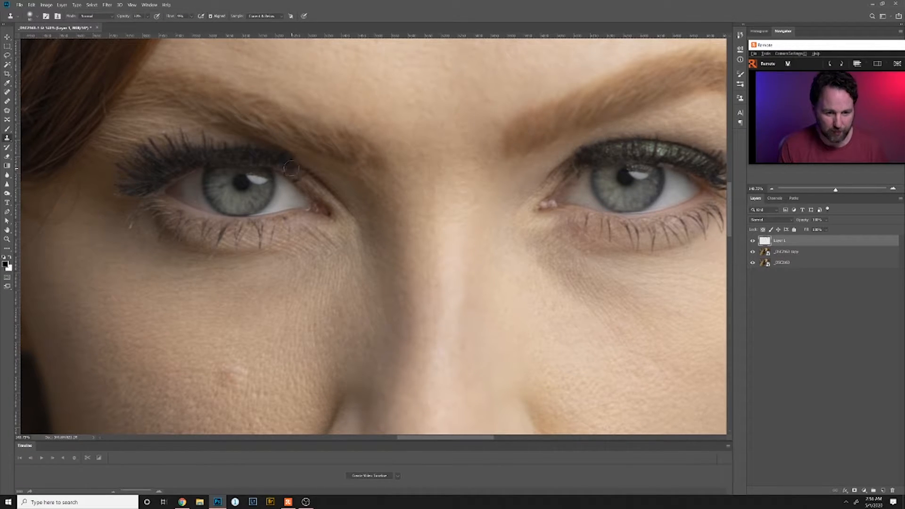
drag(294, 171, 298, 169)
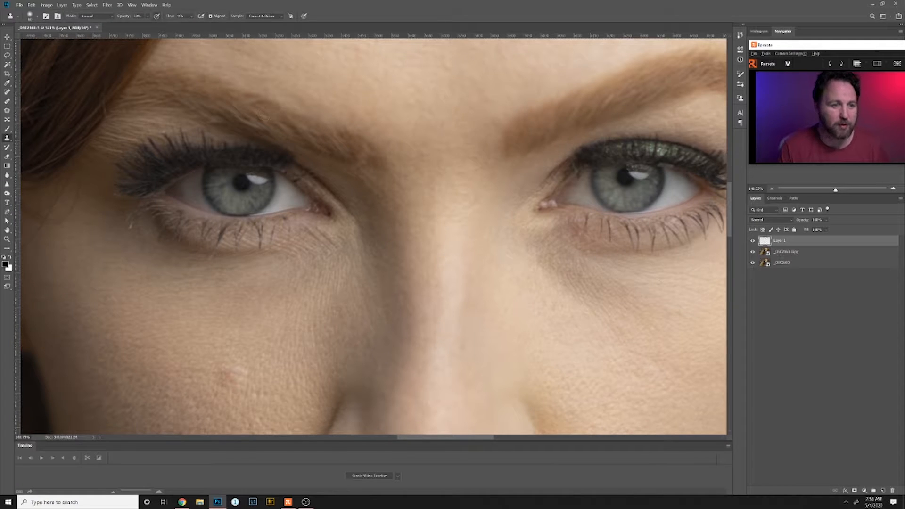
click(147, 16)
drag(151, 25, 198, 32)
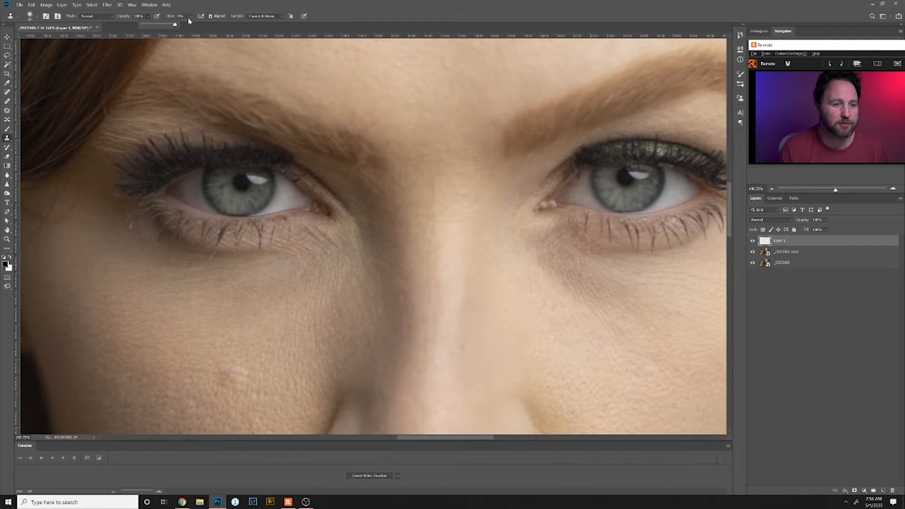
click(190, 18)
Clone nearby lash tones over the inner ends of both eyes' upper lash lines to darken and define them
alt+click(280, 160)
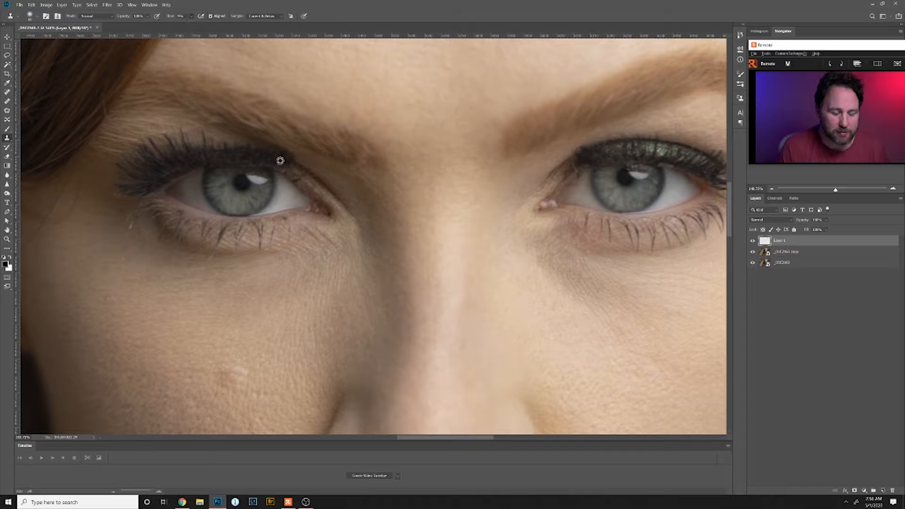
drag(292, 169, 296, 169)
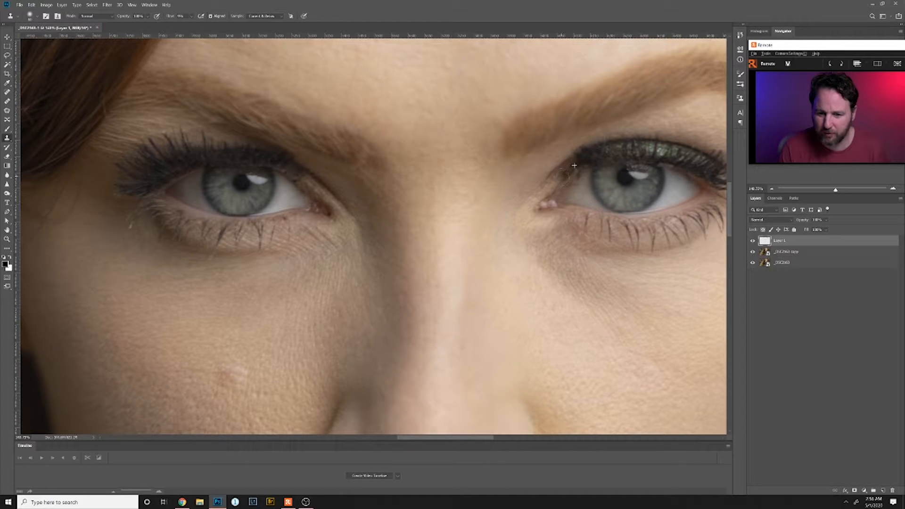
drag(559, 181, 564, 176)
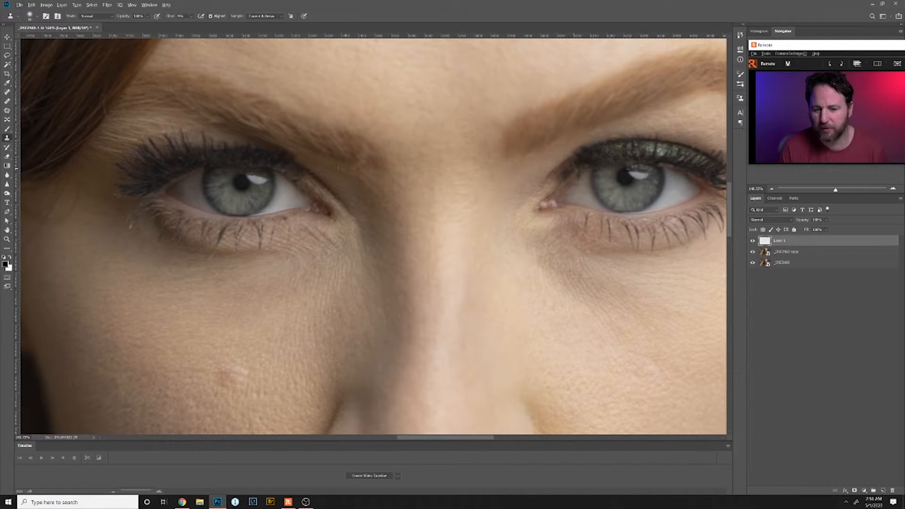
alt+click(285, 161)
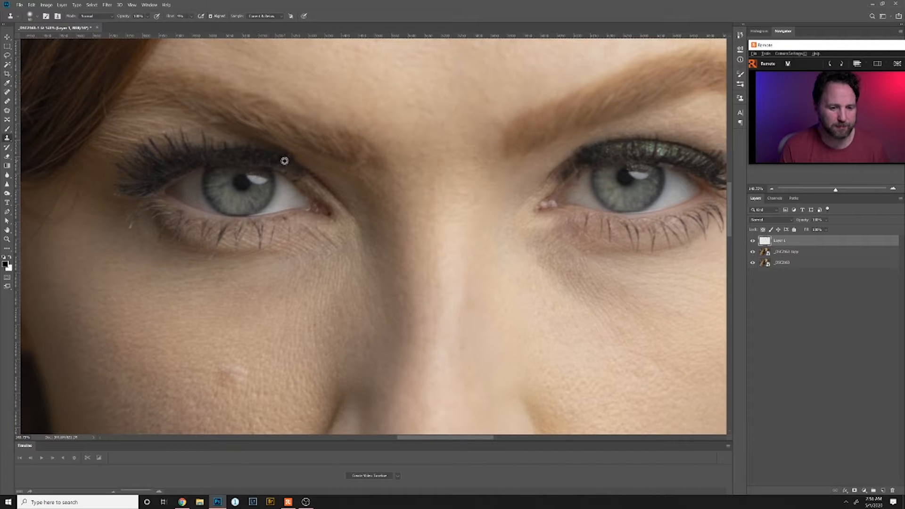
drag(297, 172, 278, 166)
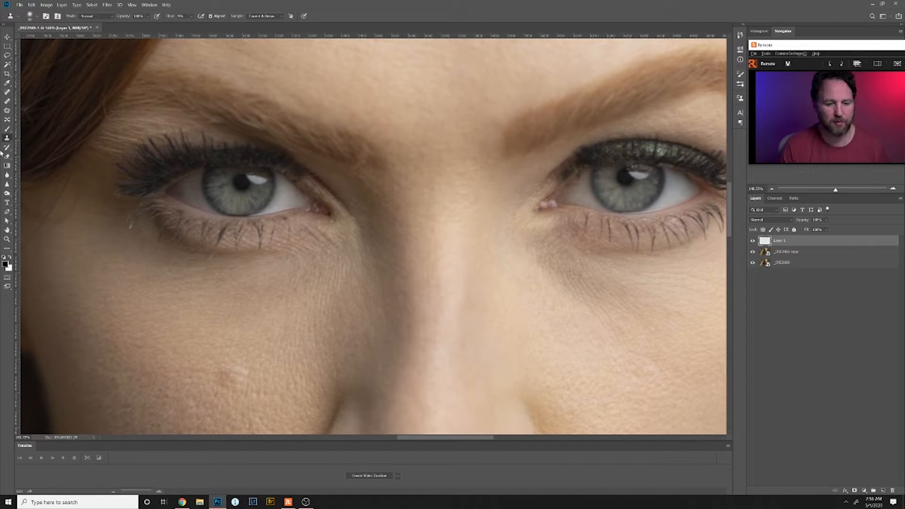
Try to remove the loose hair strands against the blurred background beside the shadow-side temple with the Spot Healing Brush
key(ctrl+minus)
key(ctrl+minus)
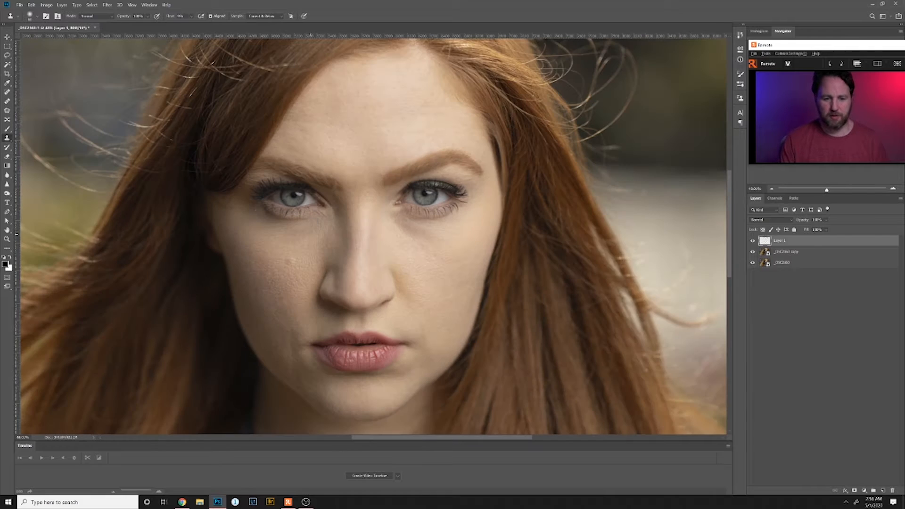
key(ctrl+minus)
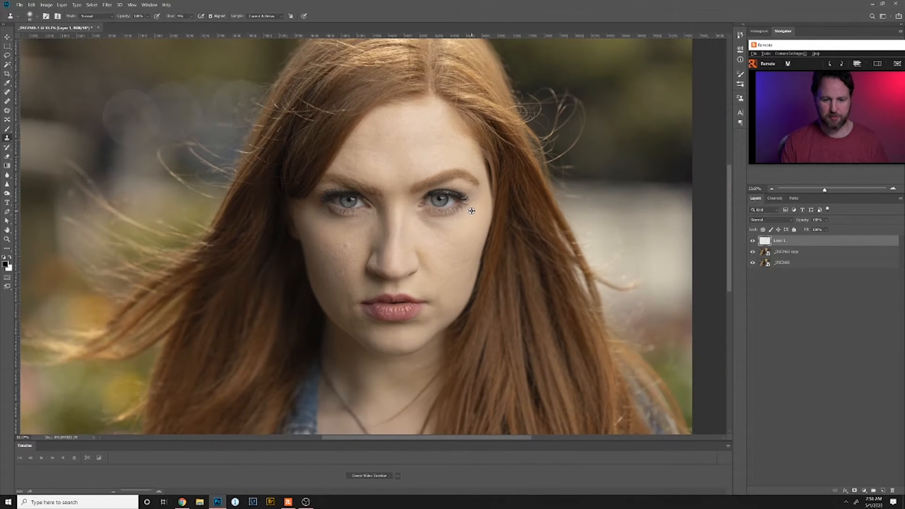
key(ctrl+minus)
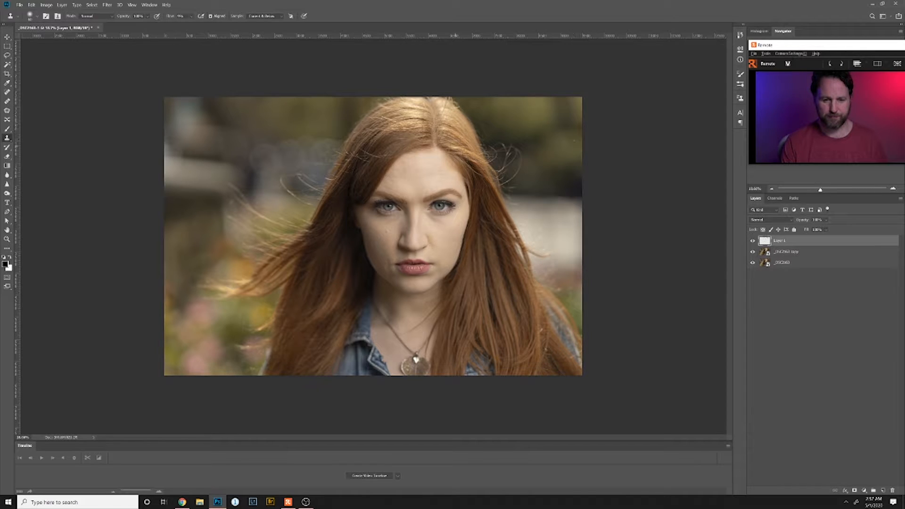
scroll(208, 165, up, 3)
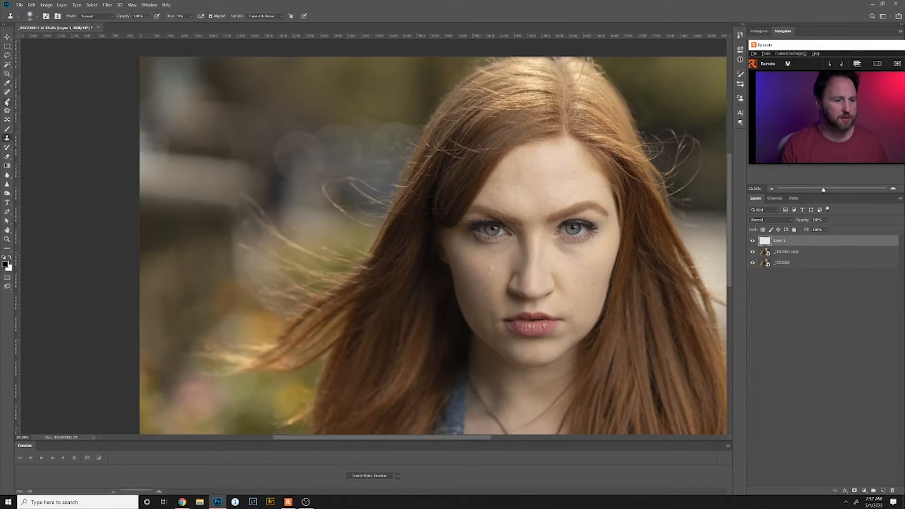
click(7, 101)
scroll(338, 176, up, 4)
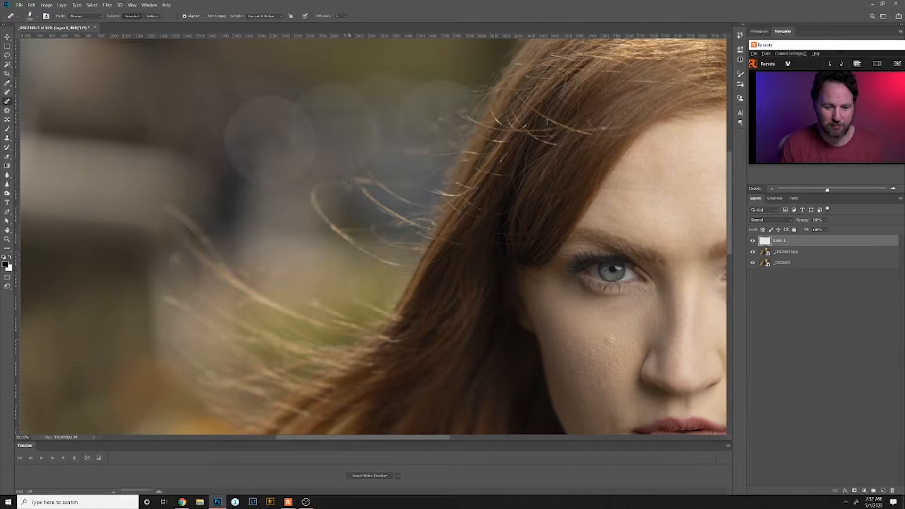
click(7, 93)
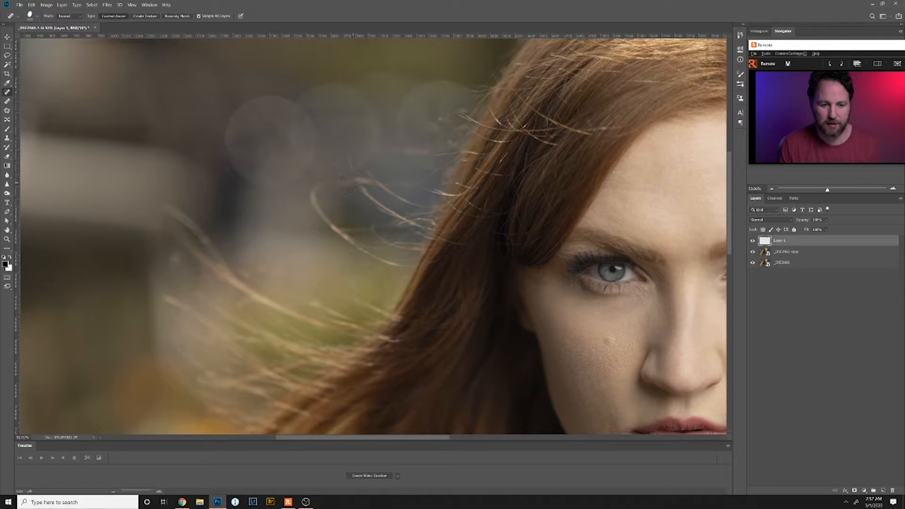
mouse_move(350, 182)
mouse_down()
mouse_move(397, 178)
mouse_move(340, 184)
mouse_move(313, 201)
mouse_move(409, 265)
mouse_move(353, 238)
mouse_move(397, 221)
mouse_up()
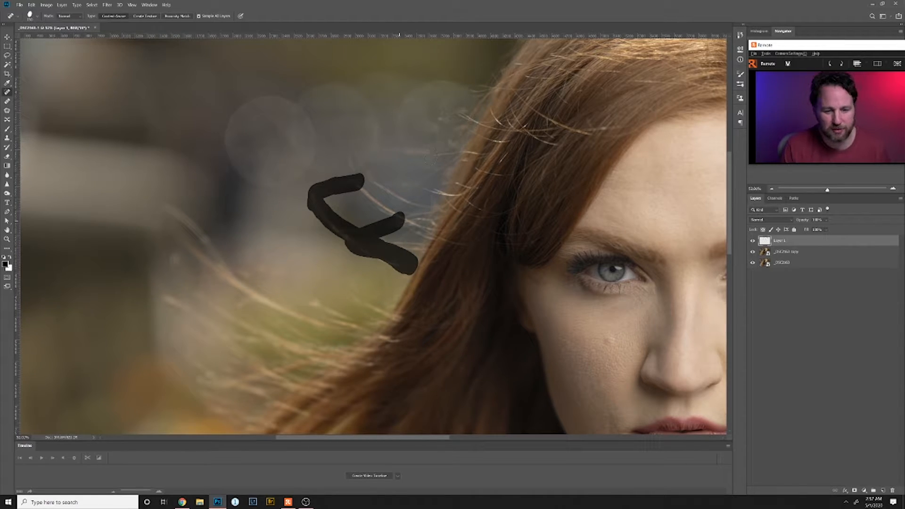
drag(353, 178, 391, 211)
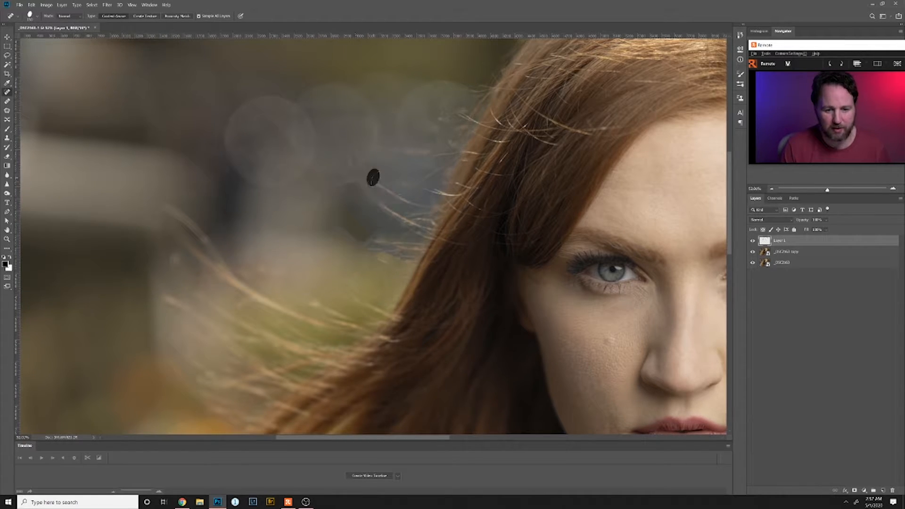
mouse_move(370, 177)
mouse_down()
mouse_move(431, 194)
mouse_move(409, 224)
mouse_move(370, 220)
mouse_up()
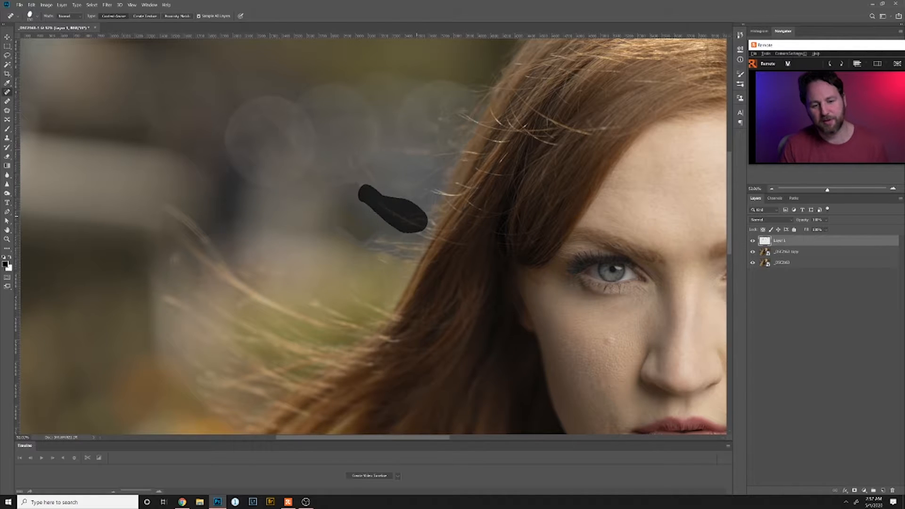
scroll(307, 229, down, 6)
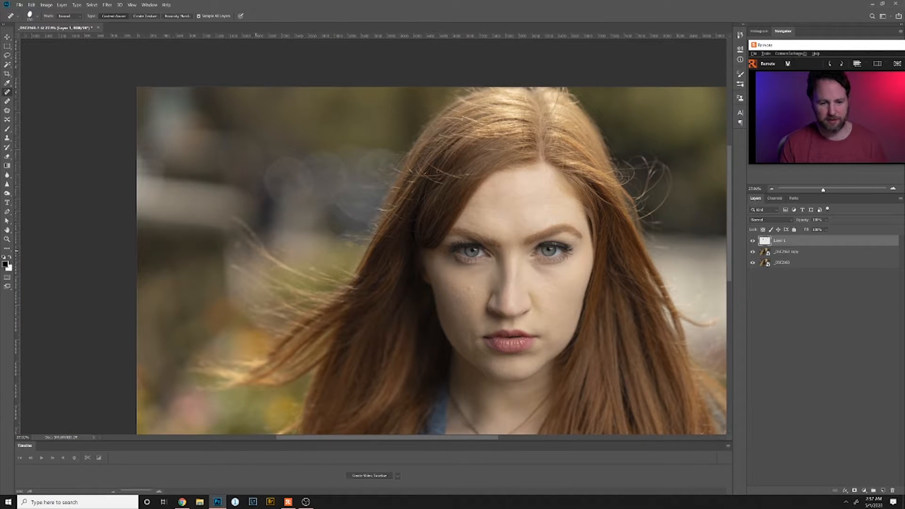
scroll(432, 260, down, 3)
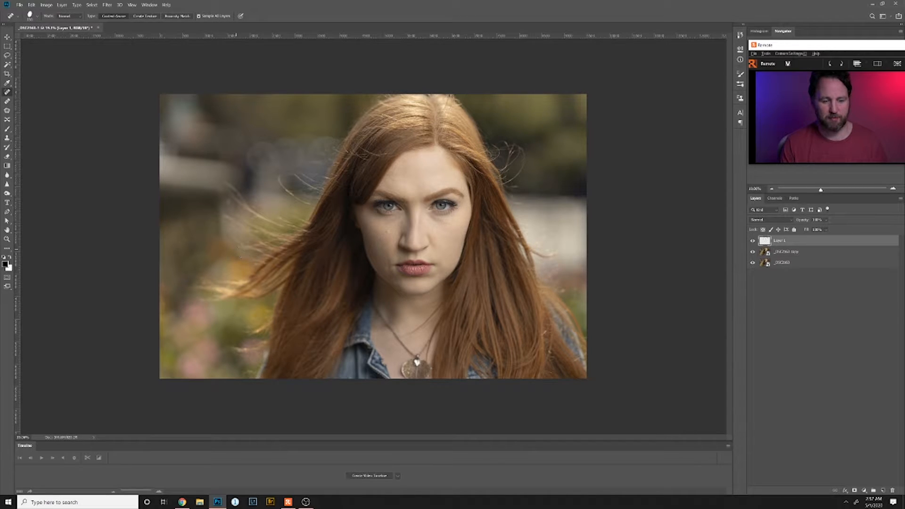
Review the whole portrait and compare it with the retouching layer hidden and shown
scroll(316, 199, up, 2)
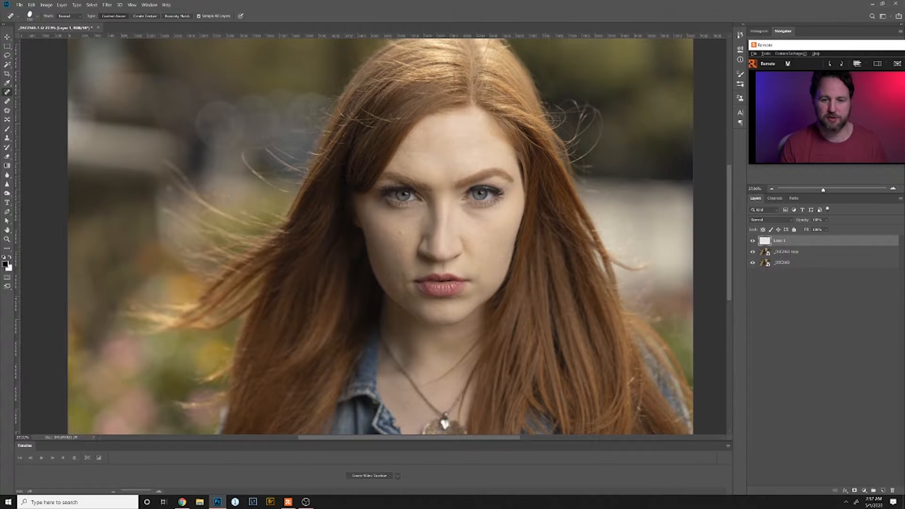
scroll(499, 66, up, 2)
mouse_move(498, 68)
mouse_down()
mouse_move(491, 76)
mouse_move(542, 75)
mouse_up()
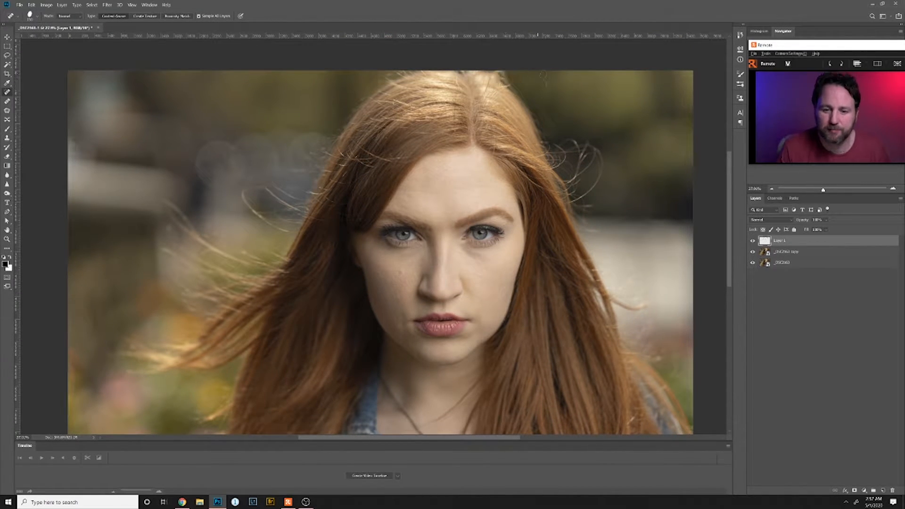
key(ctrl+minus)
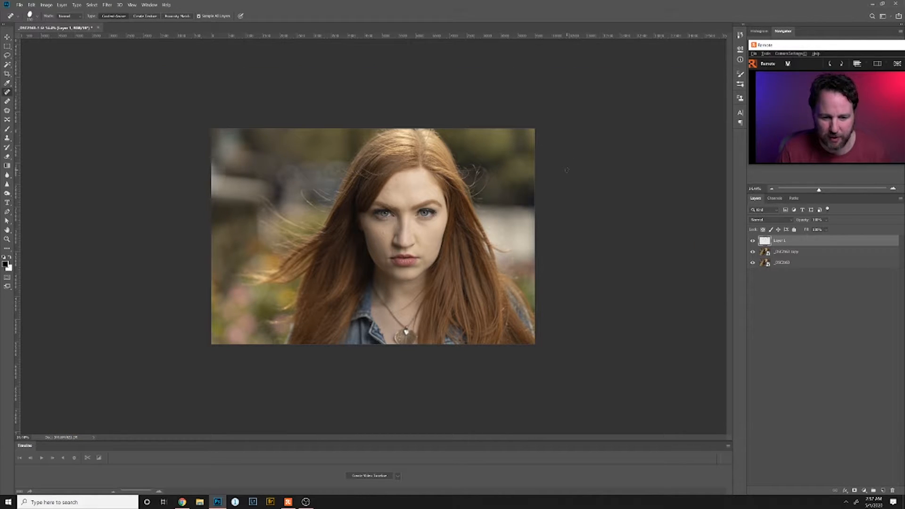
click(754, 241)
click(753, 241)
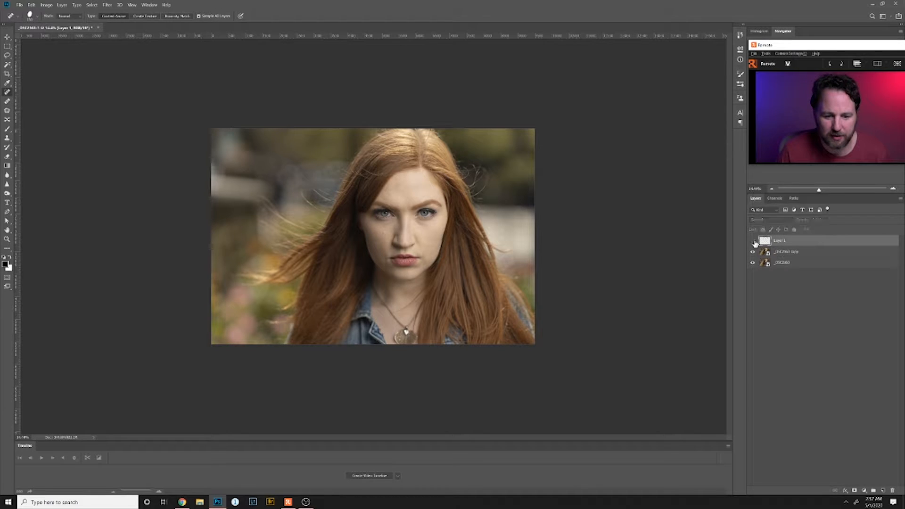
click(753, 241)
click(753, 242)
click(754, 242)
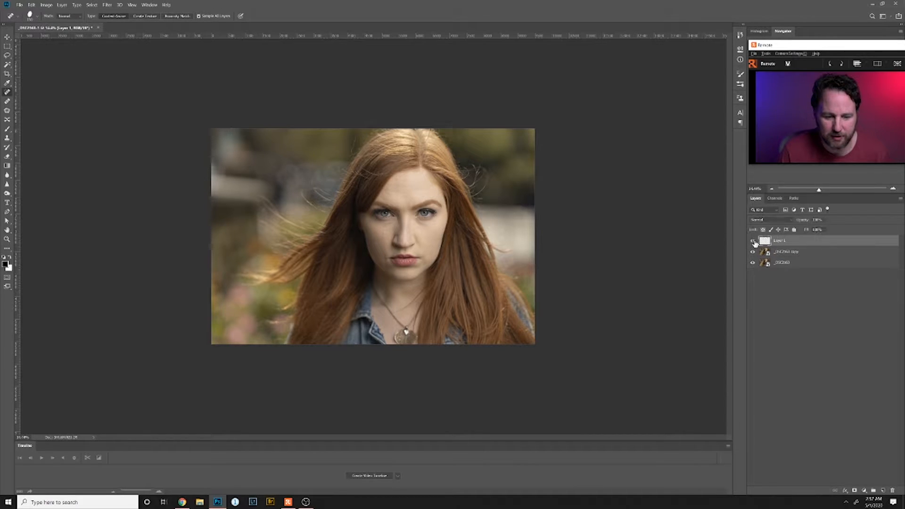
key(ctrl+plus)
key(ctrl+plus)
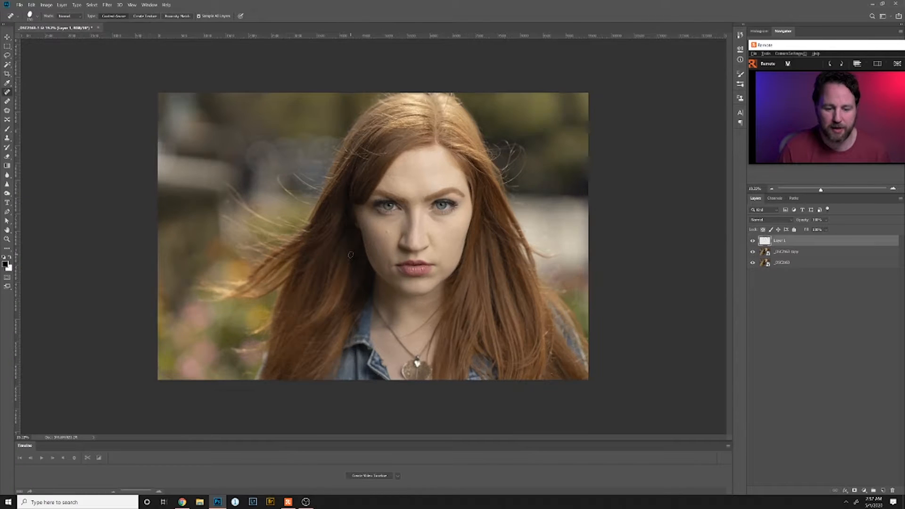
key(ctrl+plus)
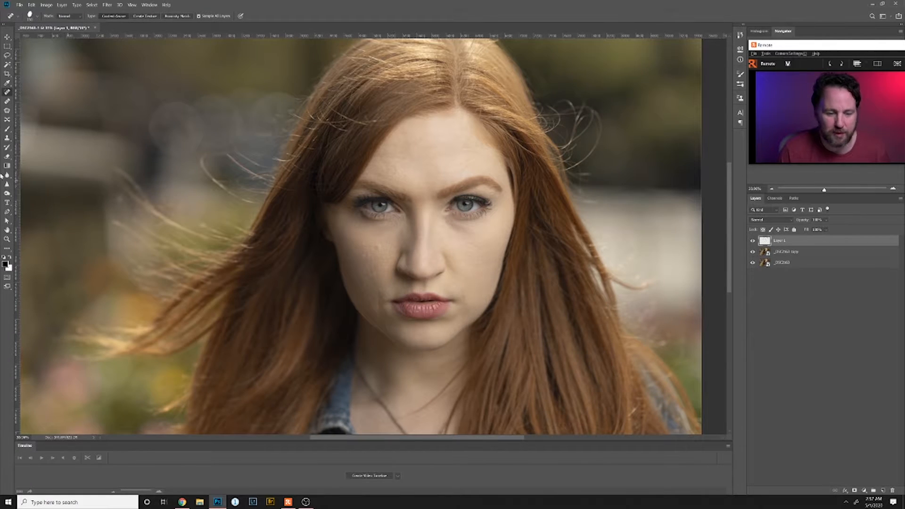
click(7, 100)
scroll(368, 162, up, 2)
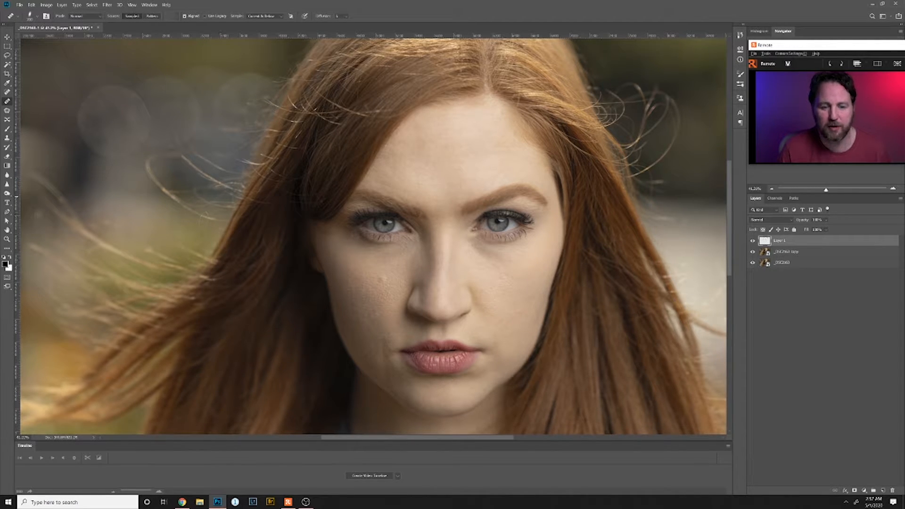
scroll(275, 138, down, 4)
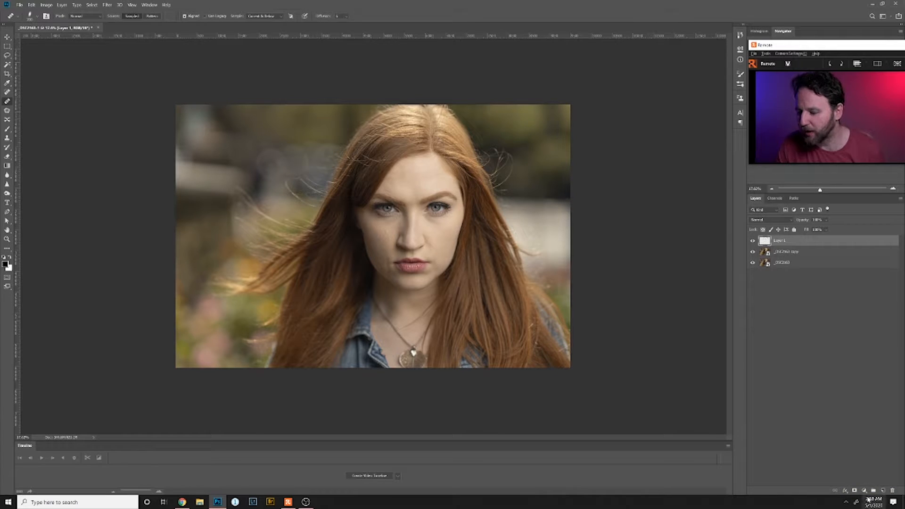
Add a Curves adjustment layer that brightens the midtones, and invert its mask to black to hide the effect
click(864, 493)
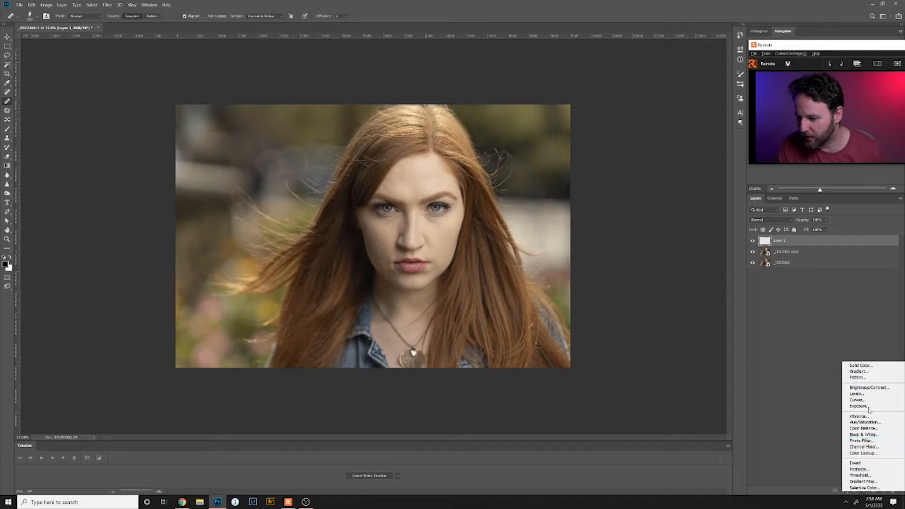
click(857, 399)
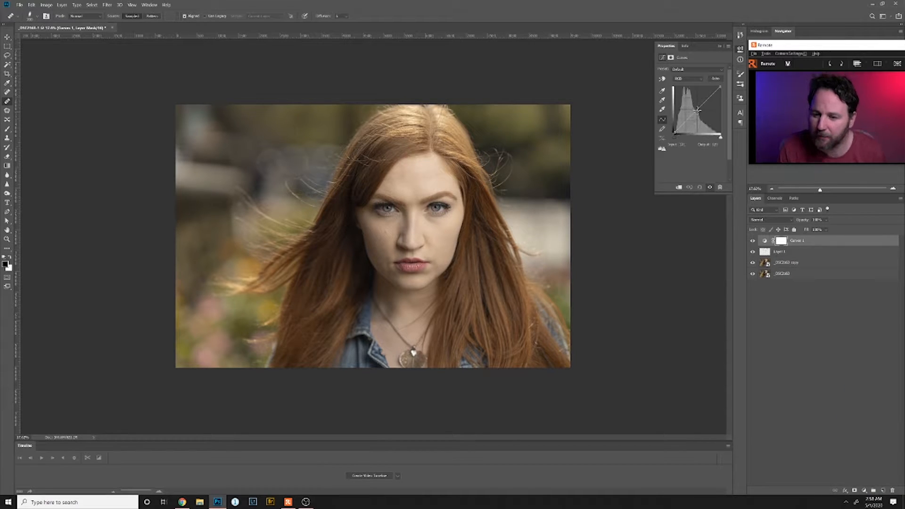
drag(697, 109, 694, 105)
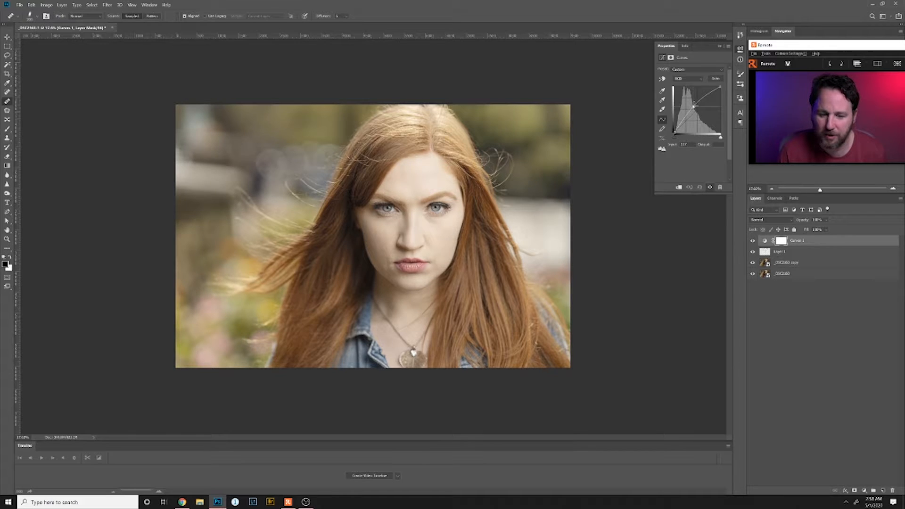
click(782, 243)
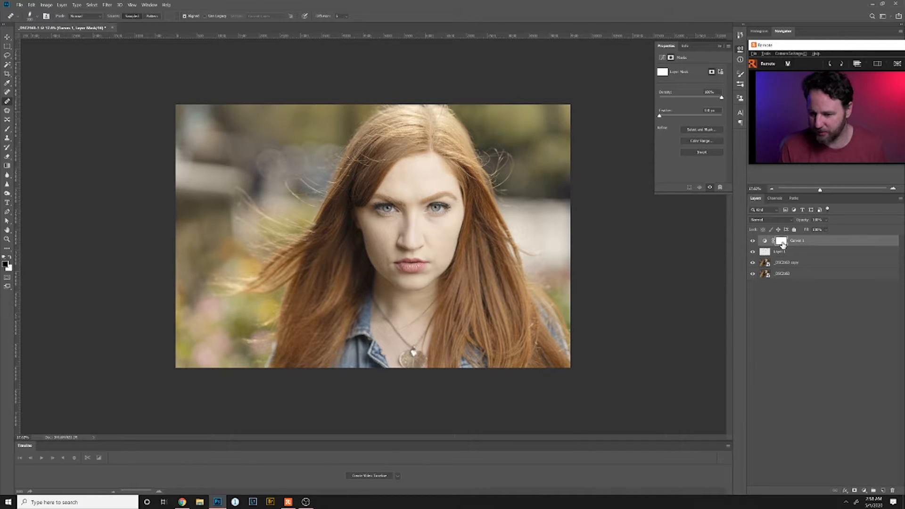
key(ctrl+i)
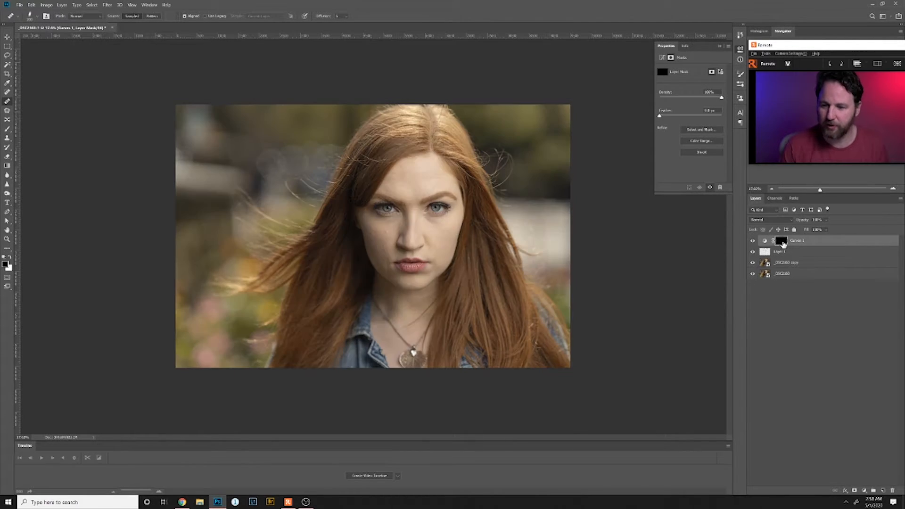
Set up a large round Brush with very low flow and white as the foreground colour for painting on the Curves mask
click(7, 129)
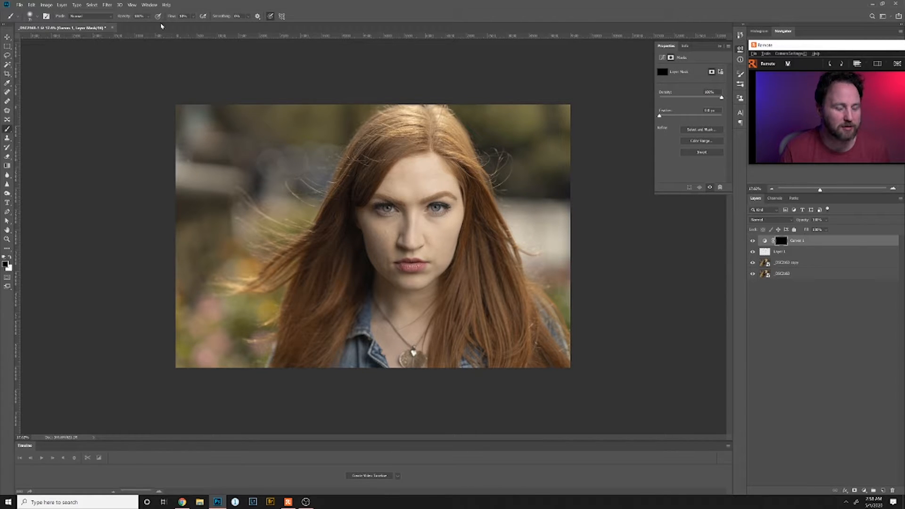
right_click(234, 62)
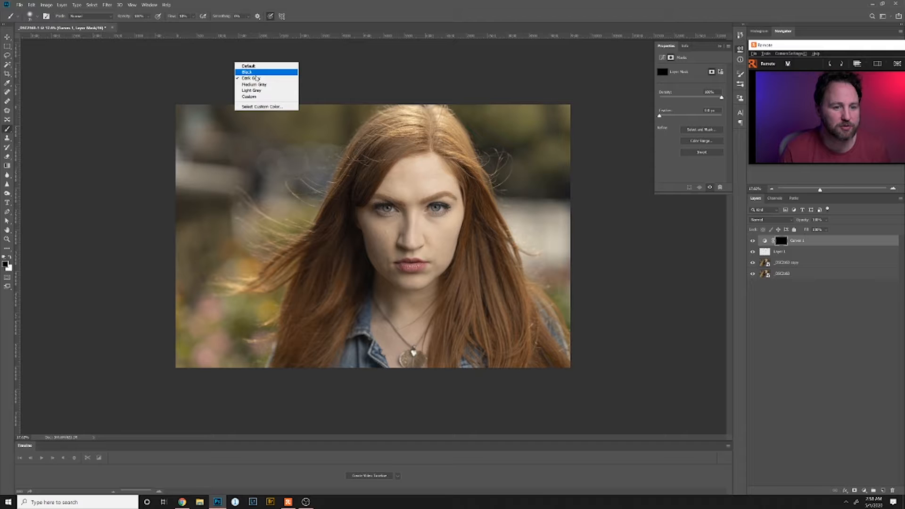
click(398, 61)
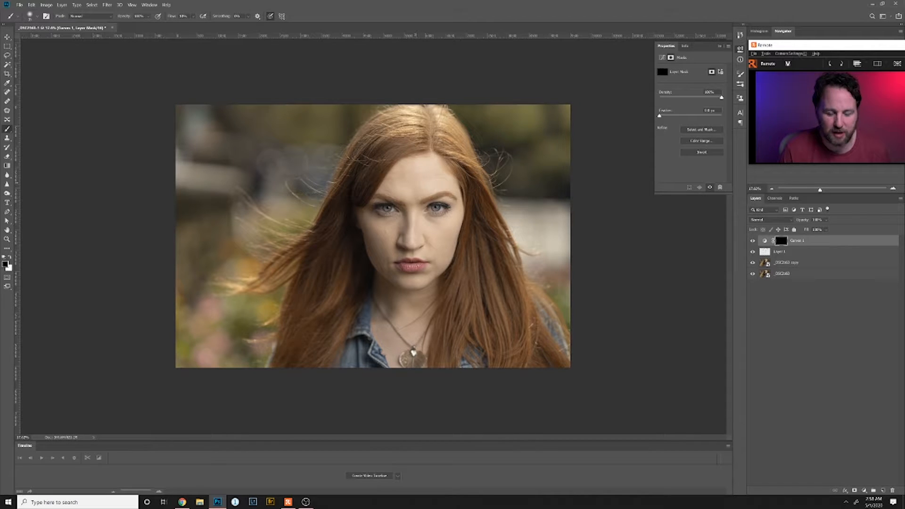
right_click(415, 183)
double_click(445, 243)
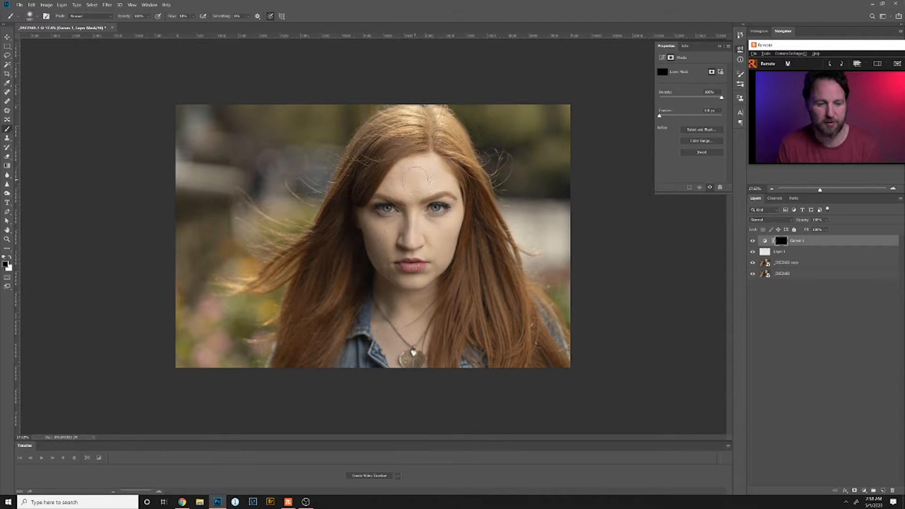
click(193, 17)
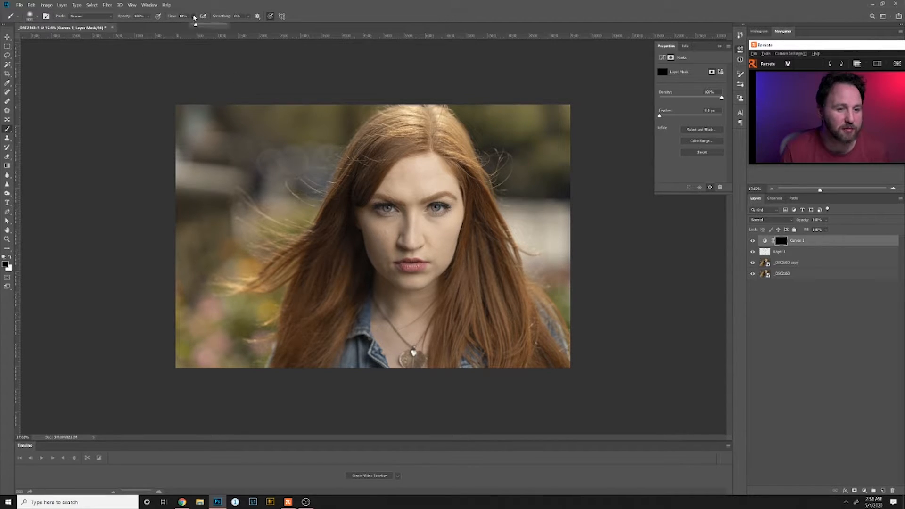
drag(195, 24, 195, 25)
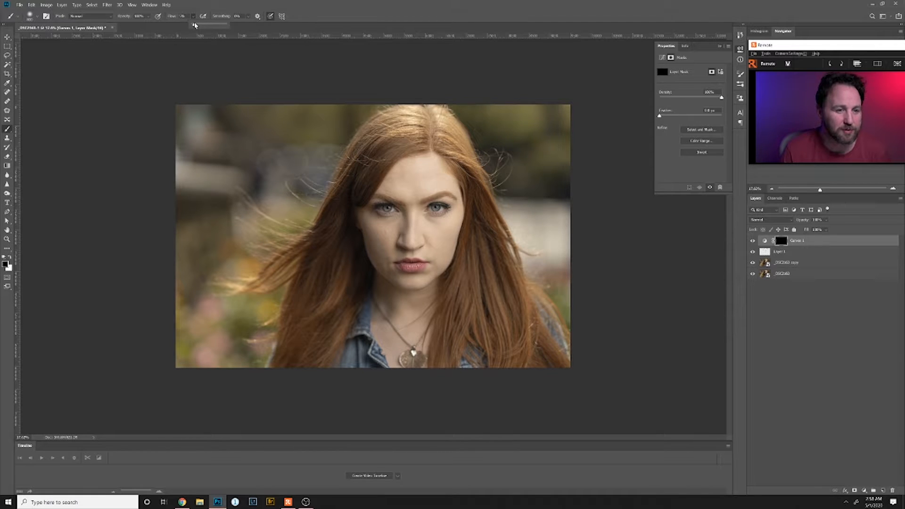
click(368, 273)
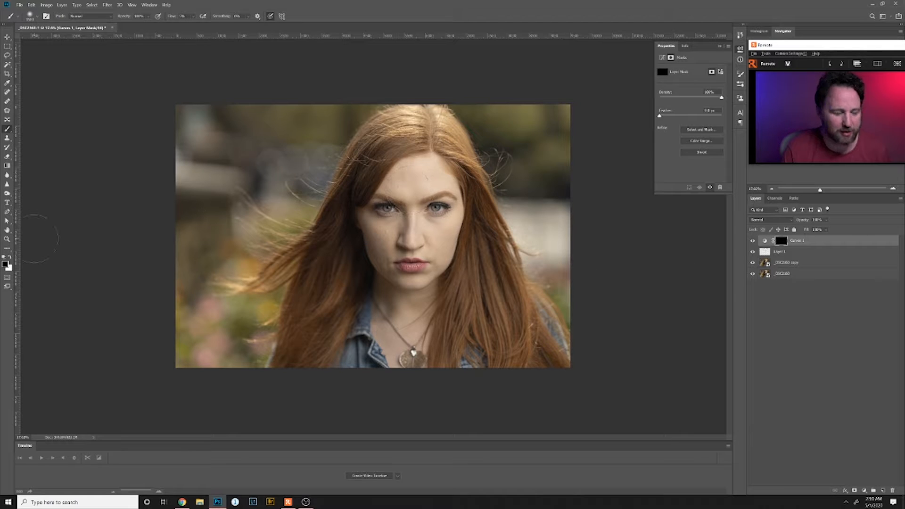
click(10, 257)
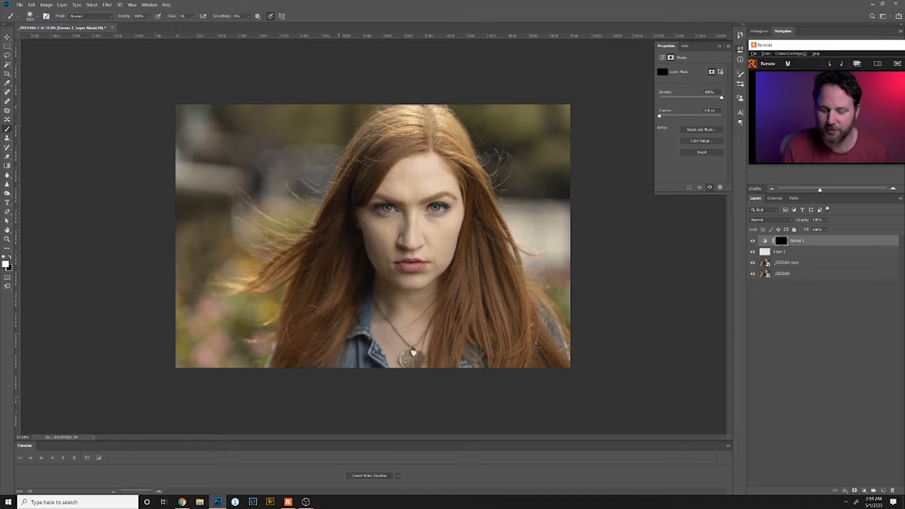
Paint white on the Curves mask to brighten the shadow-side face and hair, and compare with the layer hidden and shown
mouse_move(393, 187)
mouse_down()
mouse_move(424, 202)
mouse_move(425, 255)
mouse_move(468, 277)
mouse_up()
key(ctrl+z)
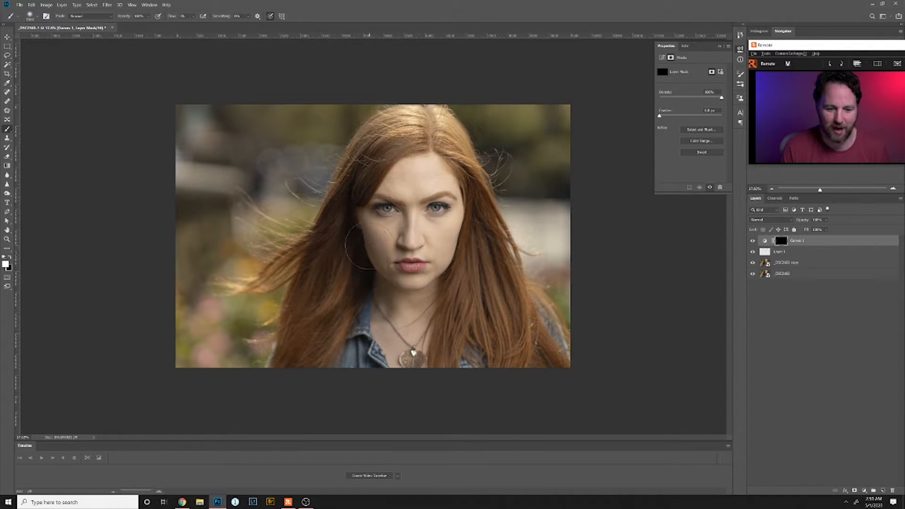
click(194, 16)
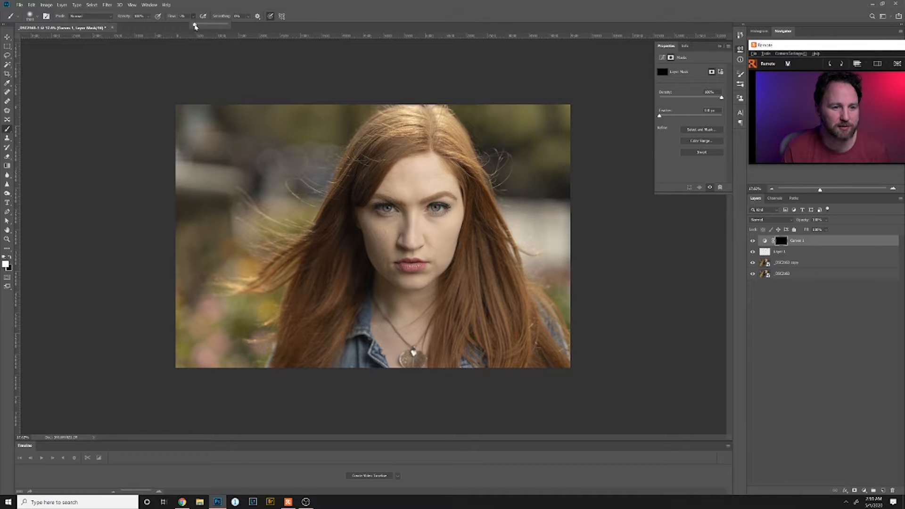
mouse_move(379, 235)
mouse_down()
mouse_move(384, 293)
mouse_move(392, 262)
mouse_up()
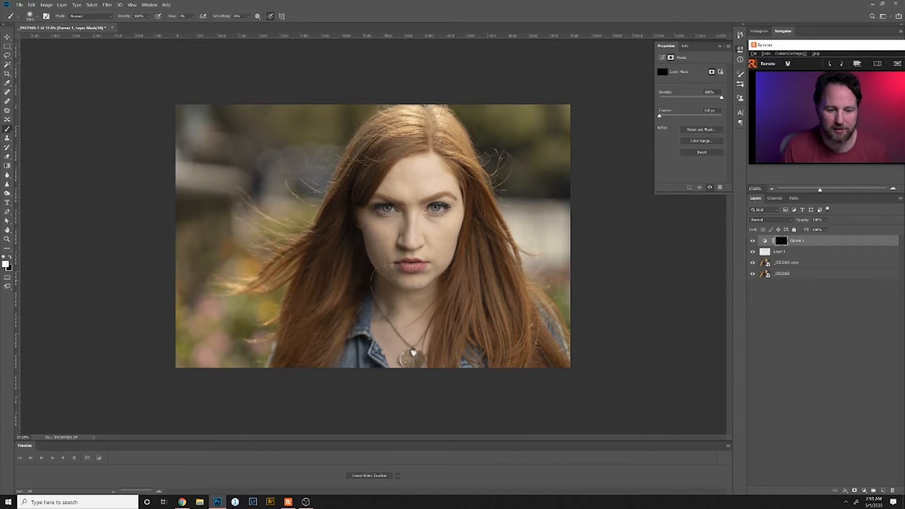
mouse_move(377, 160)
mouse_down()
mouse_move(359, 177)
mouse_move(413, 156)
mouse_move(351, 208)
mouse_move(345, 241)
mouse_up()
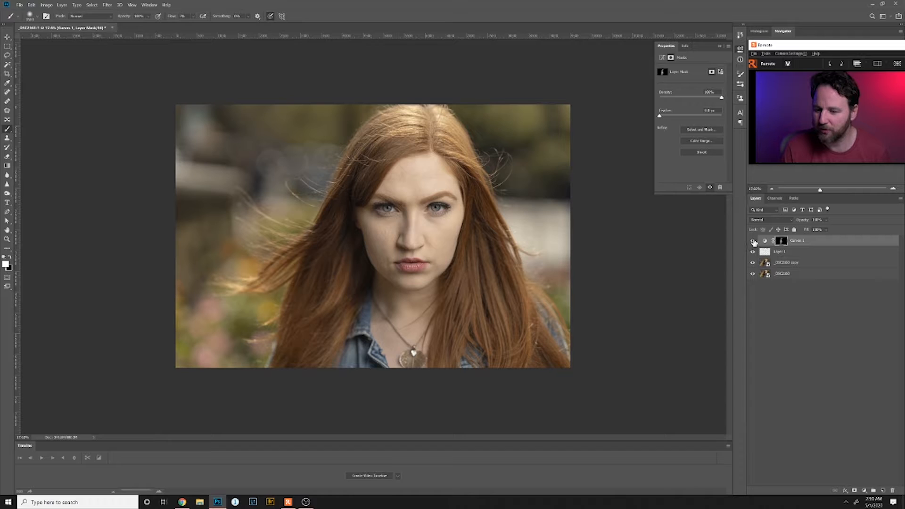
click(753, 242)
click(754, 241)
click(755, 242)
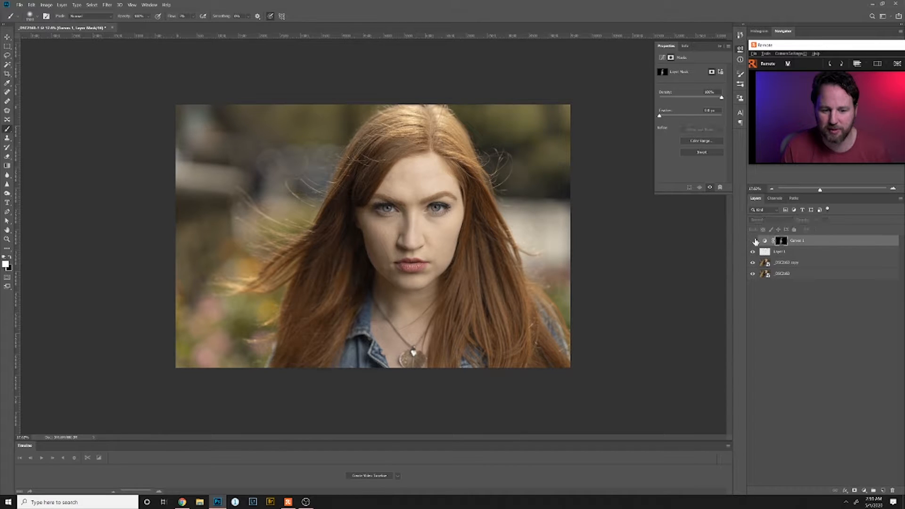
click(755, 242)
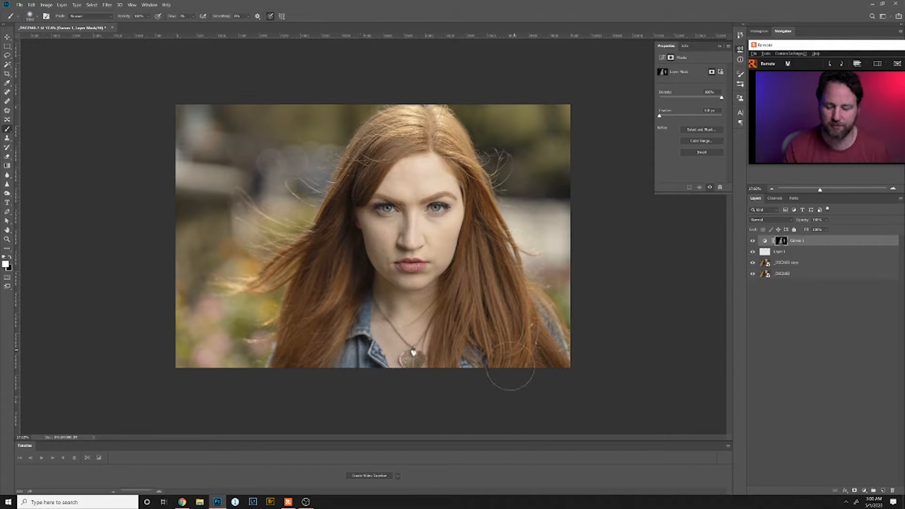
Invert the painted mask of the brightening Curves layer and lower the layer's opacity to roughly half
key(ctrl+i)
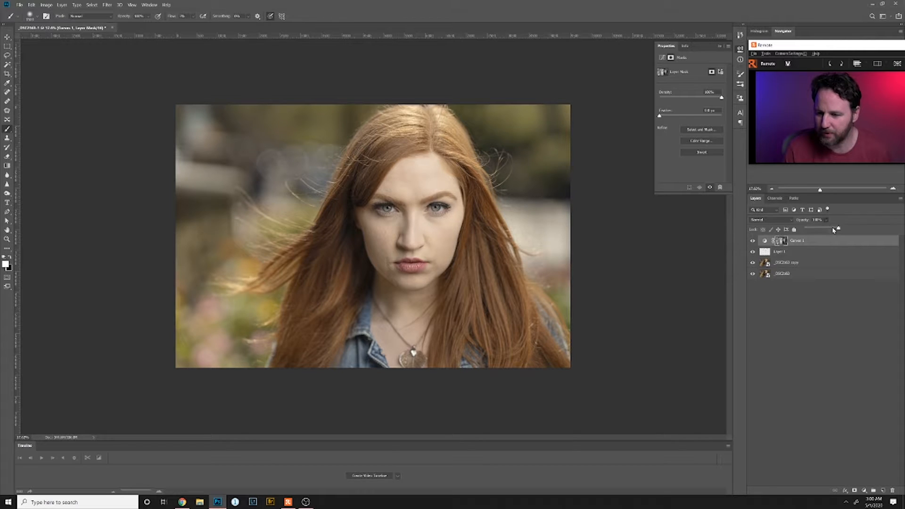
mouse_move(830, 230)
mouse_down()
mouse_move(806, 229)
mouse_move(823, 234)
mouse_up()
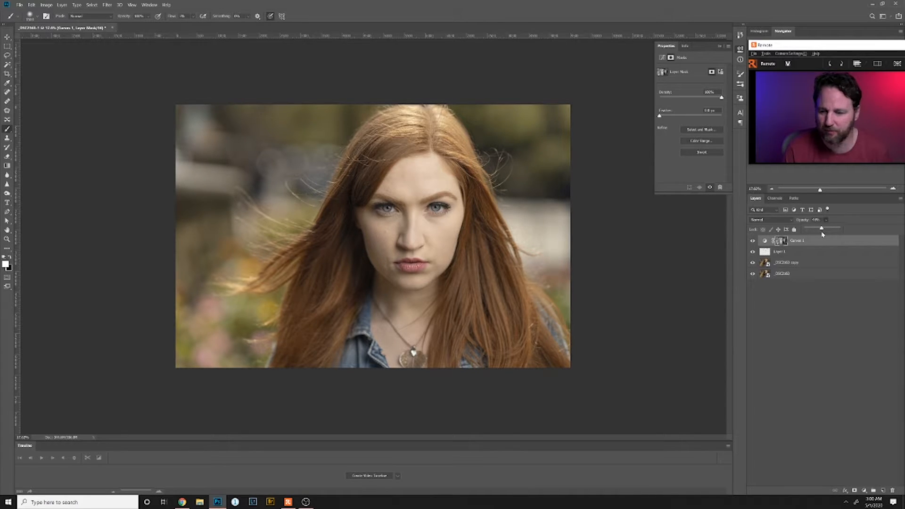
Add a second Curves adjustment layer and pull the lower part of its RGB curve down slightly to deepen the shadows
click(865, 490)
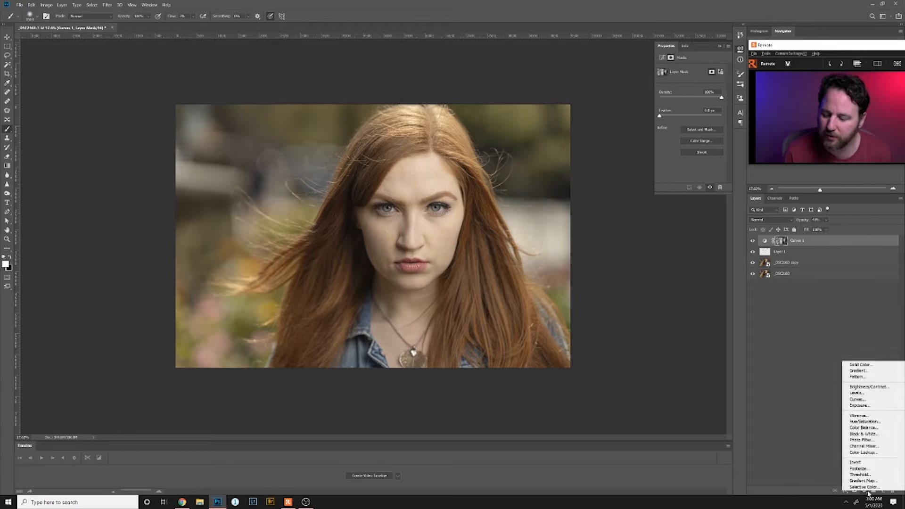
click(858, 399)
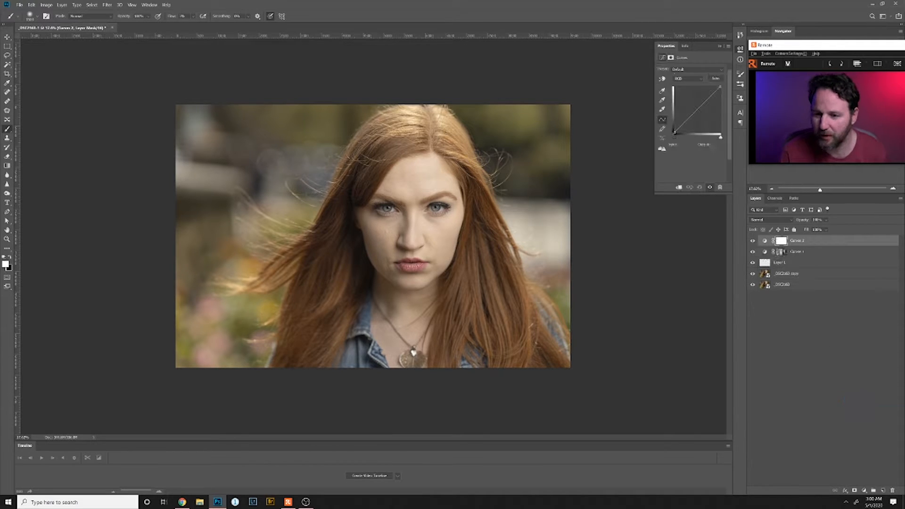
click(686, 121)
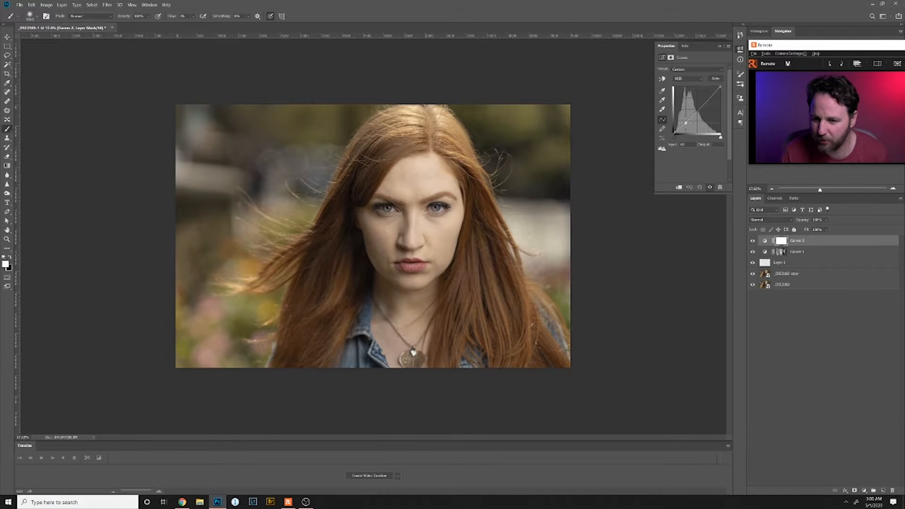
drag(686, 123, 685, 124)
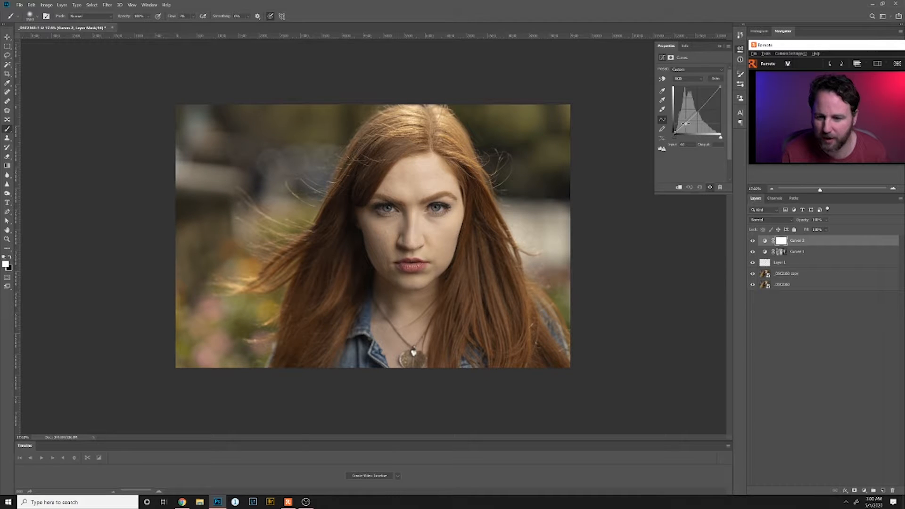
Apply the merged image to the second Curves layer's mask using the RGB channel, Multiply blending and 100% opacity
click(62, 5)
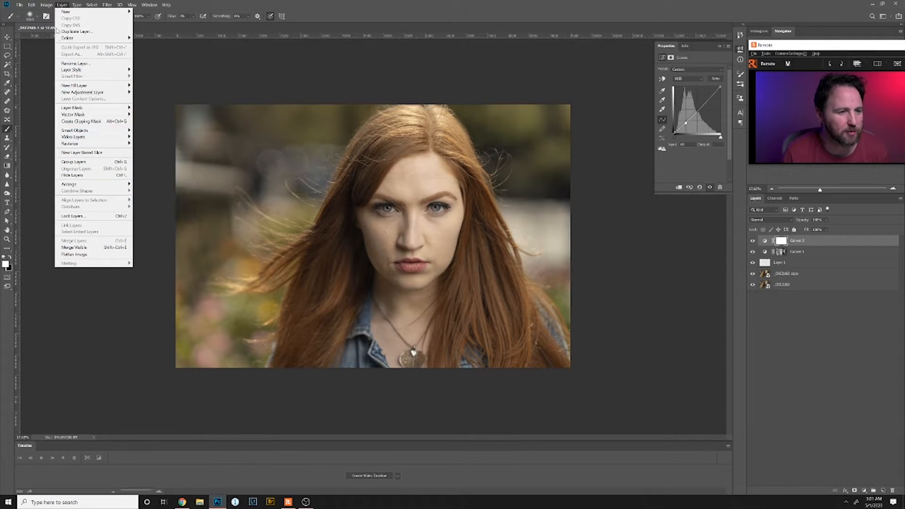
mouse_move(47, 5)
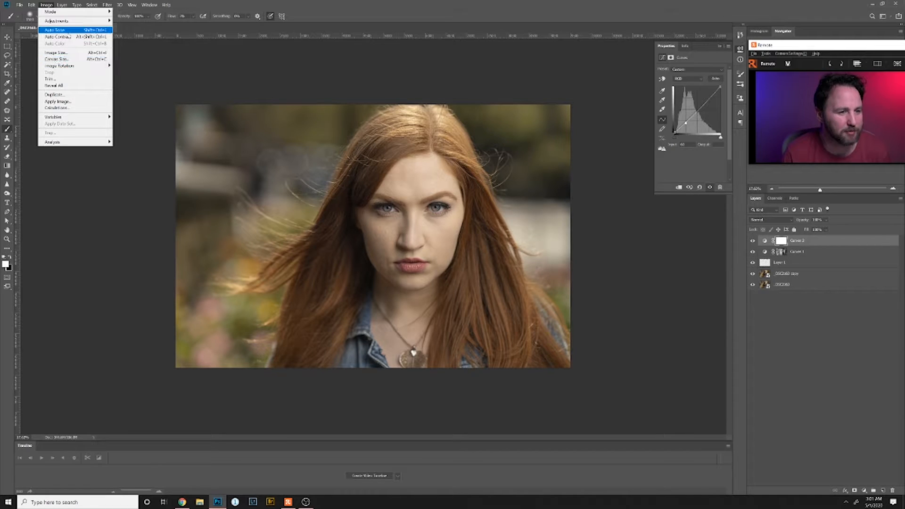
click(67, 102)
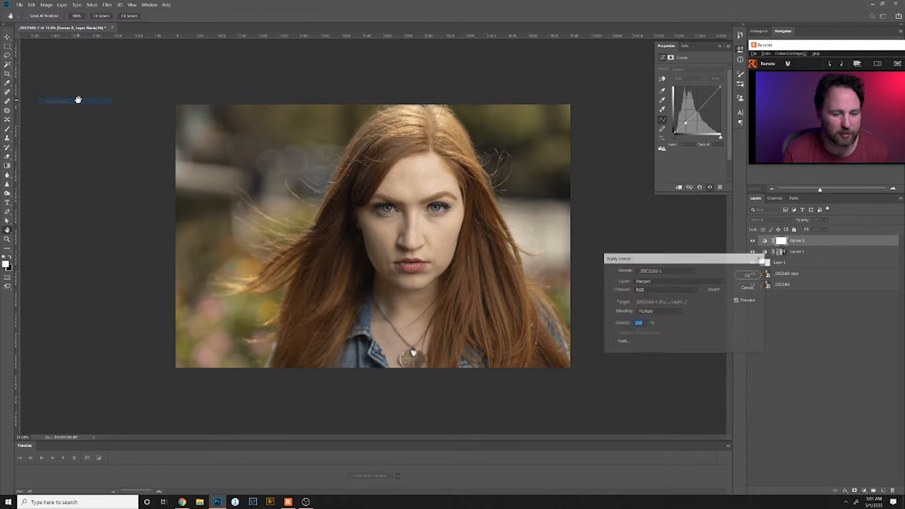
click(748, 275)
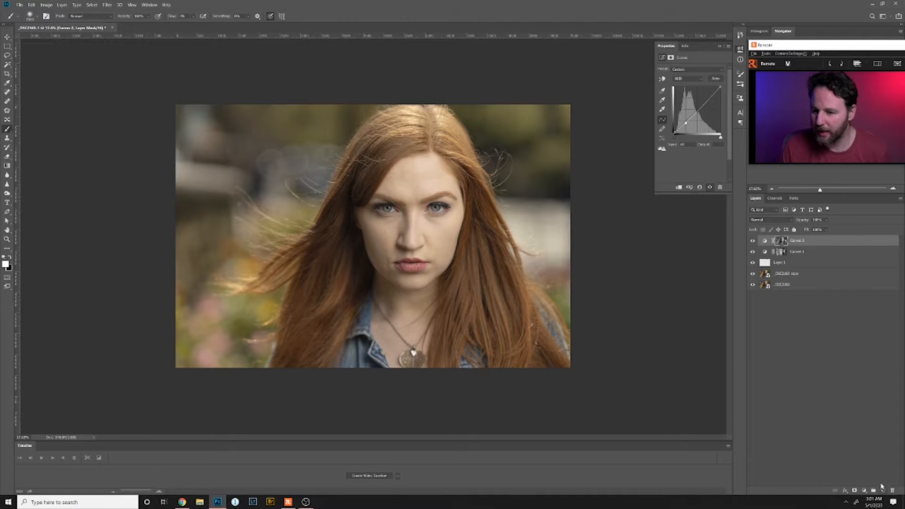
Add a Black & White adjustment layer above the Curves layers, lower its color sliders slightly, and blend it in Luminosity mode
click(864, 490)
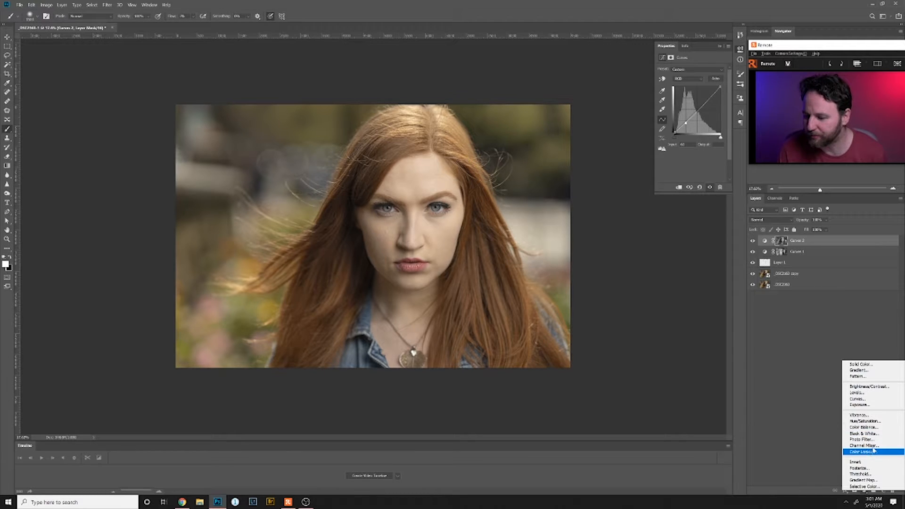
click(865, 433)
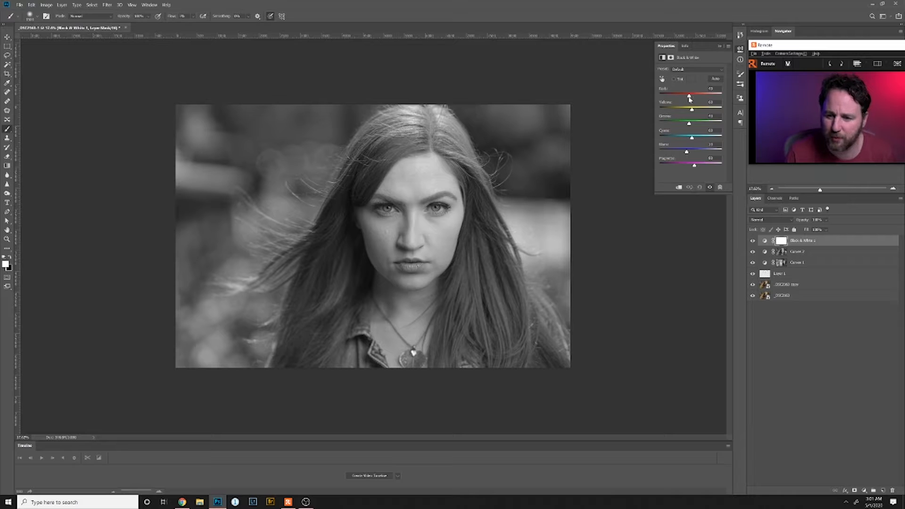
drag(689, 97, 691, 144)
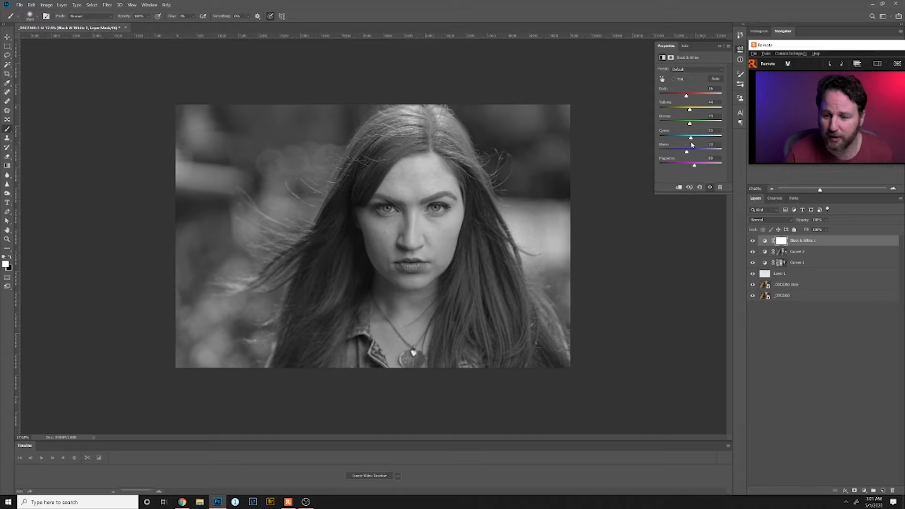
click(781, 221)
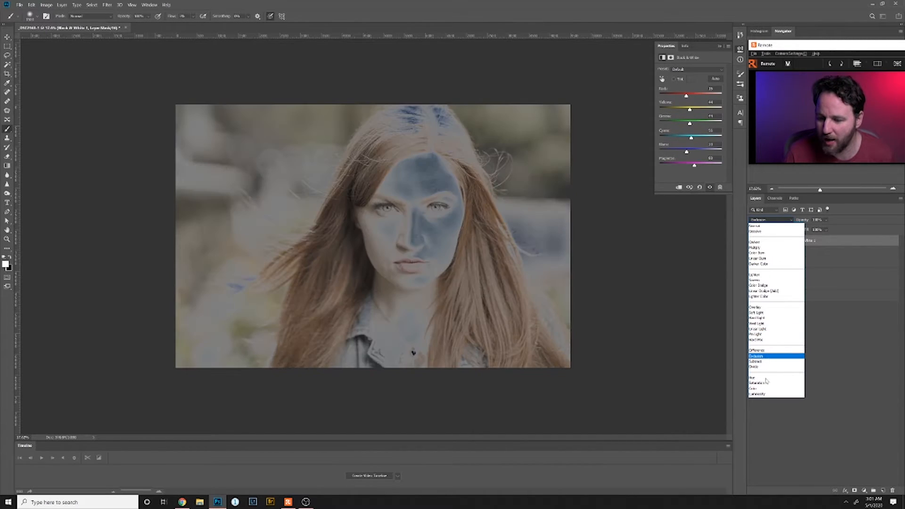
click(769, 394)
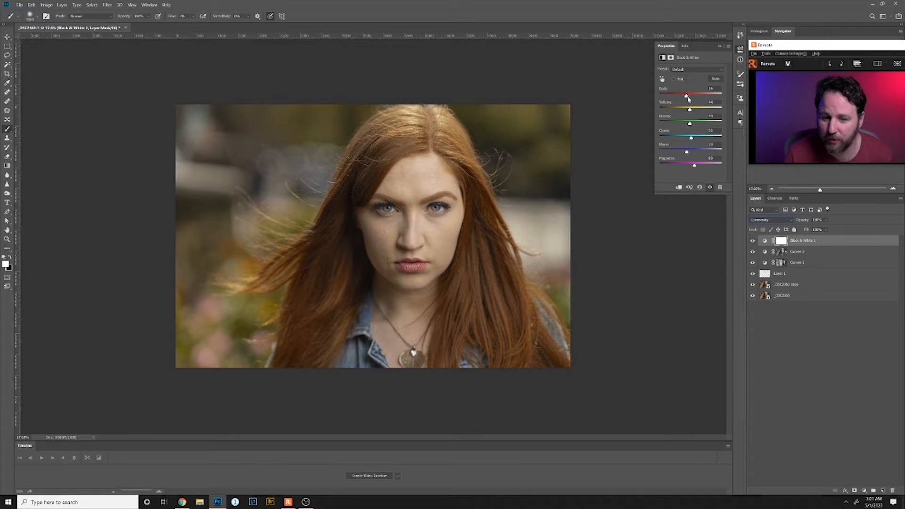
Fine-tune the Black & White color sliders to balance the skin, hair and background tones, comparing with the layer hidden and shown
mouse_move(687, 98)
mouse_down()
mouse_move(702, 99)
mouse_move(686, 100)
mouse_move(700, 100)
mouse_move(688, 103)
mouse_move(695, 111)
mouse_up()
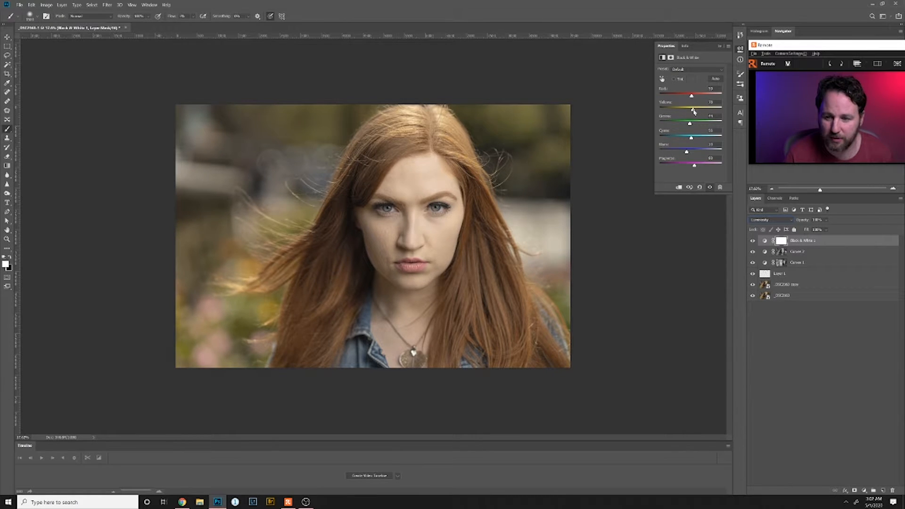
mouse_move(694, 110)
mouse_down()
mouse_move(728, 135)
mouse_move(695, 134)
mouse_move(717, 137)
mouse_up()
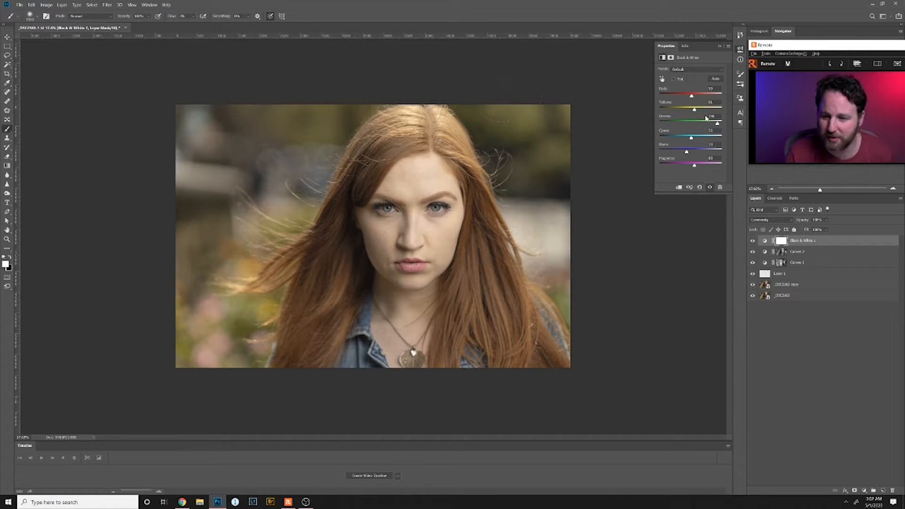
drag(717, 123, 693, 166)
click(753, 241)
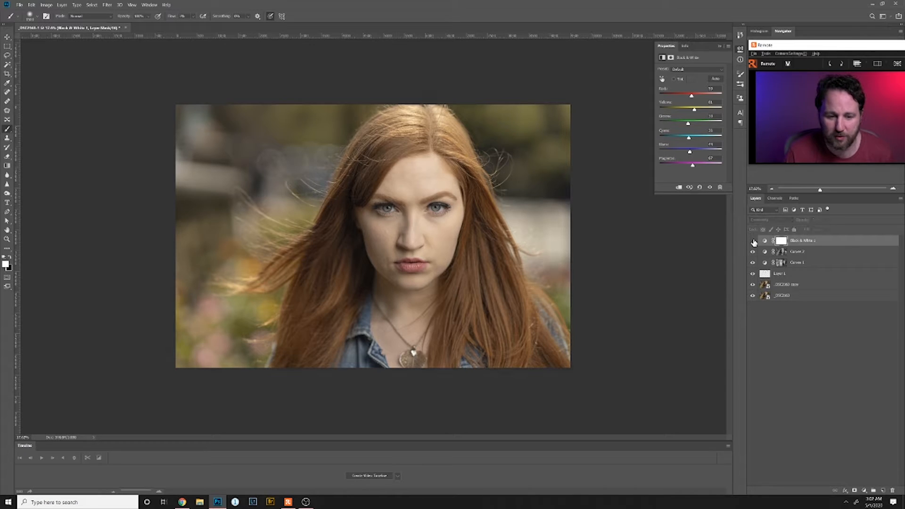
click(753, 241)
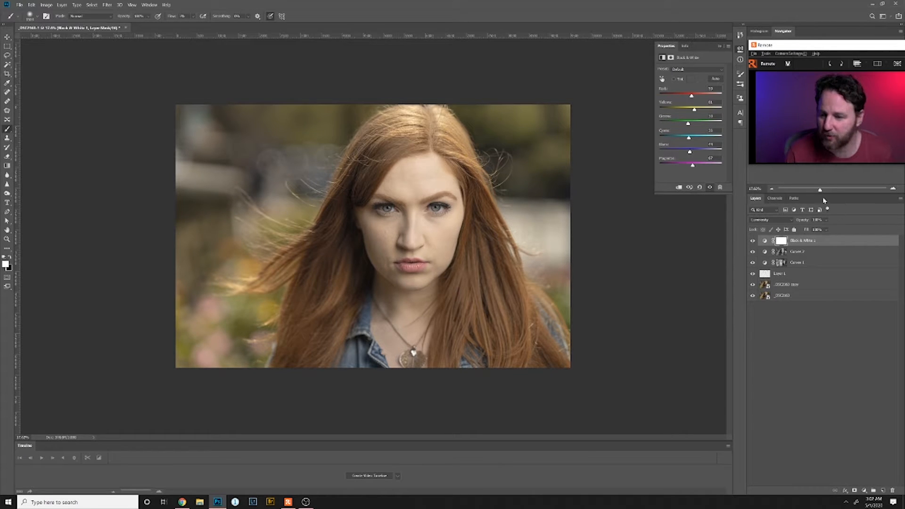
drag(695, 110, 693, 110)
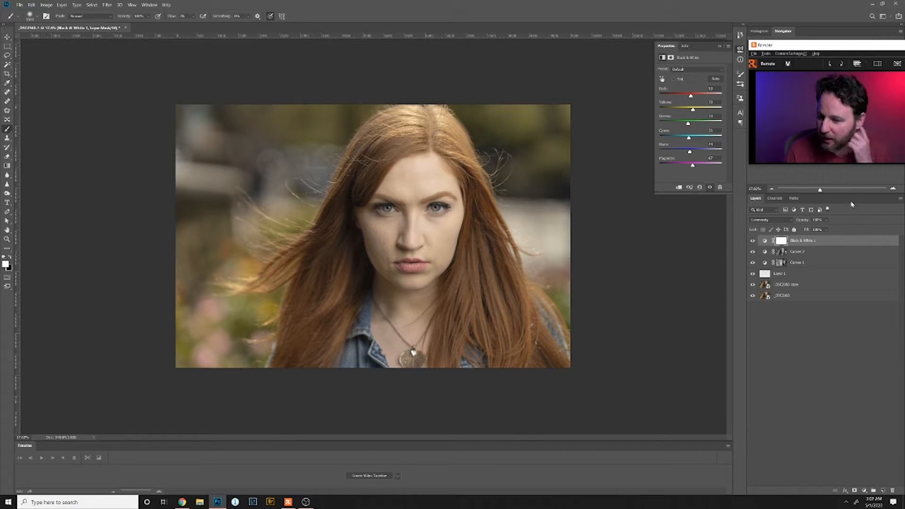
Lower the Black & White layer's opacity to roughly half and compare the image with the layer hidden and shown
click(823, 242)
click(826, 219)
mouse_move(840, 228)
mouse_down()
mouse_move(802, 230)
mouse_move(854, 233)
mouse_move(823, 228)
mouse_up()
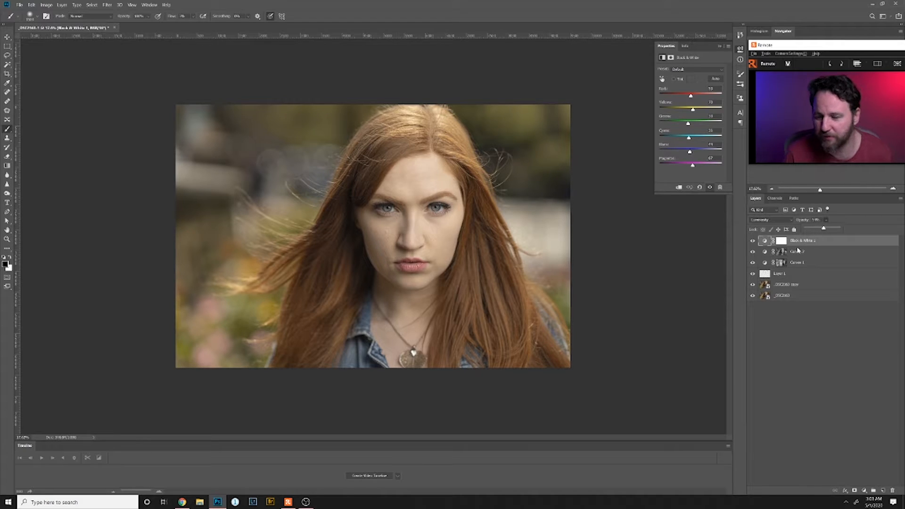
click(753, 241)
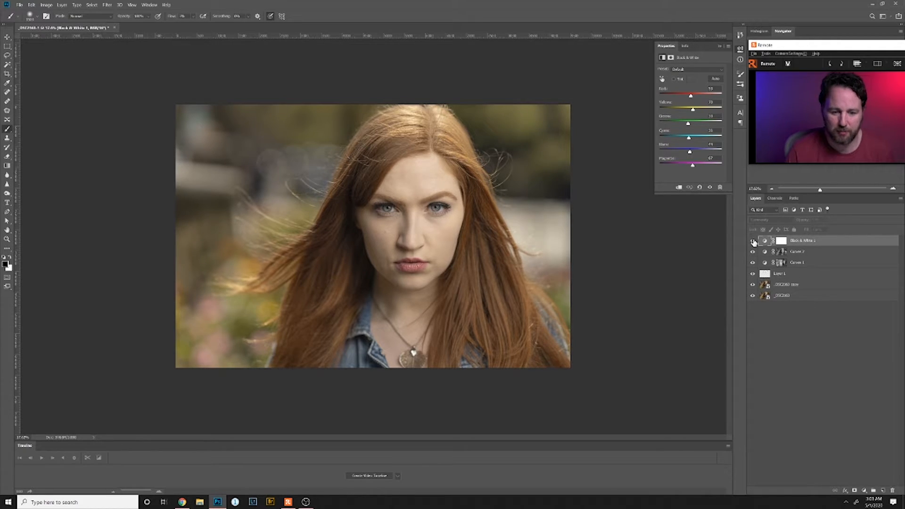
click(753, 242)
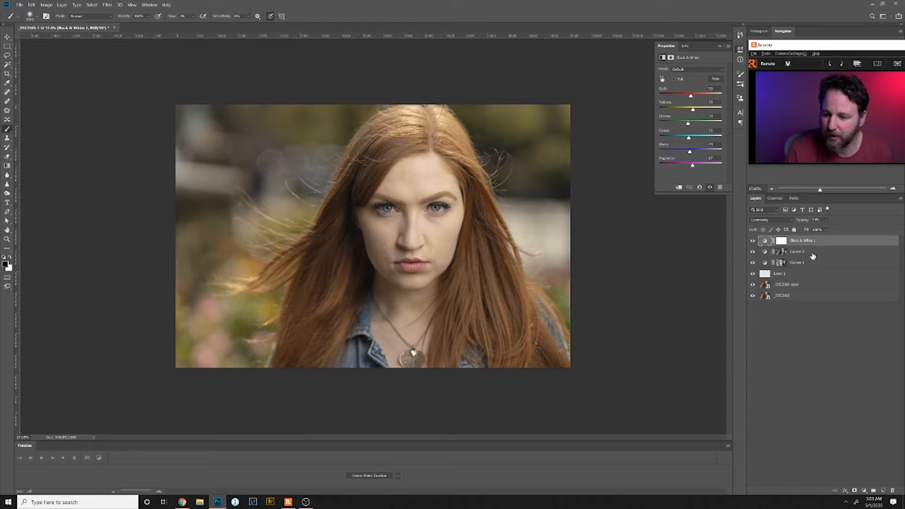
Add an Exposure adjustment layer above the Black & White layer and raise its exposure slightly
click(864, 491)
click(865, 405)
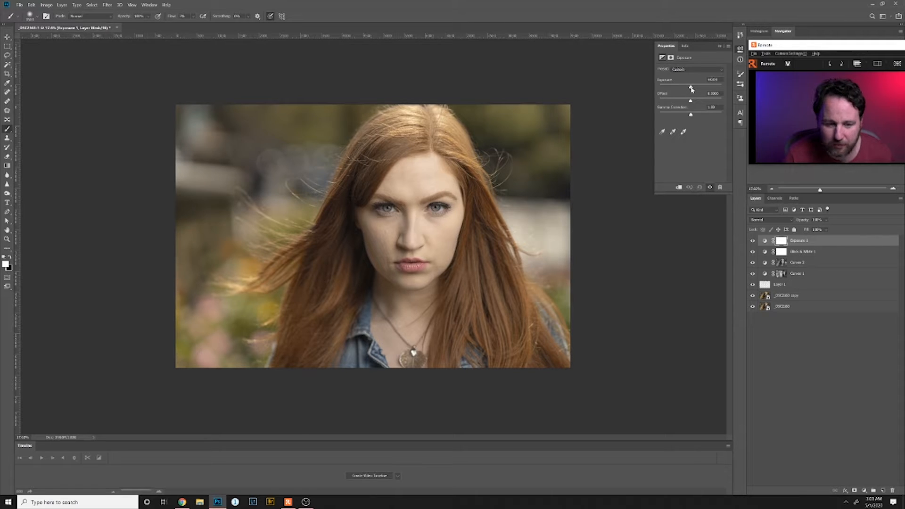
drag(691, 89, 693, 90)
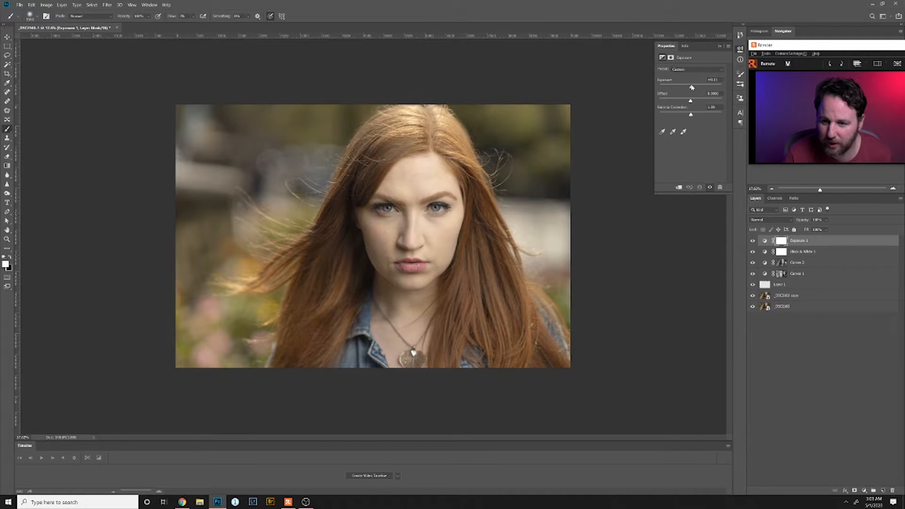
Give the Exposure adjustment a very small positive offset and set its gamma correction to about 0.89
drag(690, 101, 693, 103)
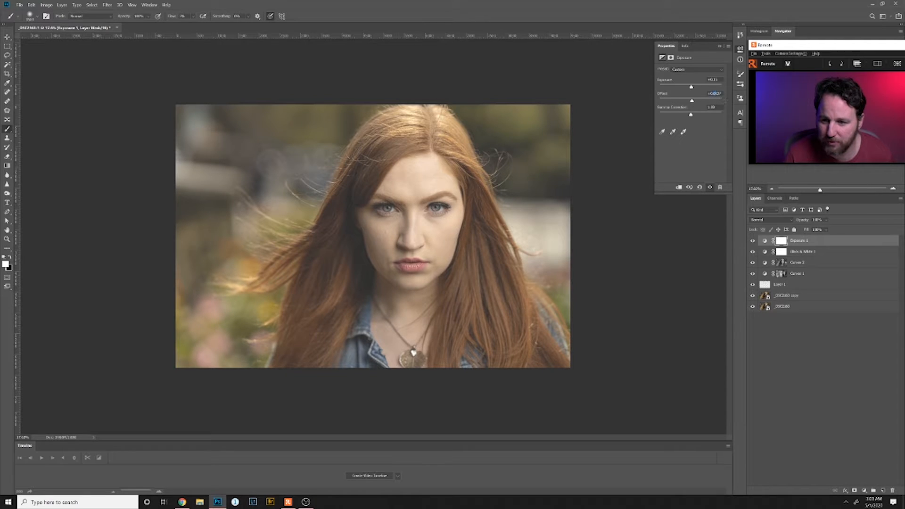
text(01)
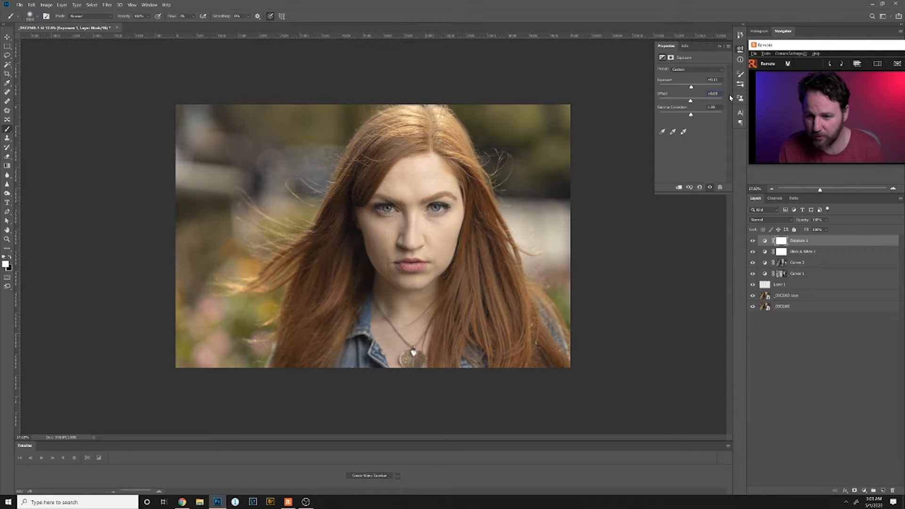
text(3)
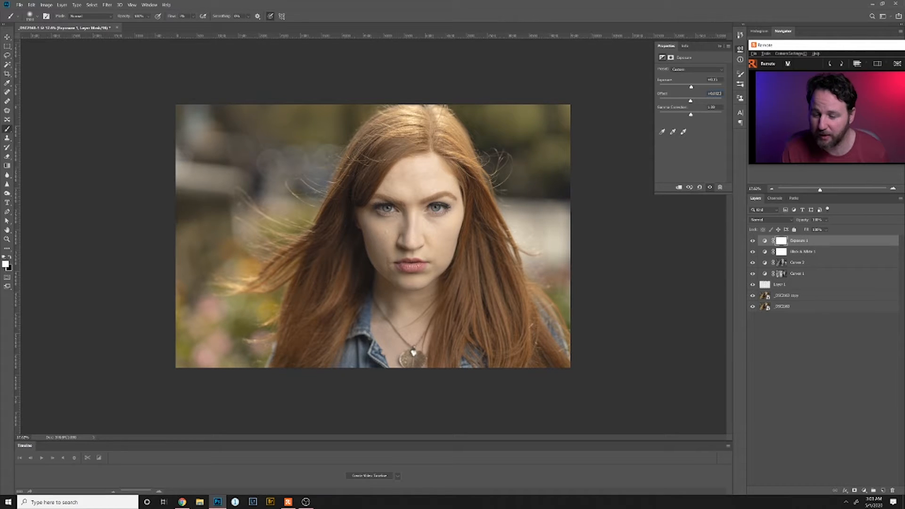
key(Return)
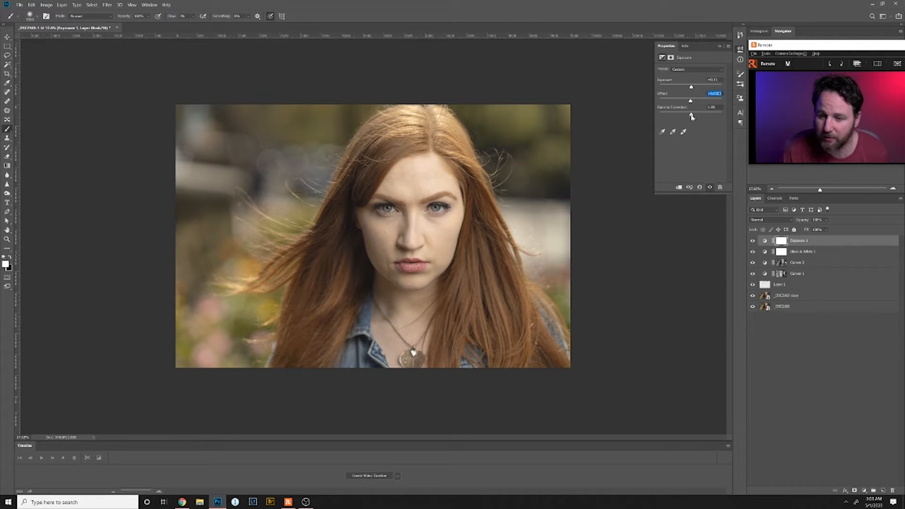
drag(691, 114, 694, 116)
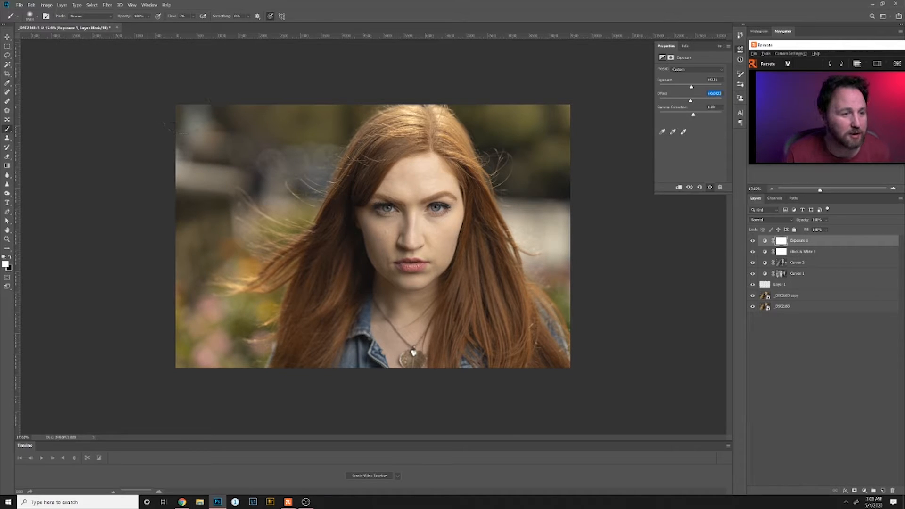
Apply the inverted merged RGB image to the Exposure layer's mask with Multiply at 100% opacity, and compare the layer hidden and shown
click(53, 5)
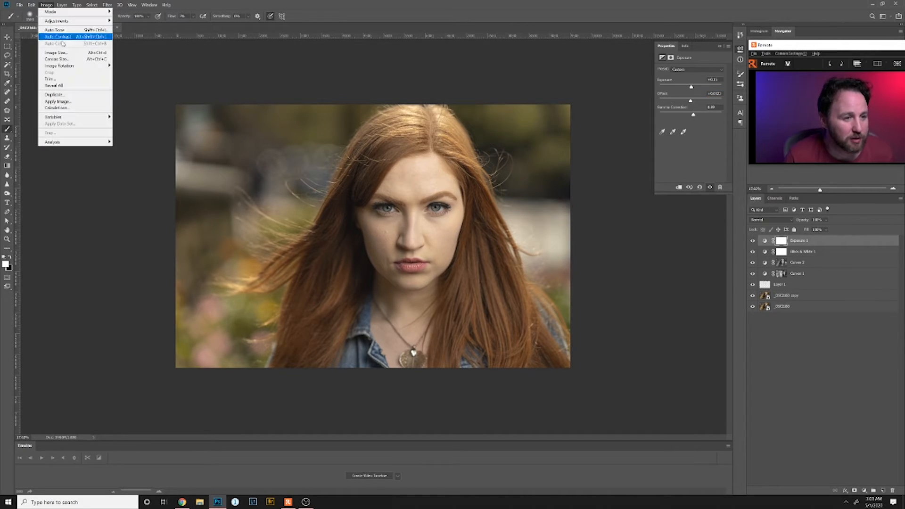
click(84, 101)
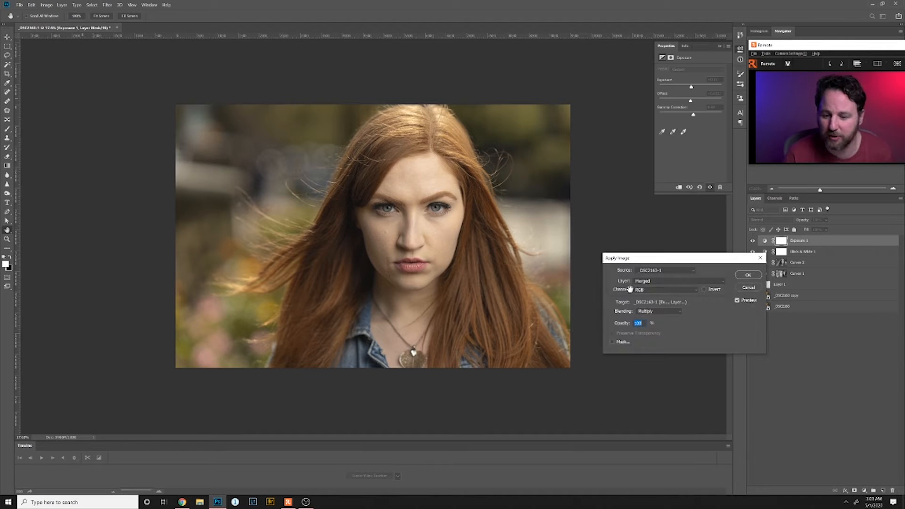
click(709, 291)
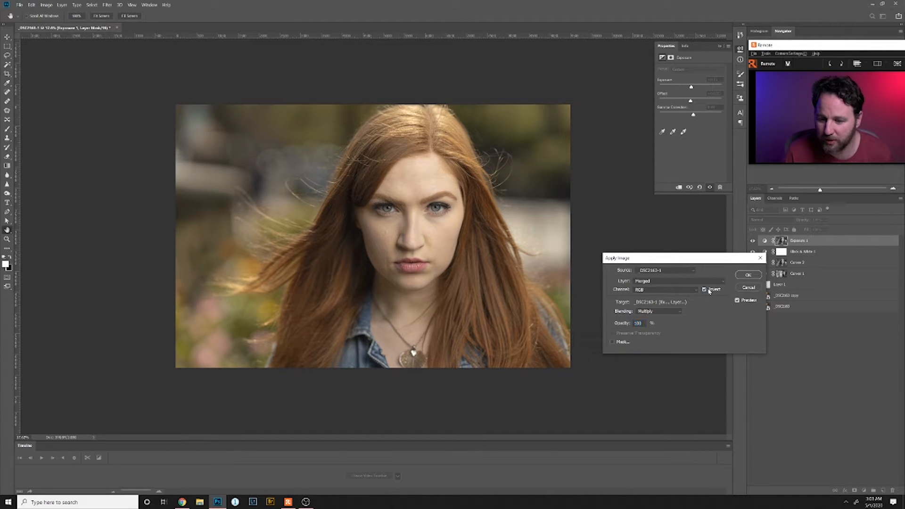
click(741, 276)
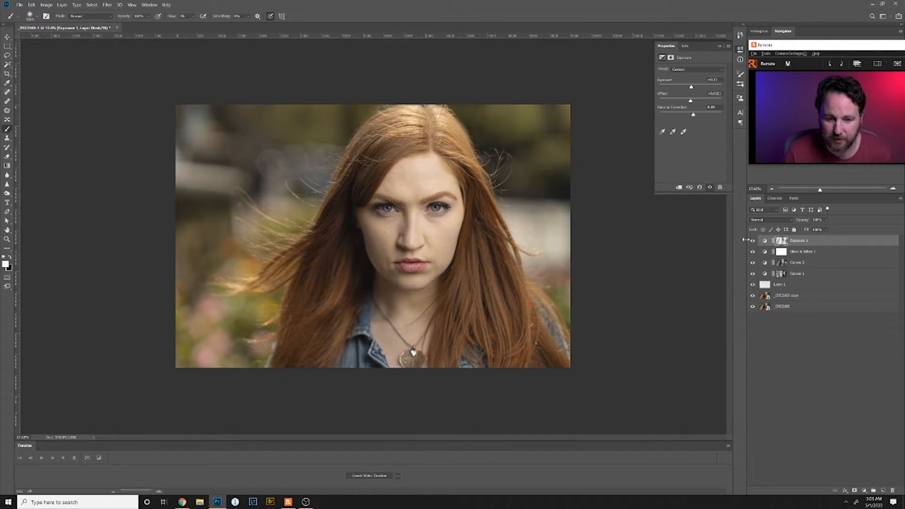
click(752, 241)
click(753, 242)
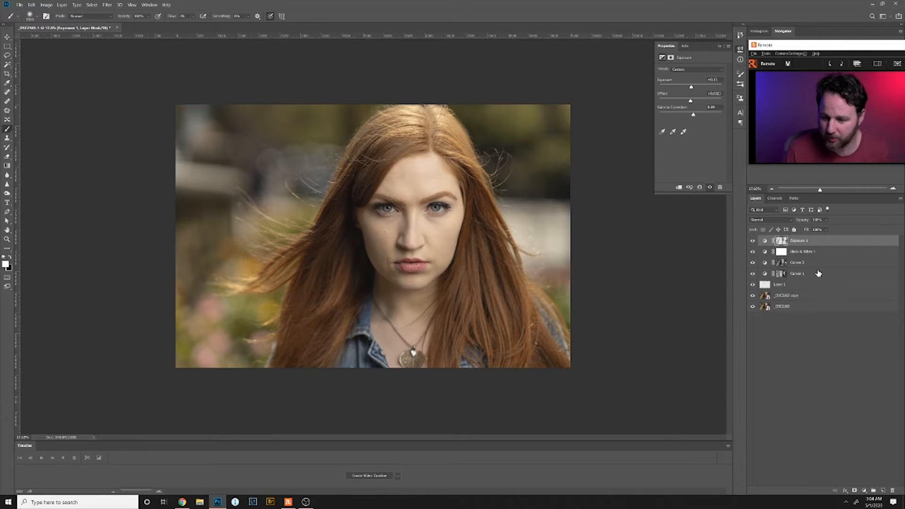
Group the Exposure, Black & White and two Curves adjustment layers and name the group Luminosity
click(823, 243)
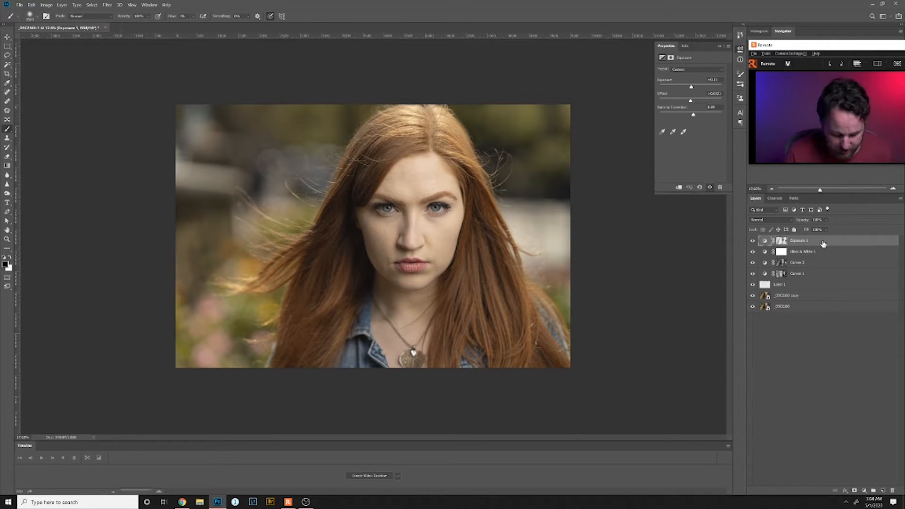
shift+click(813, 278)
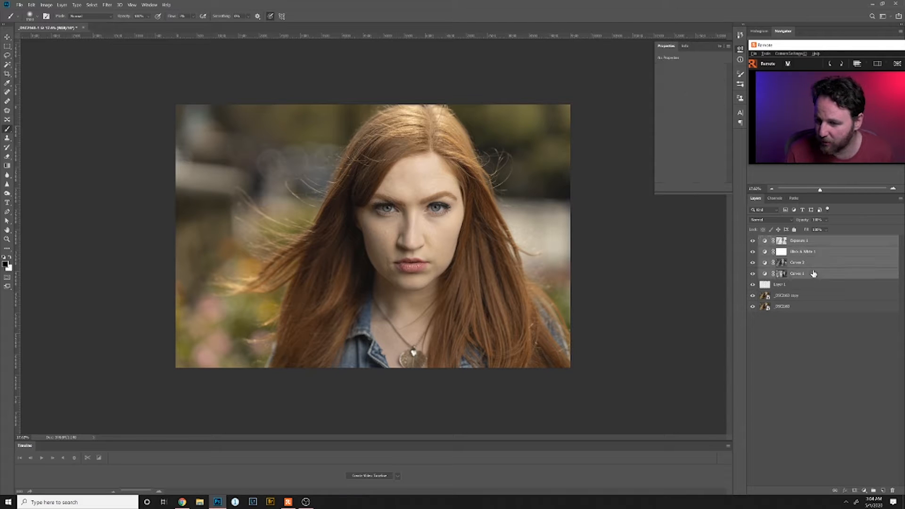
drag(818, 277, 873, 493)
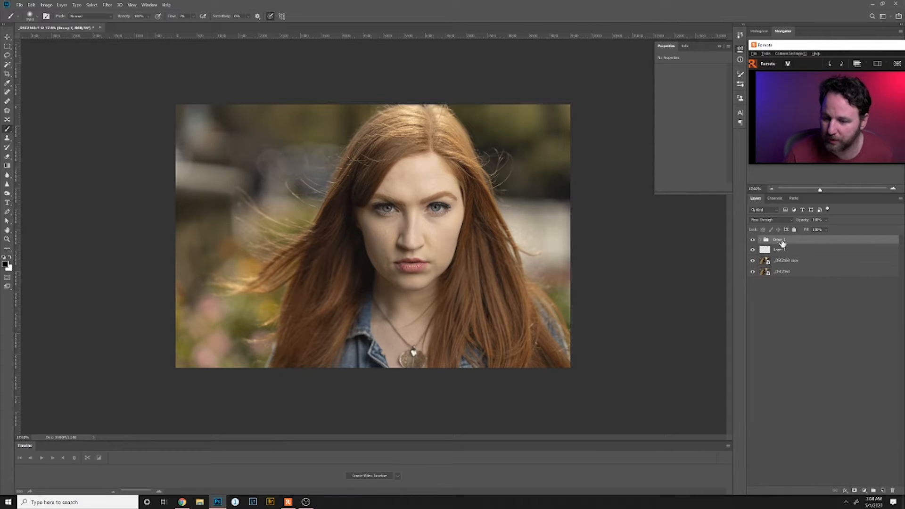
double_click(782, 241)
text(Luminosity)
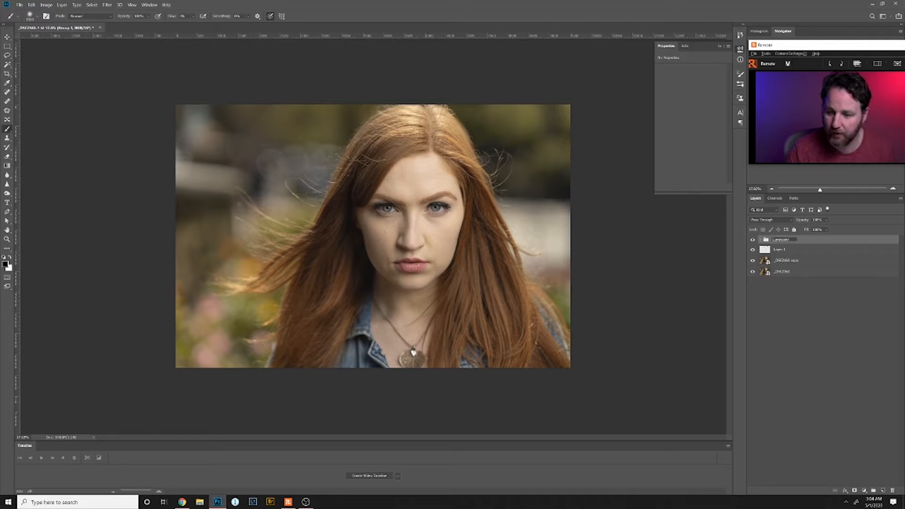
click(795, 323)
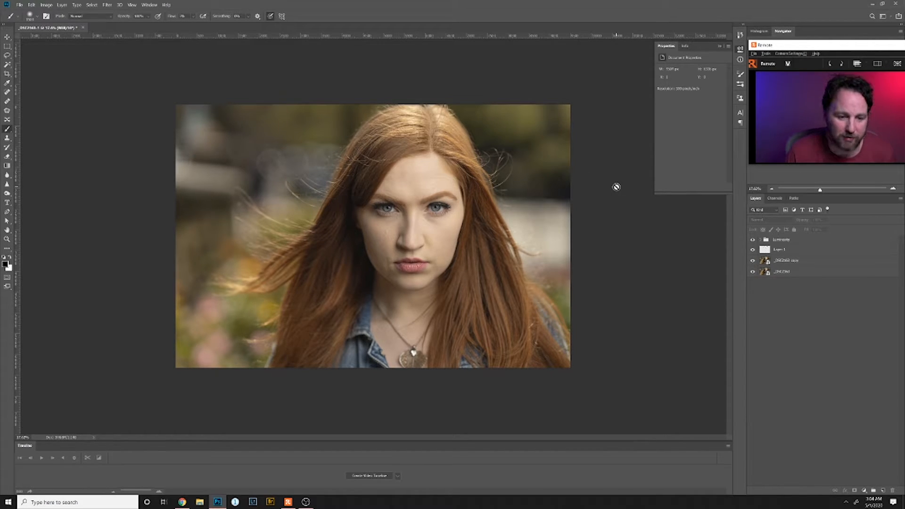
Add a Gradient Map adjustment layer above the Luminosity group
click(798, 243)
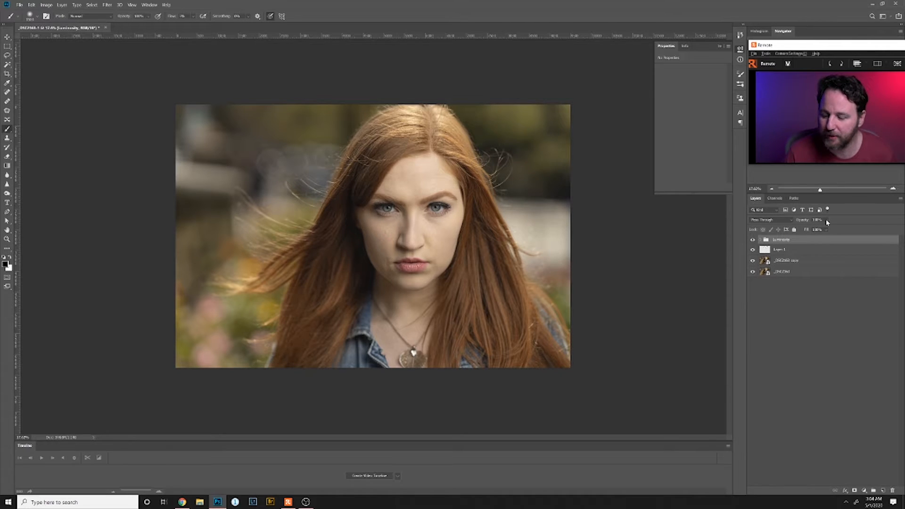
click(865, 491)
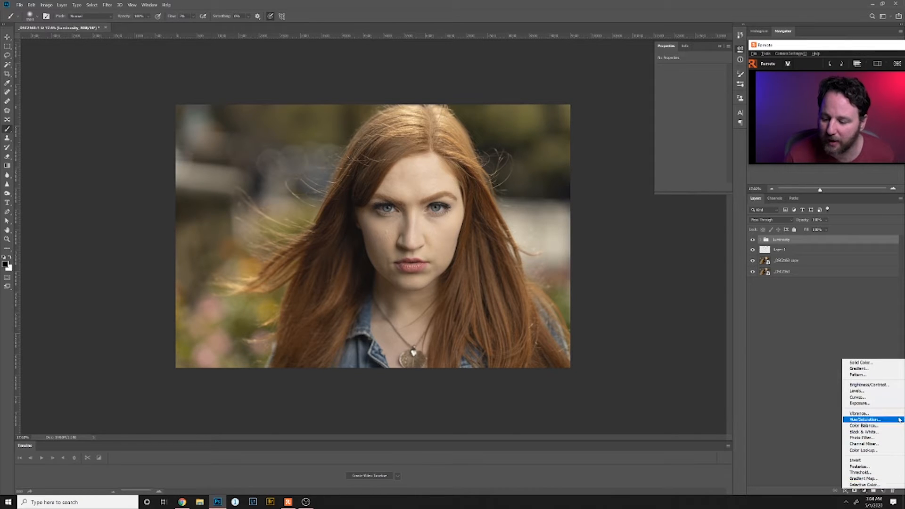
click(864, 479)
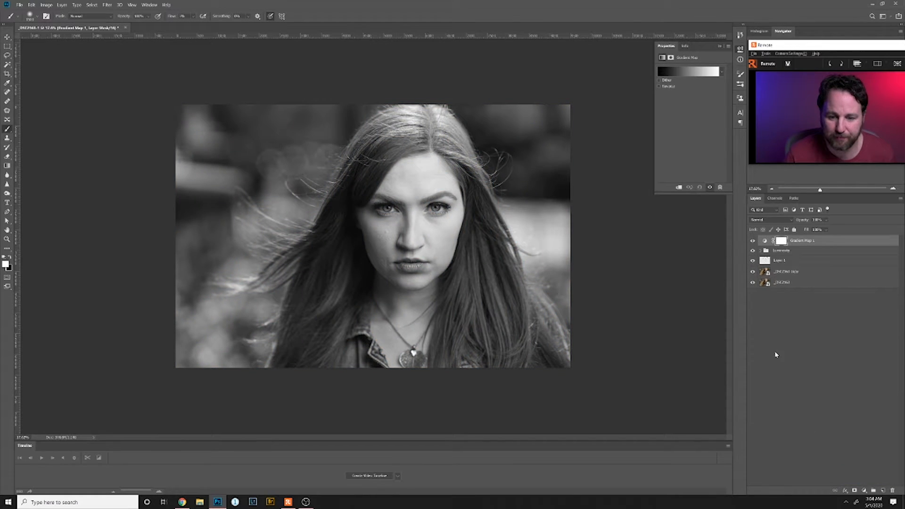
Open the black-to-white gradient for editing and add a color stop at 50% location with 50% brightness
click(673, 77)
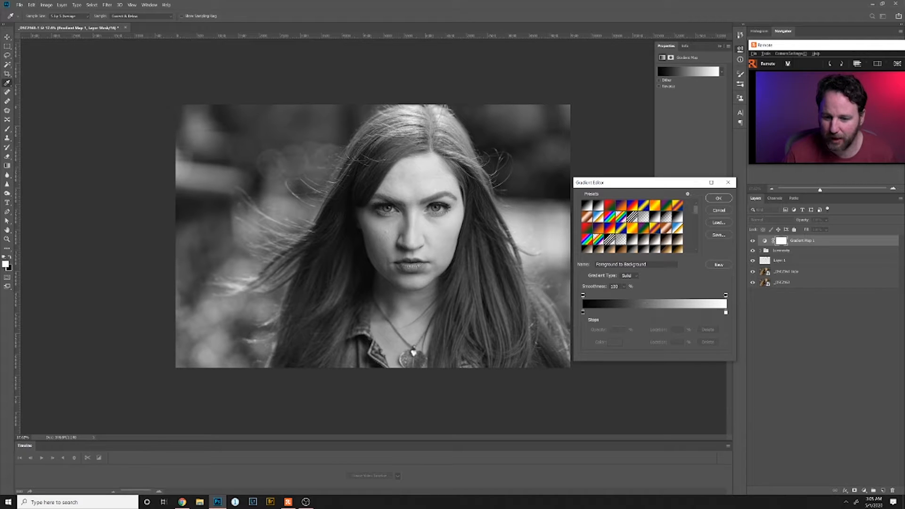
click(650, 312)
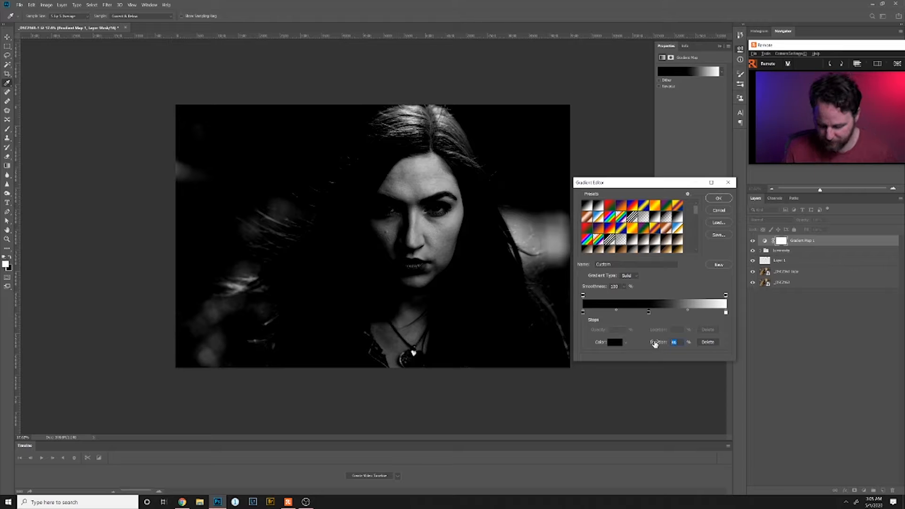
text(50)
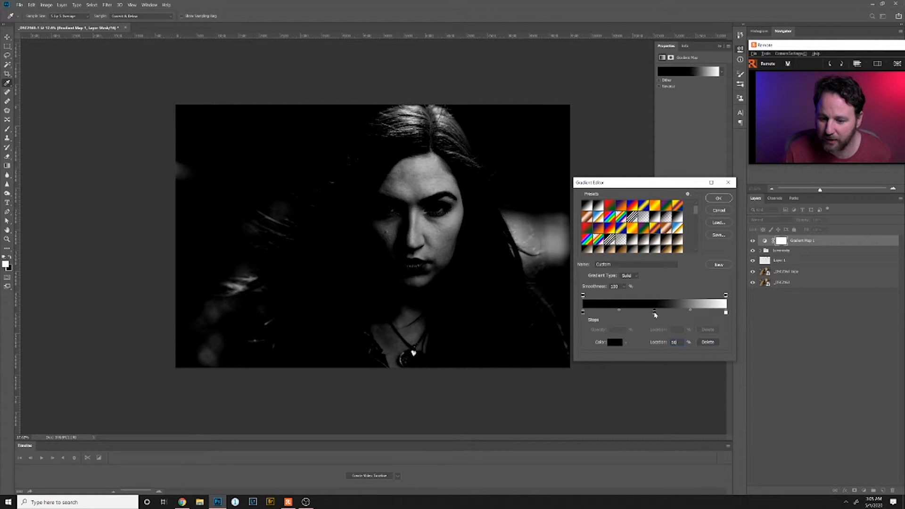
double_click(655, 313)
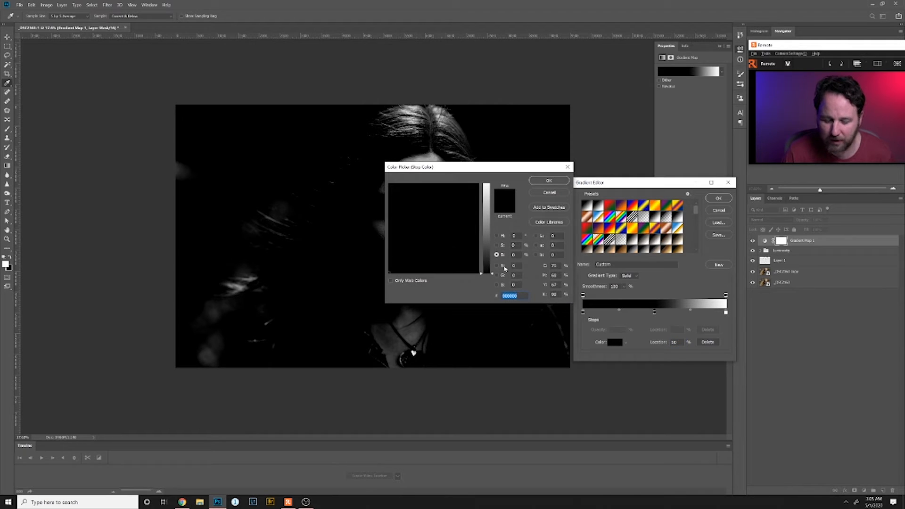
click(515, 255)
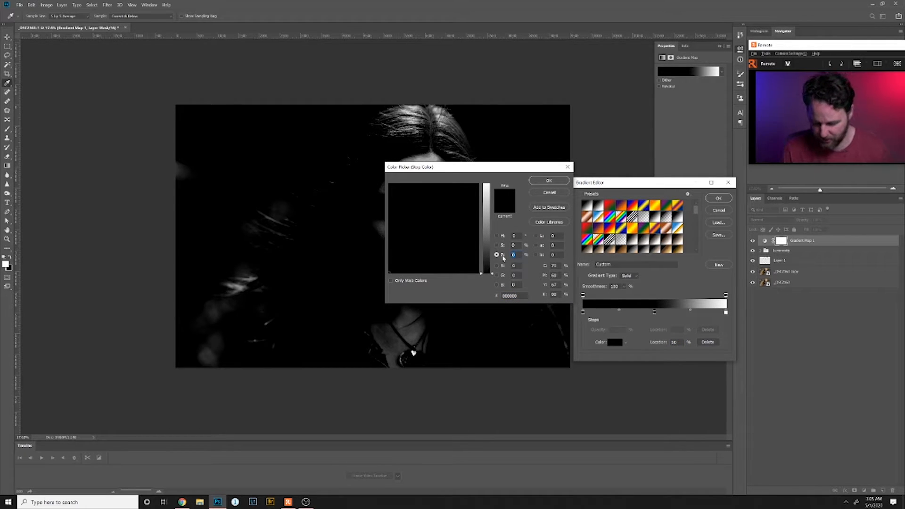
text(50)
click(549, 181)
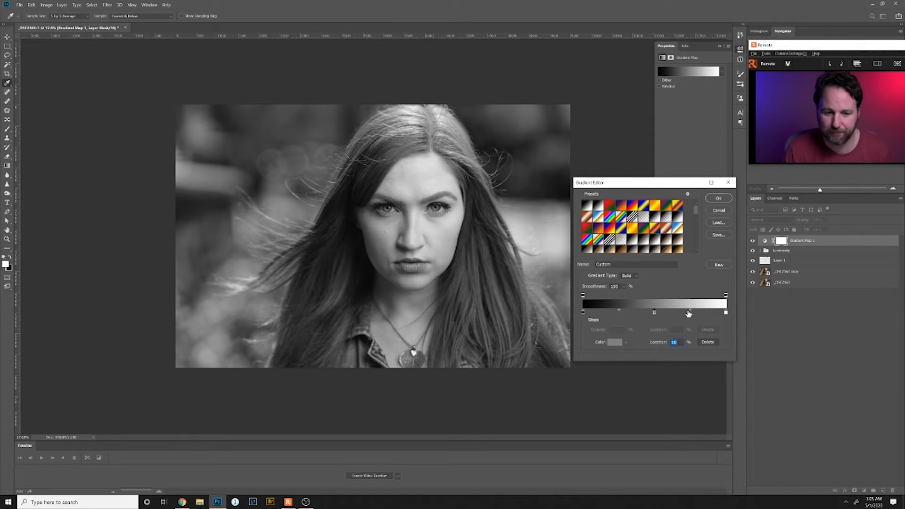
Add a color stop midway between the black and mid-grey stops, at 26% location, and set its brightness to 26%
click(620, 312)
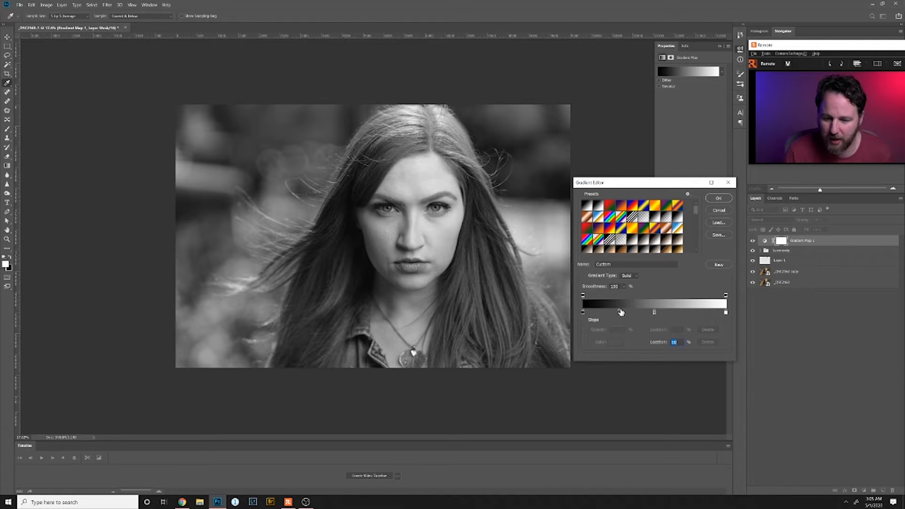
double_click(620, 311)
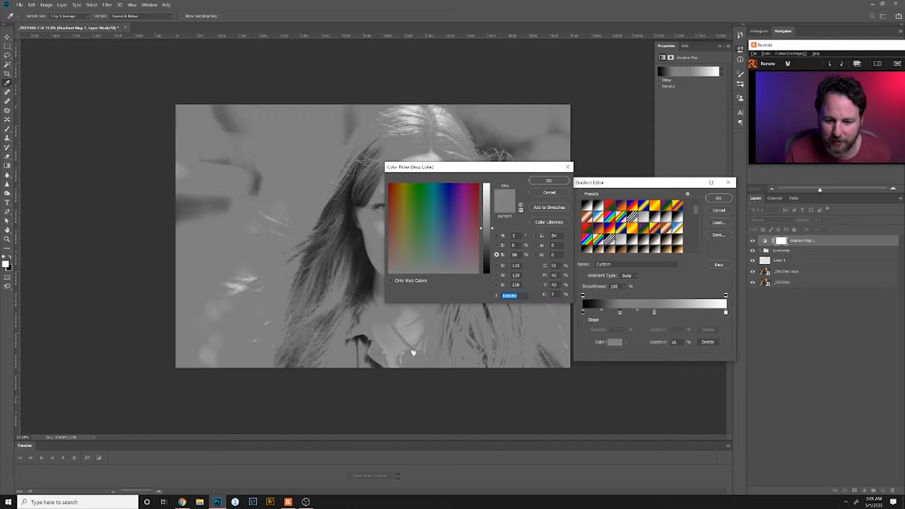
double_click(514, 255)
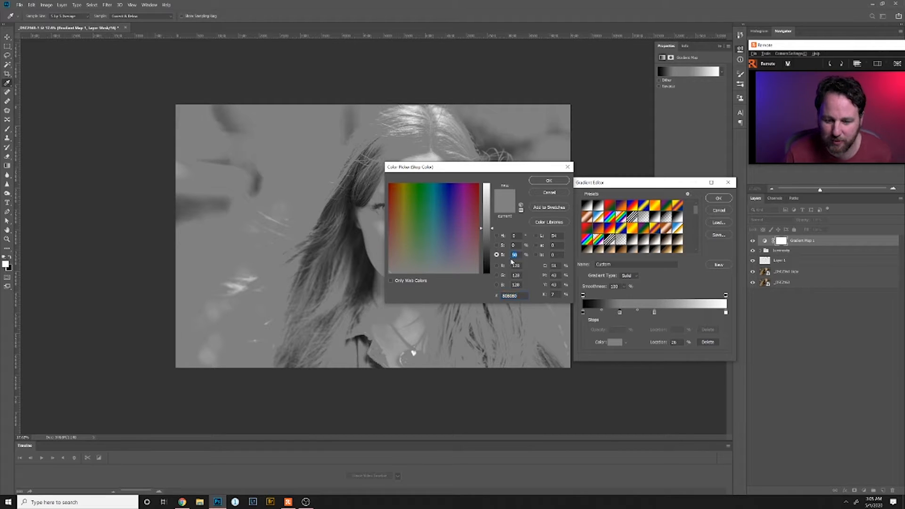
text(25)
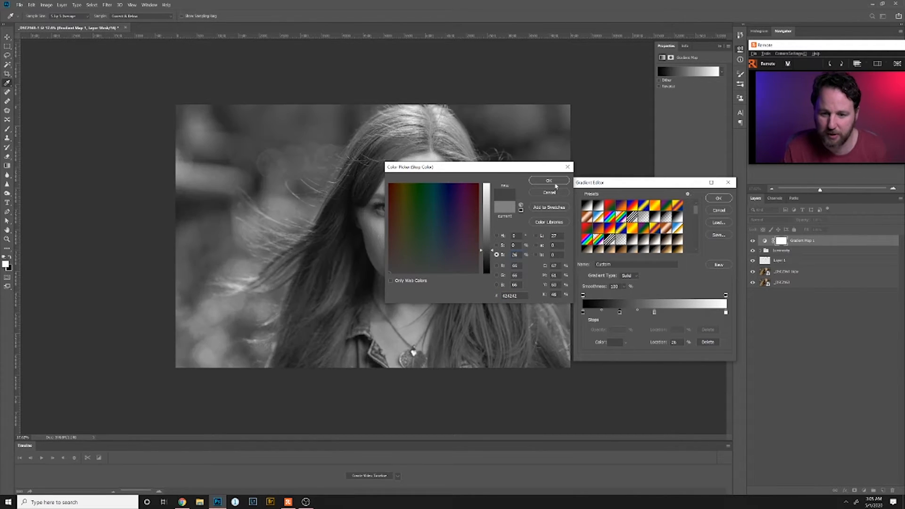
click(554, 182)
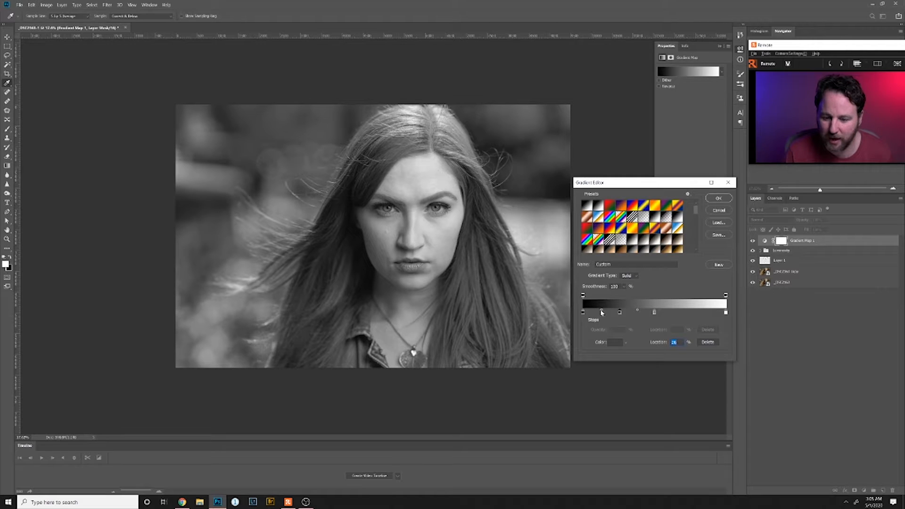
Add a darker color stop at 14% location and set its brightness to 14%
click(602, 311)
double_click(603, 311)
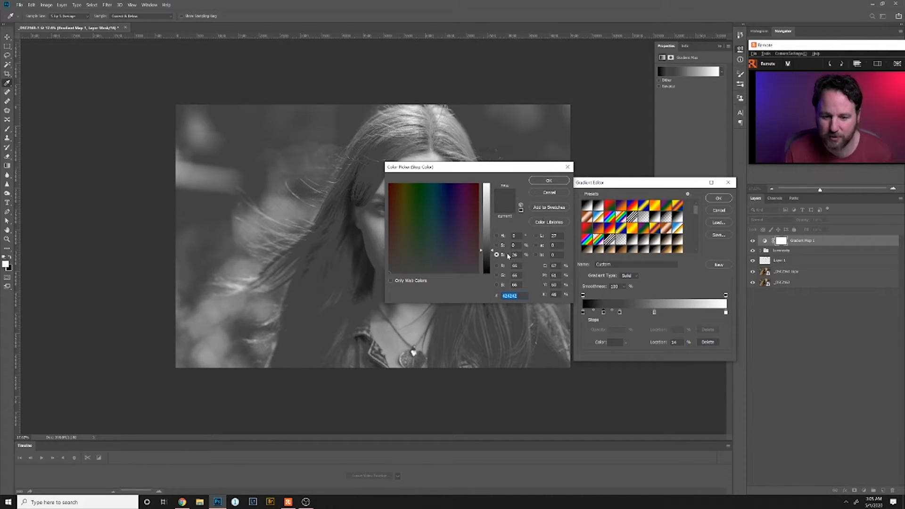
drag(519, 254, 507, 255)
text(14)
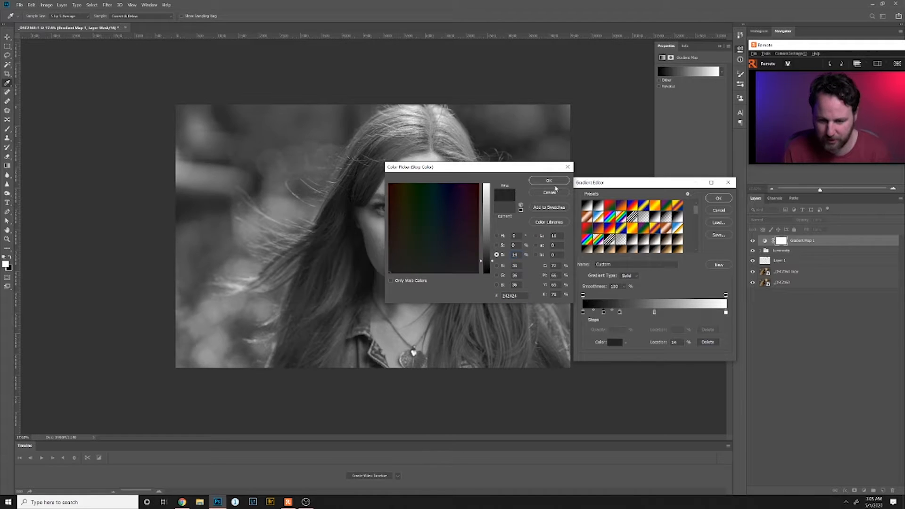
click(552, 180)
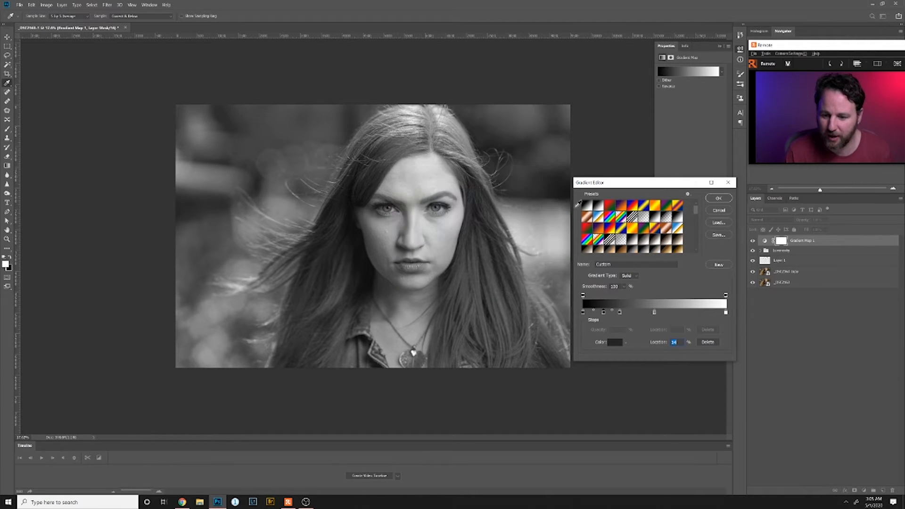
Add a highlight color stop at 75% location and set its brightness to 75%
click(687, 312)
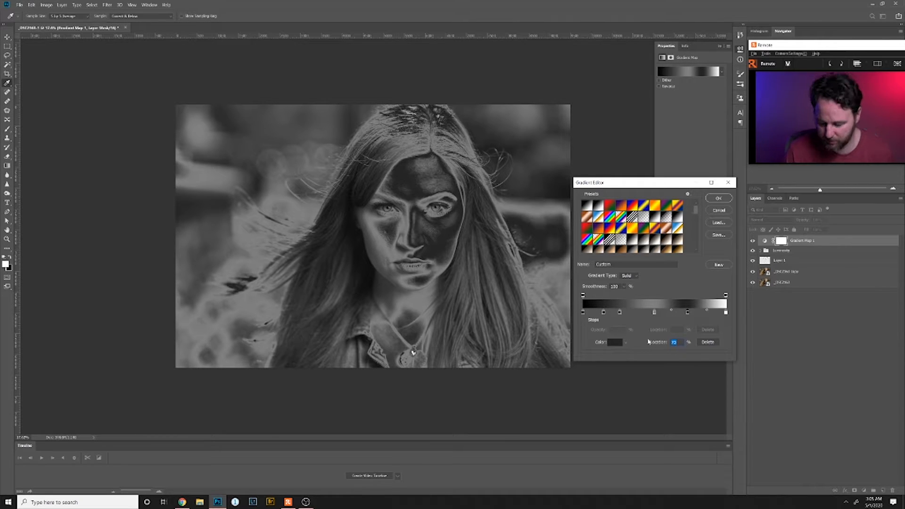
text(75)
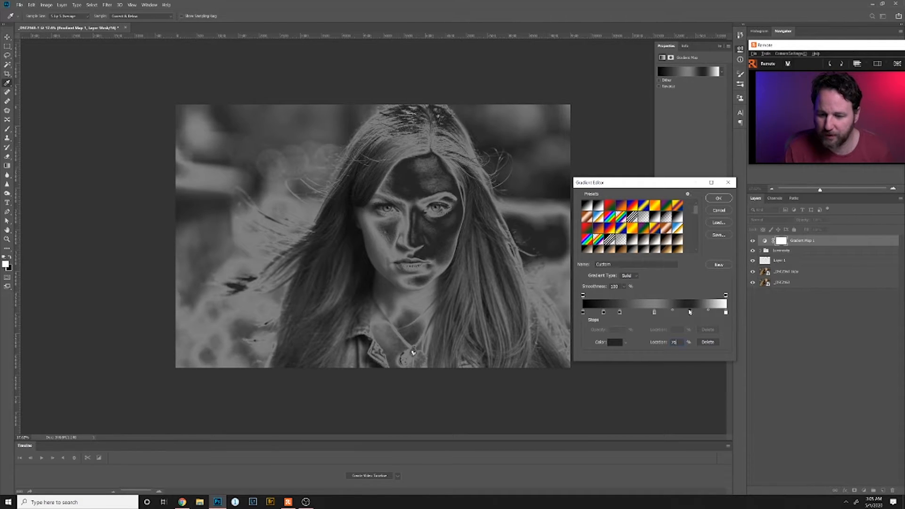
double_click(690, 312)
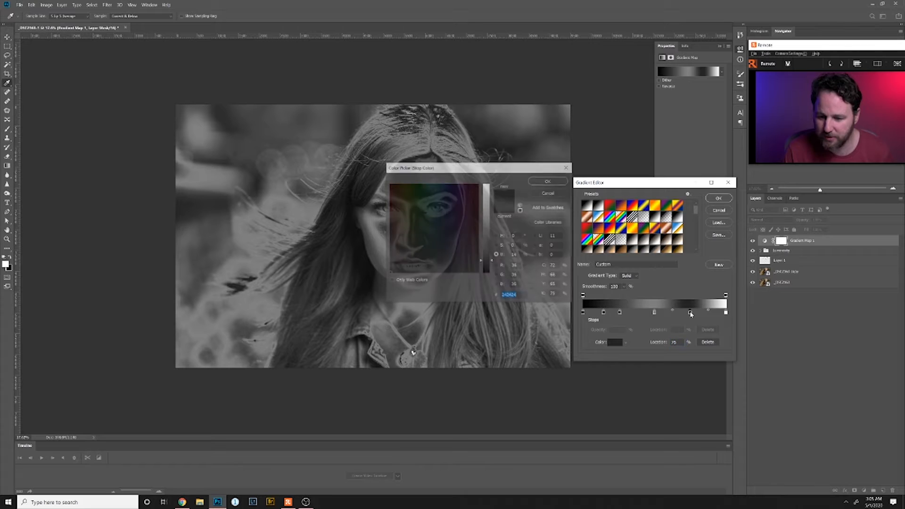
click(513, 255)
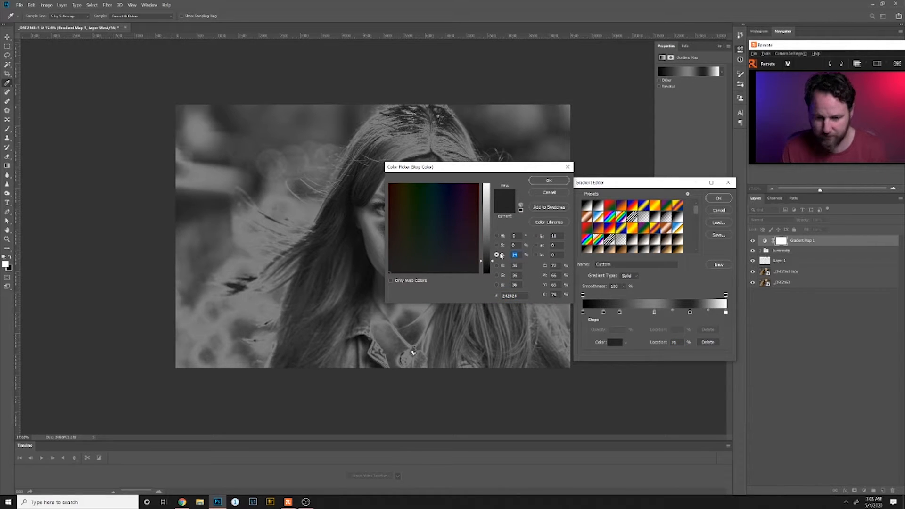
text(75)
click(555, 182)
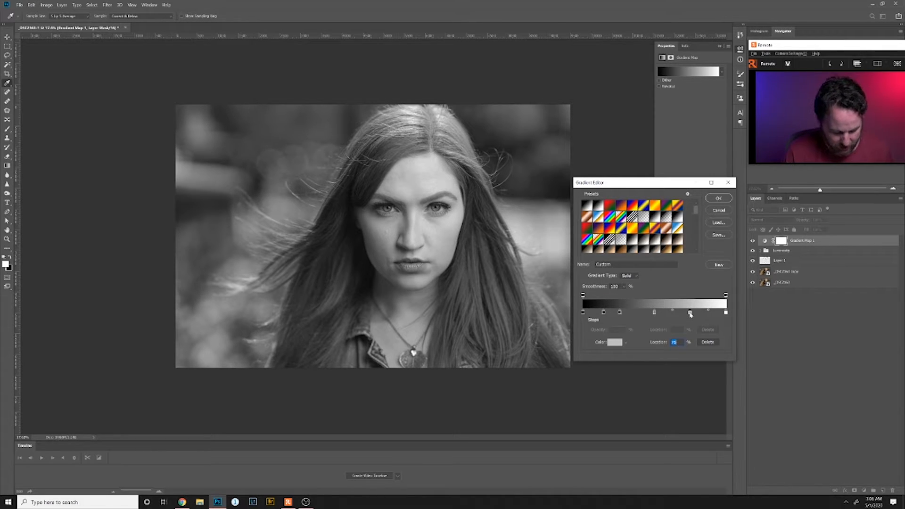
Shift the light-grey highlight stop down to about 54% and then up to 88% to test its effect on the tones
drag(690, 312, 667, 318)
key(Down)
key(Down)
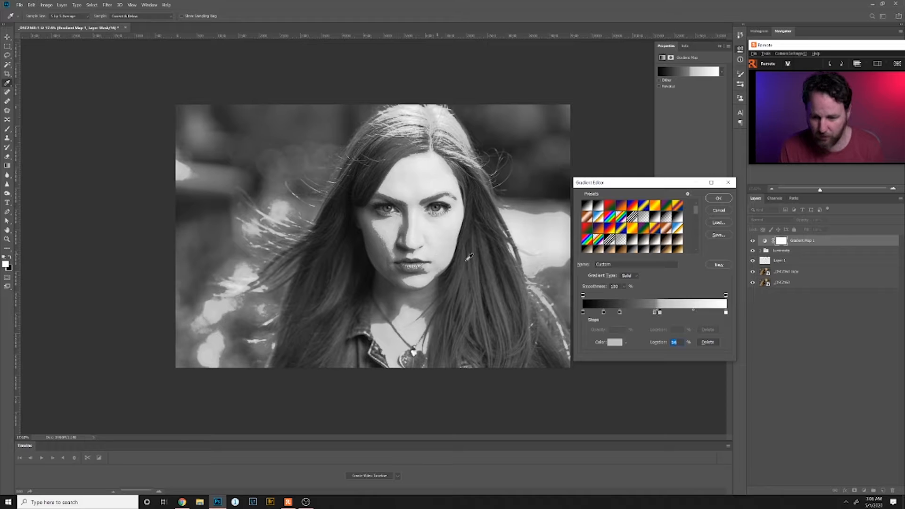
key(Up)
key(Up)
key(Up)
key(Up)
key(Up)
key(Up)
key(Up)
key(Up)
key(Up)
key(Up)
key(Up)
key(Up)
key(Up)
key(Up)
key(Up)
key(Up)
key(Up)
key(Up)
key(Up)
key(Up)
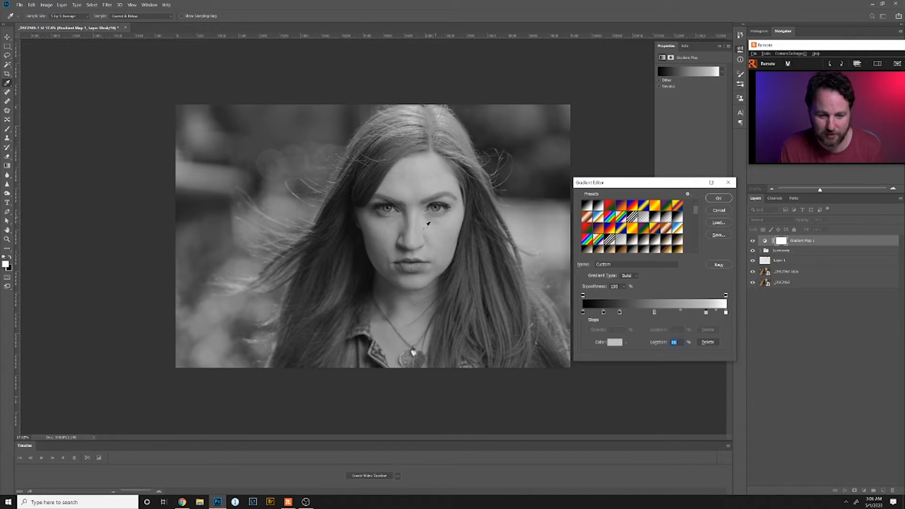
key(Up)
key(Up)
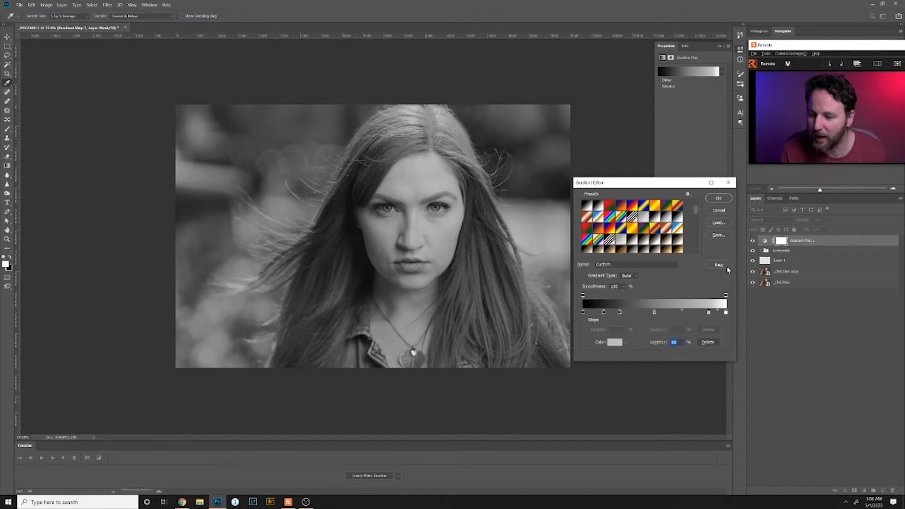
Accept the edited gradient and set the Gradient Map layer's blend mode to Luminosity
click(722, 198)
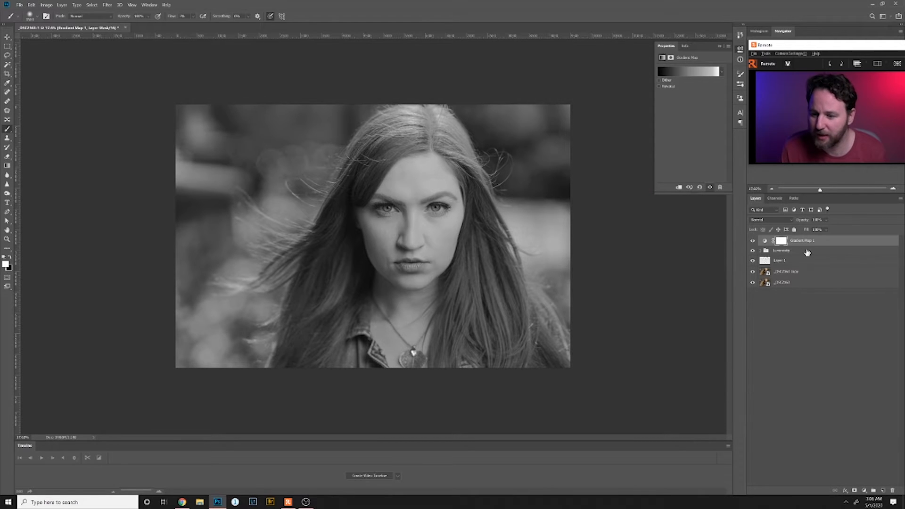
click(773, 219)
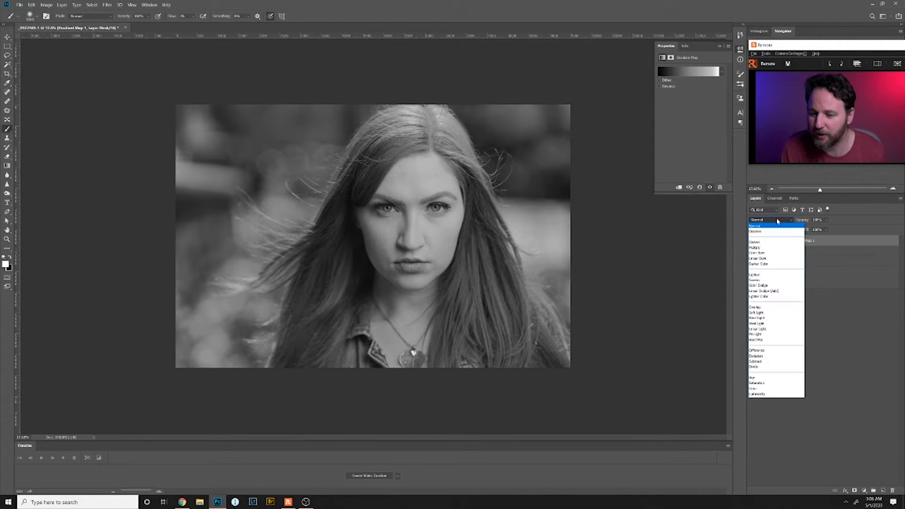
click(768, 394)
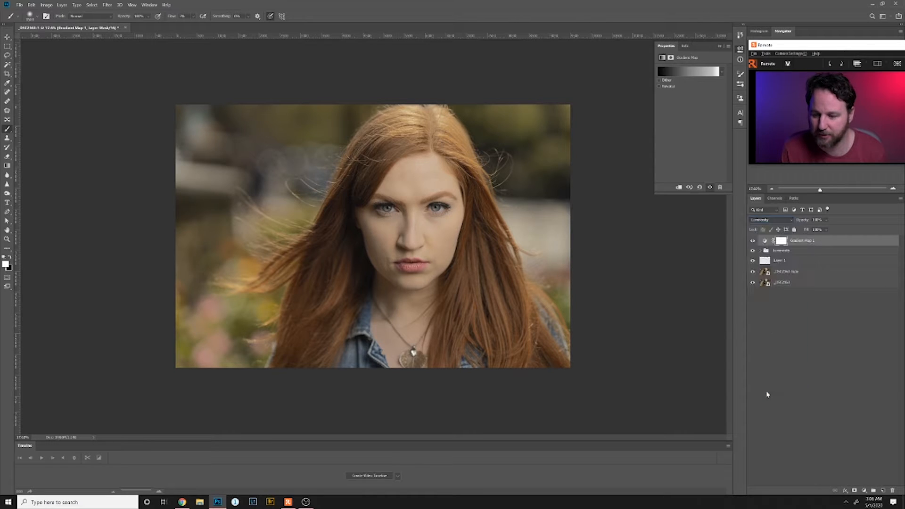
Reopen the Gradient Map's gradient and move the light-grey highlight stop to 75% location
click(782, 242)
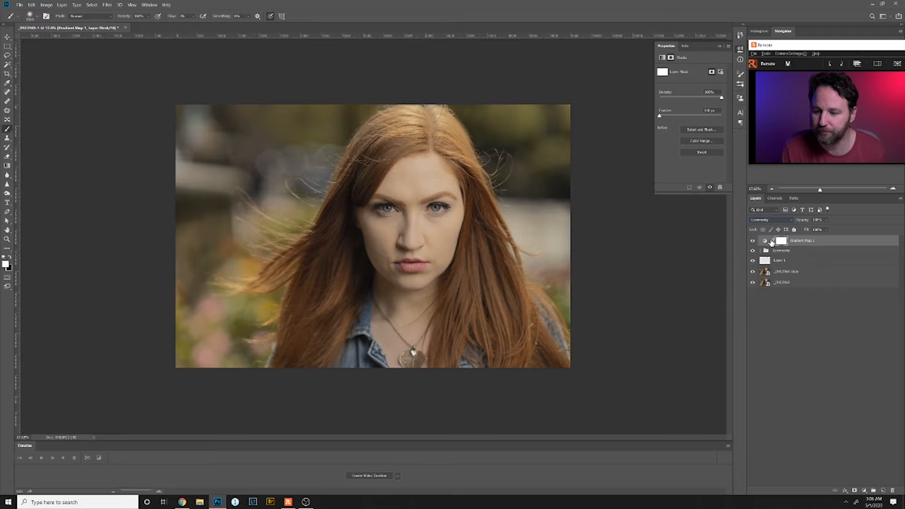
click(764, 242)
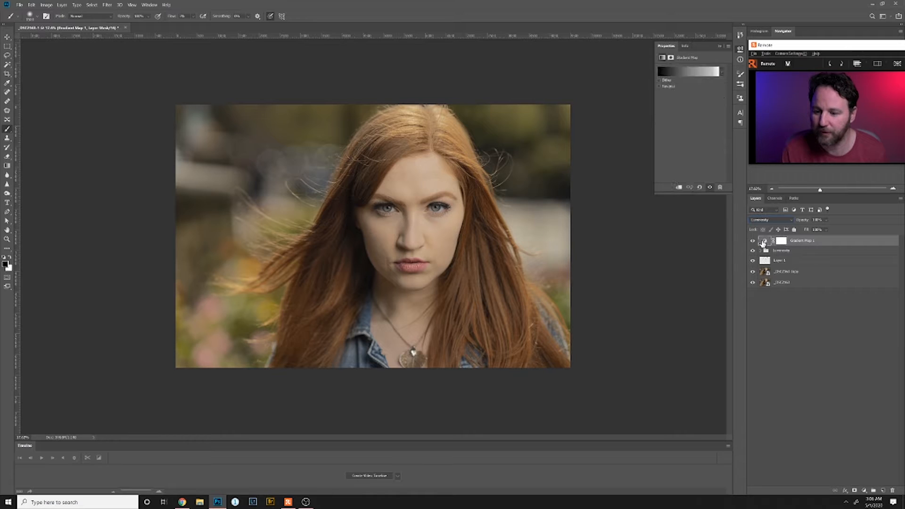
click(689, 73)
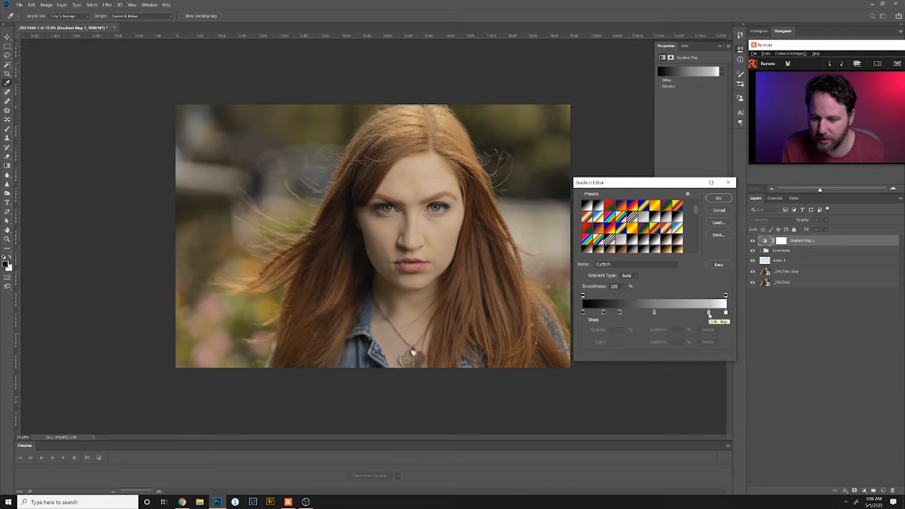
drag(710, 313, 691, 318)
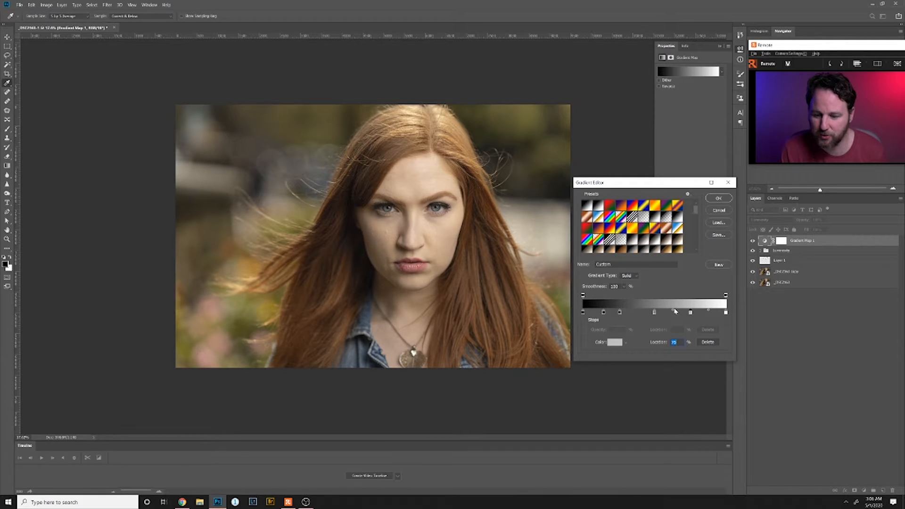
click(673, 311)
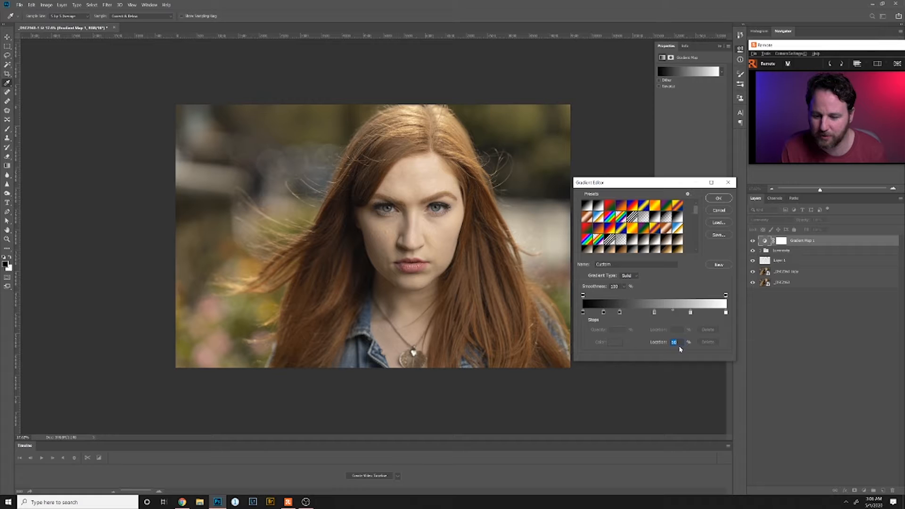
text(62)
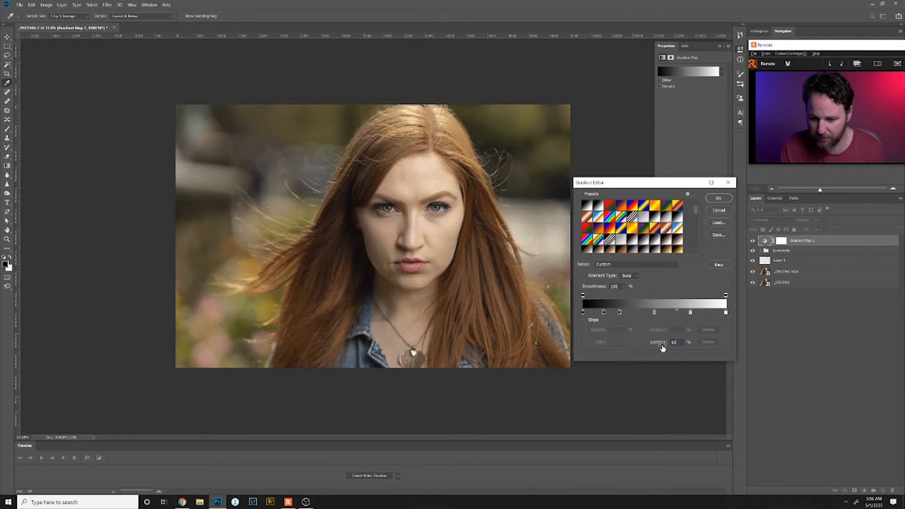
drag(677, 343, 665, 347)
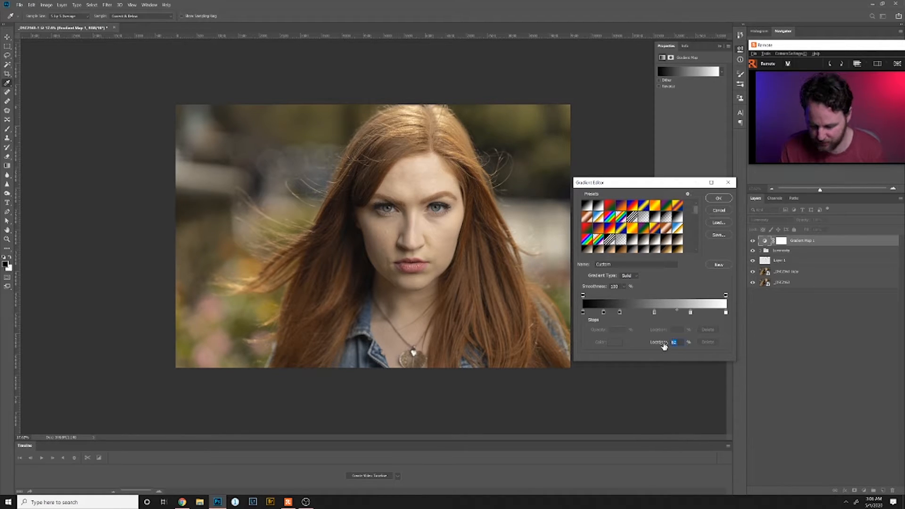
text(50)
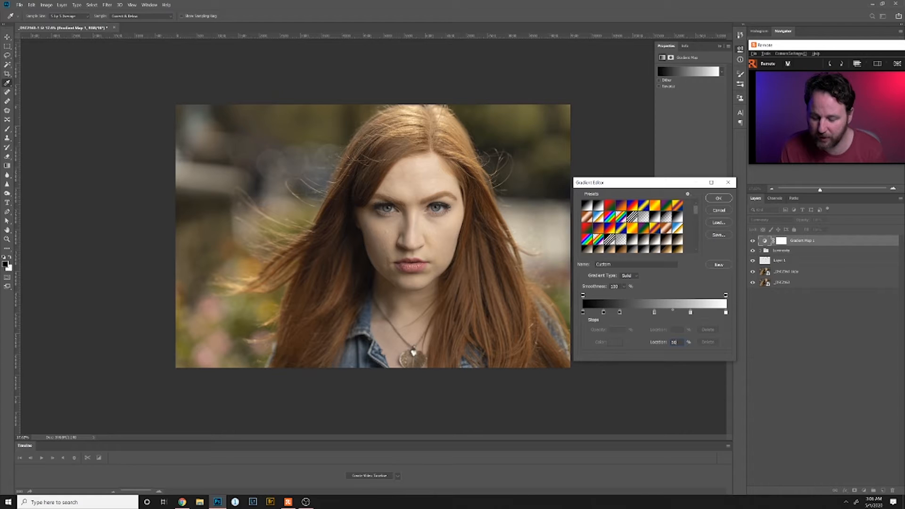
Add a grey color stop at 62% location, between the mid-grey and light-grey stops, and set its brightness to 62%
click(677, 312)
double_click(677, 312)
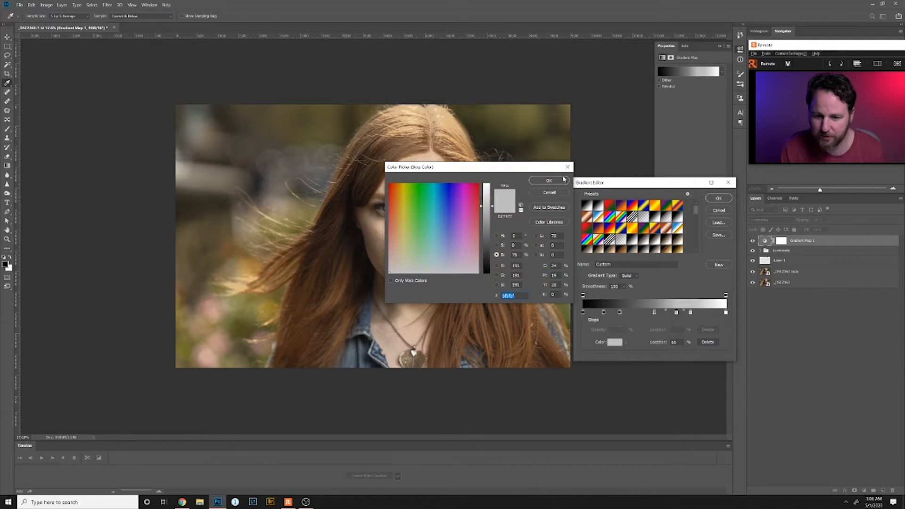
key(Return)
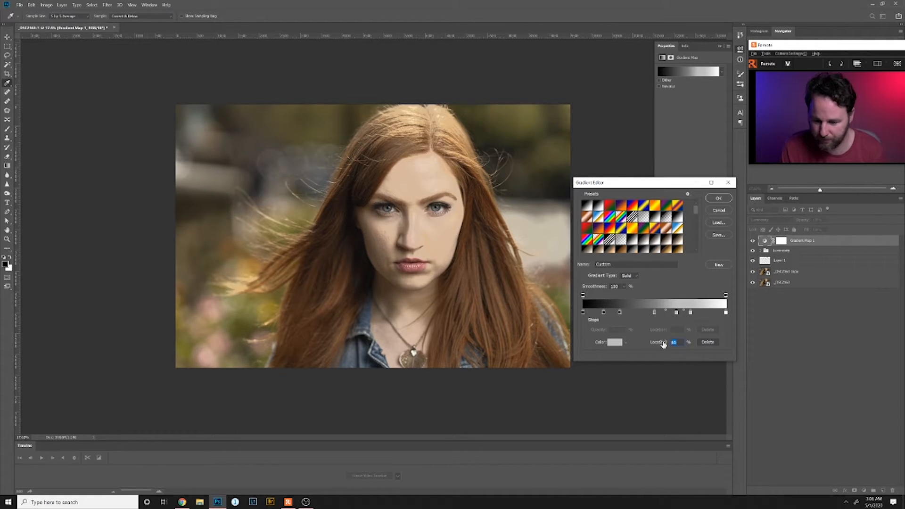
mouse_move(676, 312)
mouse_down()
mouse_move(664, 313)
mouse_move(672, 313)
mouse_up()
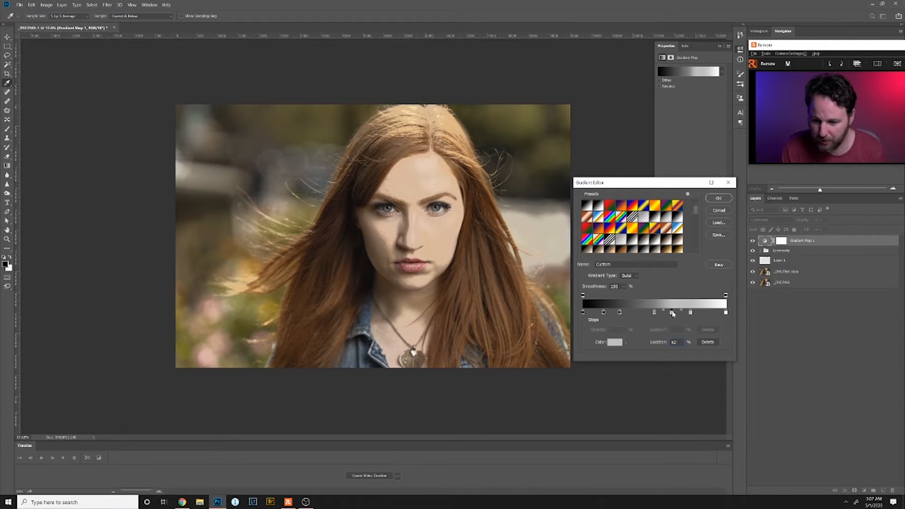
double_click(672, 312)
double_click(514, 255)
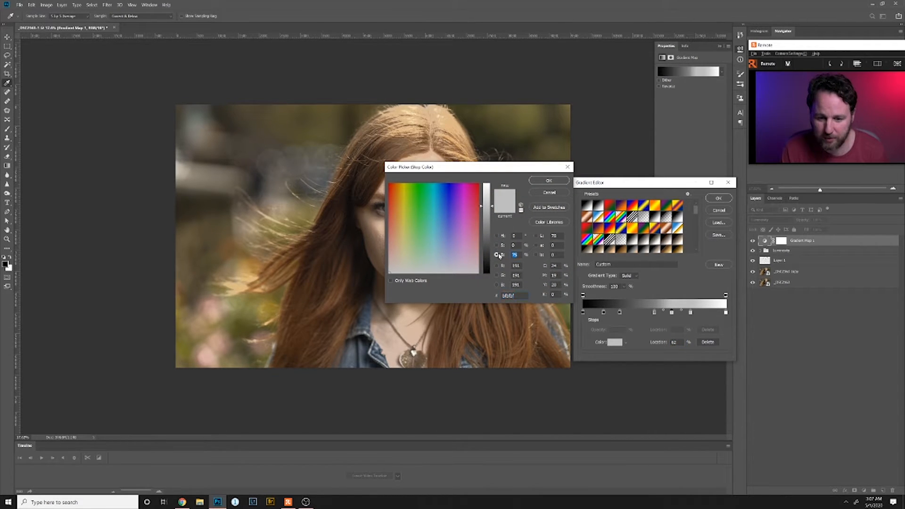
text(62)
click(562, 184)
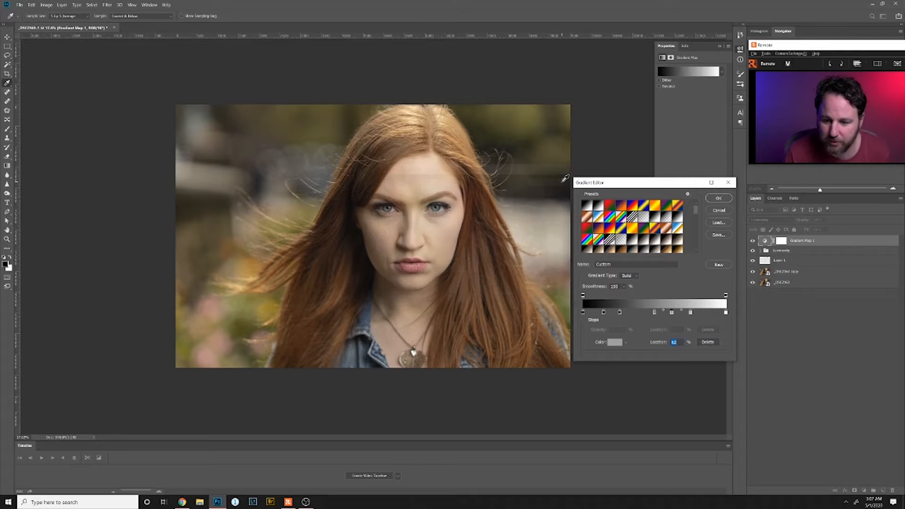
Try the light-grey highlight stop near 86% location, settle it at about 74%, and shift the 62% grey stop to about 57%
click(691, 313)
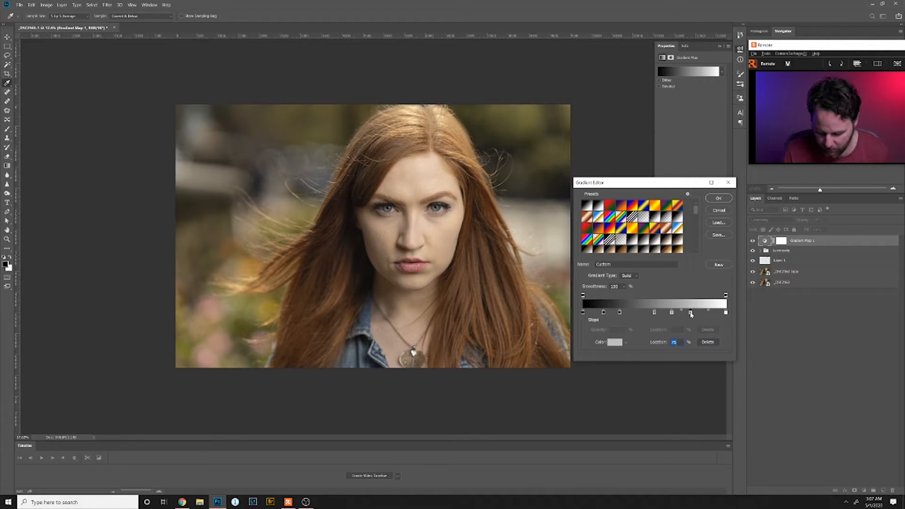
text(86)
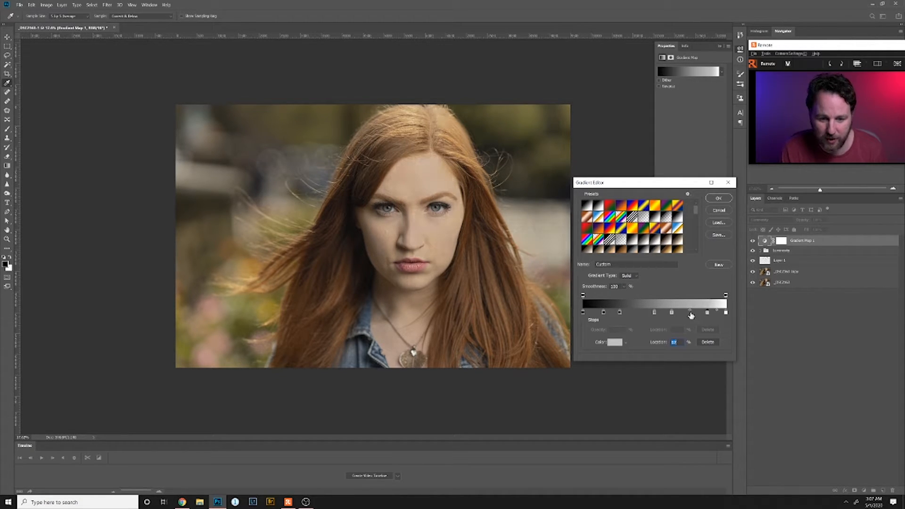
text(82)
text(88)
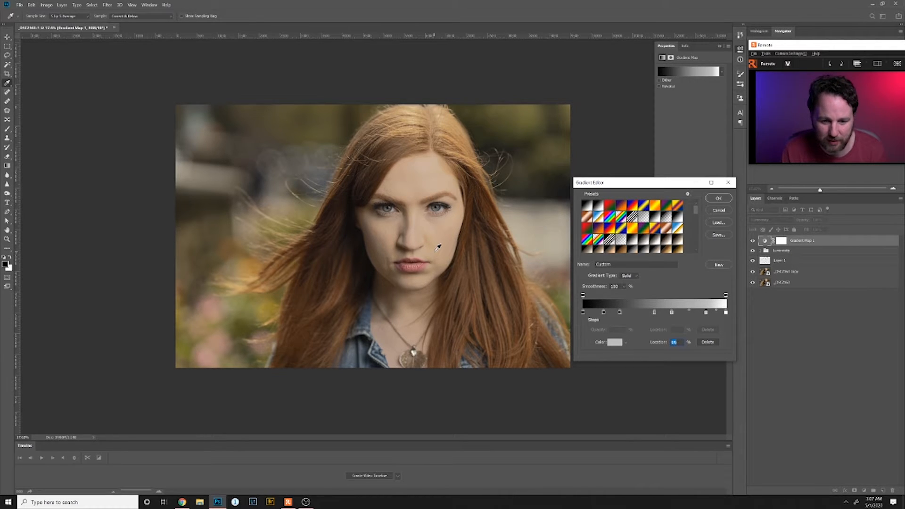
text(72)
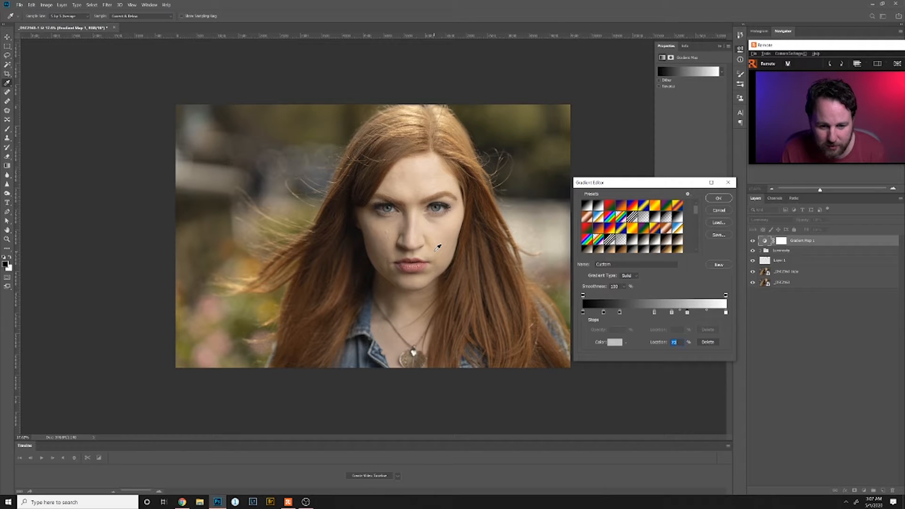
key(Down)
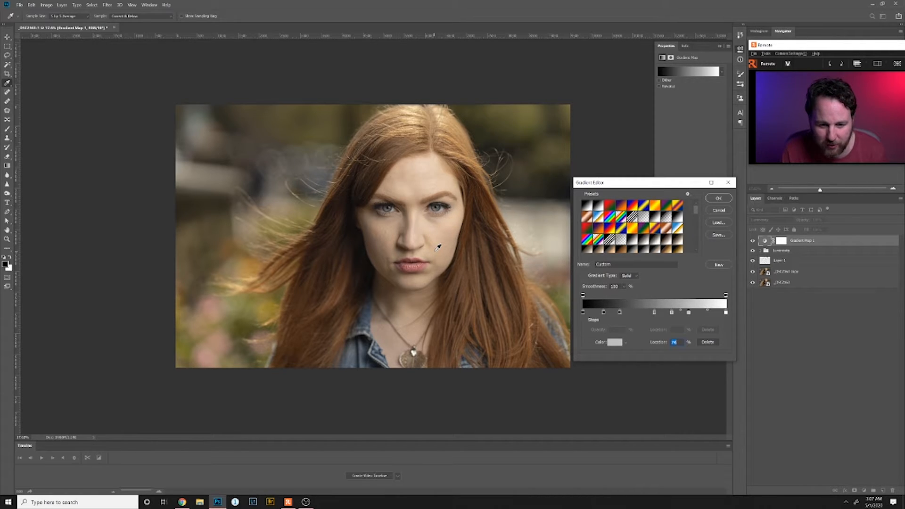
click(672, 314)
drag(673, 315, 665, 313)
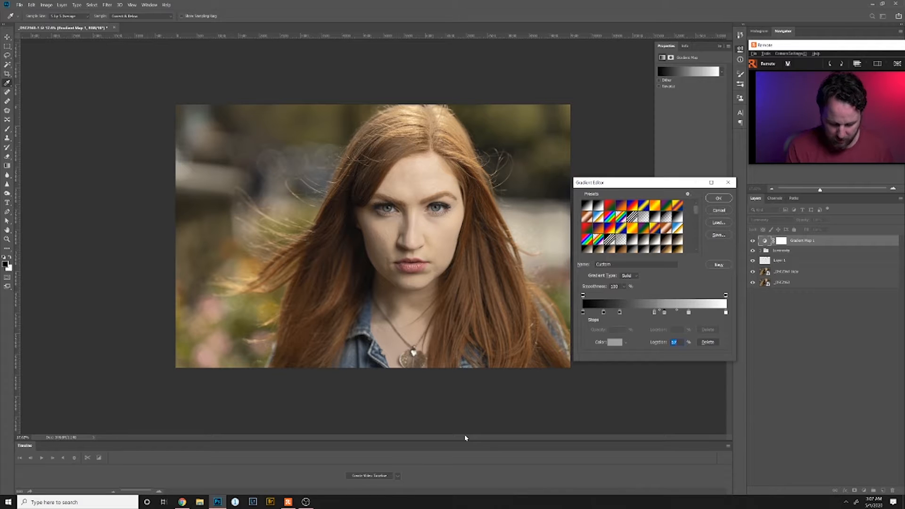
Pull the white stop in to about 95% location and move the light-grey highlight stop to about 78%, judging the face up close
key(ctrl+plus)
key(ctrl+plus)
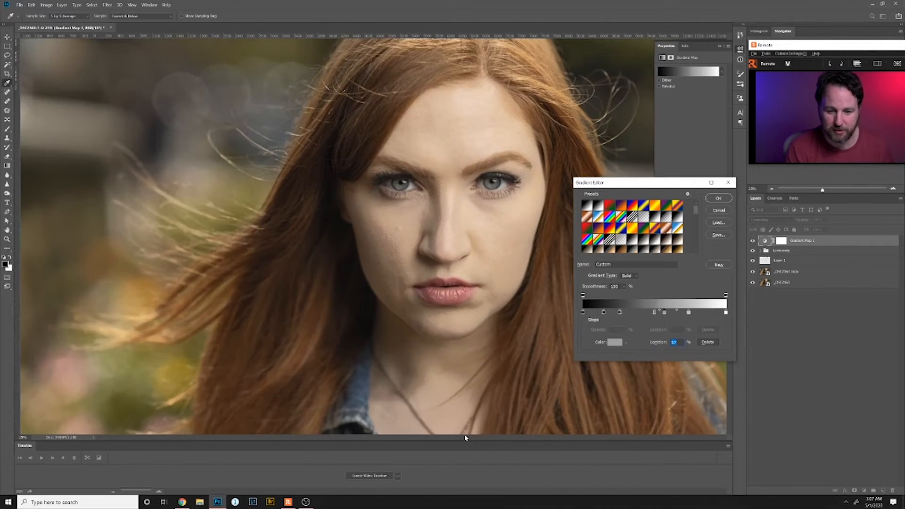
key(ctrl+plus)
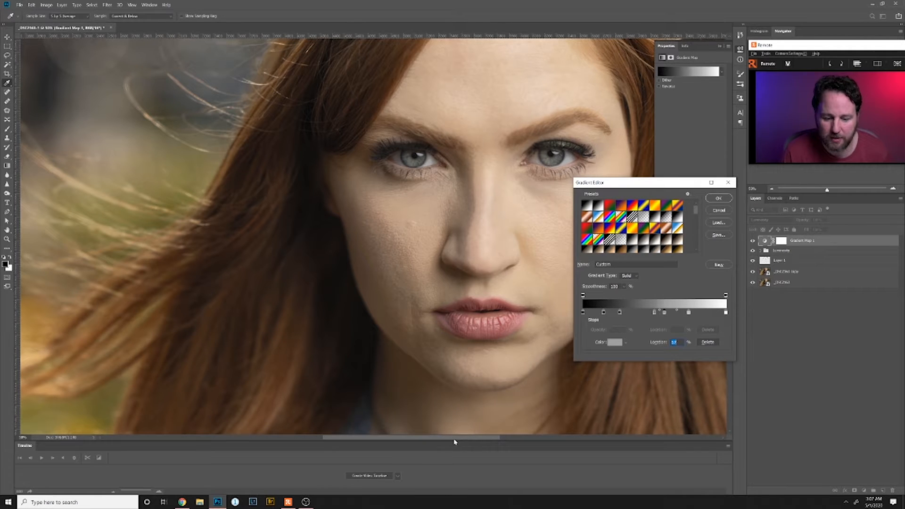
drag(454, 438, 491, 448)
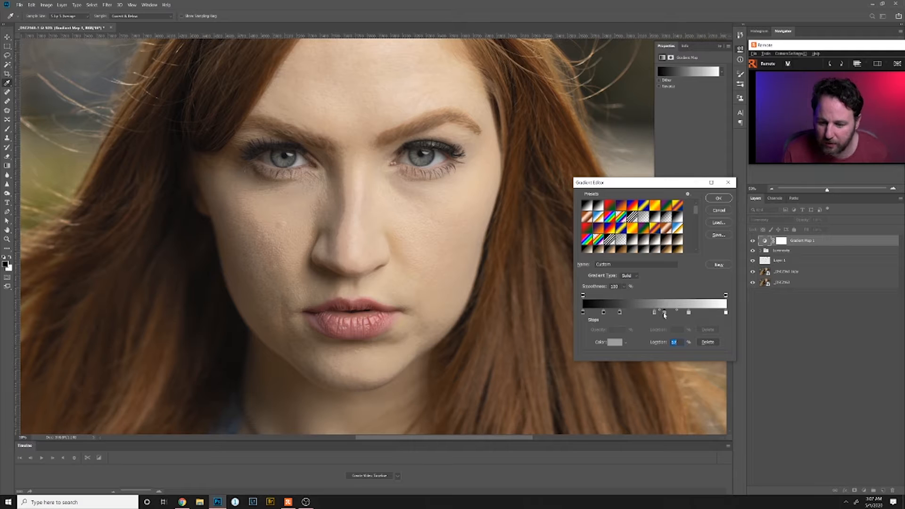
click(726, 313)
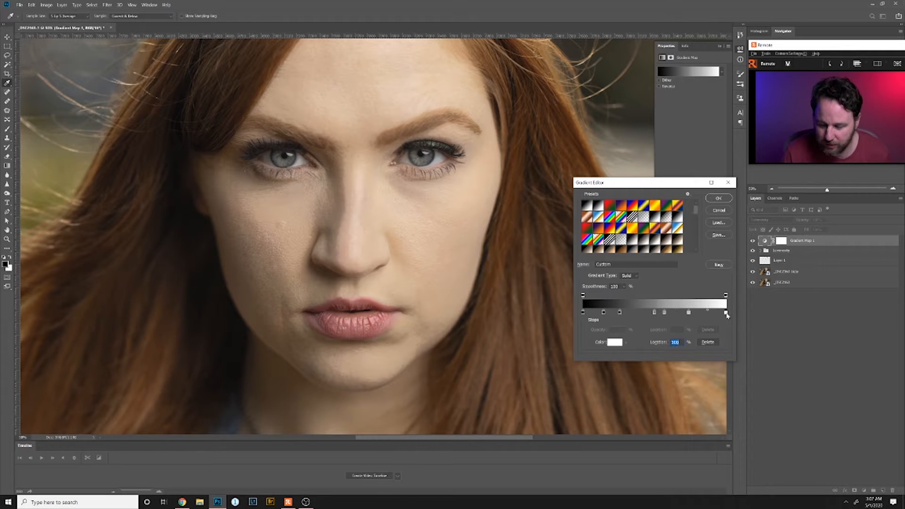
drag(720, 312, 686, 315)
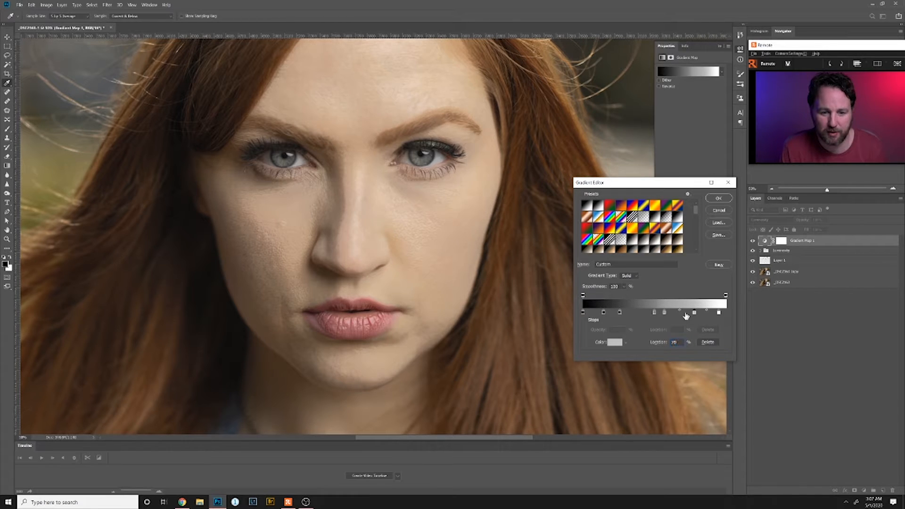
Lower the 62% grey stop to about 54% location, then raise it gradually to about 71% to deepen the skin tones
click(665, 313)
drag(664, 313, 653, 313)
key(Up)
key(Up)
key(Up)
key(Up)
key(Up)
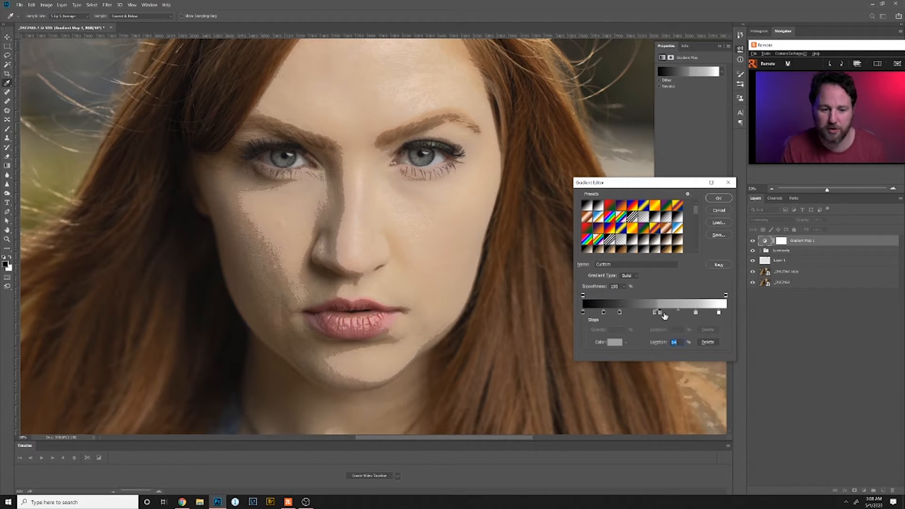
key(Up)
key(Up)
key(Up)
key(Up)
key(Up)
key(Up)
key(Up)
key(Up)
key(Up)
key(Up)
key(Up)
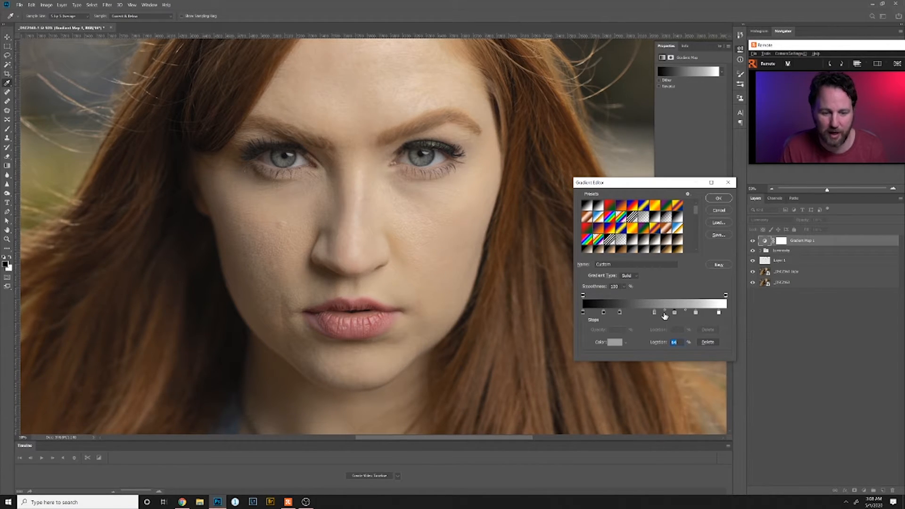
key(Up)
key(Up)
key(Up)
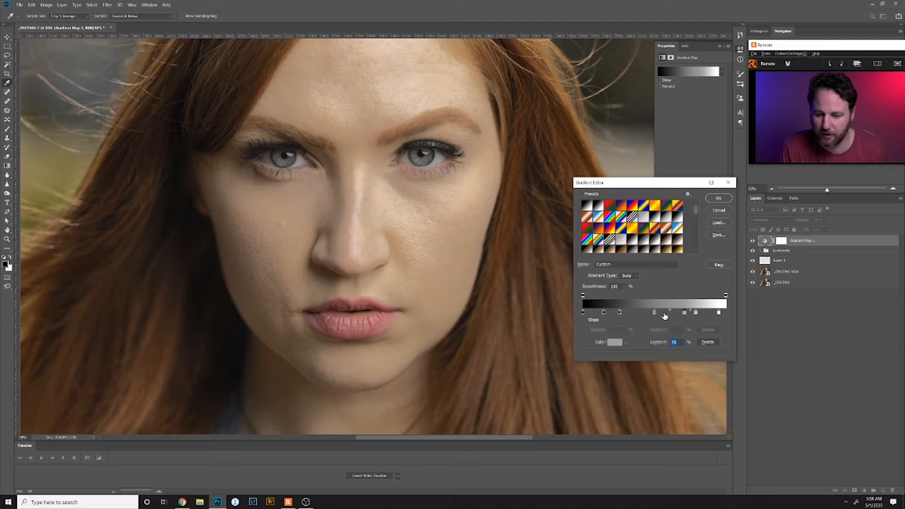
Test the mid-grey stop from about 44% up to 63% location and settle it at about 60%
click(654, 313)
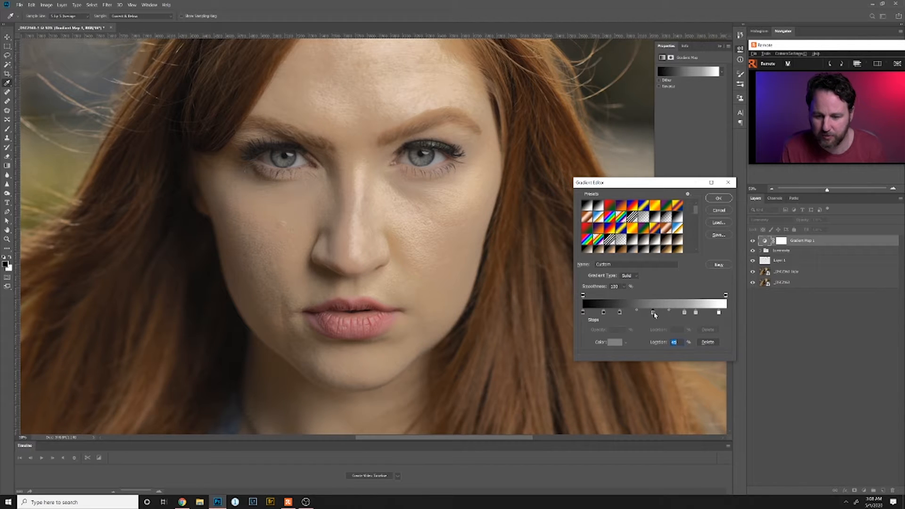
key(Down)
key(Down)
key(Down)
key(Down)
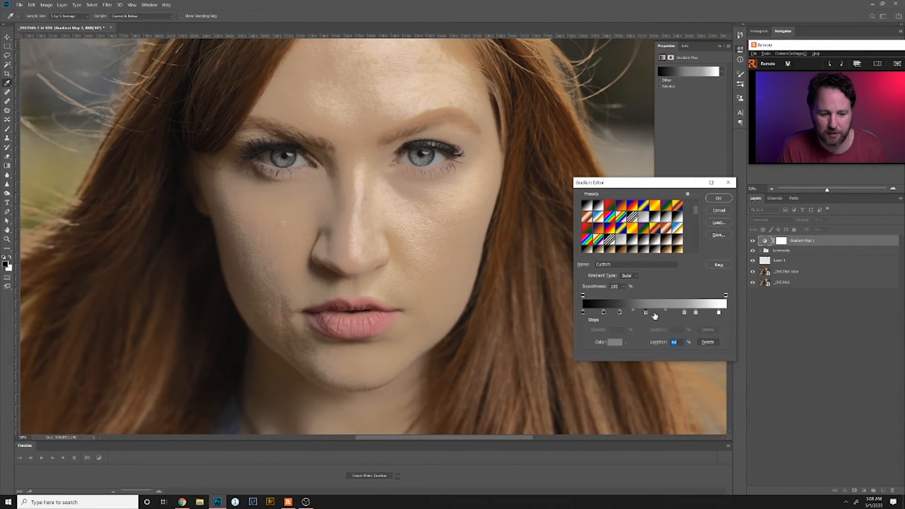
key(Up)
key(Up)
key(Up)
key(Up)
key(Up)
key(Up)
key(Up)
key(Up)
key(Up)
key(Up)
key(Up)
key(Up)
key(Up)
key(Up)
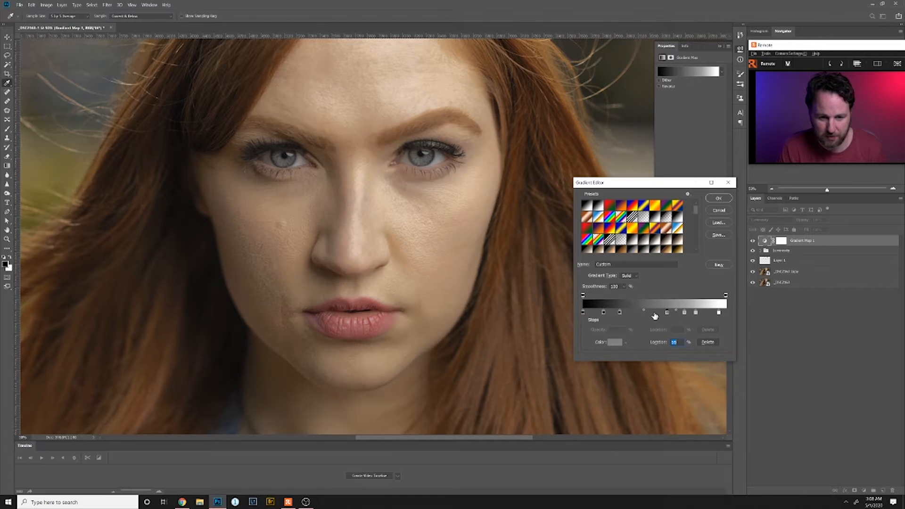
key(Up)
key(Up)
key(Up)
key(Up)
key(Up)
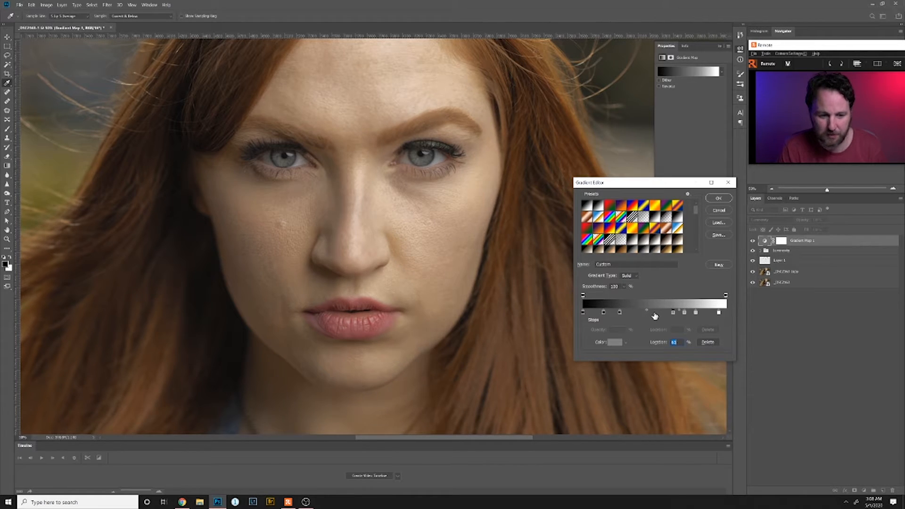
key(Up)
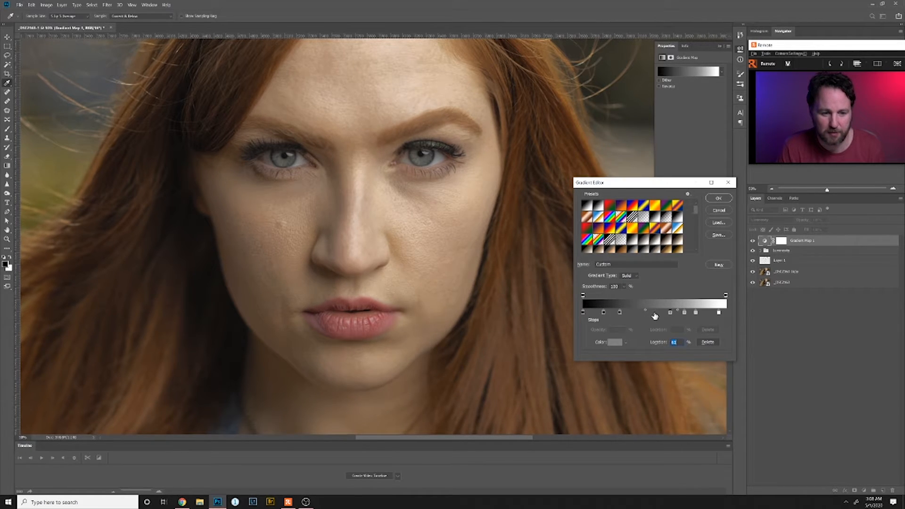
key(Down)
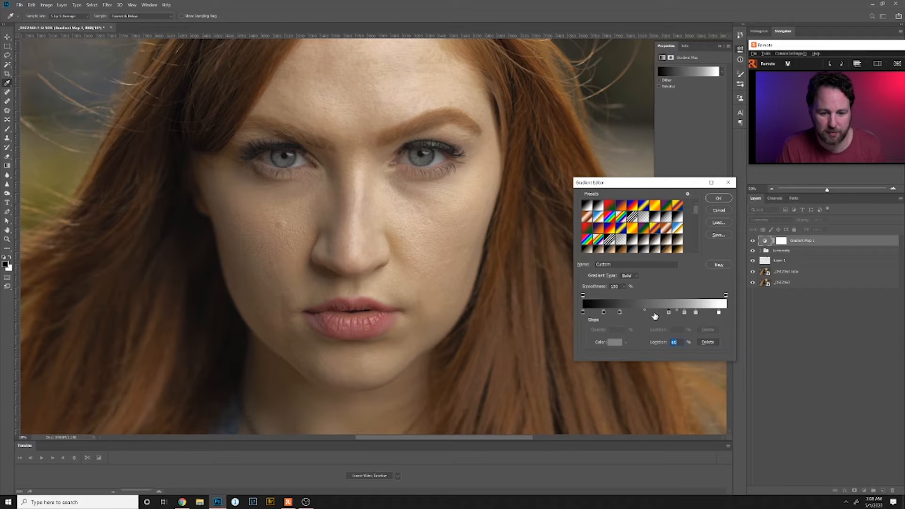
Nudge the gradient's mid-grey stop slightly toward black and move the second dark grey stop from the black end to about 33%
key(Up)
key(Down)
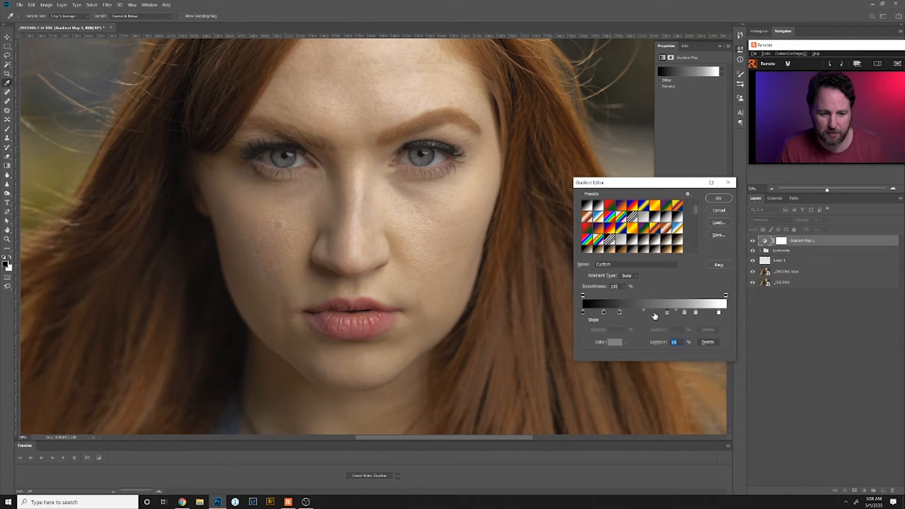
click(619, 313)
key(Down)
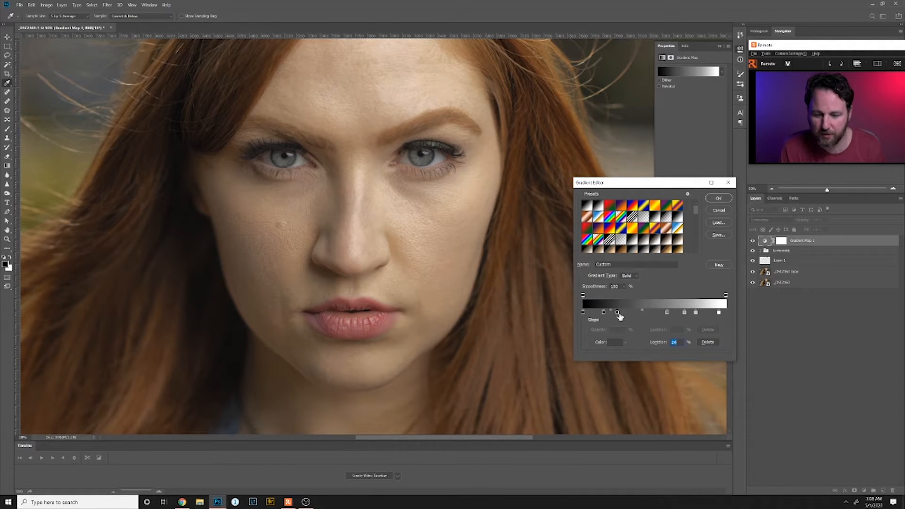
key(Up)
key(Up)
key(Up)
key(Up)
key(Up)
key(Up)
key(Up)
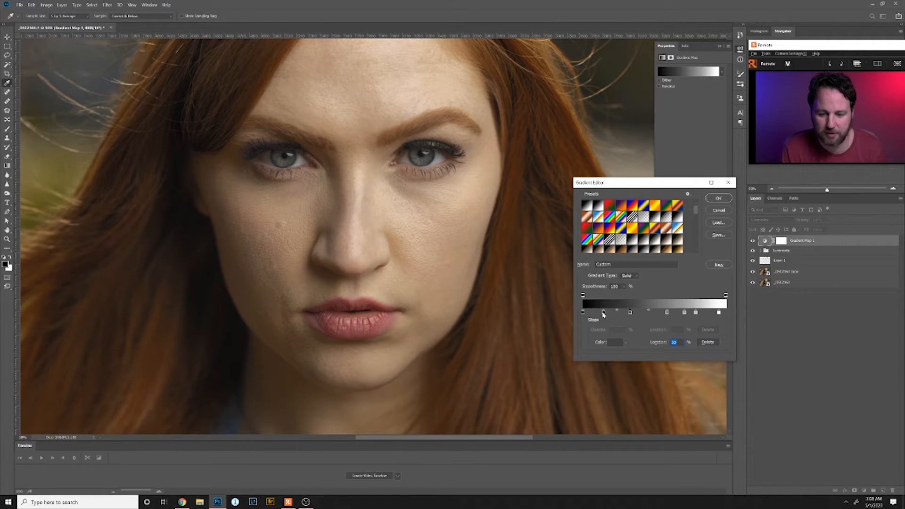
Set the darkest grey stop's location to 19% and the black stop's to 5%, and apply the edited gradient
click(604, 313)
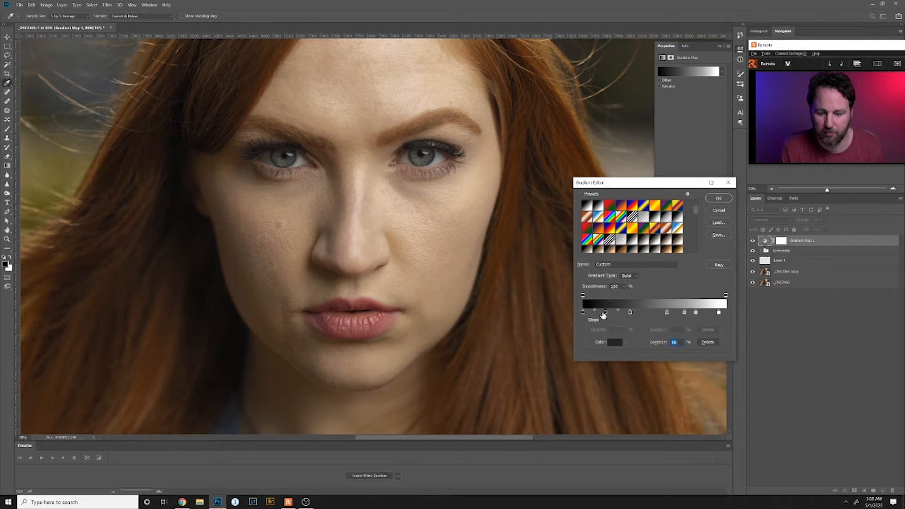
text(19)
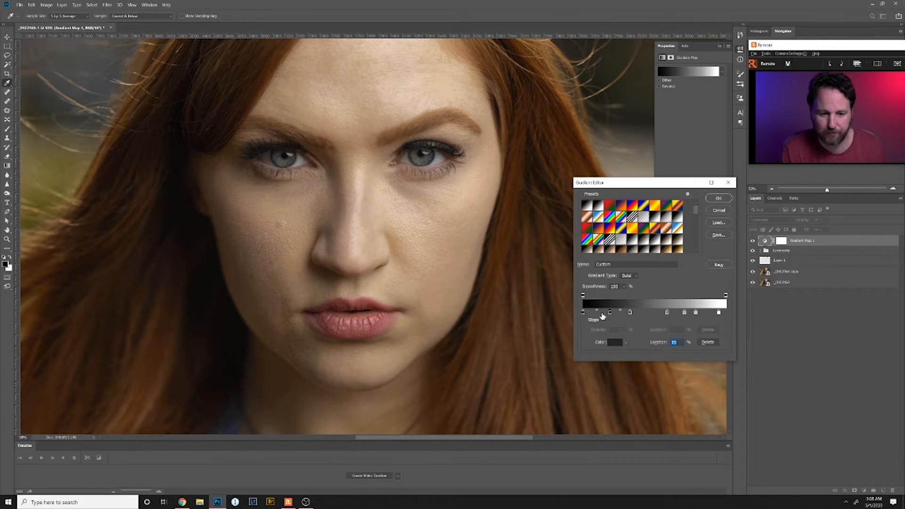
click(583, 313)
drag(583, 313, 584, 315)
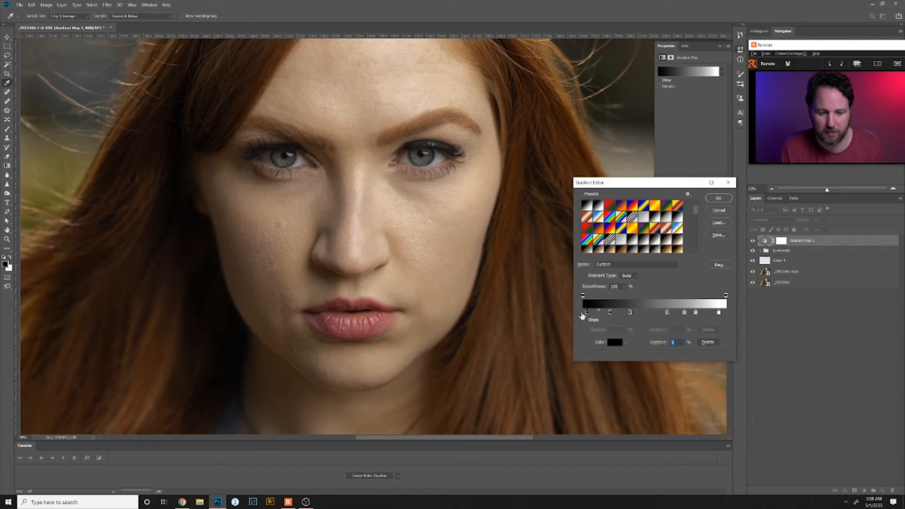
key(Down)
key(Down)
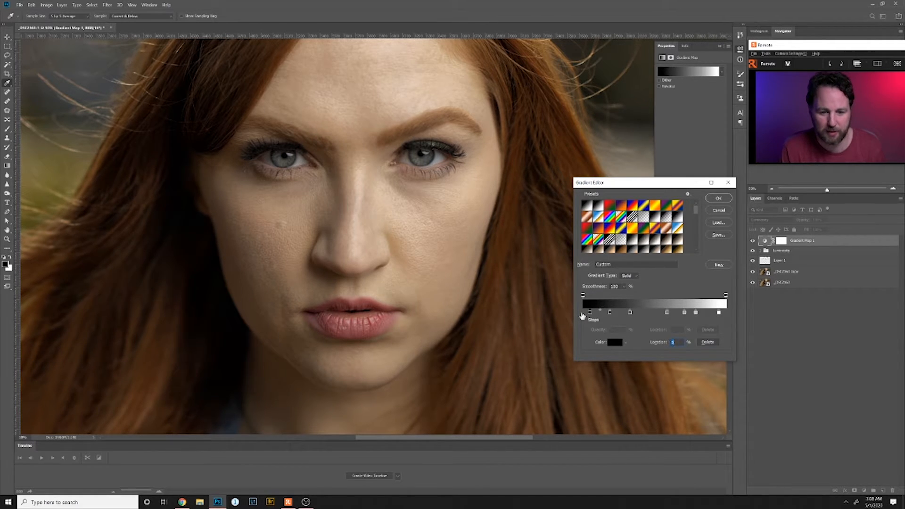
click(722, 199)
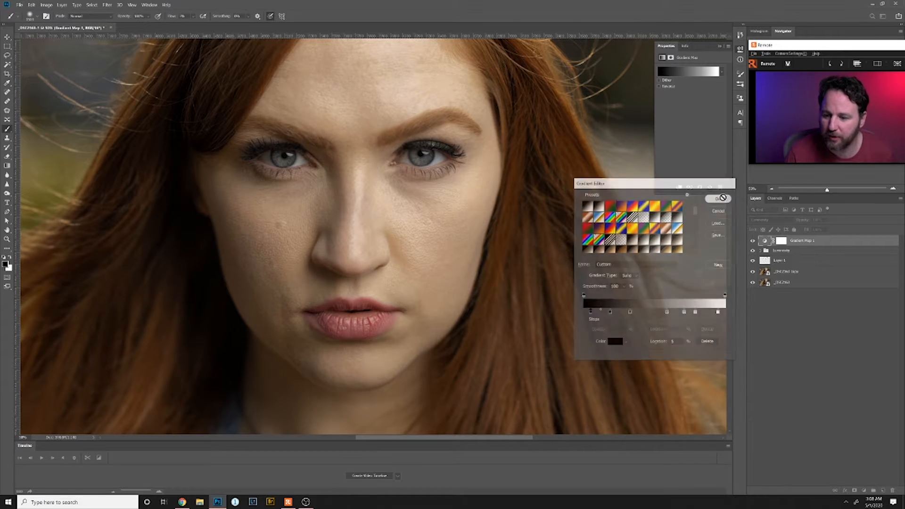
Compare the whole portrait with and without the Gradient Map 1 layer
scroll(446, 274, down, 5)
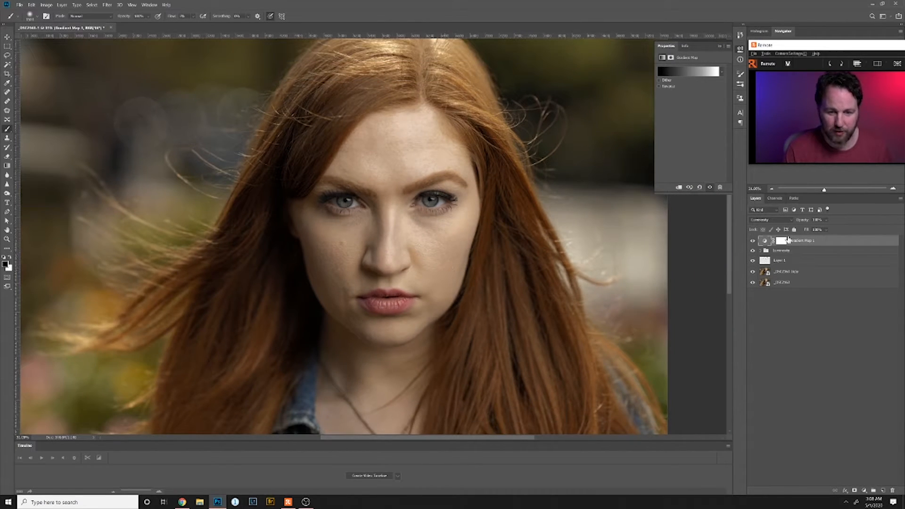
click(752, 241)
click(753, 242)
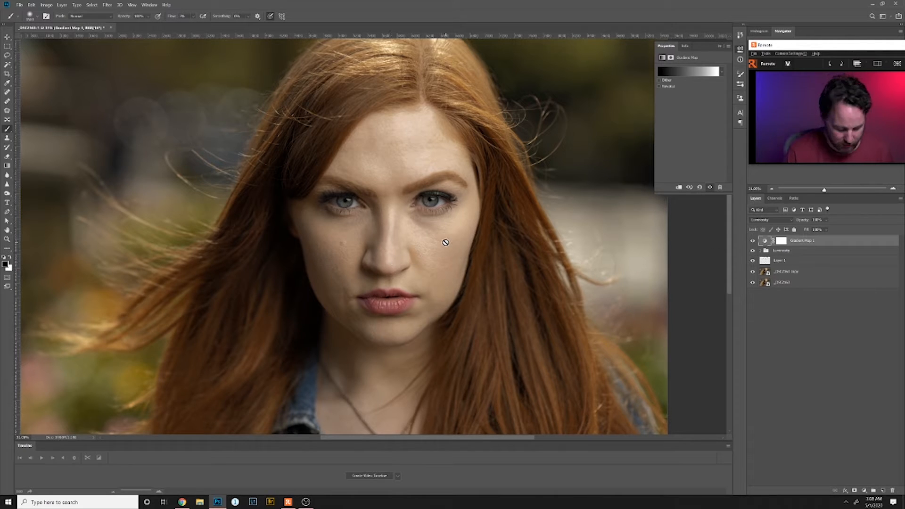
scroll(448, 236, down, 3)
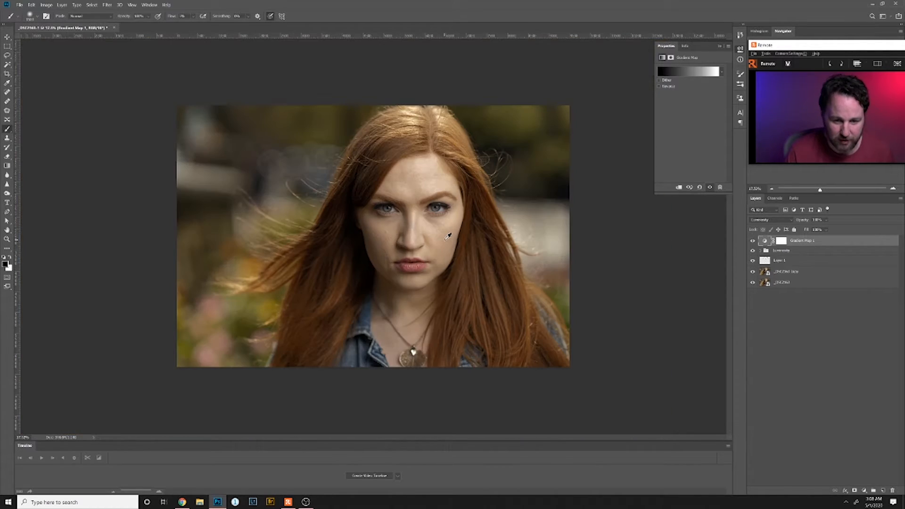
click(753, 242)
click(753, 241)
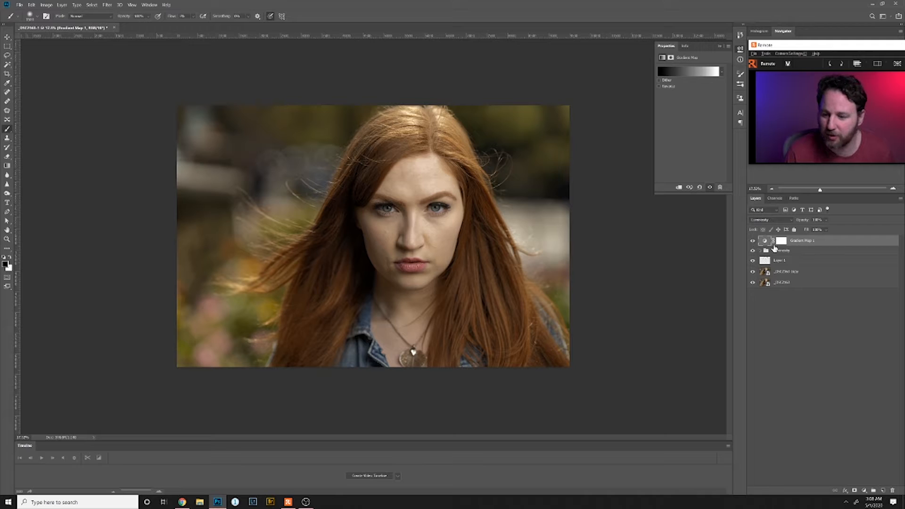
Invert the Gradient Map 1 layer mask to black and prepare a smaller brush with 100% flow
click(781, 241)
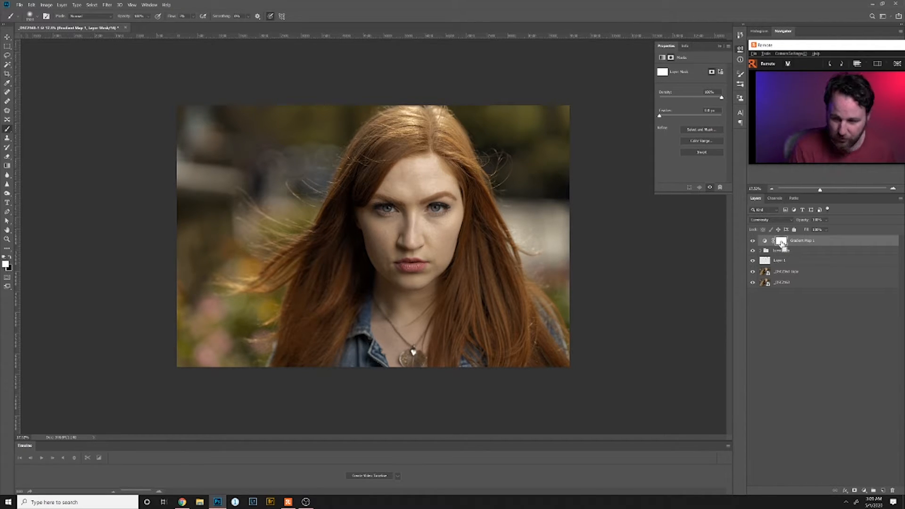
key(ctrl+i)
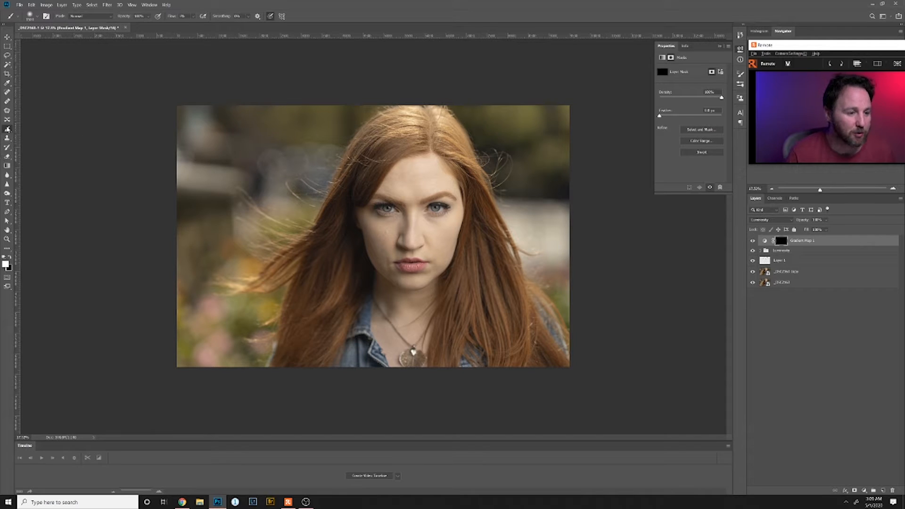
scroll(415, 188, up, 4)
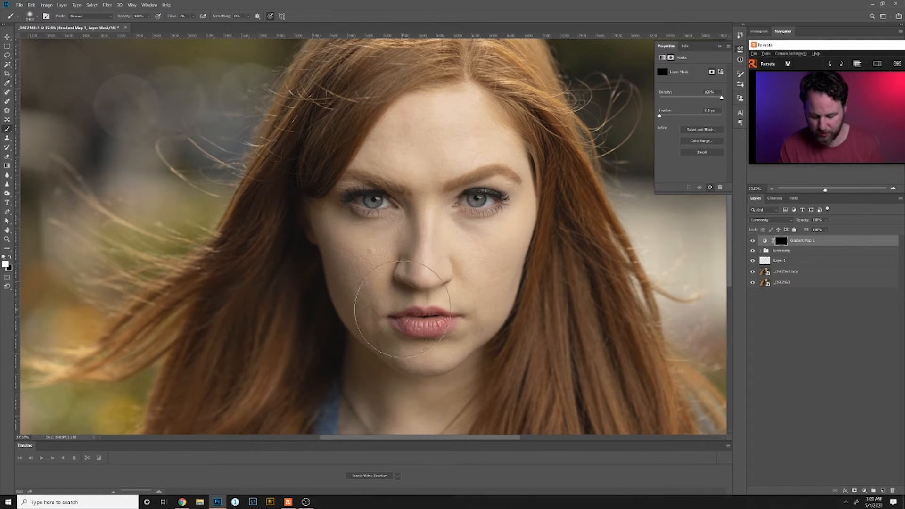
key([)
key([)
key([)
key([)
key([)
key([)
key([)
key([)
key([)
key([)
key([)
key([)
key([)
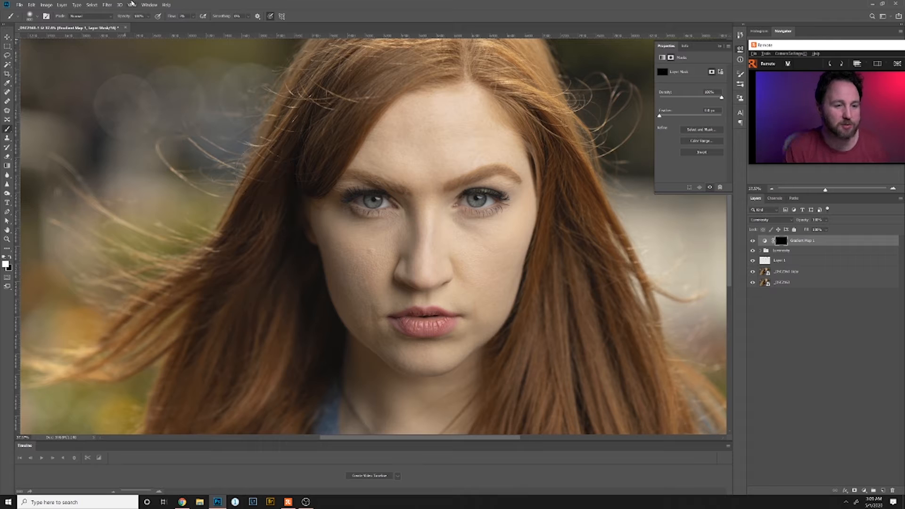
click(193, 17)
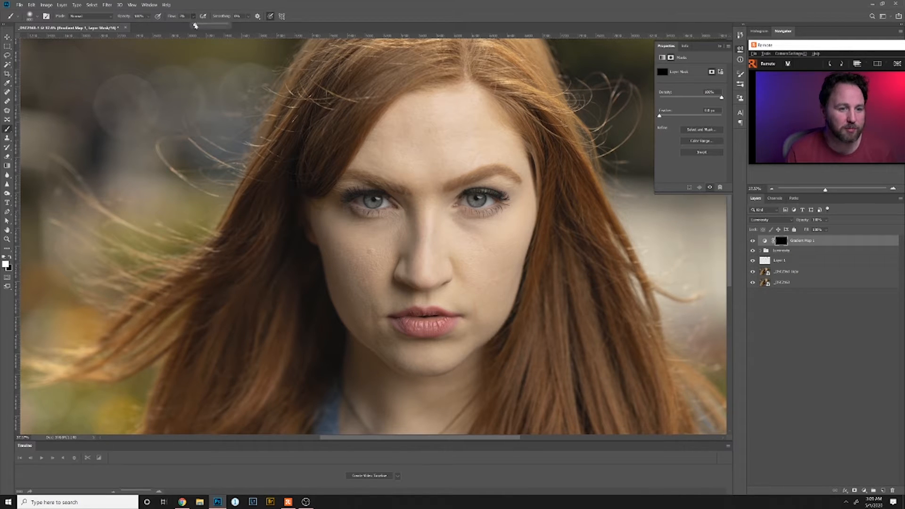
drag(194, 24, 282, 30)
Paint white on the mask over the face, neck and upper chest to reveal the gradient map's contrast there
mouse_move(430, 136)
mouse_down()
mouse_move(452, 137)
mouse_move(399, 137)
mouse_move(464, 140)
mouse_move(462, 125)
mouse_move(462, 137)
mouse_move(497, 141)
mouse_up()
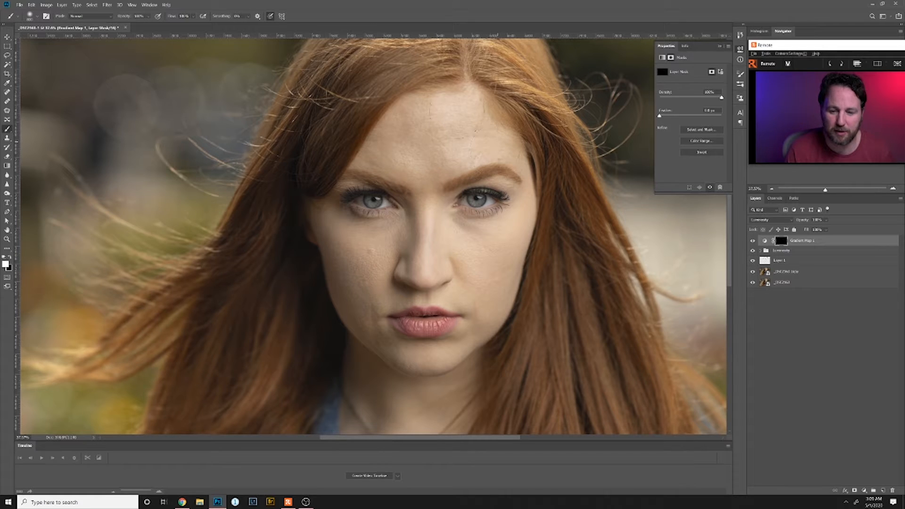
mouse_move(443, 130)
mouse_down()
mouse_move(415, 283)
mouse_move(377, 236)
mouse_move(363, 255)
mouse_move(326, 236)
mouse_move(367, 307)
mouse_move(344, 264)
mouse_up()
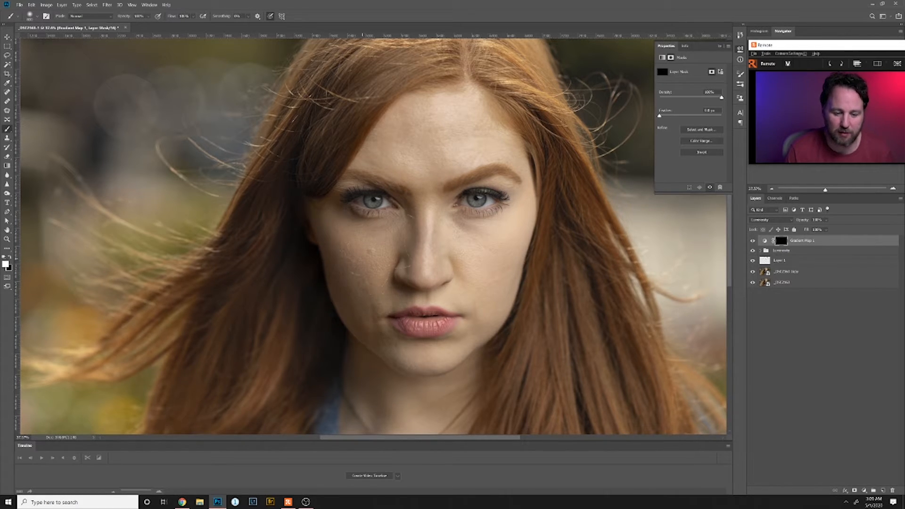
mouse_move(415, 247)
mouse_down()
mouse_move(417, 226)
mouse_move(423, 264)
mouse_move(457, 255)
mouse_move(425, 241)
mouse_move(429, 247)
mouse_move(532, 185)
mouse_move(552, 226)
mouse_up()
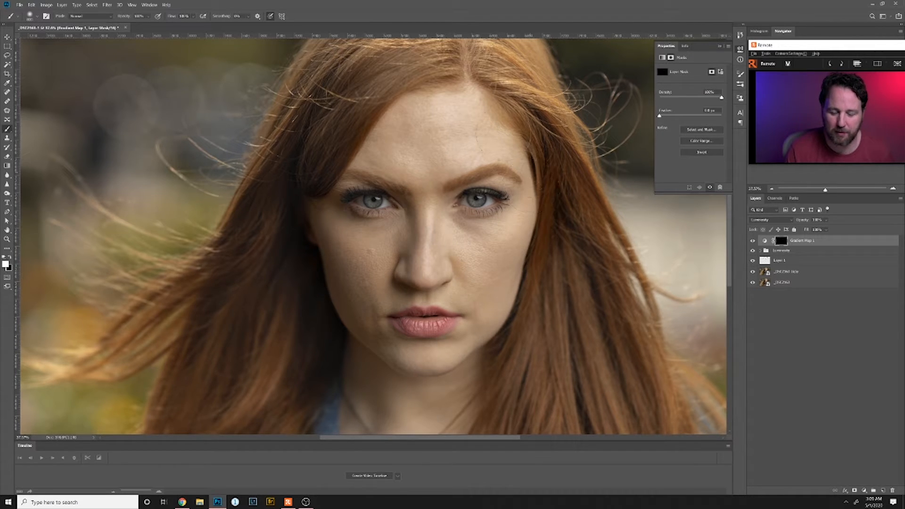
mouse_move(530, 184)
mouse_down()
mouse_move(504, 114)
mouse_move(519, 155)
mouse_move(474, 330)
mouse_move(391, 356)
mouse_move(343, 306)
mouse_move(349, 276)
mouse_move(436, 299)
mouse_up()
scroll(436, 298, down, 3)
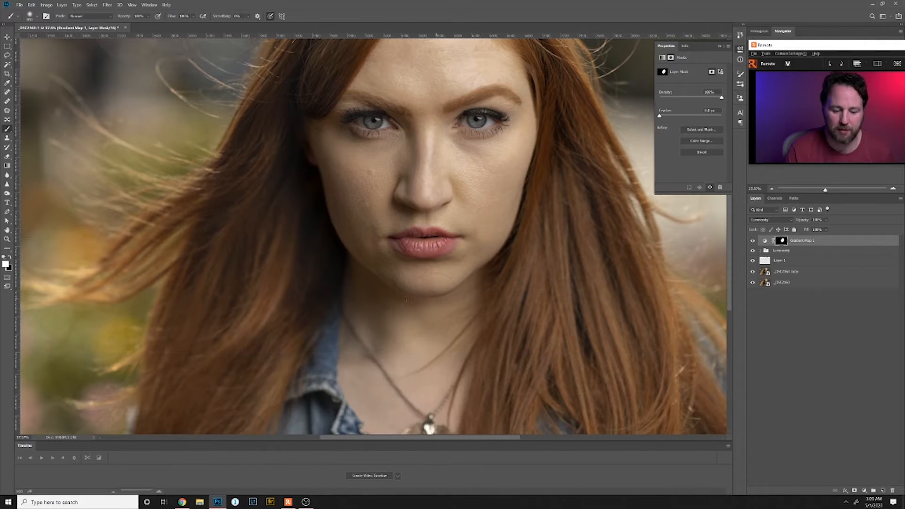
scroll(400, 310, down, 3)
mouse_move(380, 309)
mouse_down()
mouse_move(366, 325)
mouse_move(372, 340)
mouse_move(412, 339)
mouse_move(446, 311)
mouse_move(457, 330)
mouse_move(438, 405)
mouse_move(408, 357)
mouse_up()
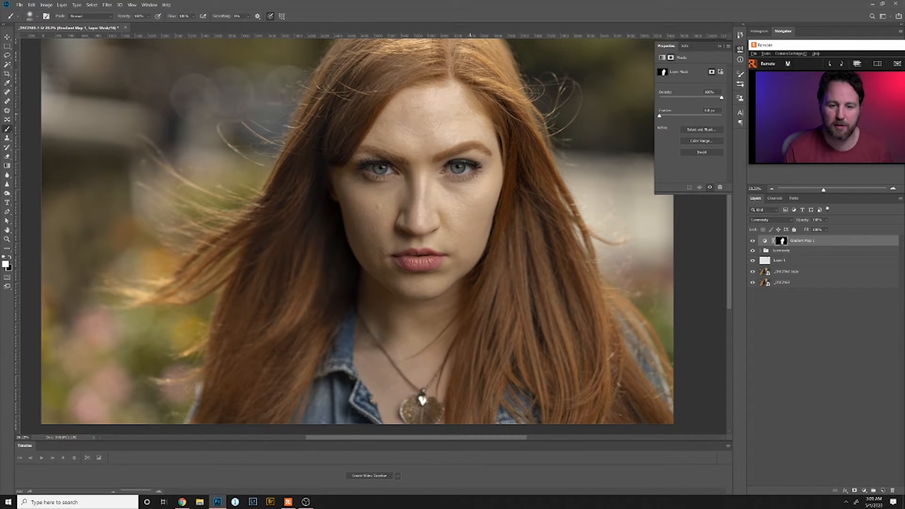
Extend the white area of the mask over the crown and the hair on both sides down to the shoulders
scroll(396, 88, down, 3)
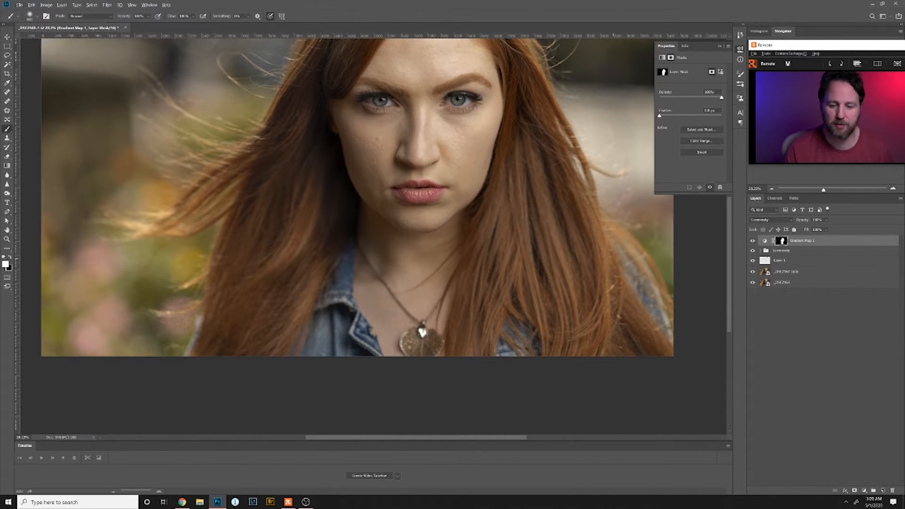
scroll(358, 235, up, 6)
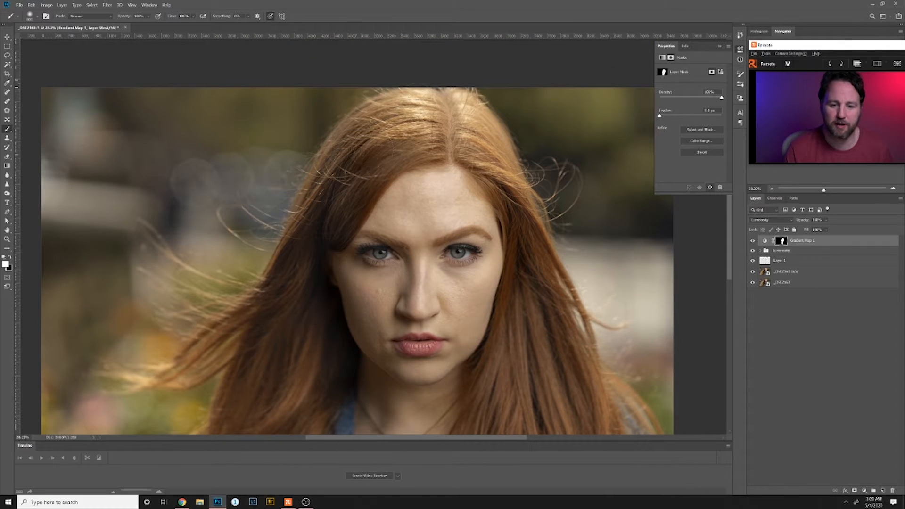
drag(409, 96, 500, 174)
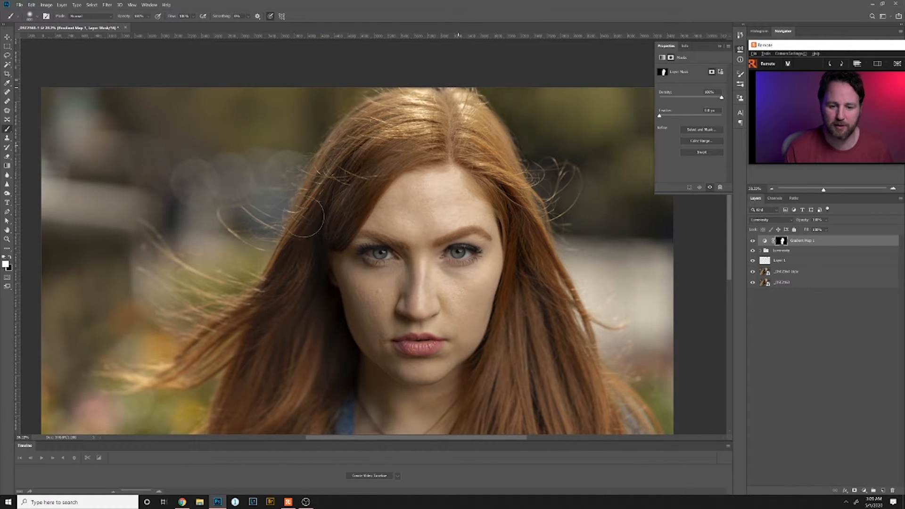
mouse_move(304, 216)
mouse_down()
mouse_move(292, 307)
mouse_move(299, 340)
mouse_move(320, 320)
mouse_up()
key(ctrl+z)
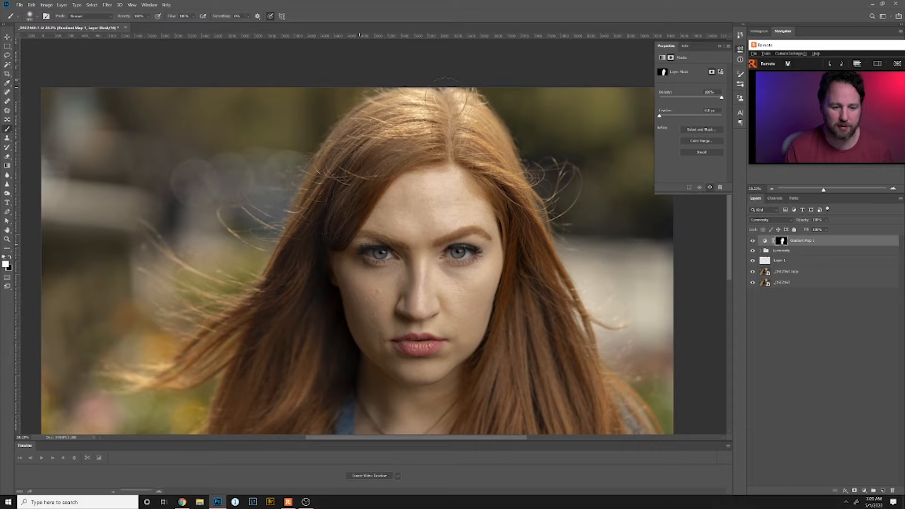
mouse_move(446, 99)
mouse_down()
mouse_move(424, 132)
mouse_move(396, 142)
mouse_move(340, 188)
mouse_move(473, 146)
mouse_up()
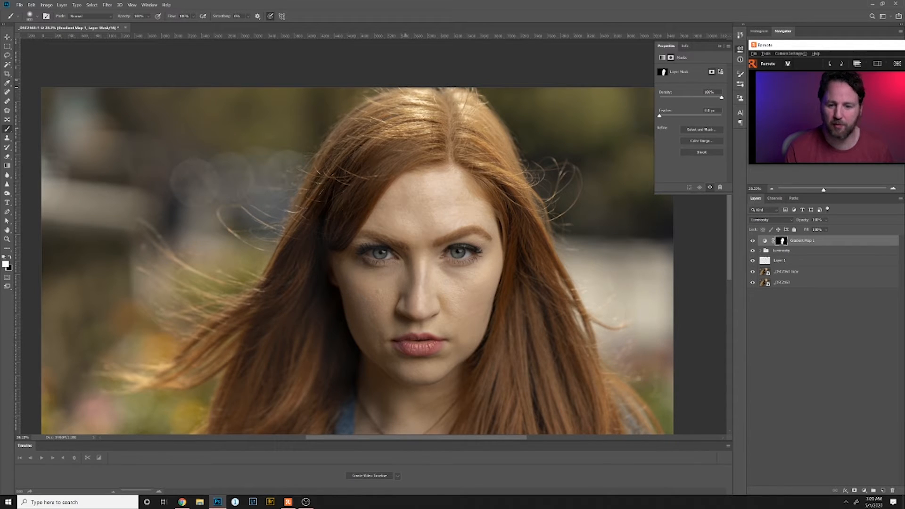
mouse_move(472, 104)
mouse_down()
mouse_move(500, 165)
mouse_move(509, 415)
mouse_move(540, 330)
mouse_up()
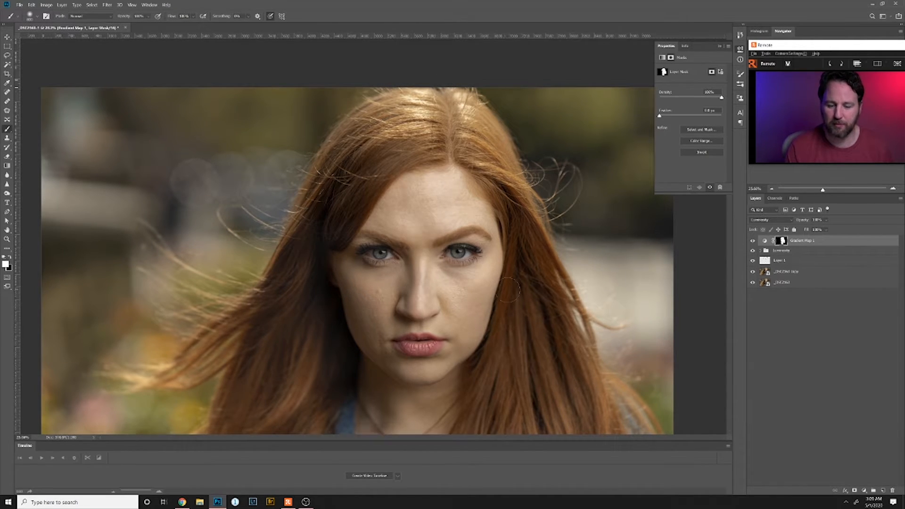
scroll(508, 289, down, 5)
mouse_move(466, 319)
mouse_down()
mouse_move(455, 359)
mouse_move(477, 253)
mouse_move(542, 370)
mouse_move(506, 304)
mouse_up()
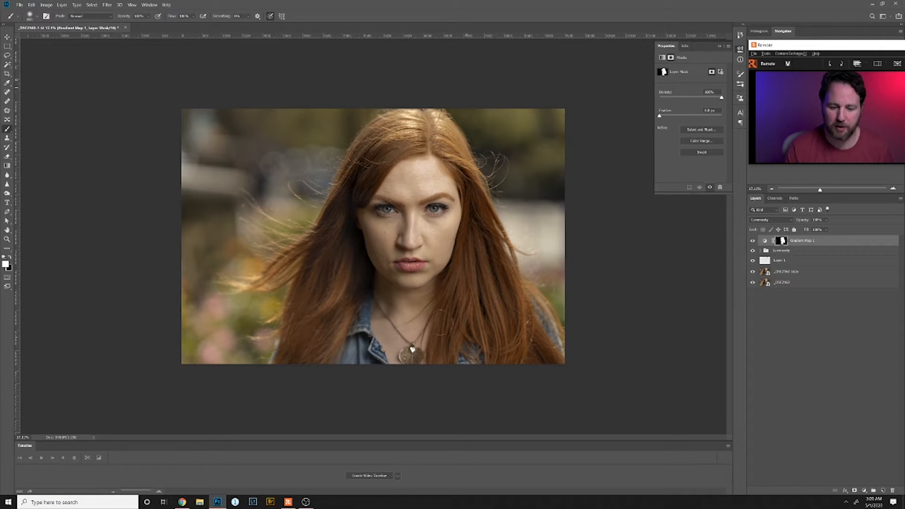
mouse_move(356, 341)
mouse_down()
mouse_move(316, 341)
mouse_move(332, 360)
mouse_move(354, 359)
mouse_move(292, 367)
mouse_move(332, 228)
mouse_move(306, 259)
mouse_move(316, 243)
mouse_move(333, 270)
mouse_move(335, 227)
mouse_move(371, 171)
mouse_up()
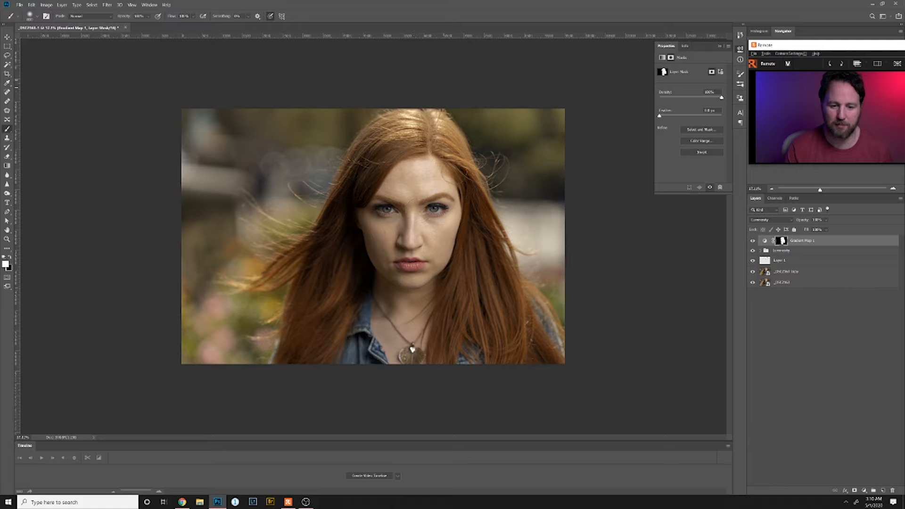
mouse_move(505, 275)
mouse_down()
mouse_move(557, 337)
mouse_move(448, 325)
mouse_up()
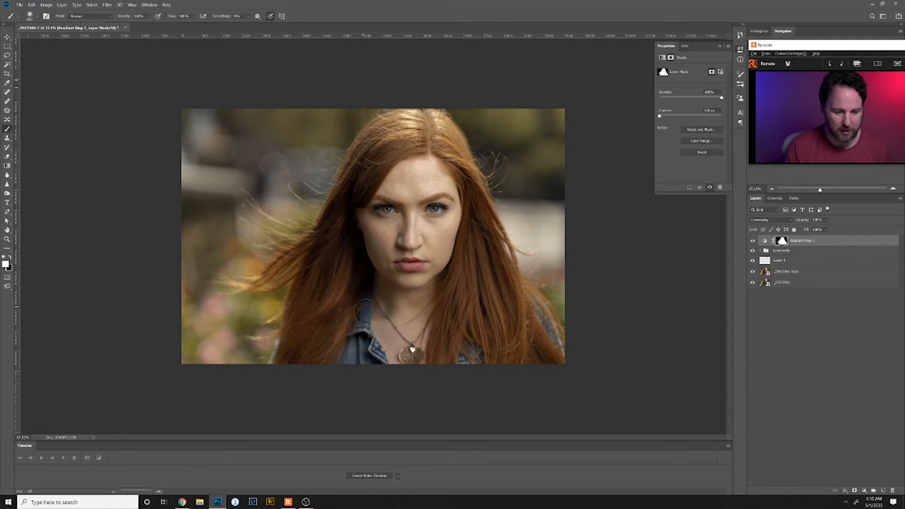
Refine the Gradient Map 1 mask's edges along the hair with a smaller brush, alternating black and white paint
key(x)
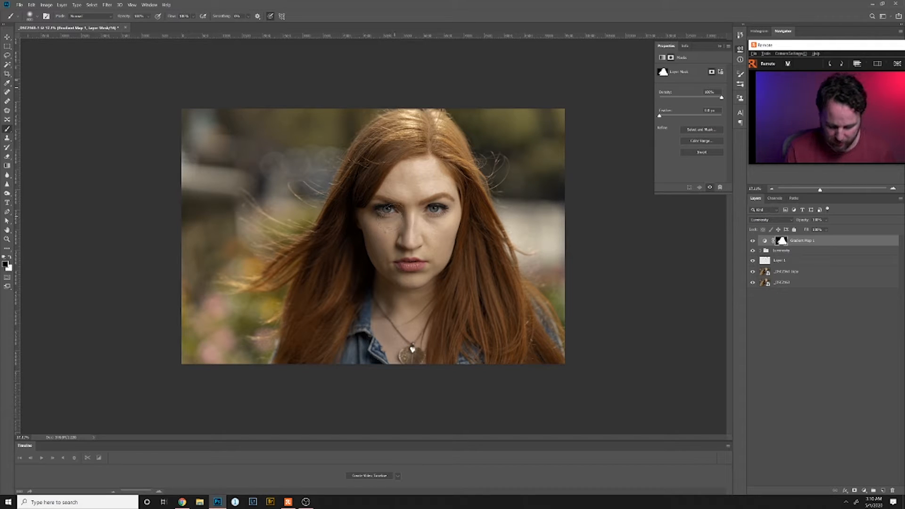
key([)
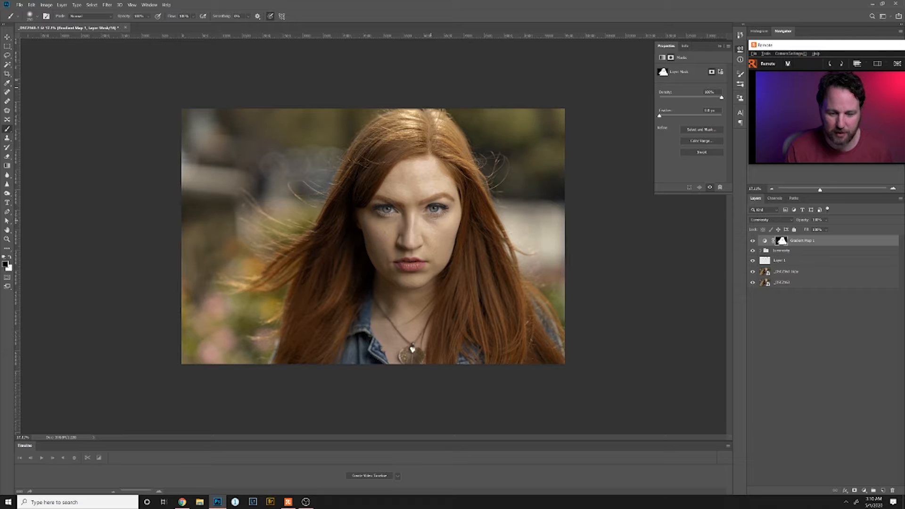
key(x)
key(x)
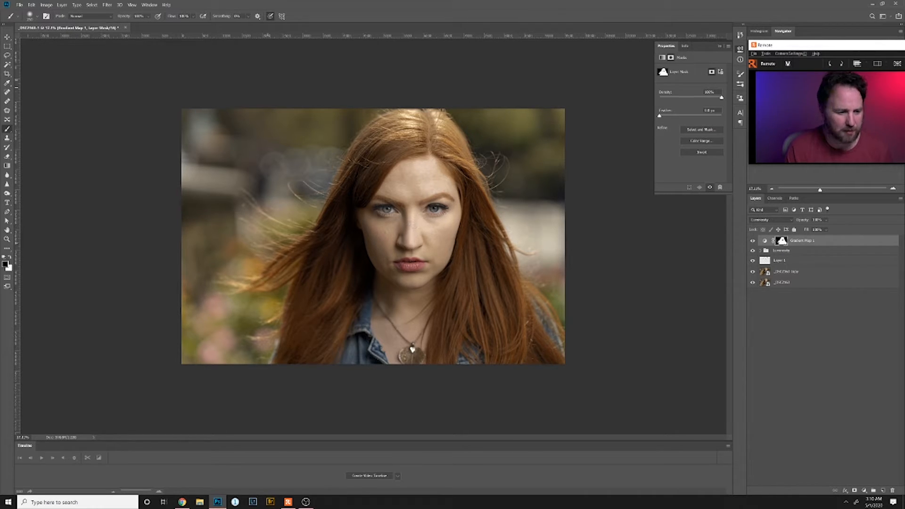
click(10, 257)
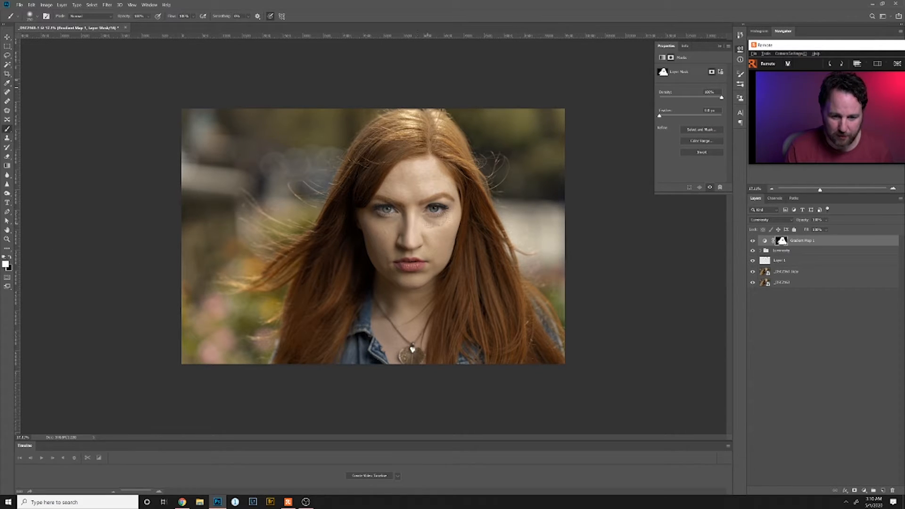
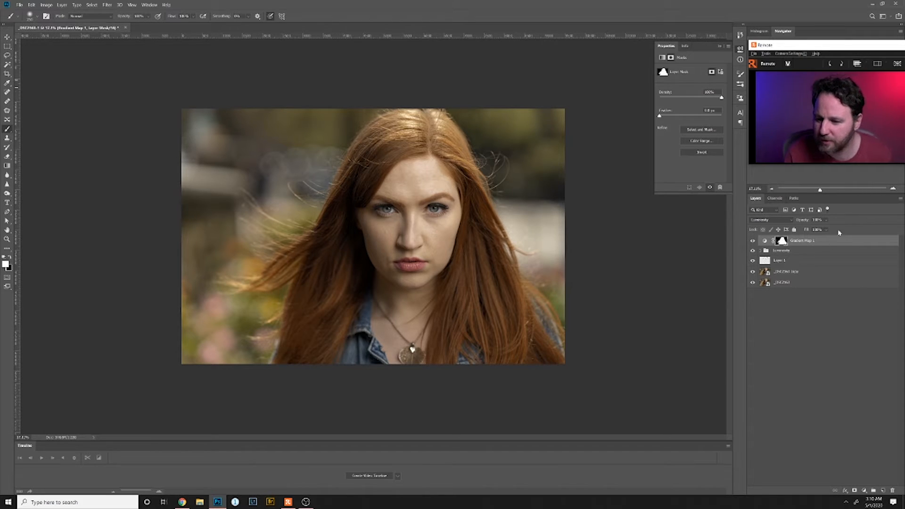
Set the Gradient Map 1 layer's blend mode to Saturation so the masked area shows in grayscale
click(826, 220)
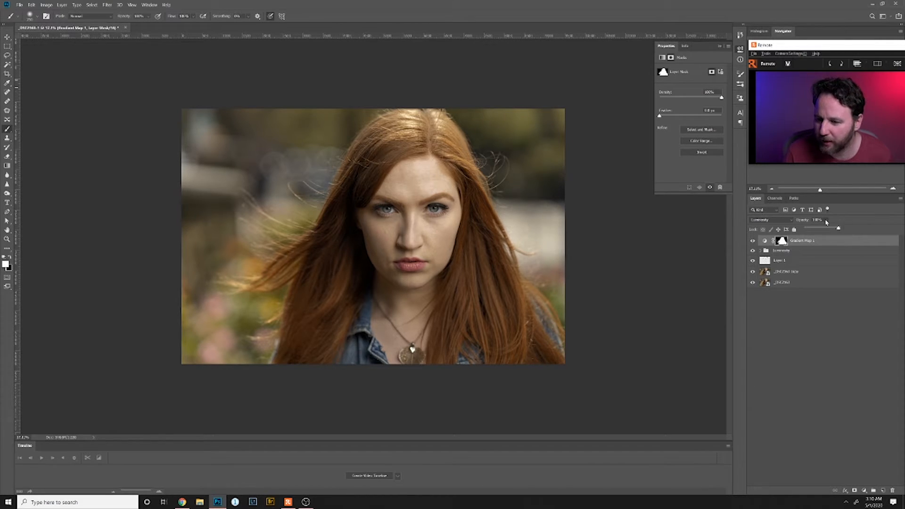
click(770, 220)
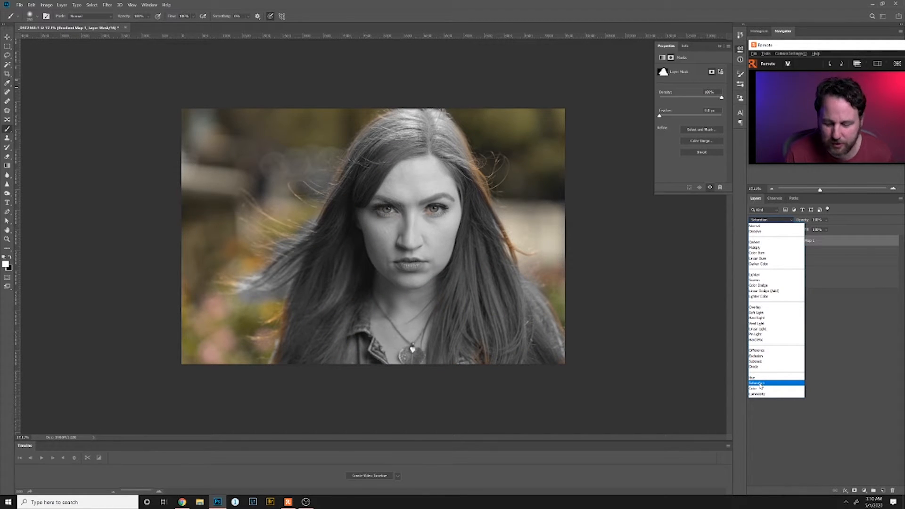
click(761, 384)
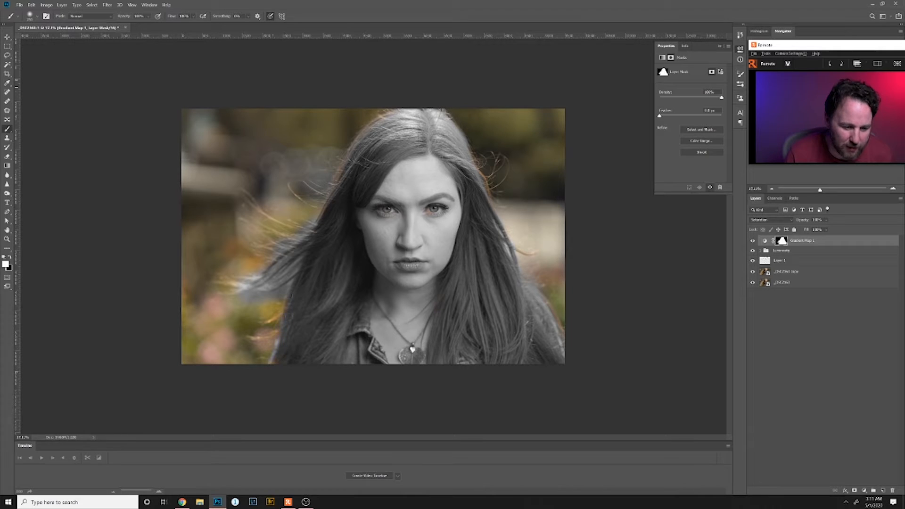
Refine the mask around the wind-blown hair, painting white over the flyaway strands and black over the background spill
key(x)
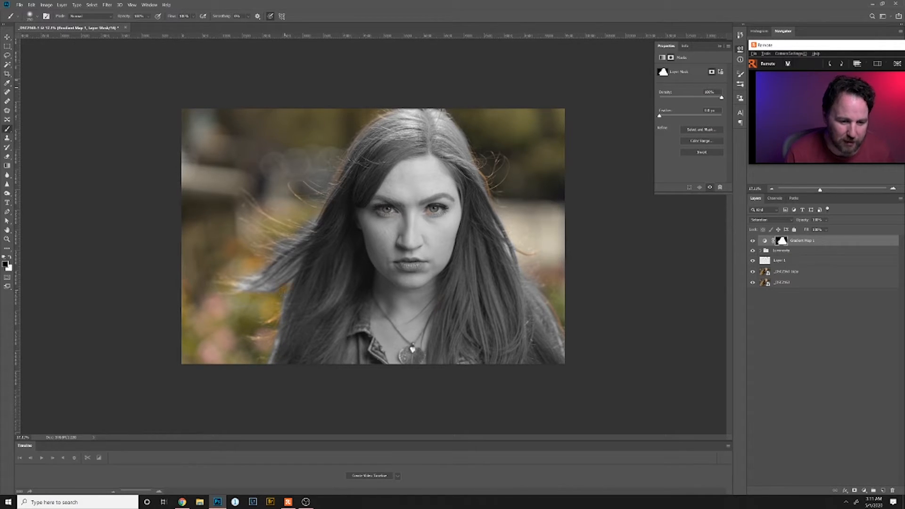
key(x)
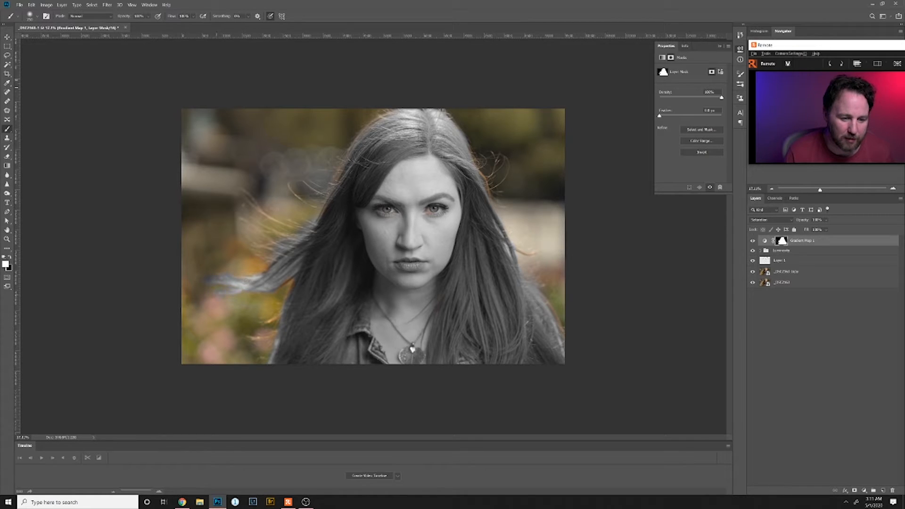
key(x)
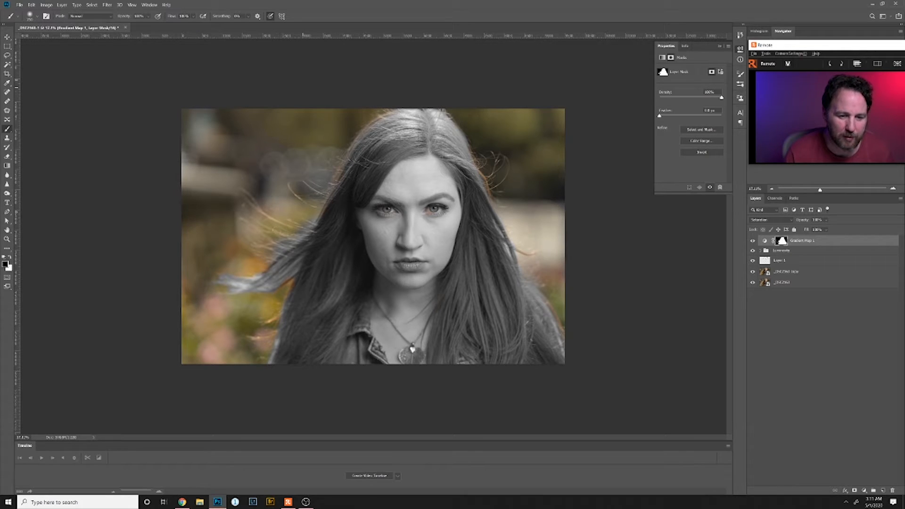
key(x)
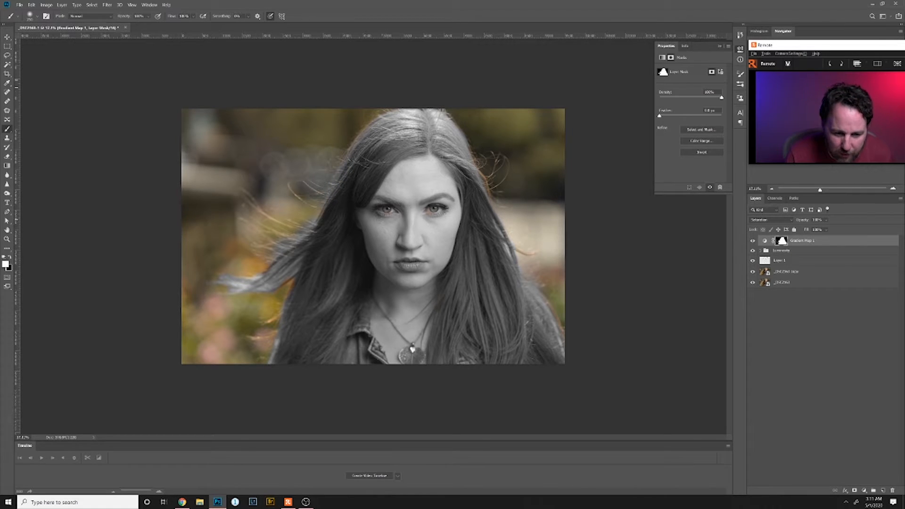
Paint black on the mask over both eyes to exclude them from the gradient map
drag(395, 236, 424, 223)
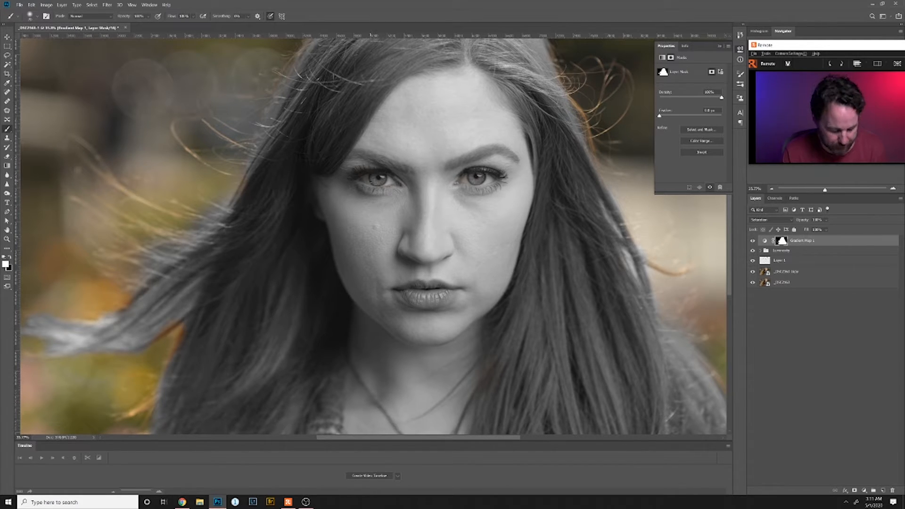
key(x)
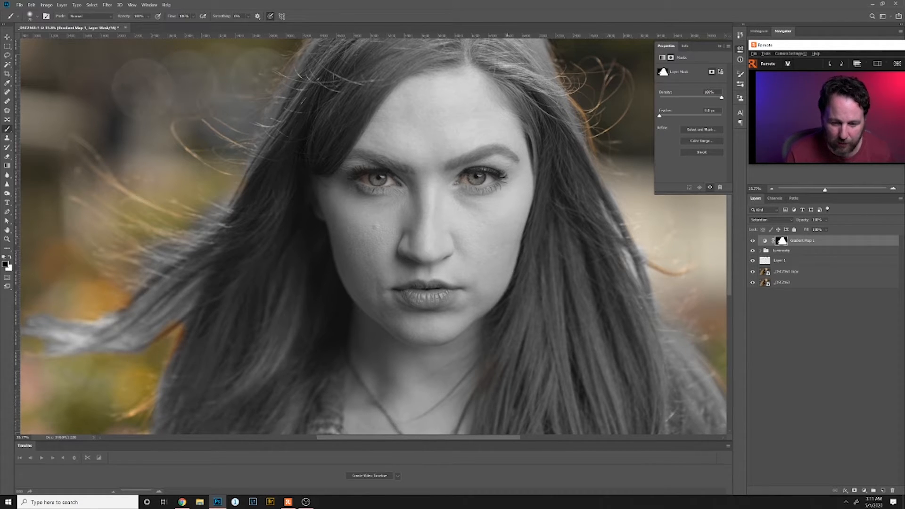
scroll(479, 239, down, 1)
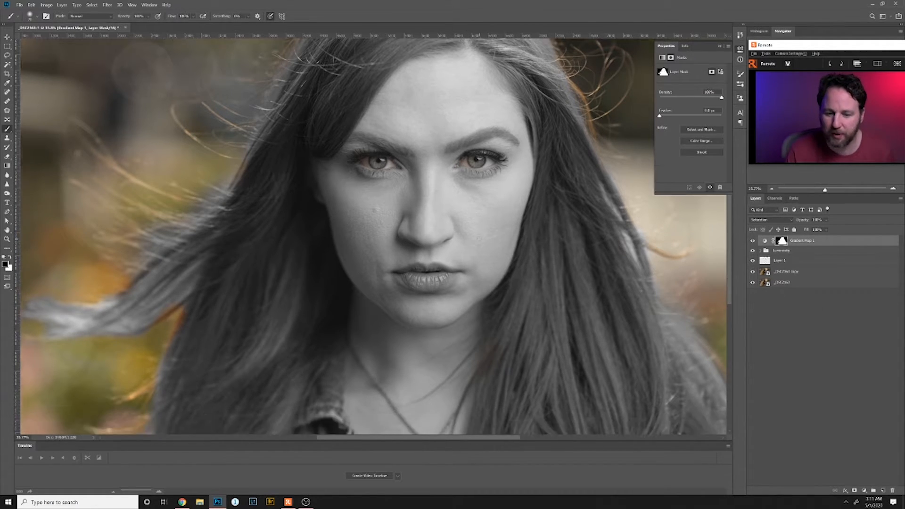
scroll(542, 241, down, 1)
alt+scroll(542, 242, down, 3)
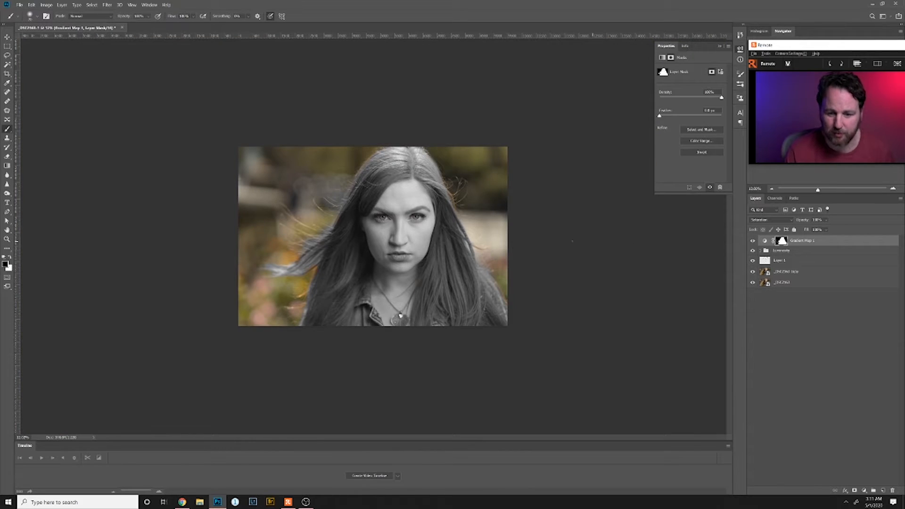
Paint white on the mask over the stray curl beside the hair near the light background
alt+scroll(573, 241, up, 3)
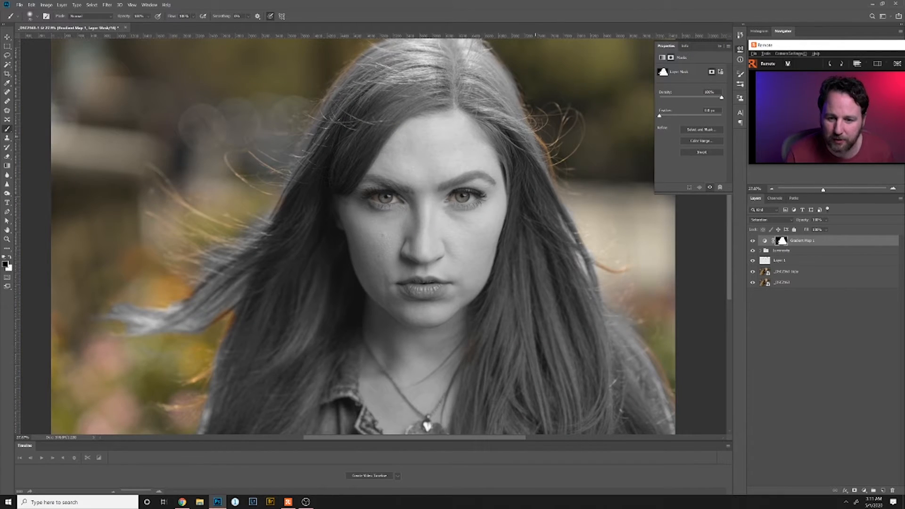
key(x)
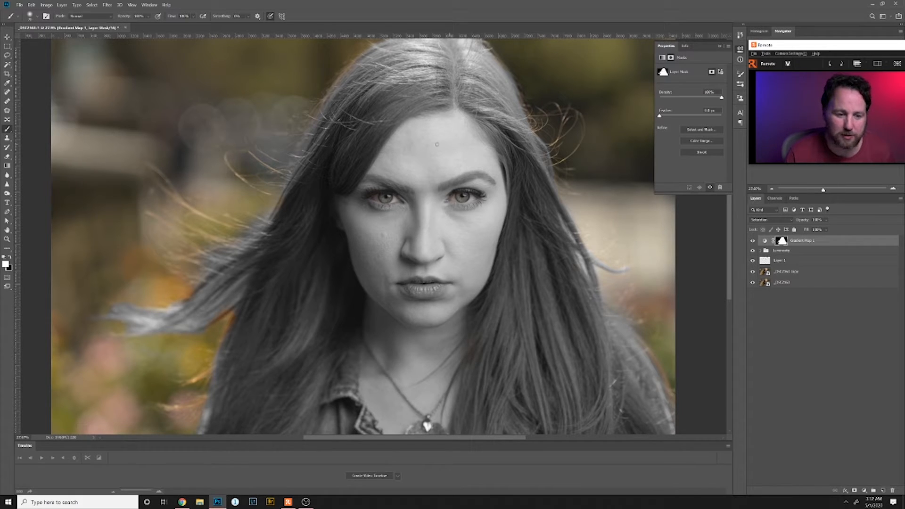
scroll(296, 180, down, 4)
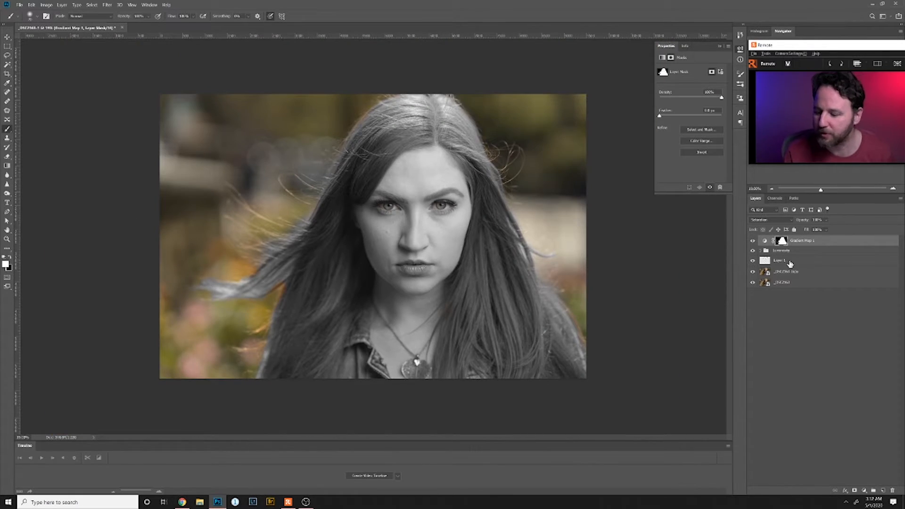
Try the Color blend mode on the Gradient Map 1 layer and return it to Luminosity
click(773, 221)
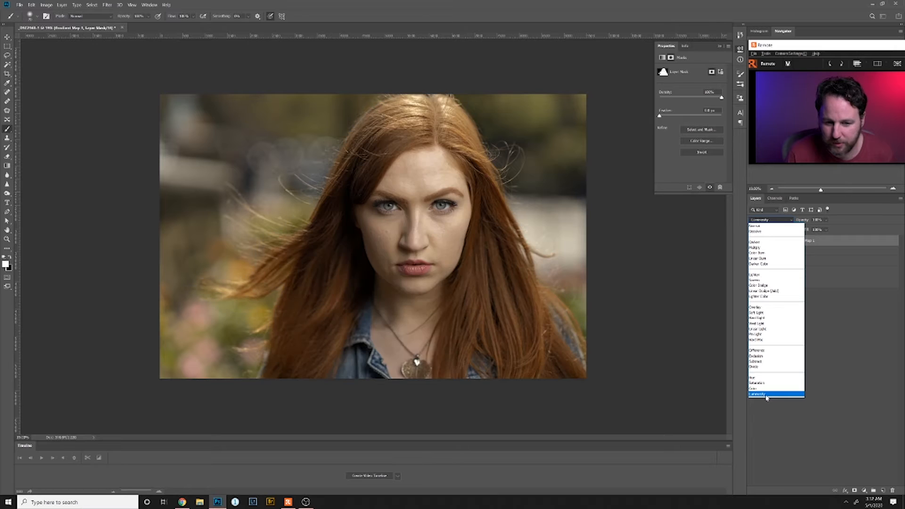
click(766, 388)
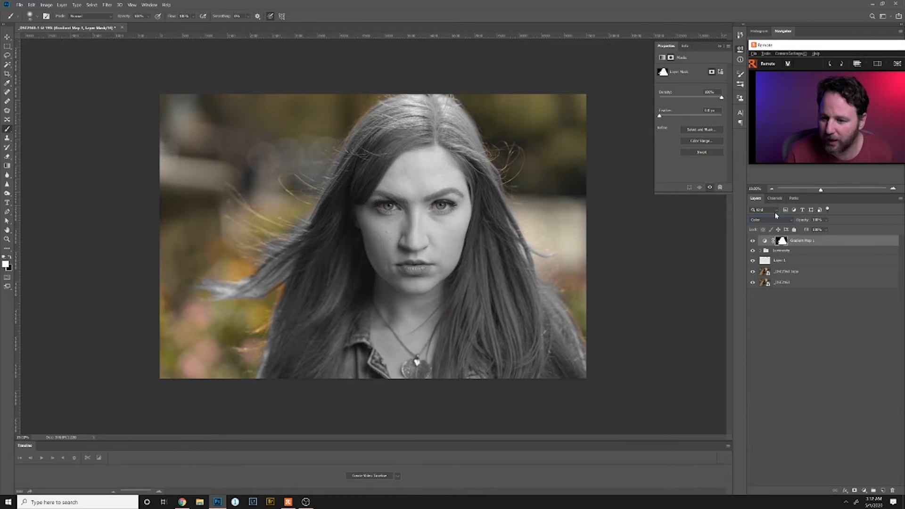
click(769, 221)
click(763, 385)
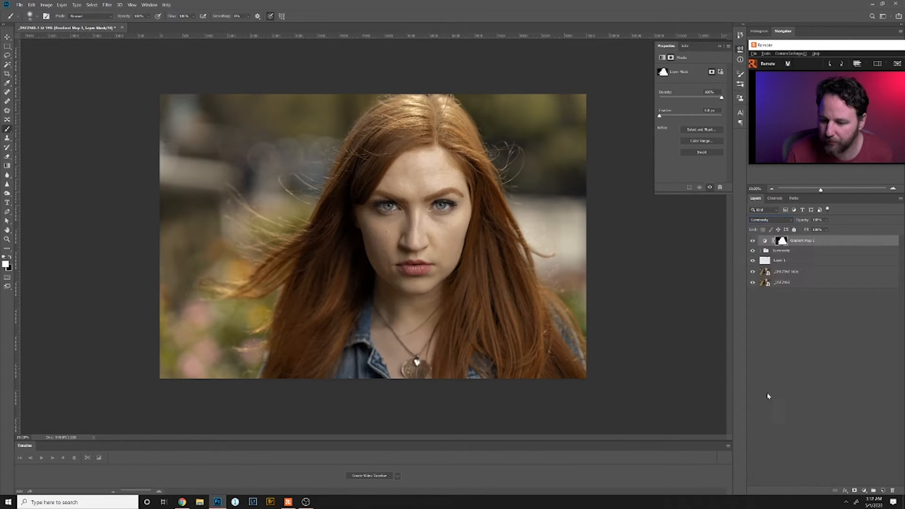
Lower the Gradient Map 1 layer's opacity to 49% and compare the portrait with and without it
click(826, 220)
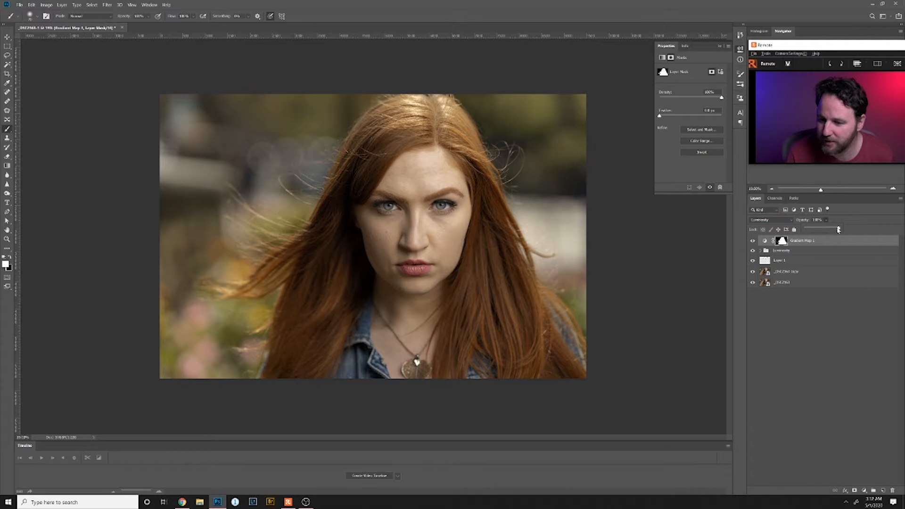
mouse_move(838, 229)
mouse_down()
mouse_move(805, 233)
mouse_move(840, 227)
mouse_move(821, 232)
mouse_up()
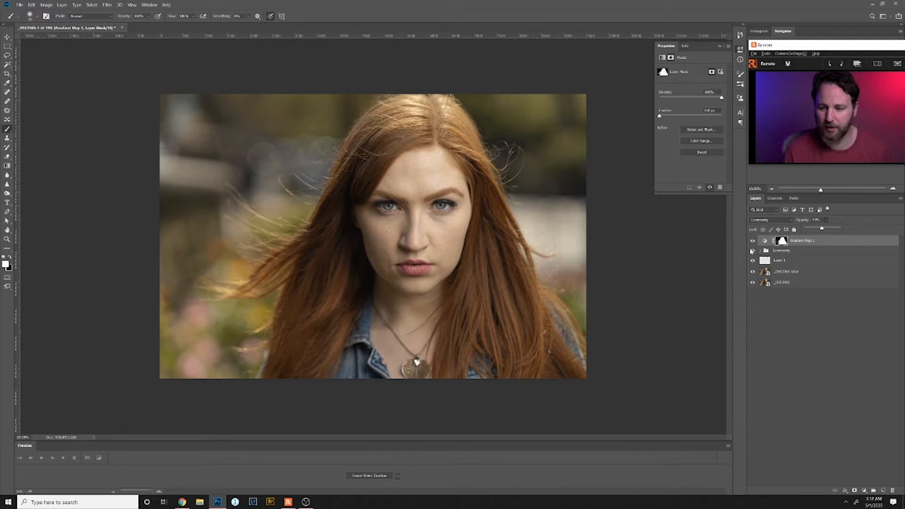
click(753, 242)
click(753, 242)
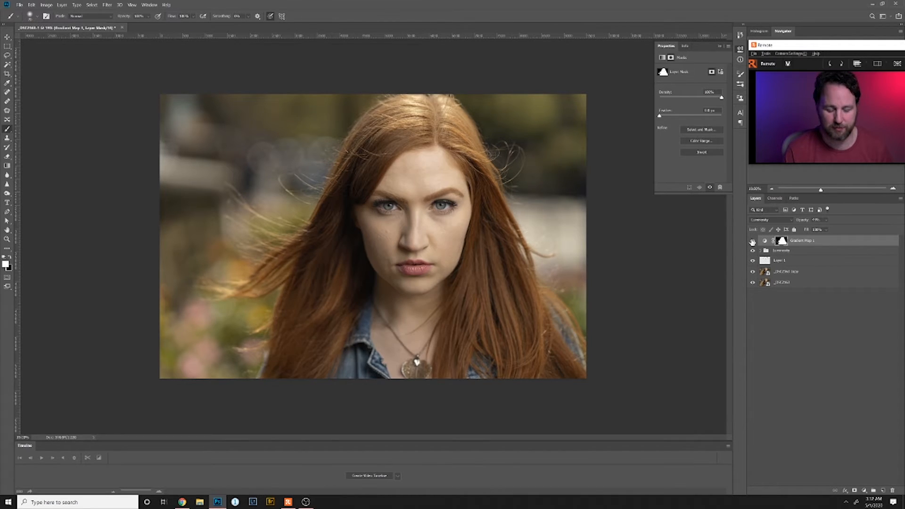
scroll(364, 263, up, 3)
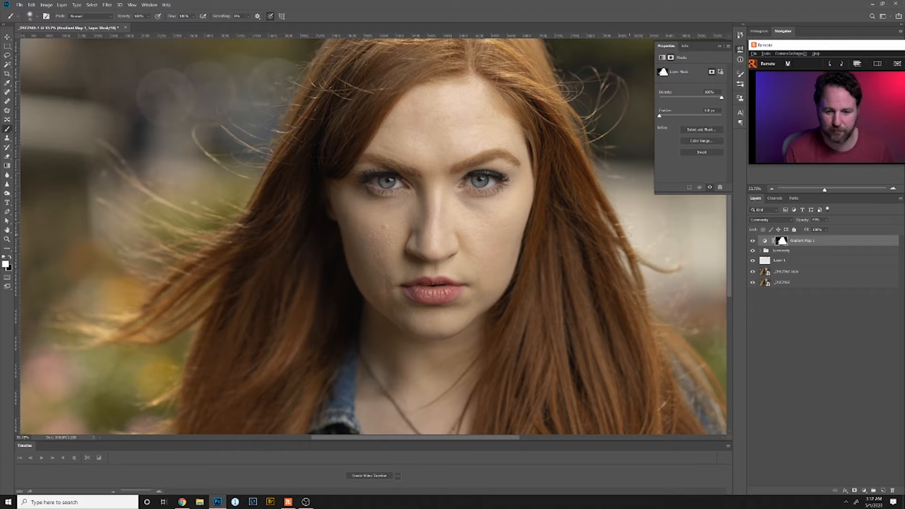
scroll(492, 198, down, 4)
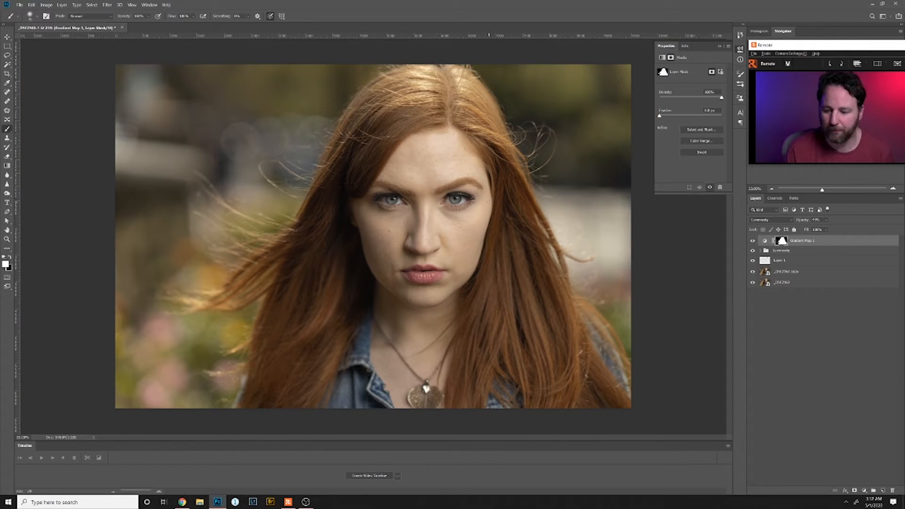
Add a Color Lookup adjustment layer using the Fuji ETERNA 250D Fuji 3510 (by Adobe).cube LUT, blended in Color mode
click(865, 490)
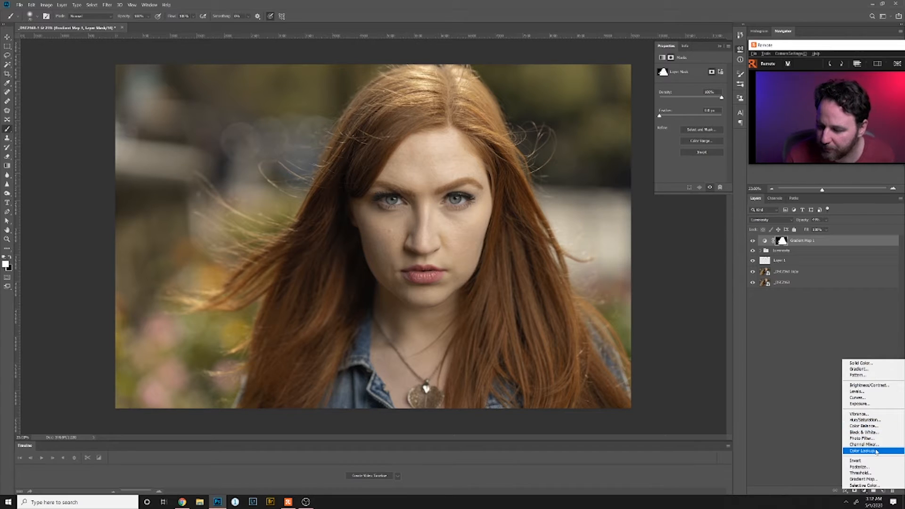
click(868, 450)
click(714, 70)
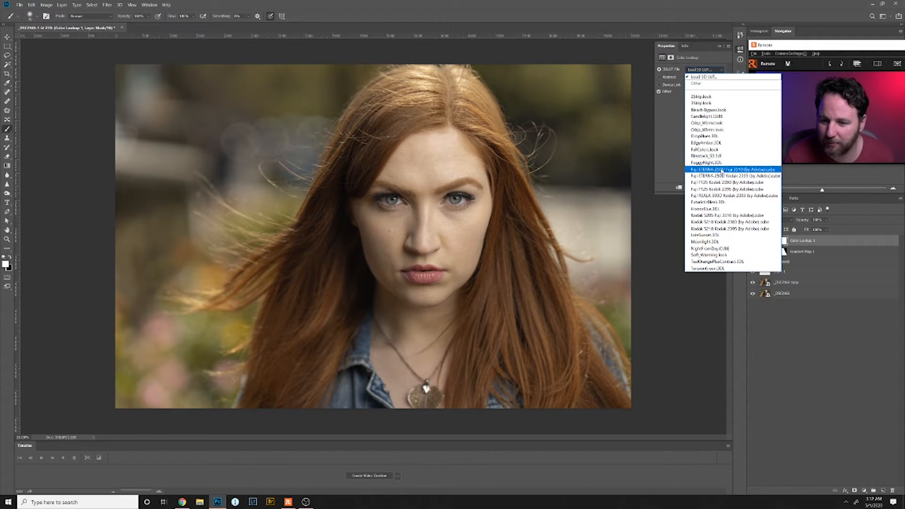
click(722, 170)
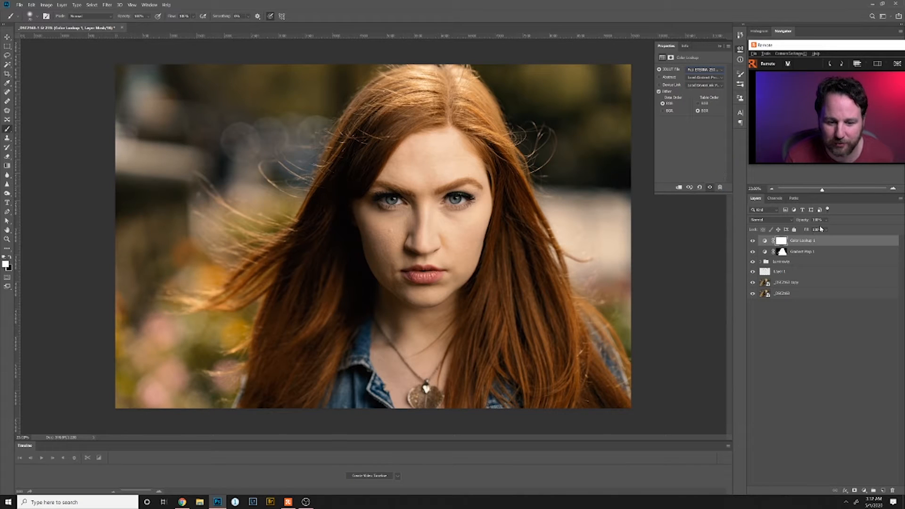
click(772, 220)
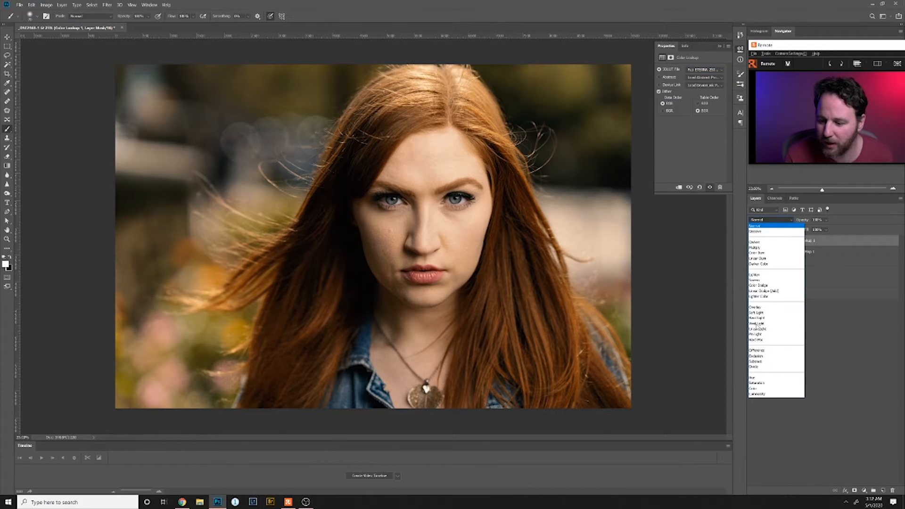
click(762, 389)
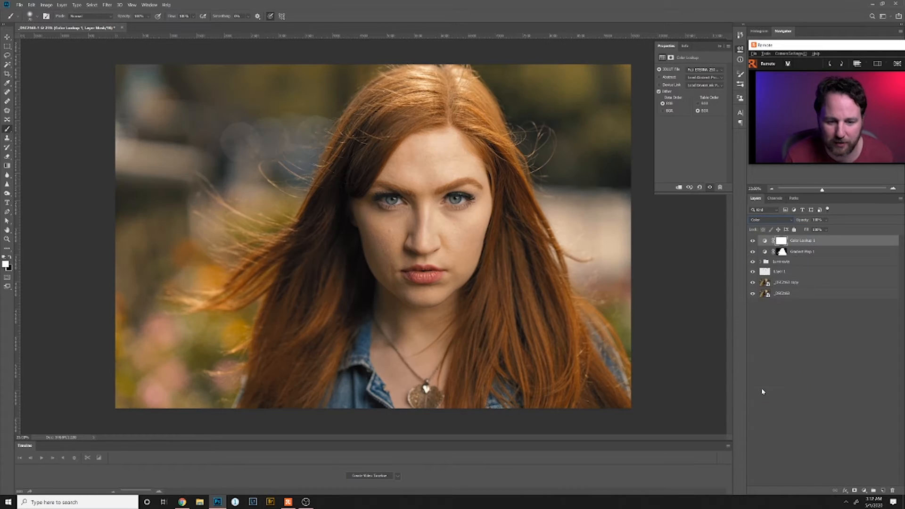
Lower the Color Lookup 1 layer's opacity to about 29% and compare the portrait with and without it
click(826, 219)
drag(840, 228, 815, 233)
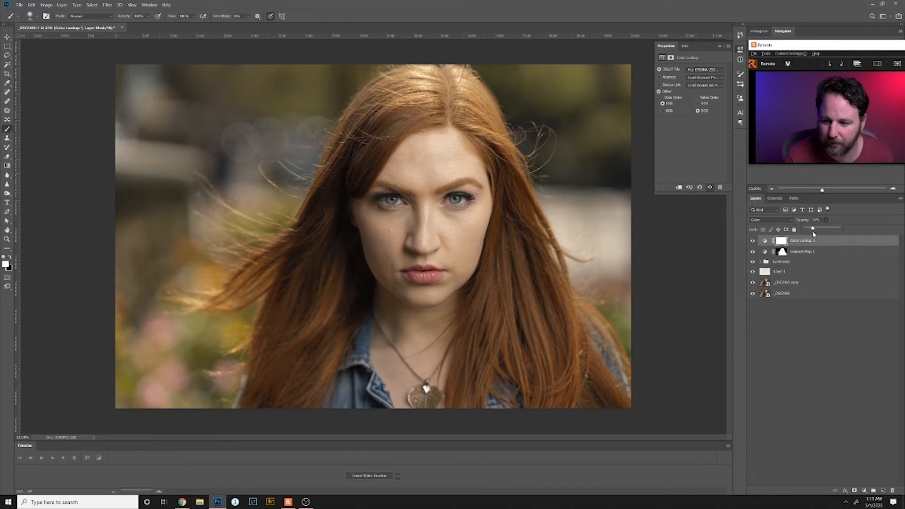
drag(813, 234, 815, 234)
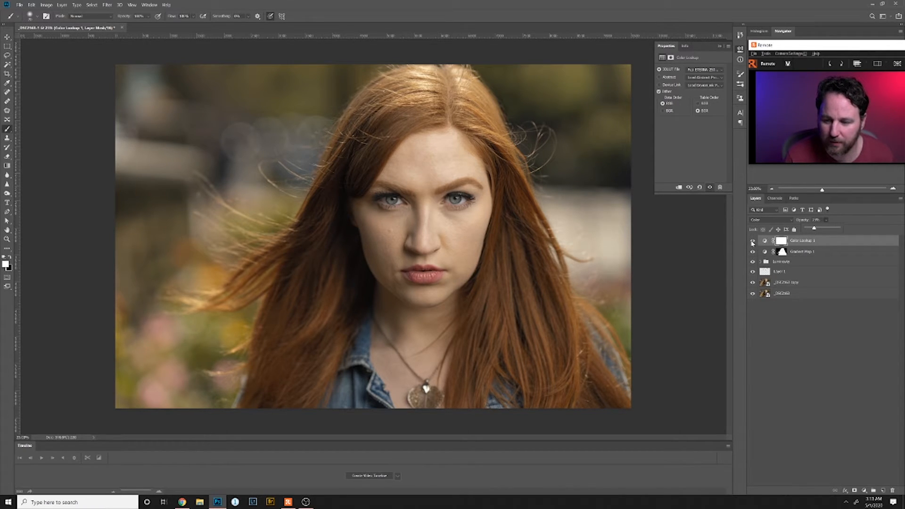
click(752, 242)
click(752, 243)
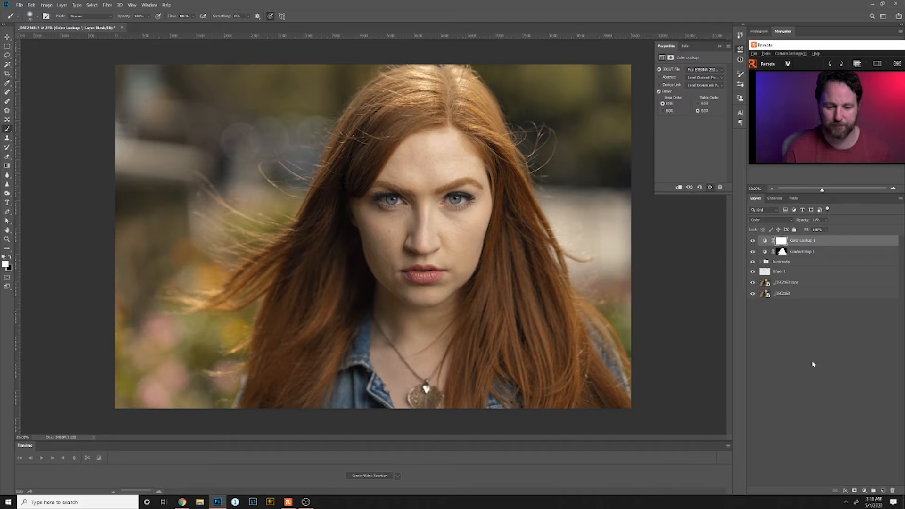
Fine-tune the Color Lookup 1 layer's opacity with a slight adjustment
click(829, 220)
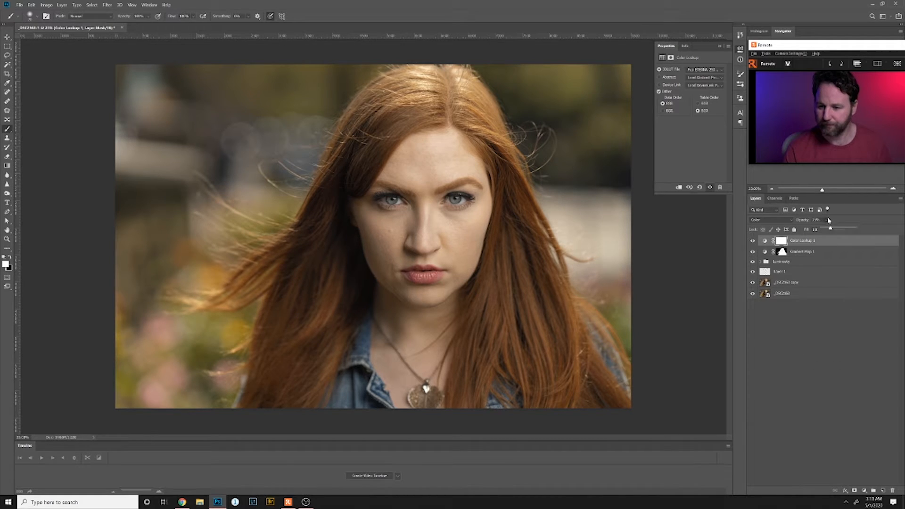
drag(830, 228, 832, 230)
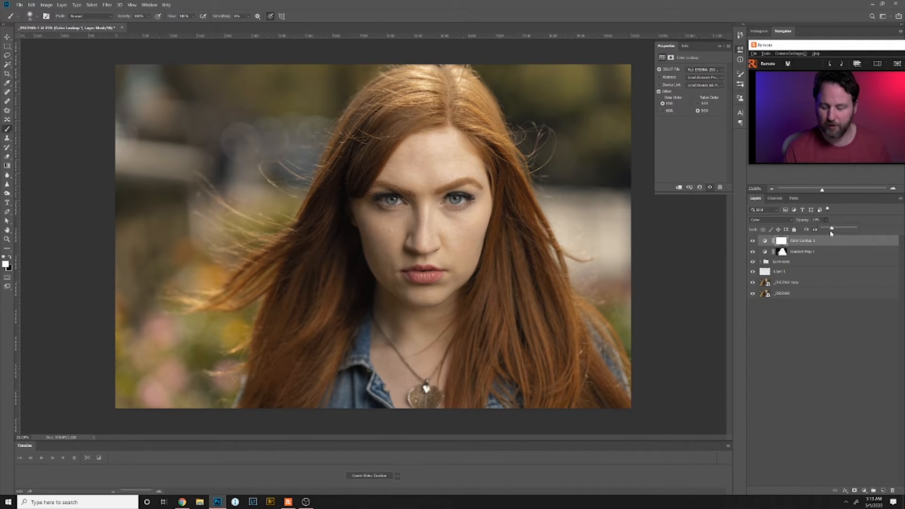
Add a Selective Color adjustment layer and set the cyan in the Whites to about +5%
click(865, 491)
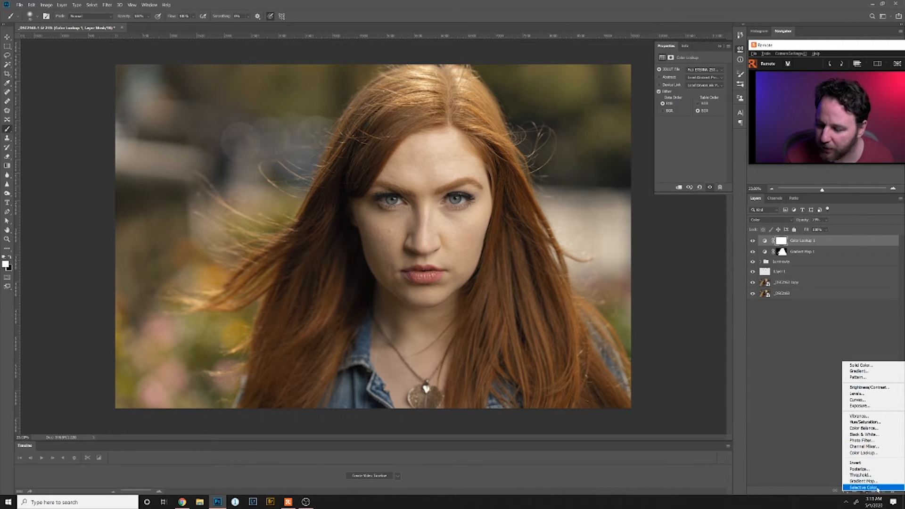
click(877, 489)
click(697, 77)
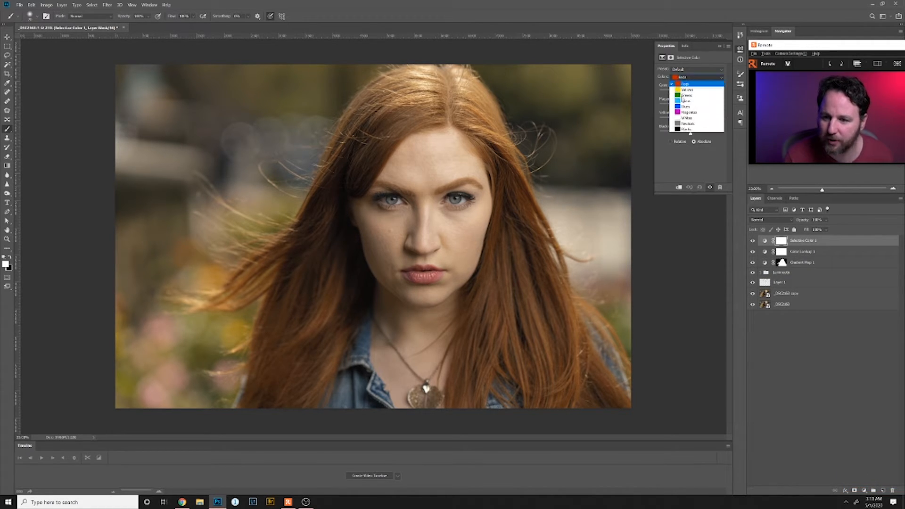
click(686, 118)
drag(691, 93, 702, 93)
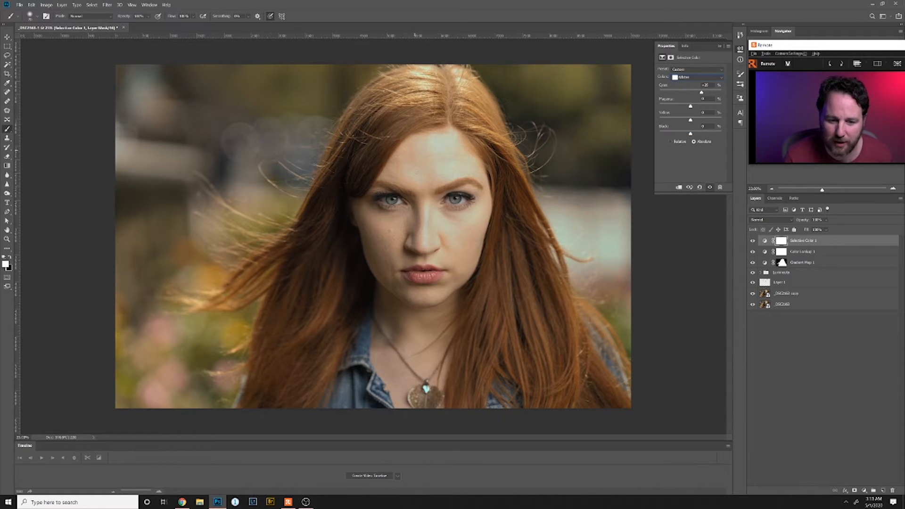
drag(702, 93, 692, 92)
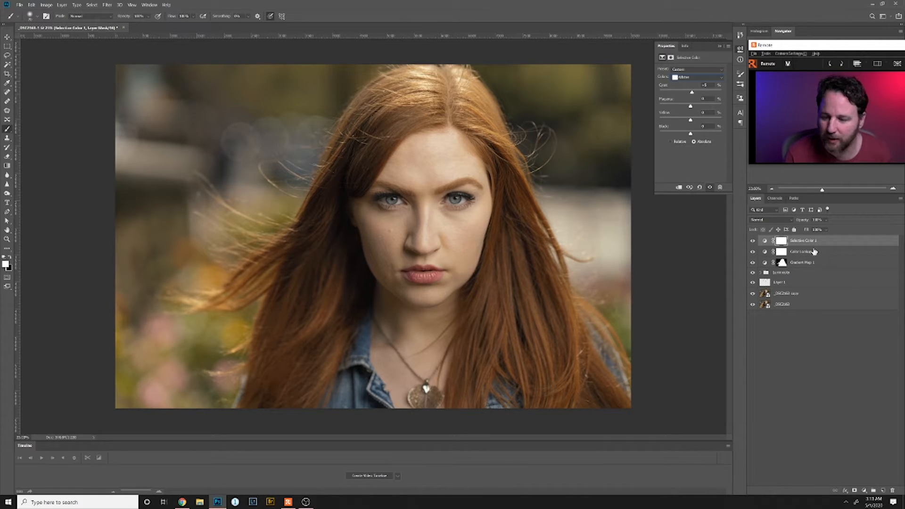
Add a second Selective Color adjustment layer and slightly reduce the yellow in the Blacks
click(865, 490)
click(863, 487)
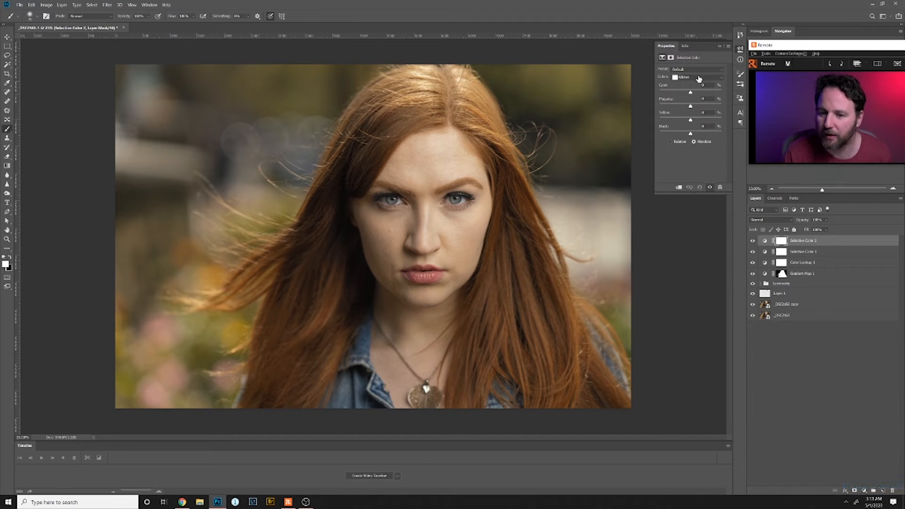
click(698, 78)
click(687, 129)
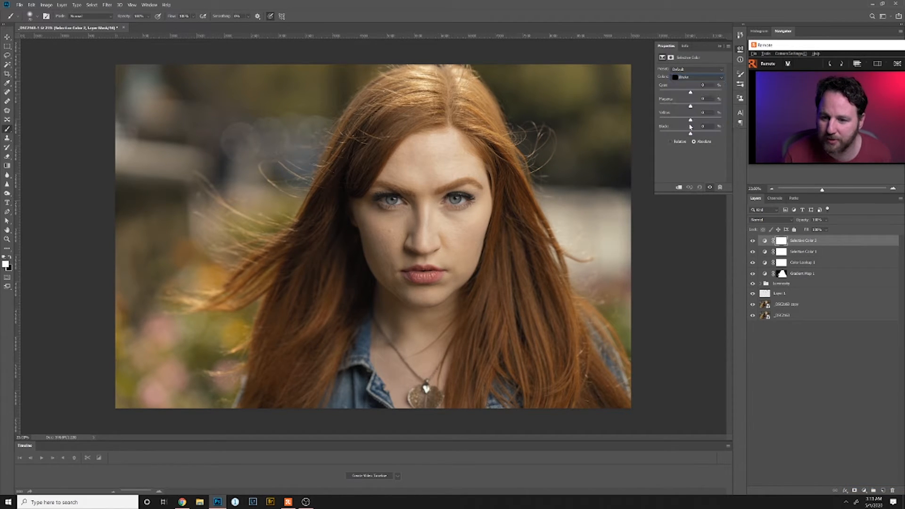
mouse_move(690, 120)
mouse_down()
mouse_move(675, 123)
mouse_move(690, 121)
mouse_up()
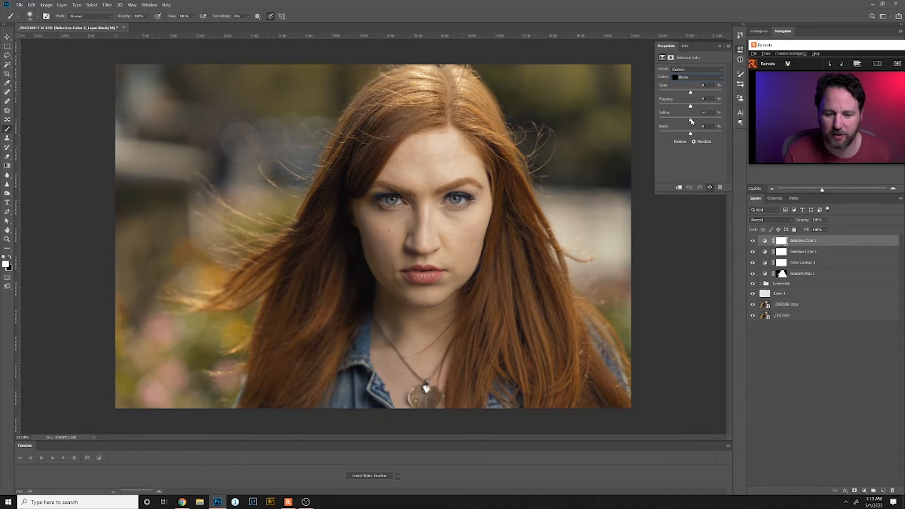
drag(690, 122, 690, 122)
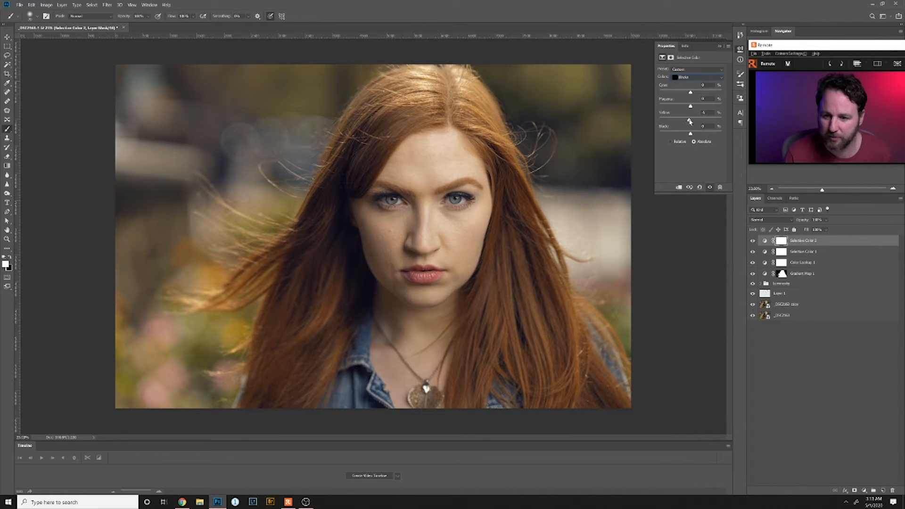
drag(689, 121, 690, 122)
Add a Photo Filter adjustment layer with Warming Filter (85) and raise its density
click(864, 490)
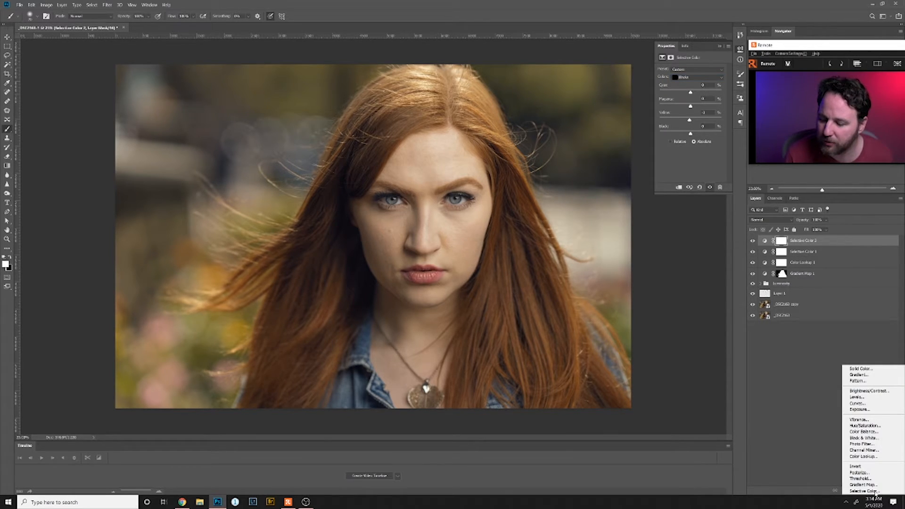
click(870, 444)
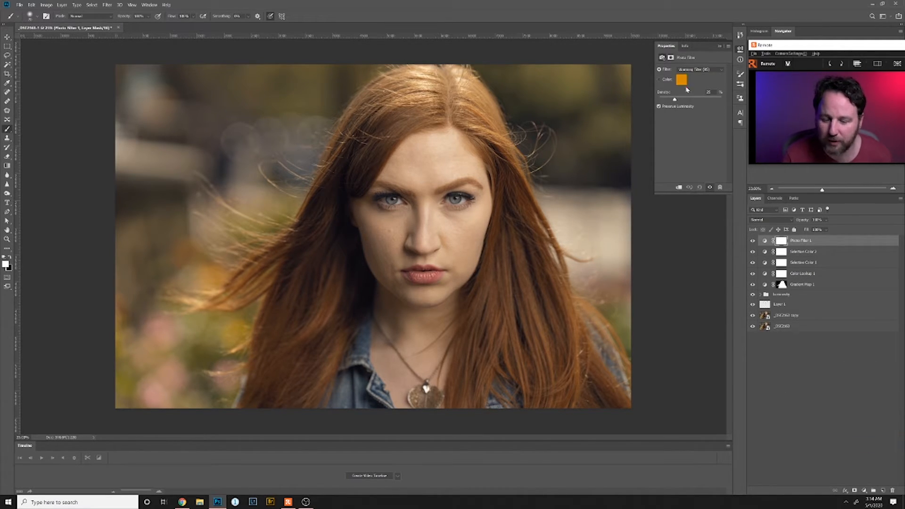
mouse_move(674, 100)
mouse_down()
mouse_move(699, 100)
mouse_move(675, 101)
mouse_up()
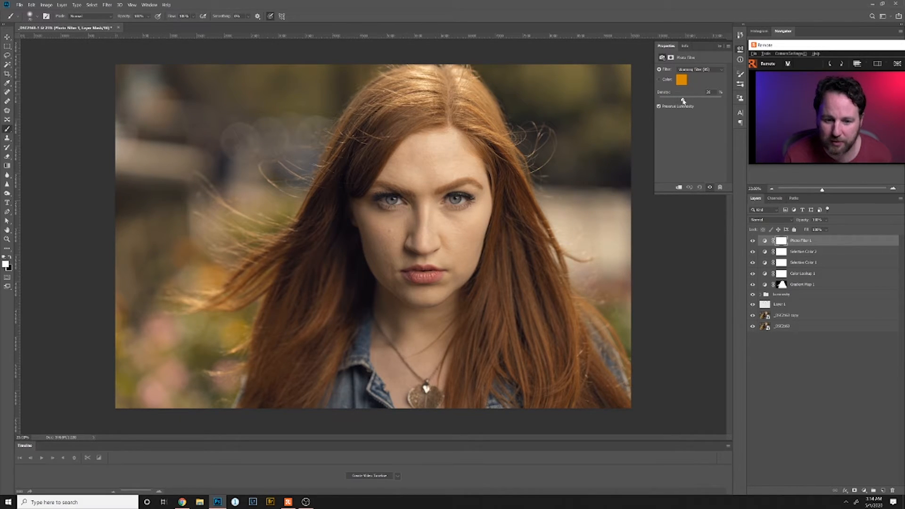
Try Cooling Filter (LBB) and Cooling Filter (80) on the Photo Filter 1 layer at different densities
click(689, 71)
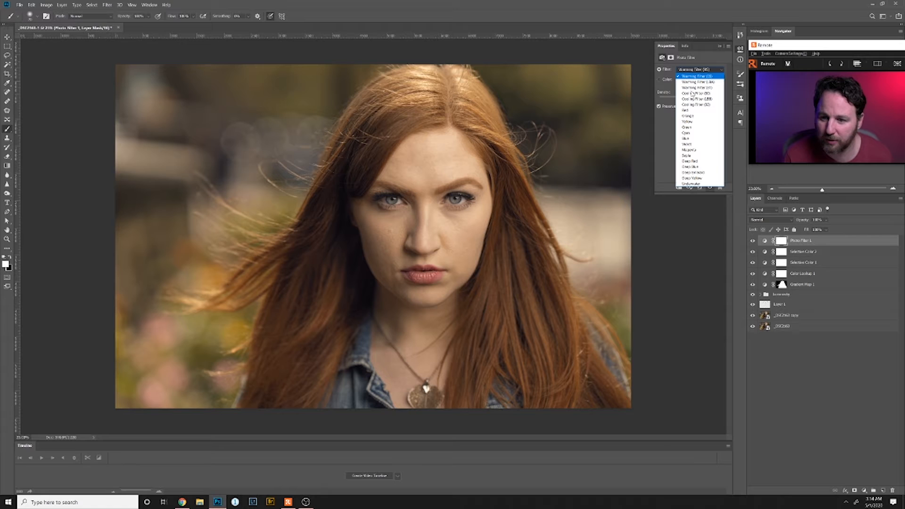
click(691, 99)
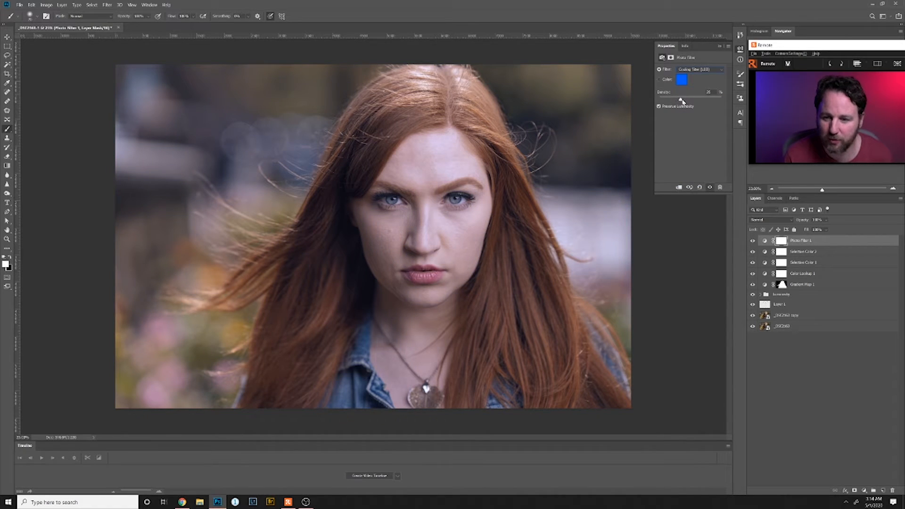
mouse_move(682, 100)
mouse_down()
mouse_move(696, 100)
mouse_move(665, 100)
mouse_move(673, 102)
mouse_up()
click(701, 71)
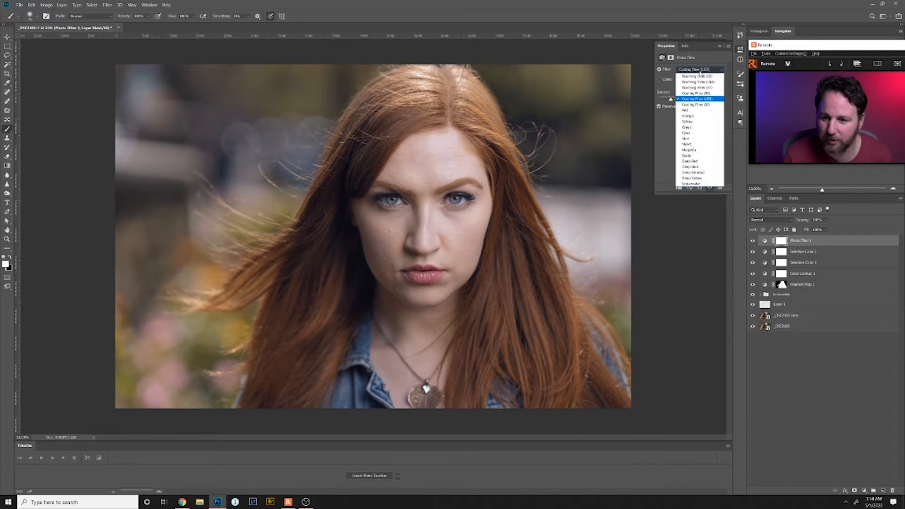
click(694, 88)
drag(671, 100, 676, 104)
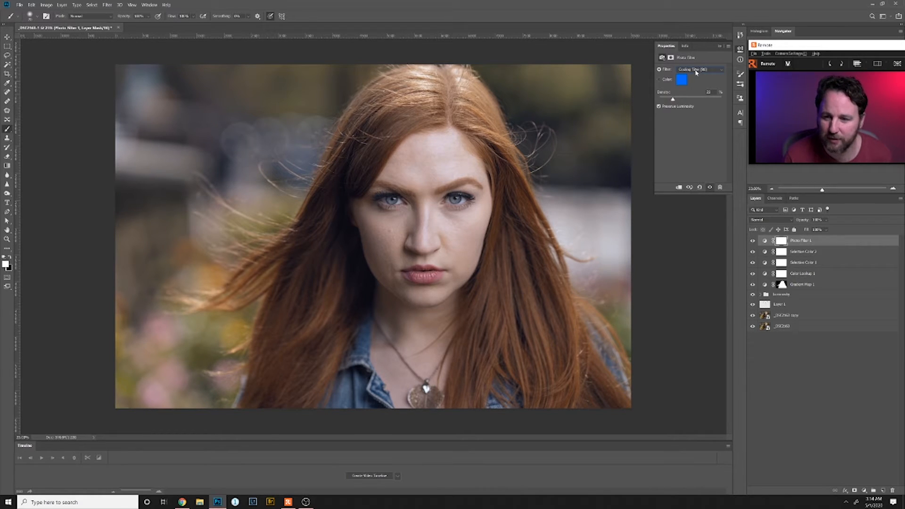
Use Cooling Filter (82) on the Photo Filter 1 layer at about 10% density, comparing the portrait with and without it
click(698, 71)
click(690, 106)
drag(674, 100, 670, 101)
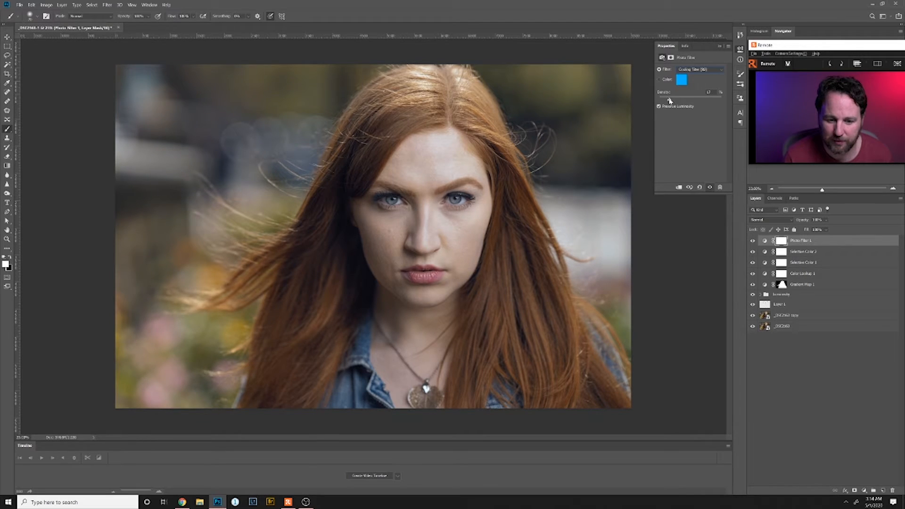
click(699, 69)
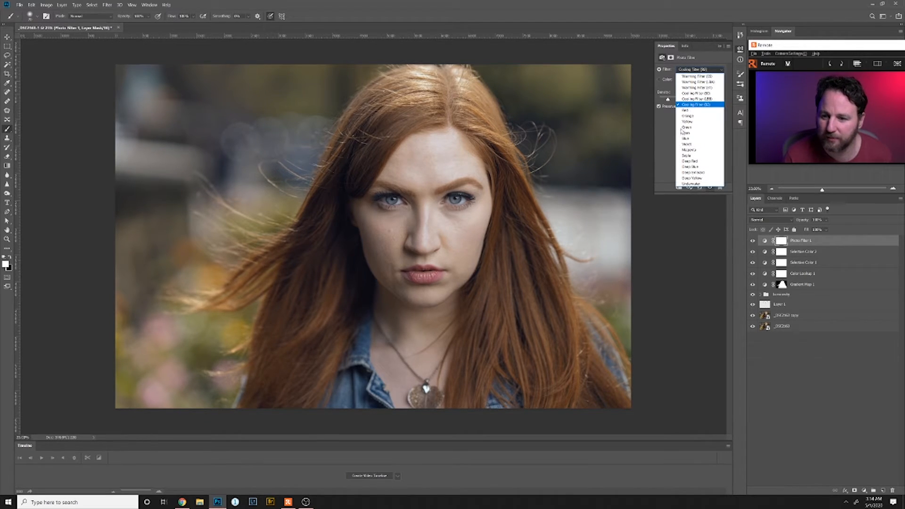
click(669, 101)
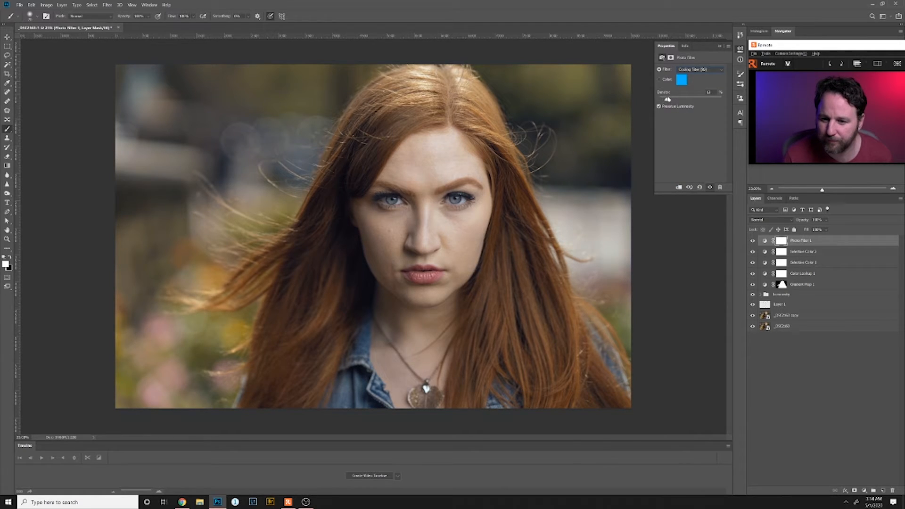
drag(667, 99, 671, 98)
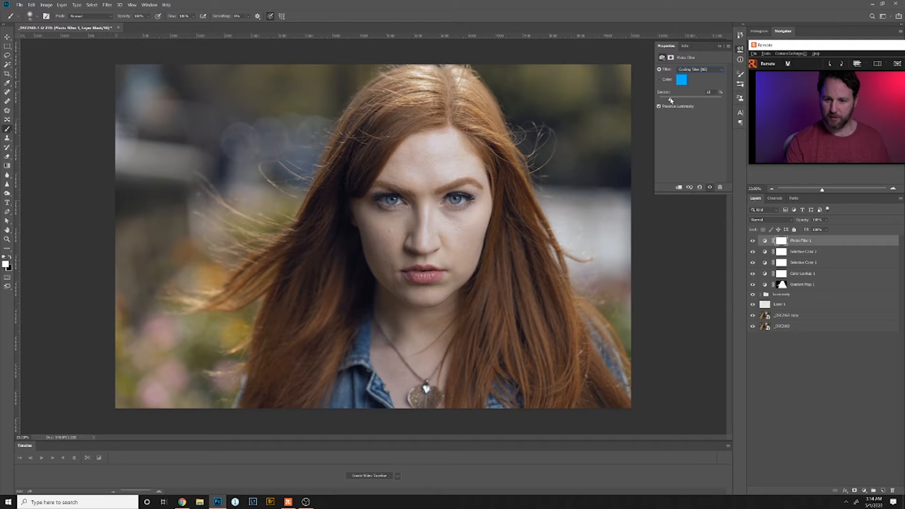
drag(669, 99, 668, 101)
click(753, 241)
click(753, 241)
drag(665, 100, 665, 101)
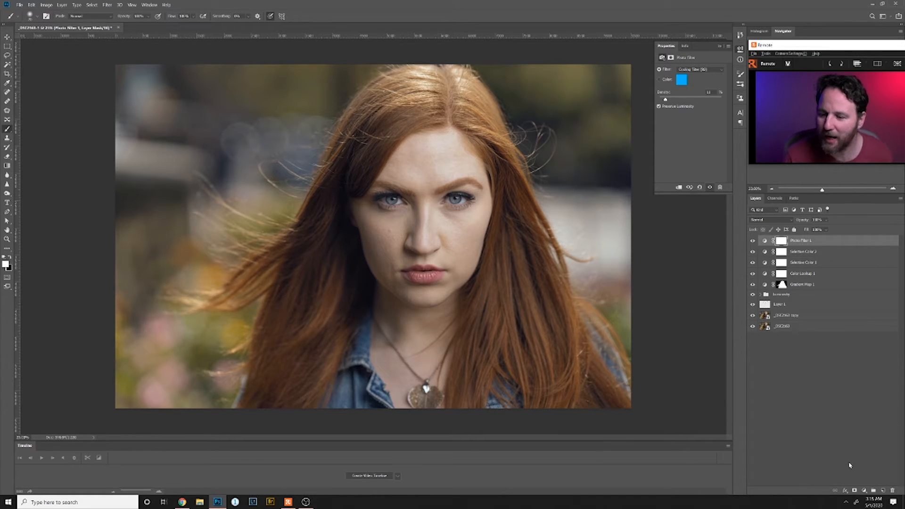
Add a Hue/Saturation adjustment layer and set the overall saturation slightly above zero, to about +5
click(864, 493)
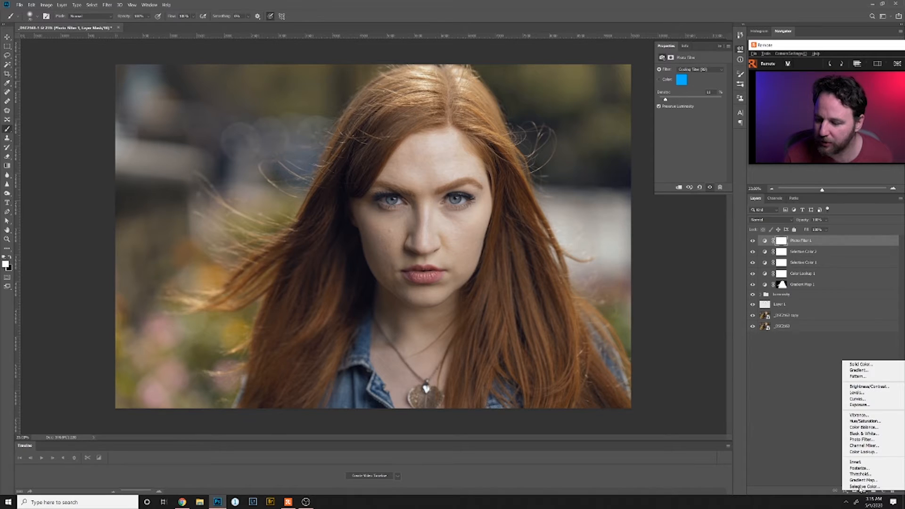
click(879, 424)
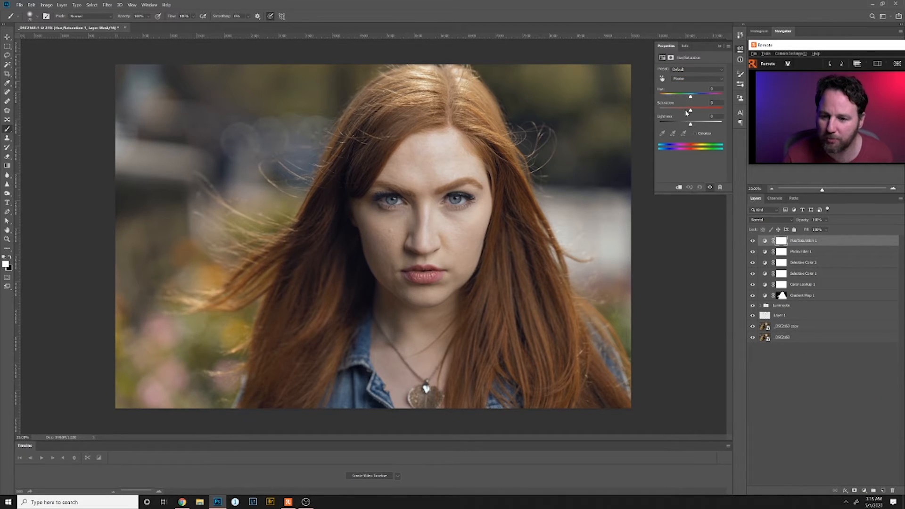
mouse_move(690, 110)
mouse_down()
mouse_move(714, 111)
mouse_move(702, 115)
mouse_up()
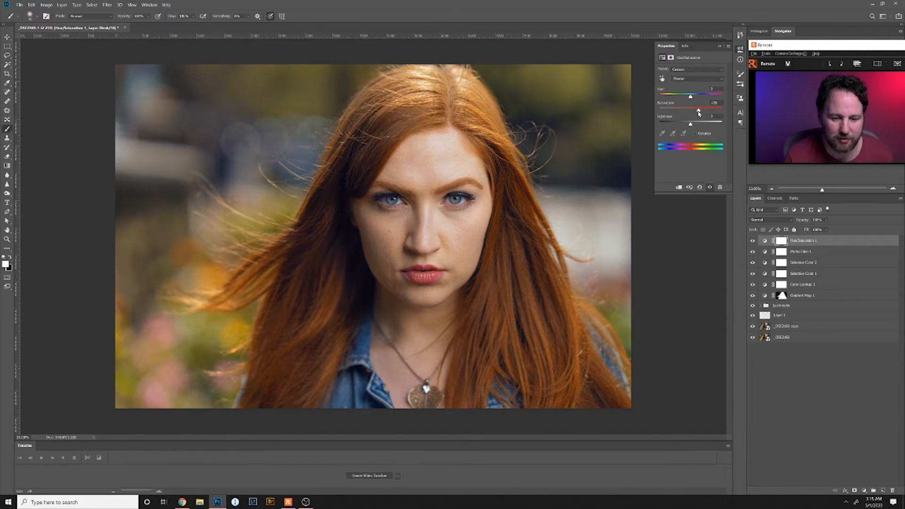
drag(701, 111, 692, 111)
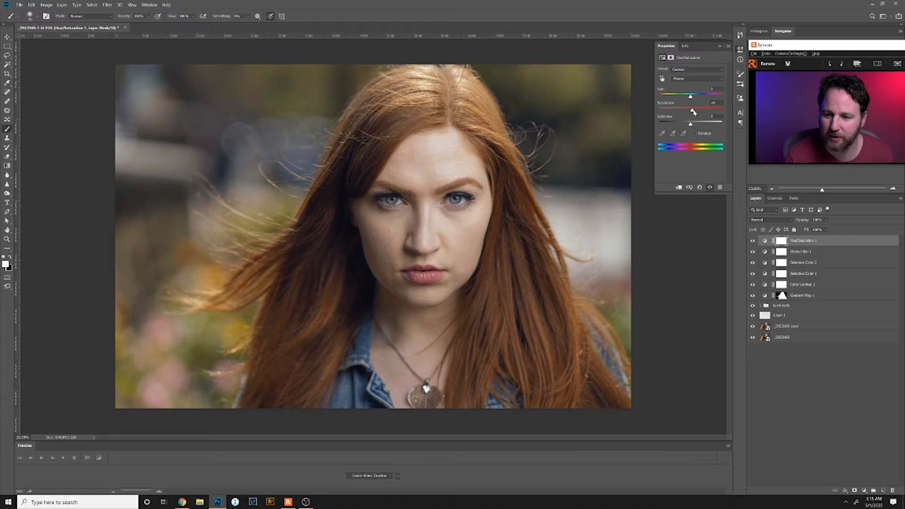
Invert the Hue/Saturation 1 mask, reveal the effect over the background flowers, and raise the saturation to about +59
click(781, 241)
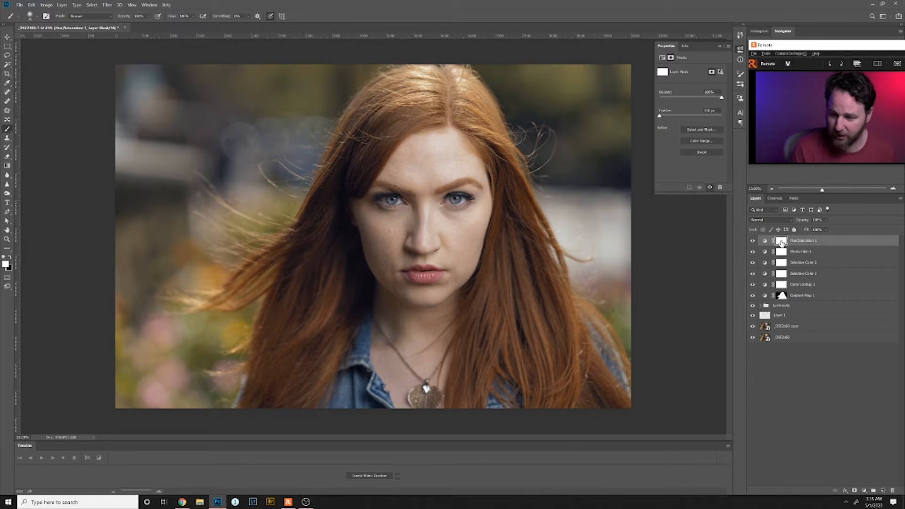
key(ctrl+i)
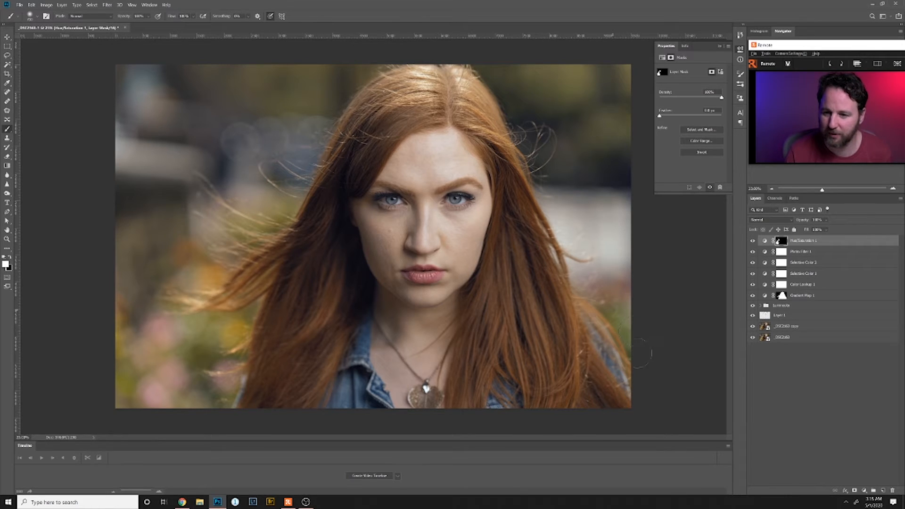
click(764, 243)
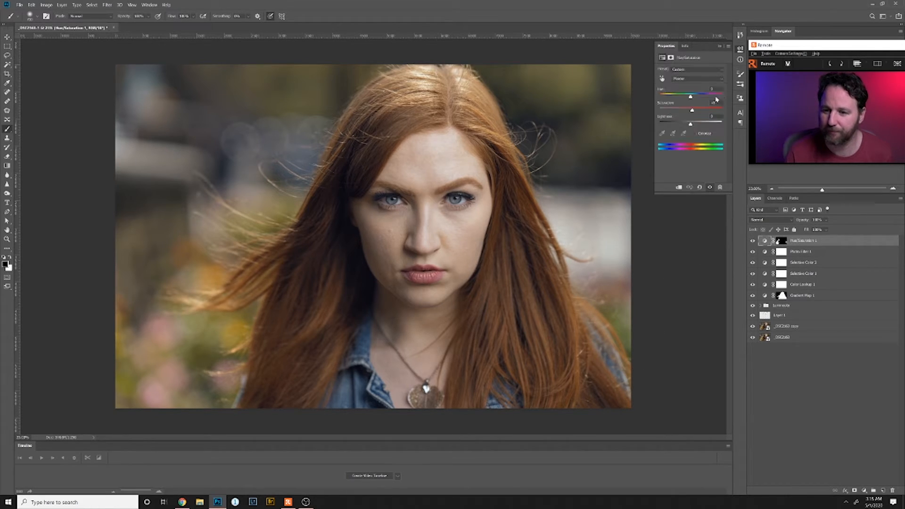
drag(692, 111, 709, 111)
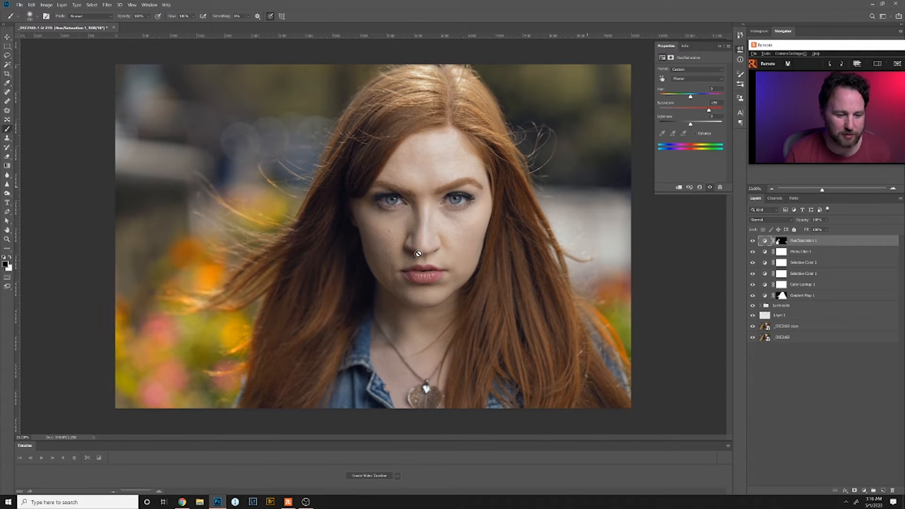
Paint white on the Hue/Saturation 1 mask to extend the saturation boost over the upper background on both sides of the head
click(779, 241)
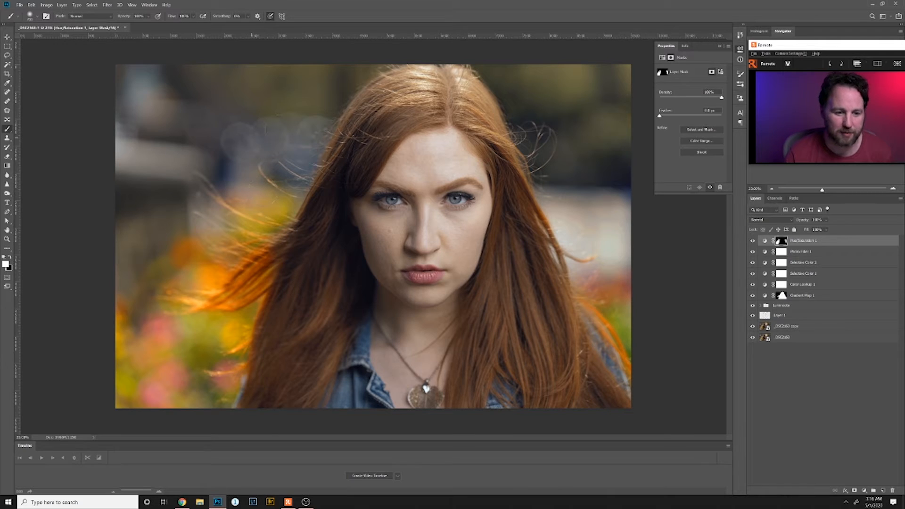
mouse_move(236, 149)
mouse_down()
mouse_move(353, 70)
mouse_move(164, 78)
mouse_up()
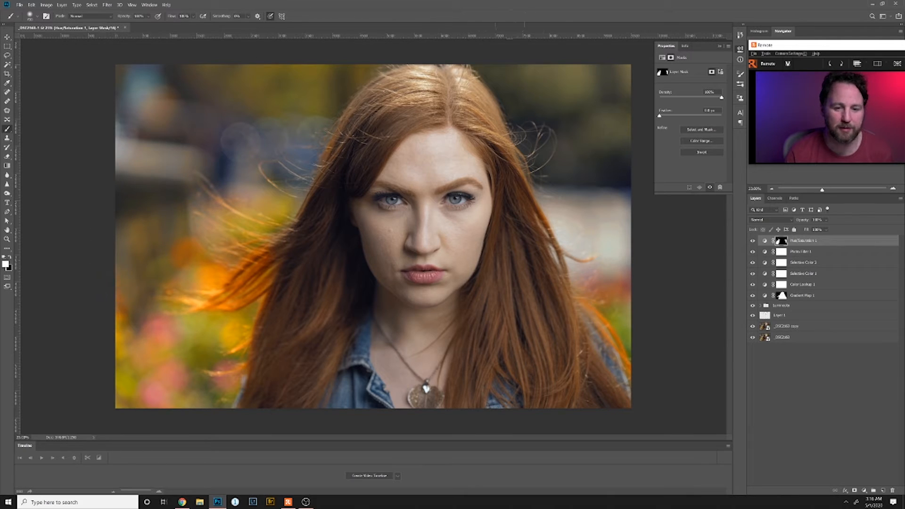
mouse_move(590, 66)
mouse_down()
mouse_move(499, 75)
mouse_move(526, 115)
mouse_move(622, 182)
mouse_move(629, 74)
mouse_up()
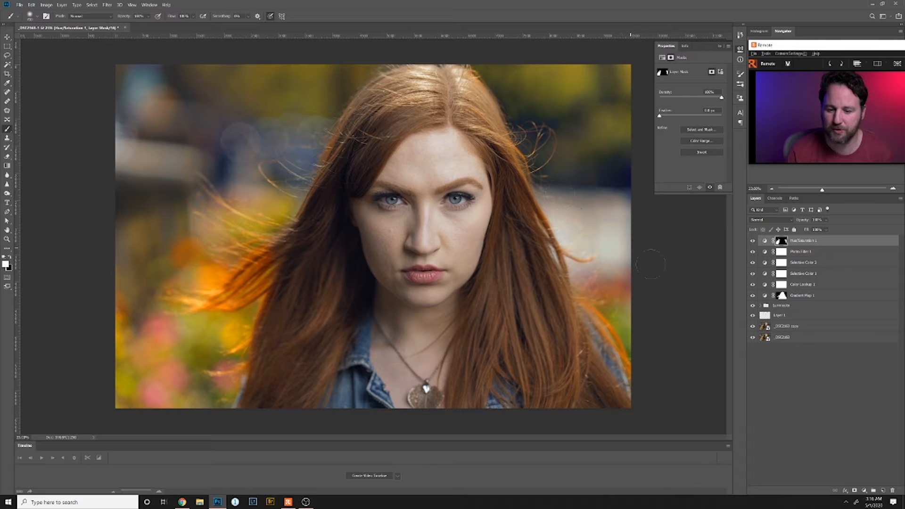
Paint black at reduced brush flow and opacity on the Hue/Saturation 1 mask to soften the boost over the hair at the flowers
click(12, 258)
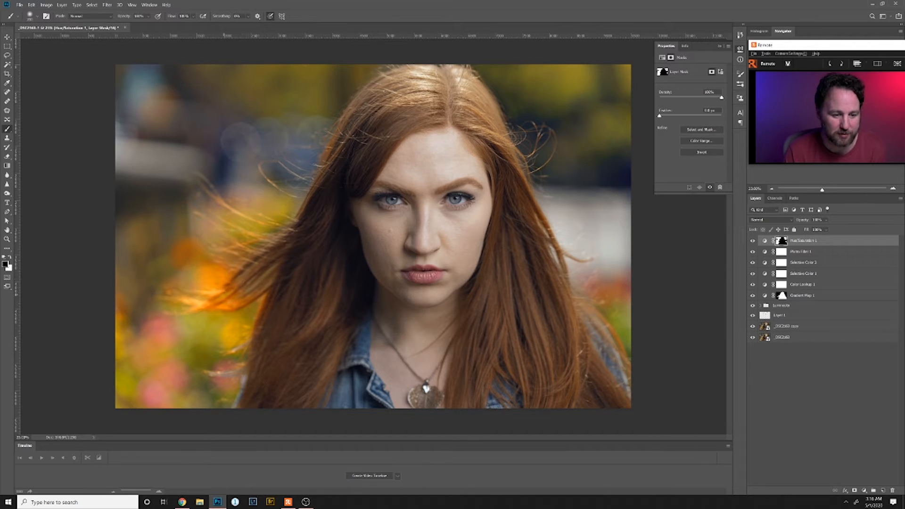
click(193, 16)
drag(197, 25, 139, 25)
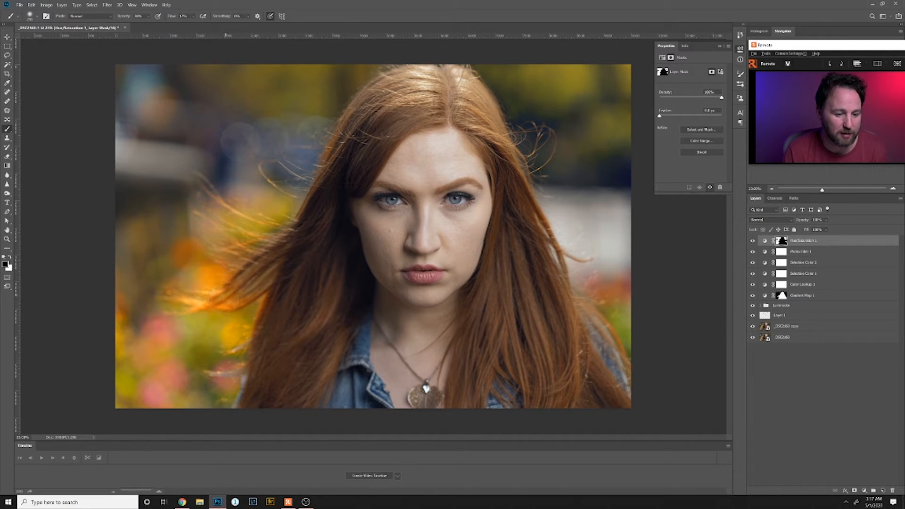
click(147, 16)
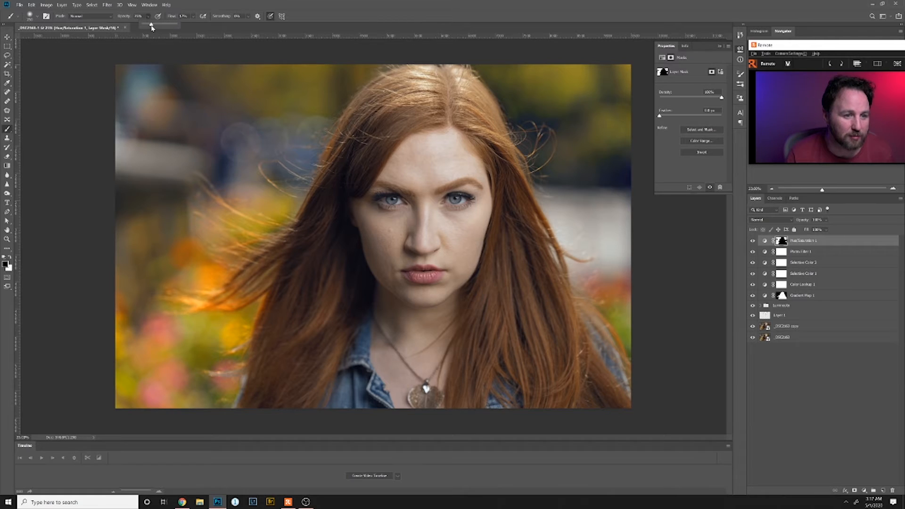
drag(151, 25, 167, 25)
click(210, 305)
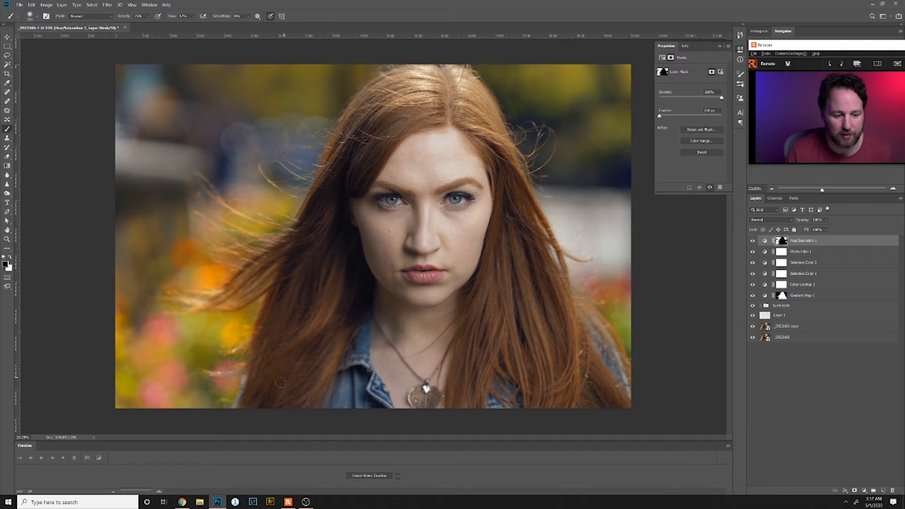
Lower the Hue/Saturation 1 layer's overall saturation to about +27 to tone down the background boost
click(826, 219)
click(765, 241)
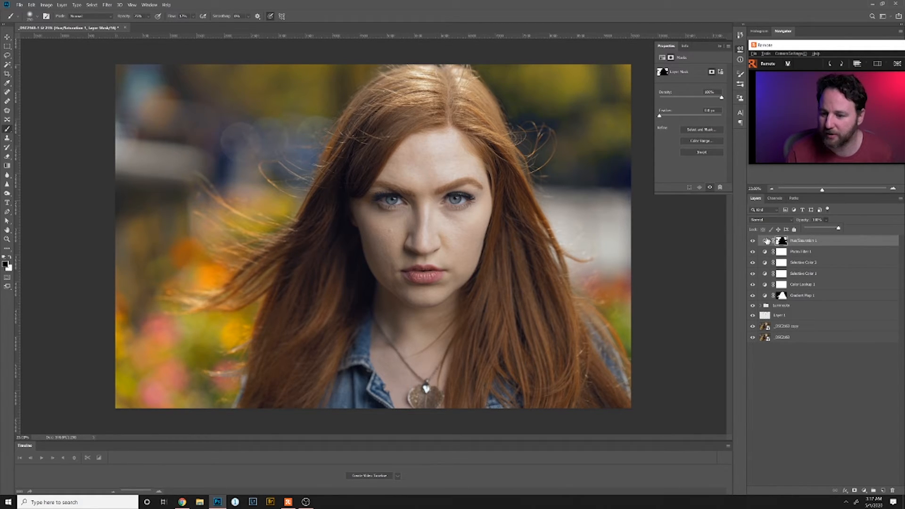
drag(707, 109, 701, 109)
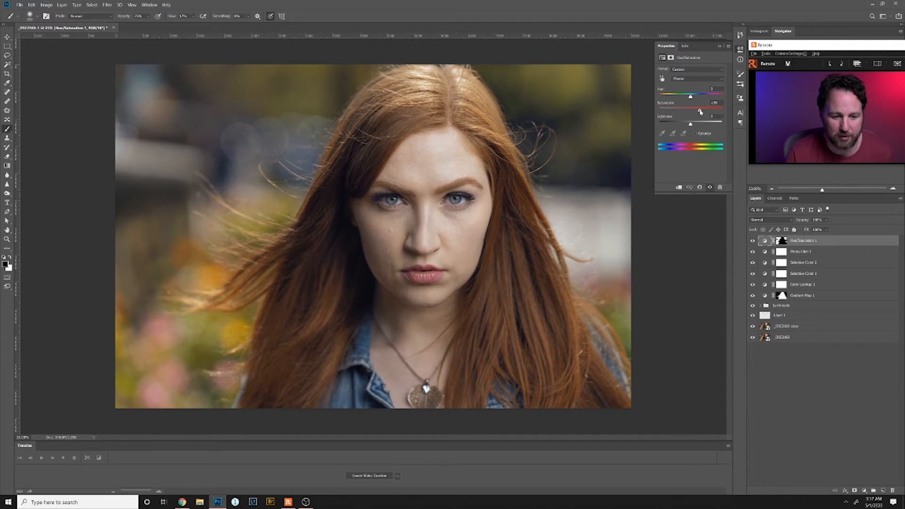
drag(701, 111, 697, 112)
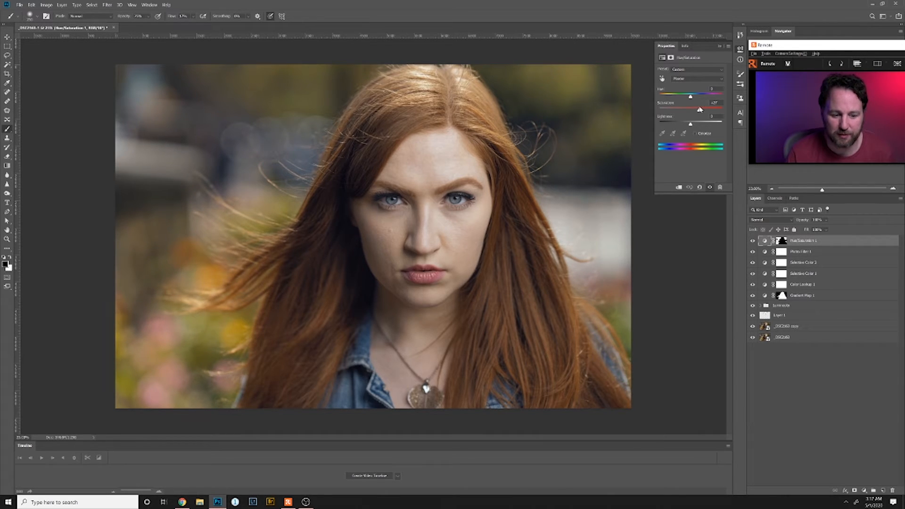
Add a second Hue/Saturation adjustment layer and set the saturation of its Reds to about +7
click(865, 491)
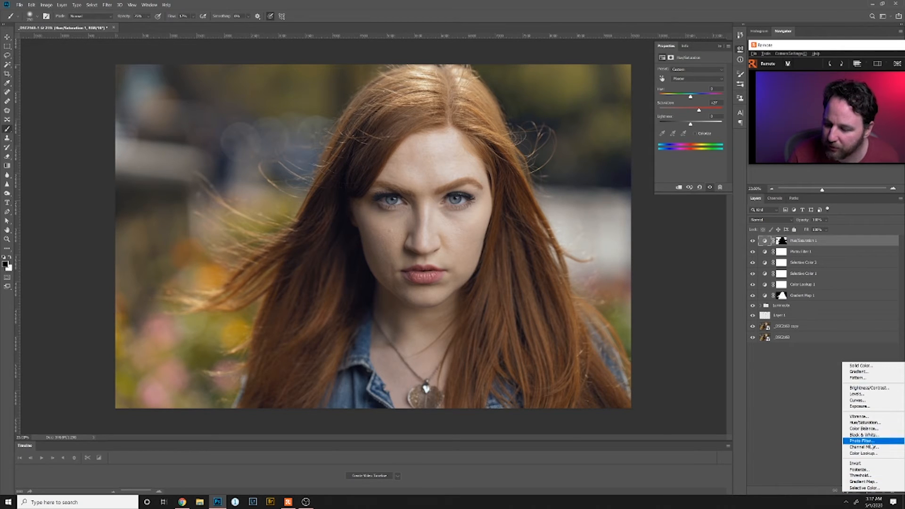
click(874, 423)
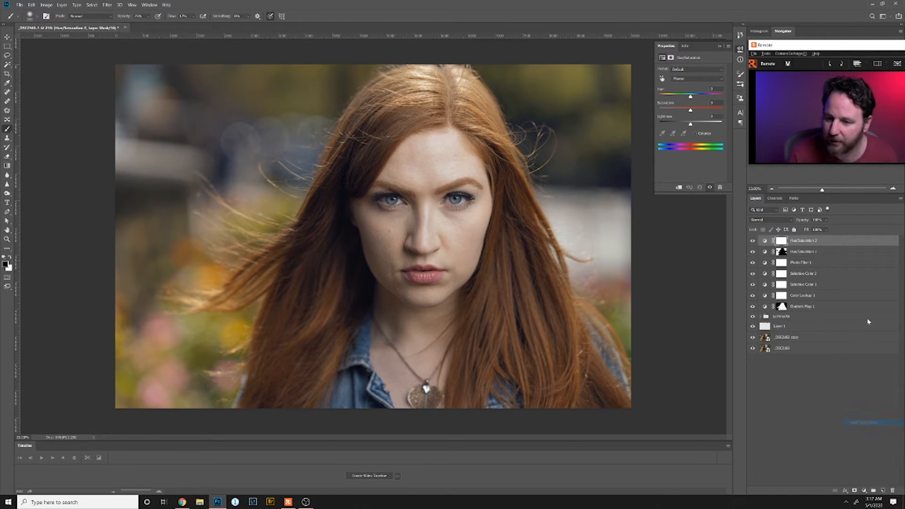
click(688, 79)
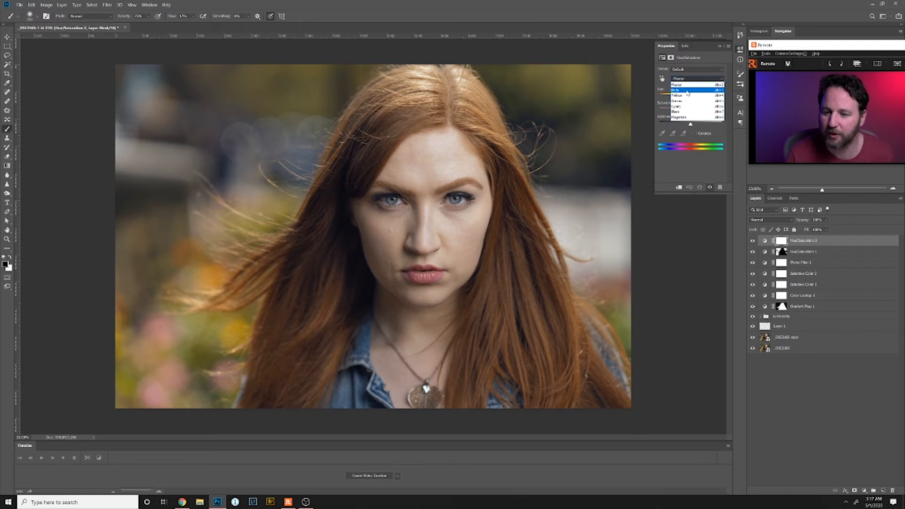
click(688, 89)
mouse_move(691, 113)
mouse_down()
mouse_move(708, 113)
mouse_move(694, 120)
mouse_up()
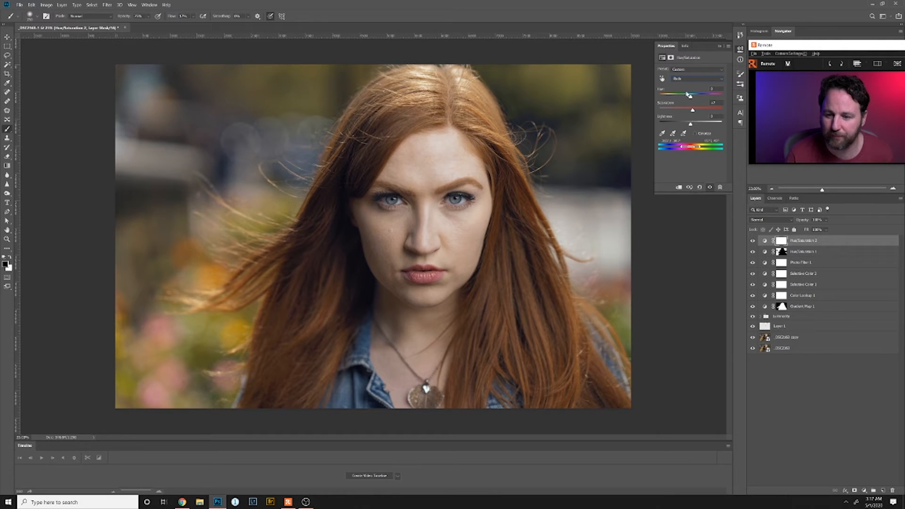
Set the saturation of the Yellows on the Hue/Saturation 2 layer to about +5
click(680, 79)
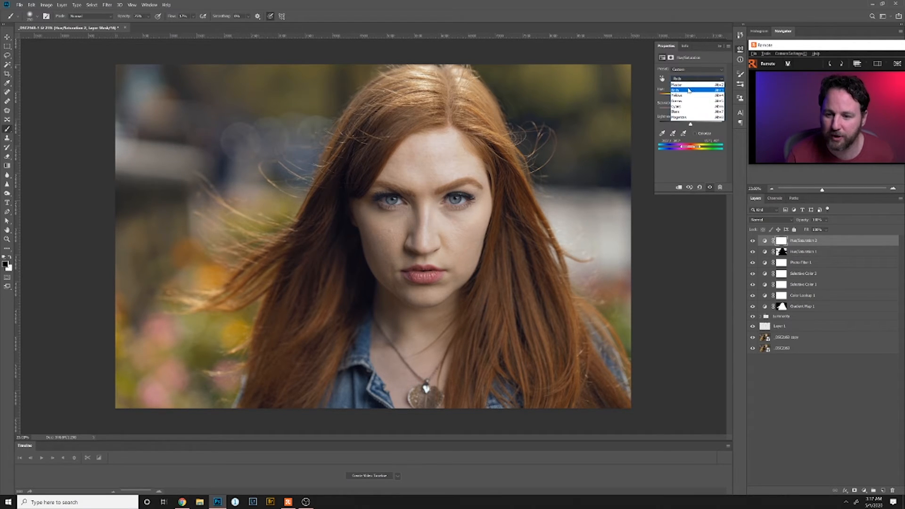
click(678, 96)
drag(691, 110, 699, 114)
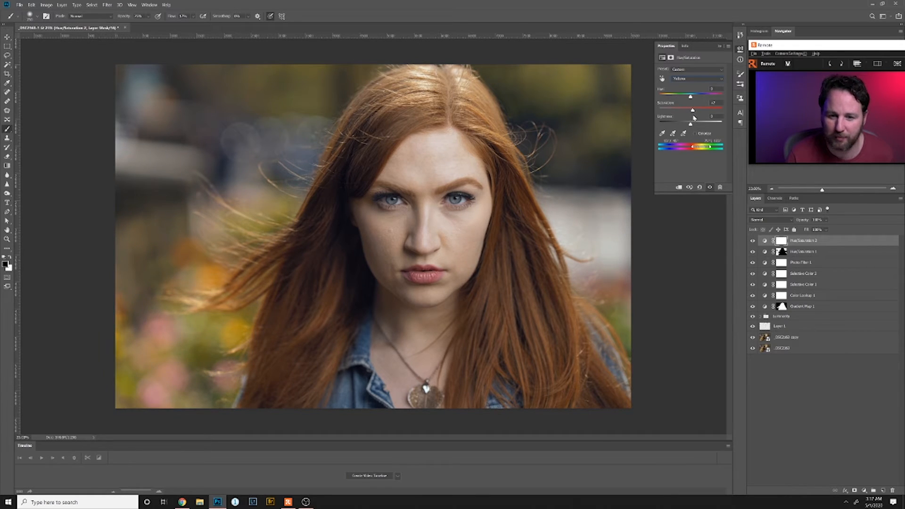
drag(694, 118, 693, 118)
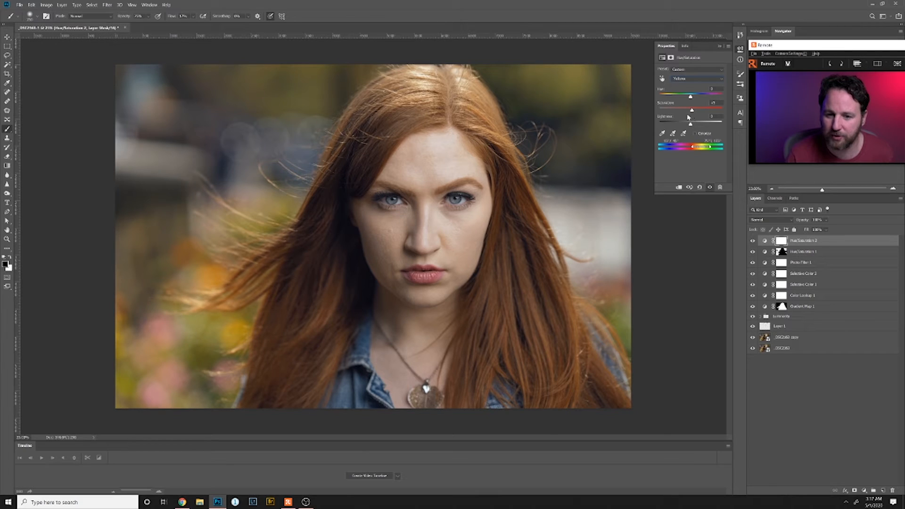
Raise the saturation of the Greens on the Hue/Saturation 2 layer slightly, to about +2
click(687, 81)
click(686, 81)
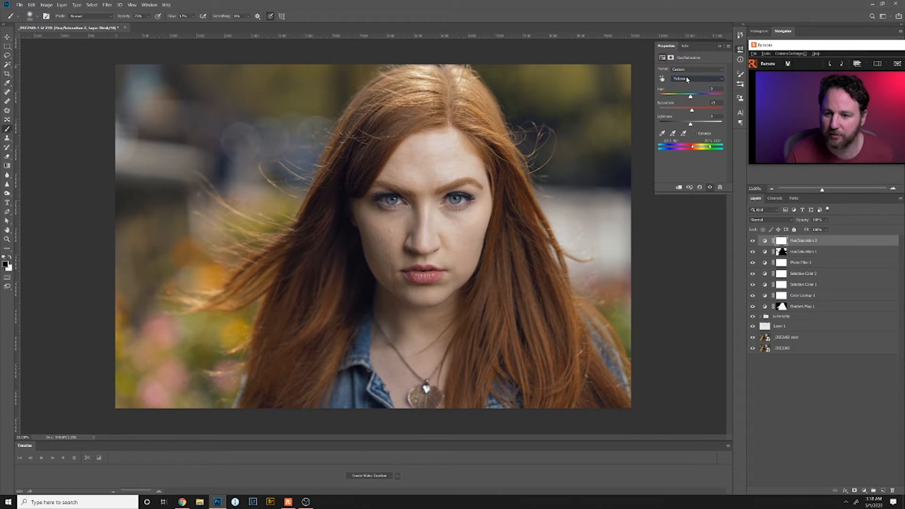
click(687, 82)
click(686, 84)
click(688, 85)
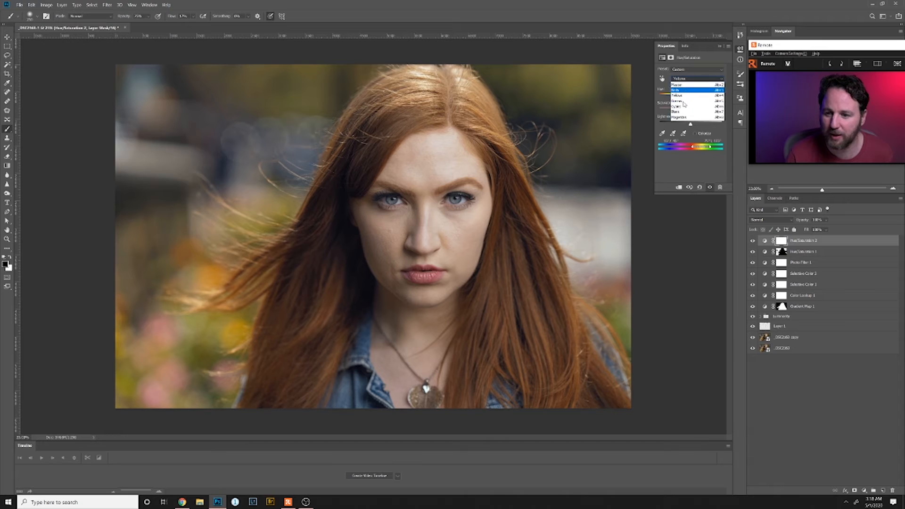
click(684, 104)
mouse_move(690, 113)
mouse_down()
mouse_move(710, 110)
mouse_move(693, 126)
mouse_up()
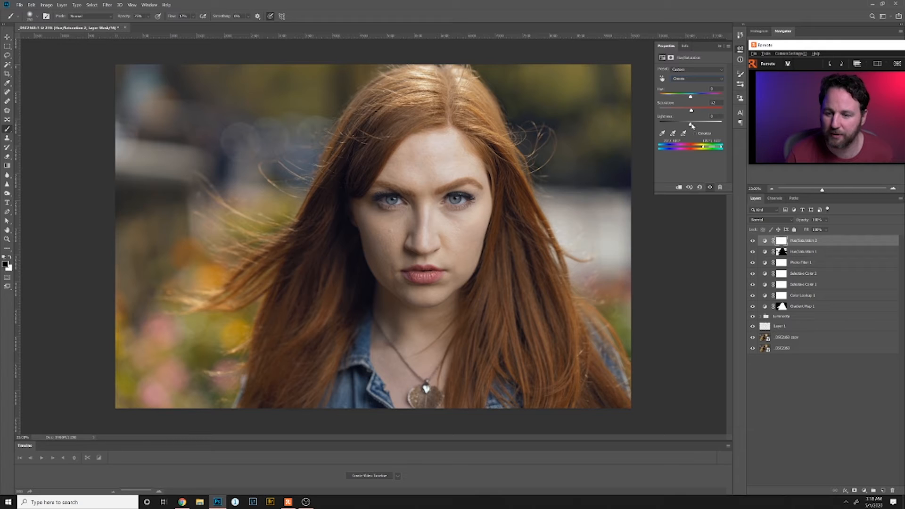
Set the saturation of the Cyans and the Blues on the Hue/Saturation 2 layer to about +5 each
click(694, 79)
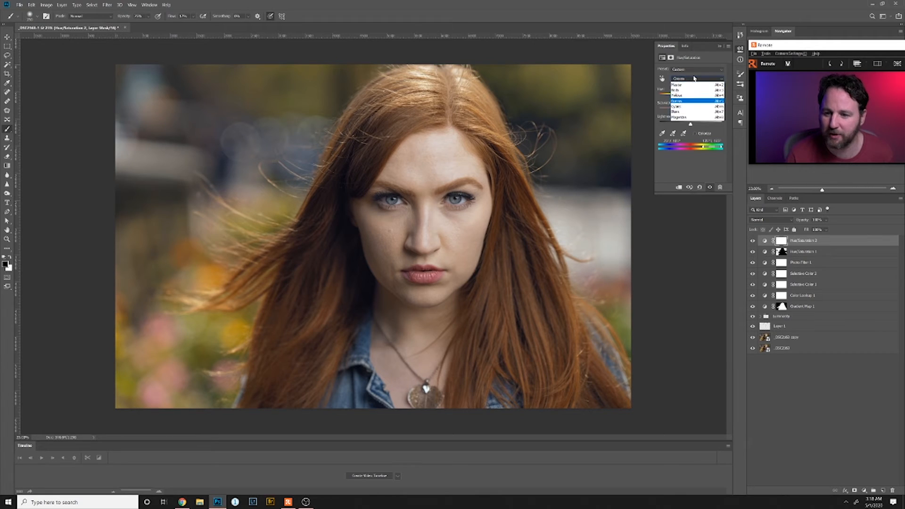
click(689, 107)
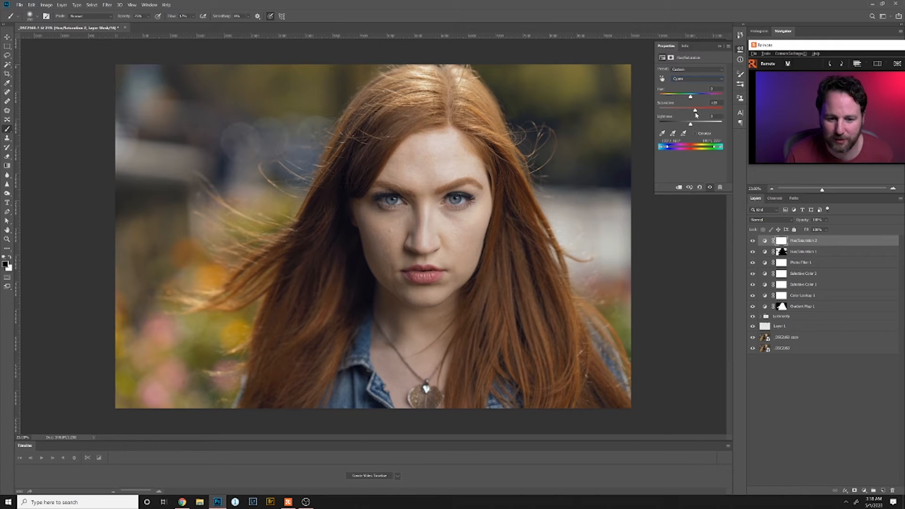
drag(723, 118, 692, 120)
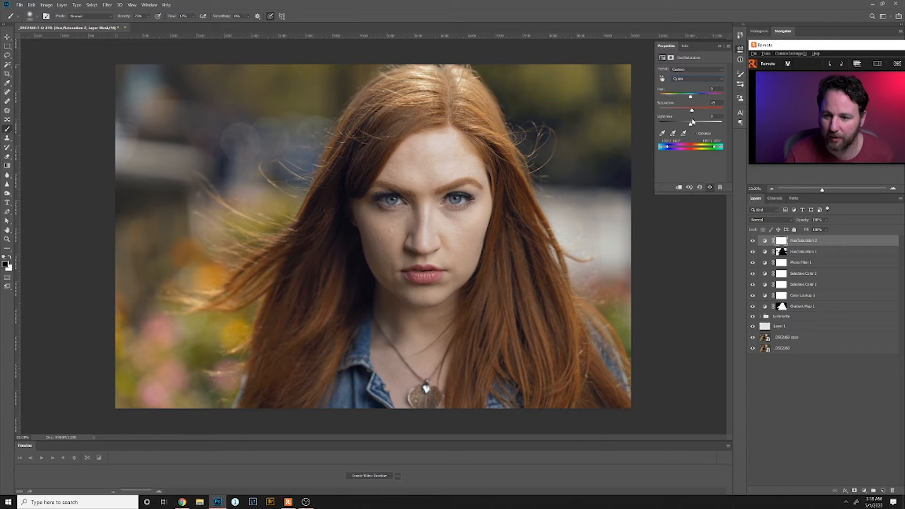
click(697, 79)
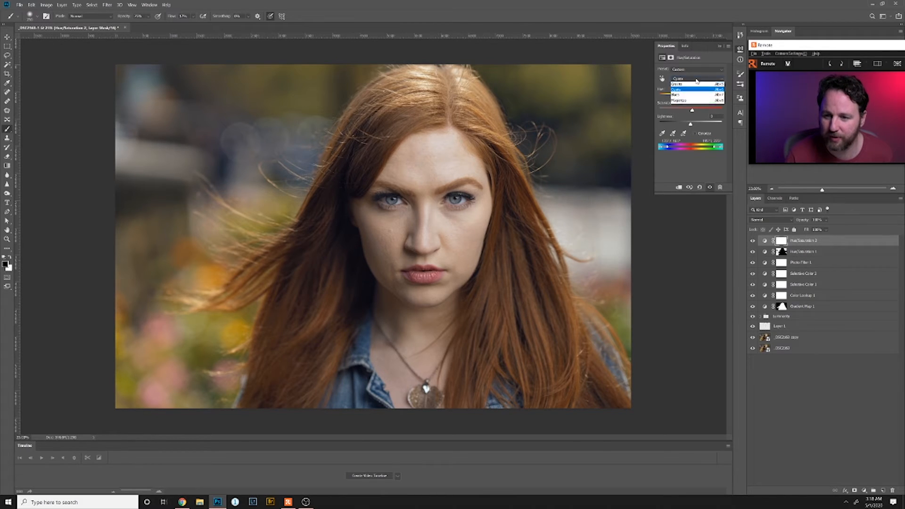
click(694, 112)
drag(694, 112, 685, 114)
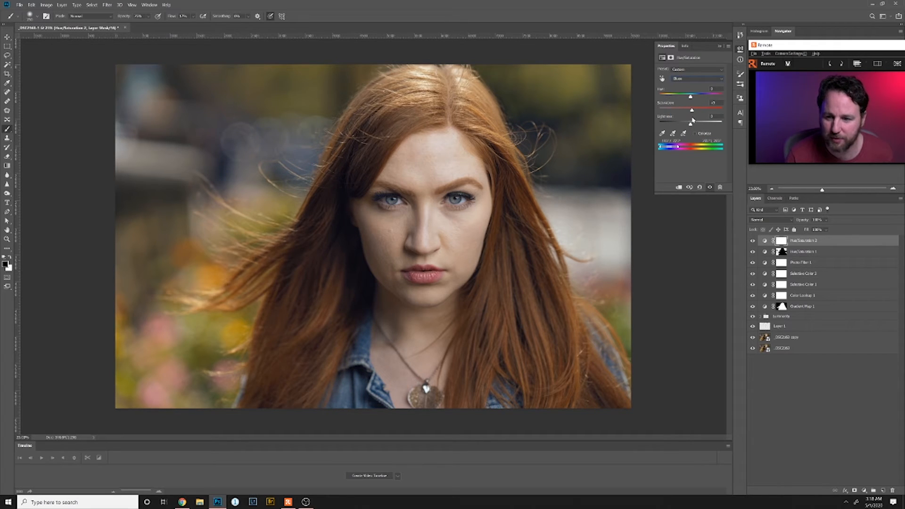
Raise the saturation of the Magentas on the Hue/Saturation 2 layer very slightly, to about +1
click(696, 78)
click(692, 115)
mouse_move(691, 113)
mouse_down()
mouse_move(712, 114)
mouse_move(683, 112)
mouse_move(698, 121)
mouse_move(690, 121)
mouse_up()
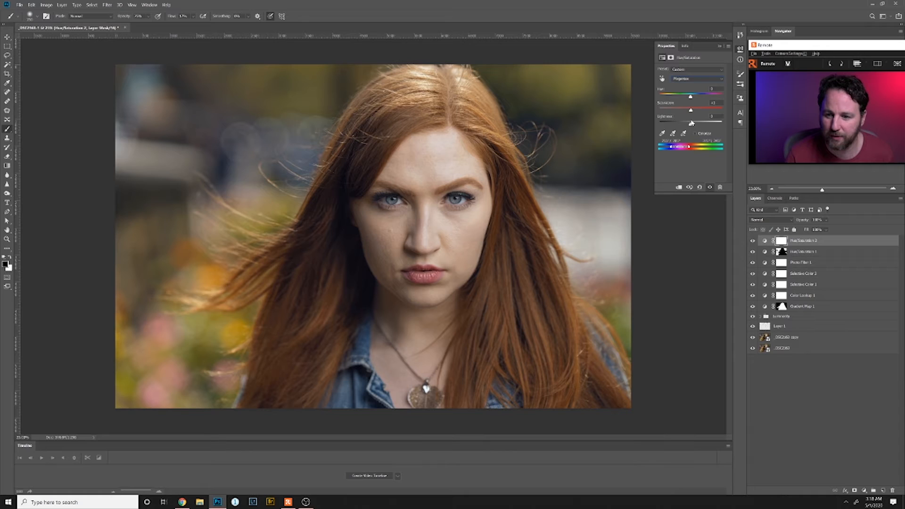
Group all layers from Hue/Saturation 2 down to Gradient Map 1 as "Color" and compare the portrait with and without the group
shift+click(819, 305)
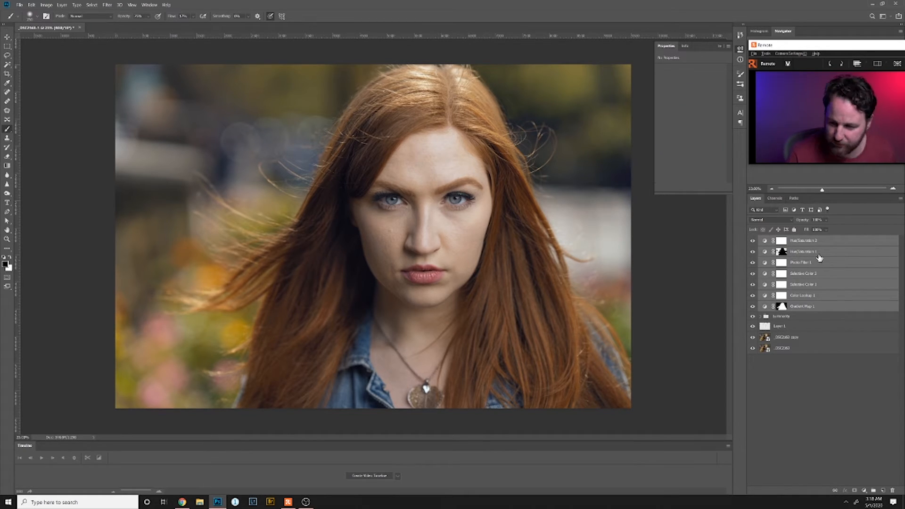
drag(820, 257, 875, 491)
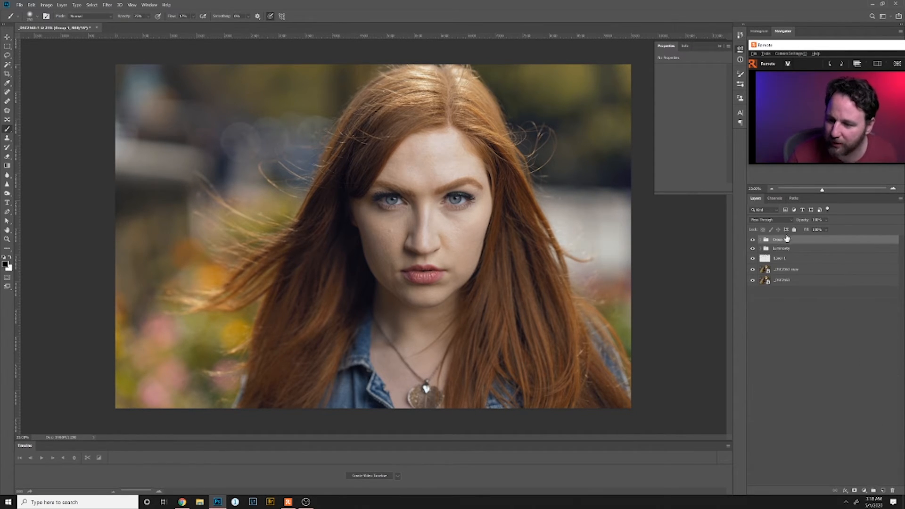
double_click(786, 239)
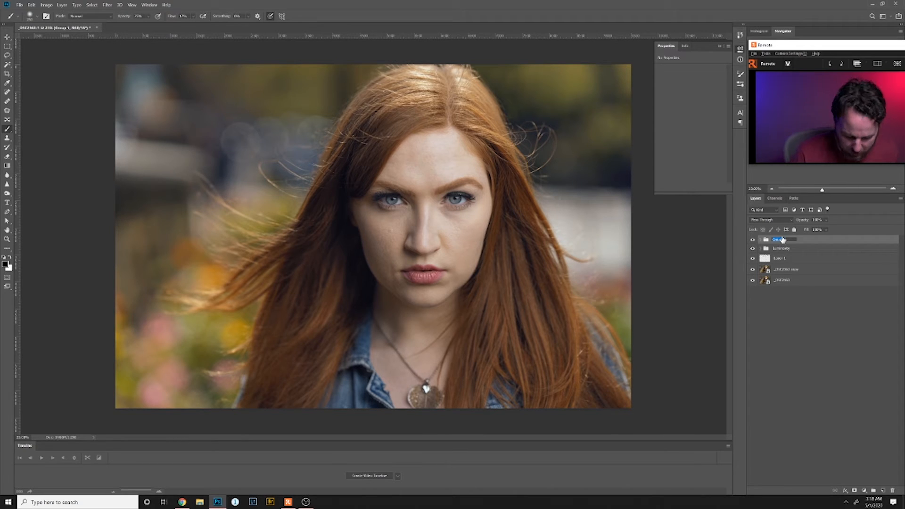
text(Color)
key(Return)
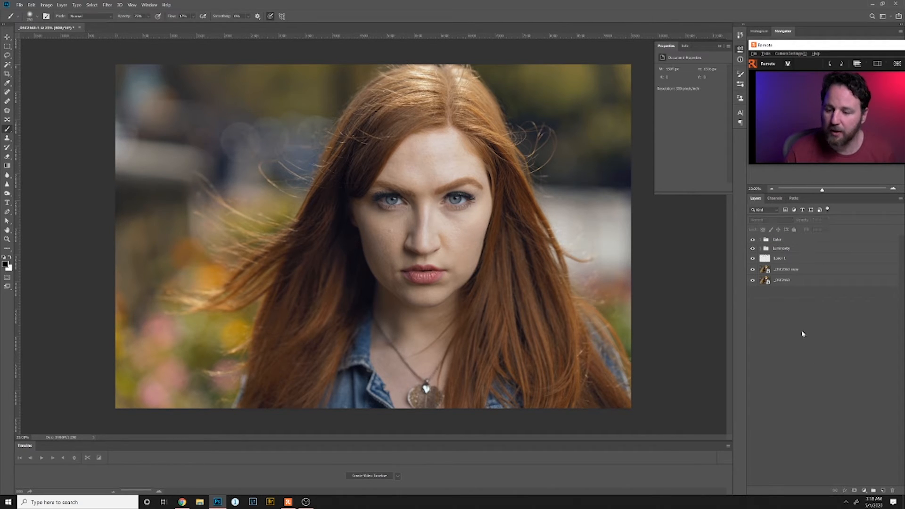
click(753, 239)
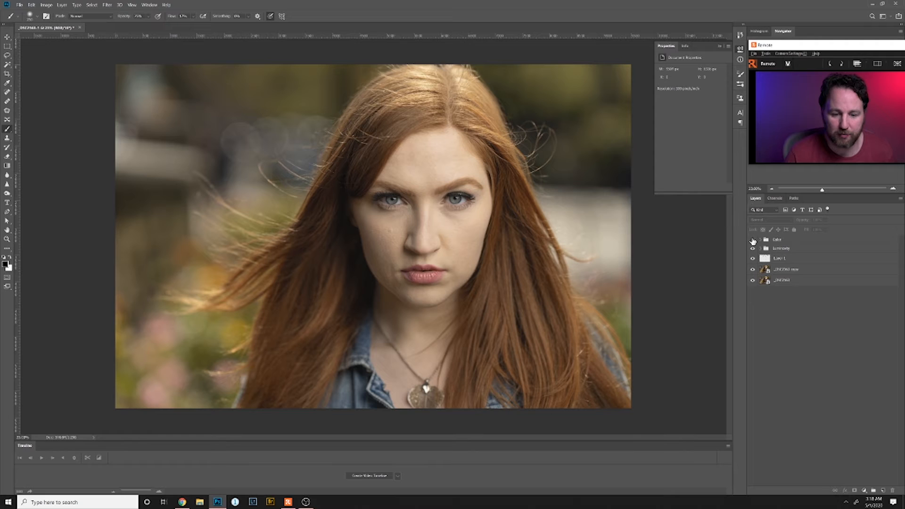
click(753, 240)
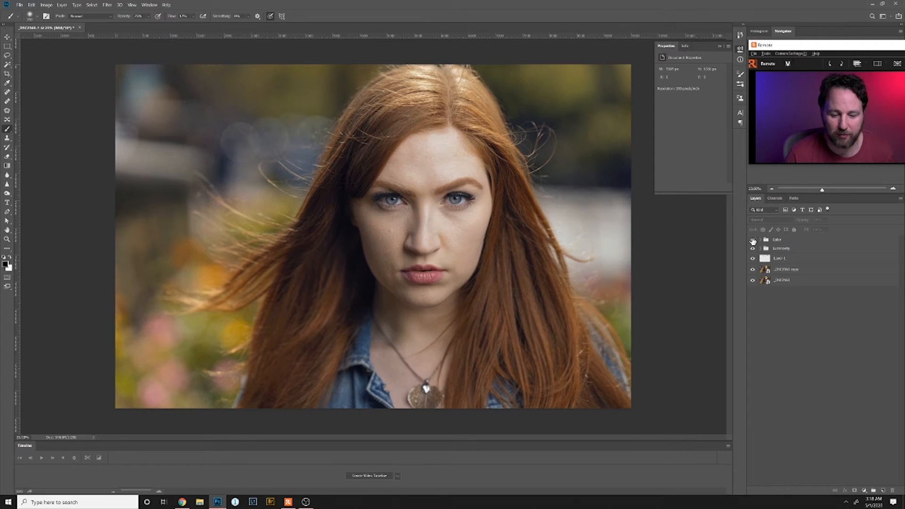
Duplicate the Color group and lower the copy's opacity to roughly half
click(792, 241)
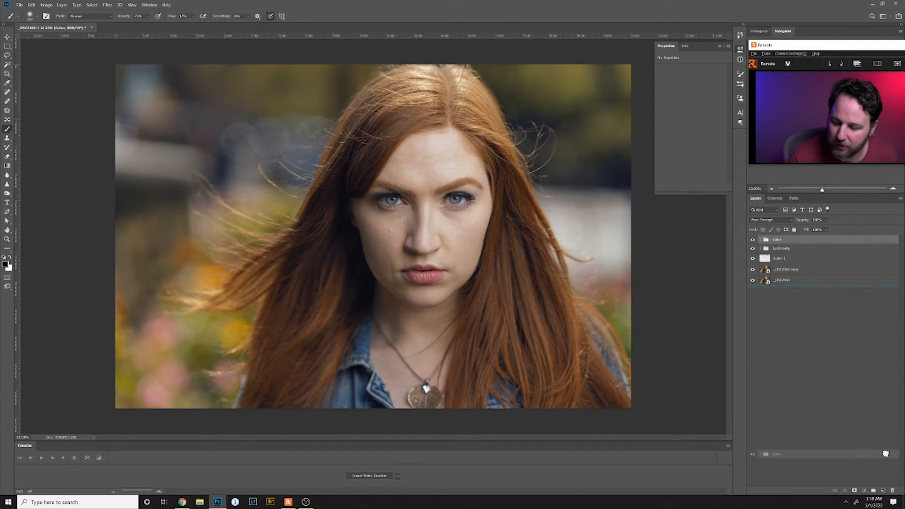
drag(886, 494, 883, 491)
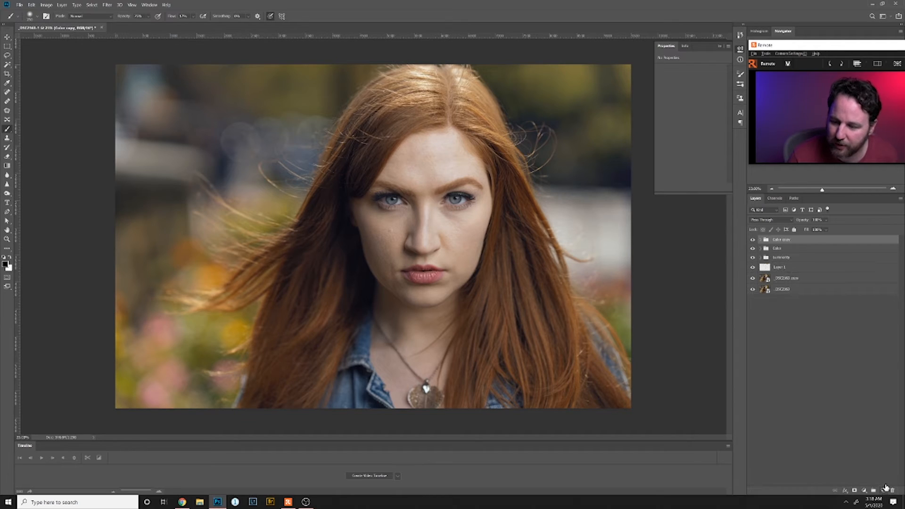
click(828, 220)
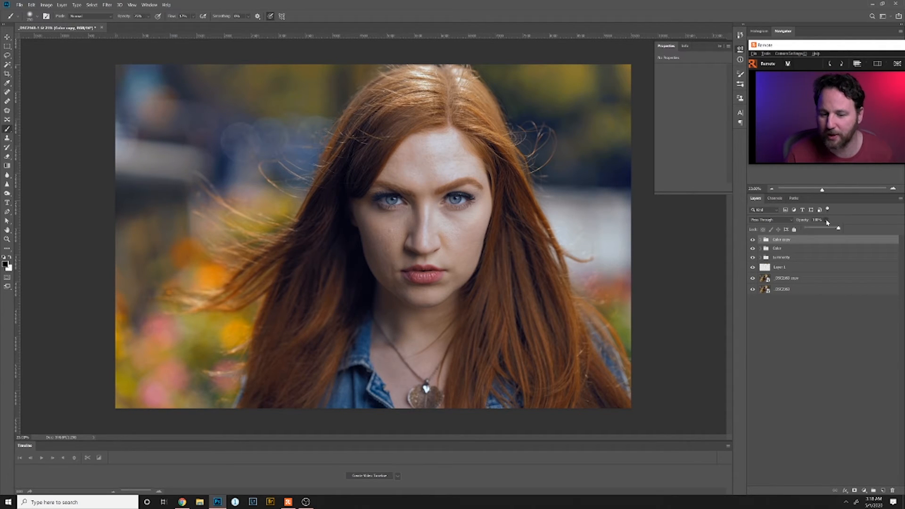
mouse_move(838, 230)
mouse_down()
mouse_move(812, 234)
mouse_move(821, 232)
mouse_up()
Look through the layers inside the Color copy group, and reduce the group's opacity to below 10%
click(759, 240)
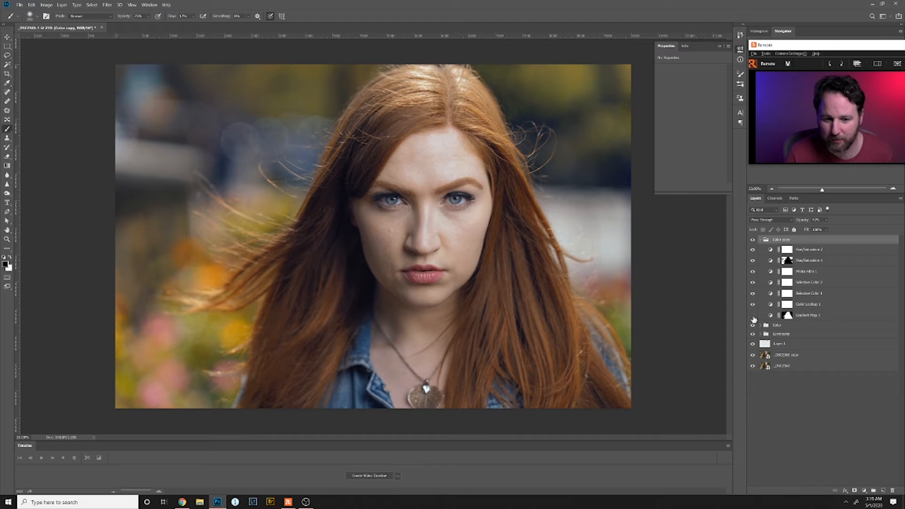
click(760, 239)
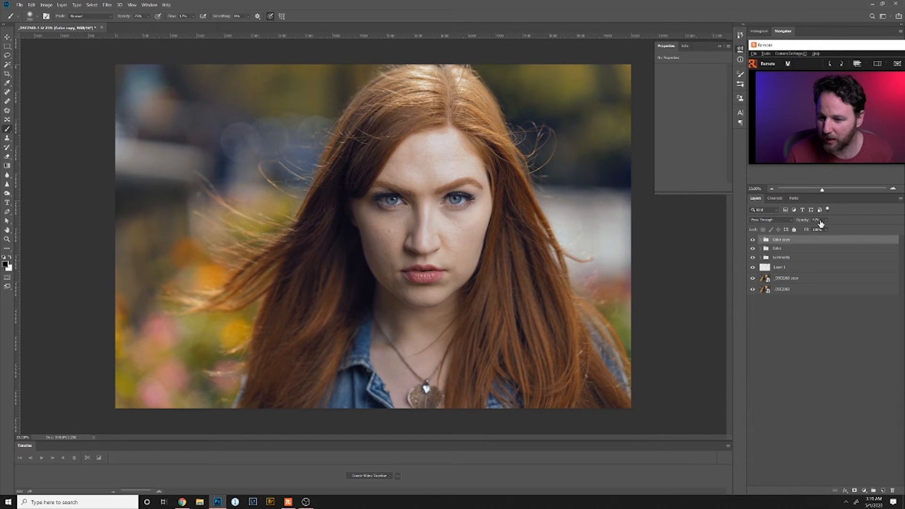
mouse_move(824, 221)
mouse_down()
mouse_move(831, 231)
mouse_move(819, 231)
mouse_up()
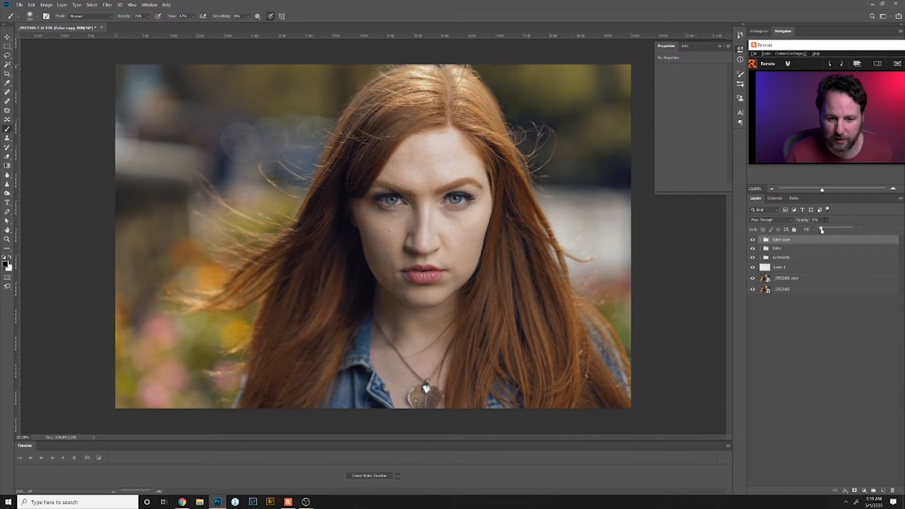
Lower the Color copy group's opacity slightly and compare the portrait with the group hidden and shown
mouse_move(819, 231)
mouse_down()
mouse_move(831, 232)
mouse_move(820, 234)
mouse_up()
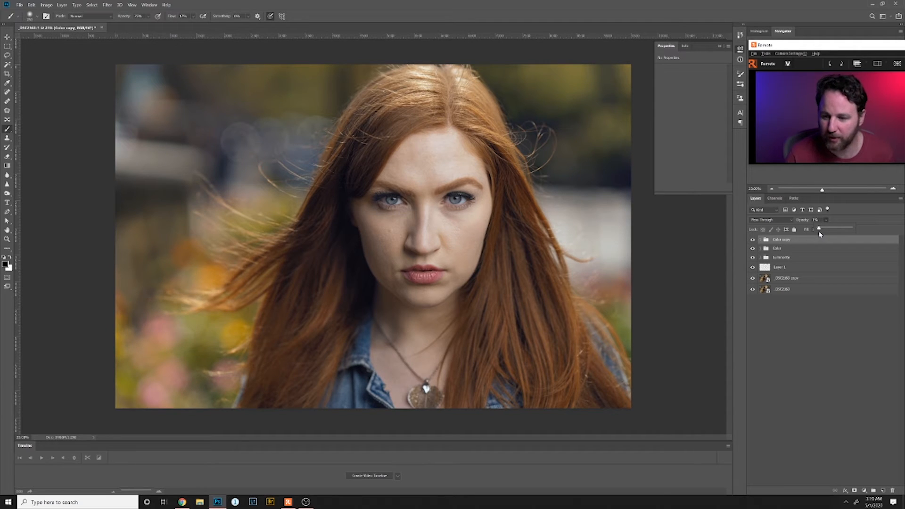
click(753, 240)
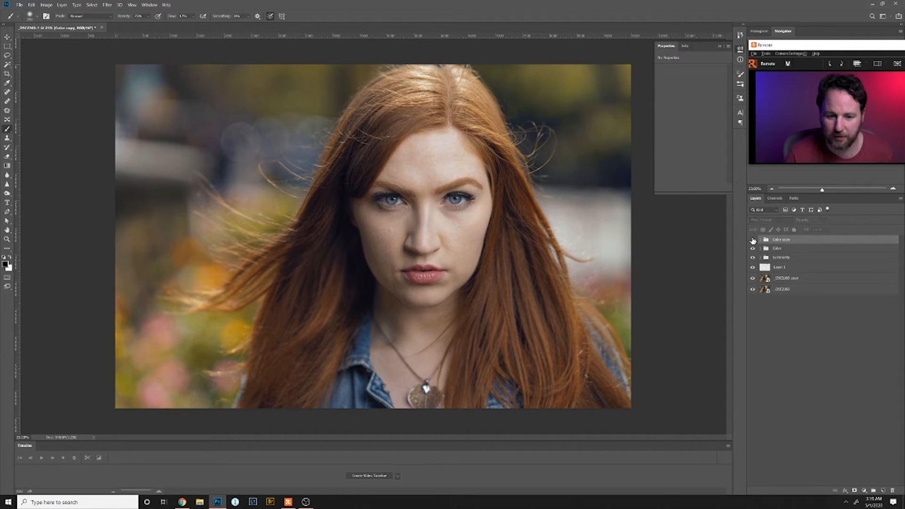
click(753, 240)
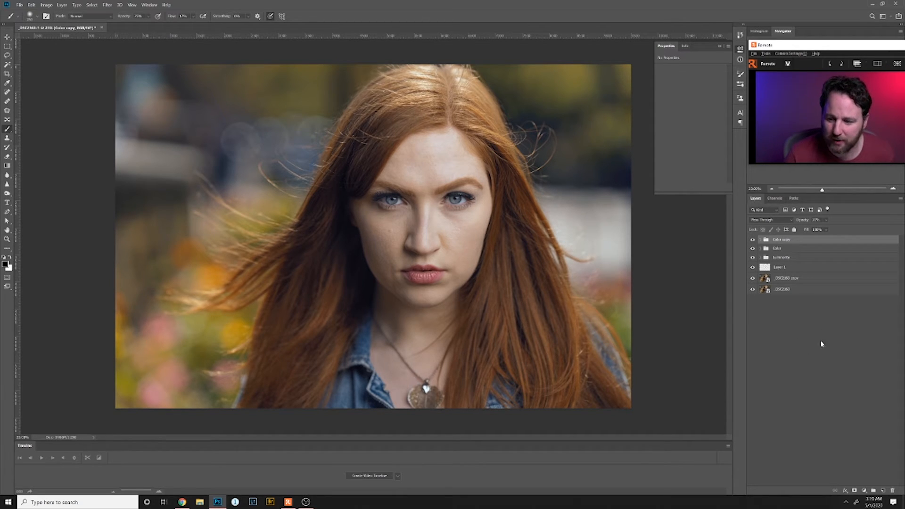
Add a Curves adjustment layer above the Color copy group, brighten its midtones strongly and invert its mask to black
click(864, 492)
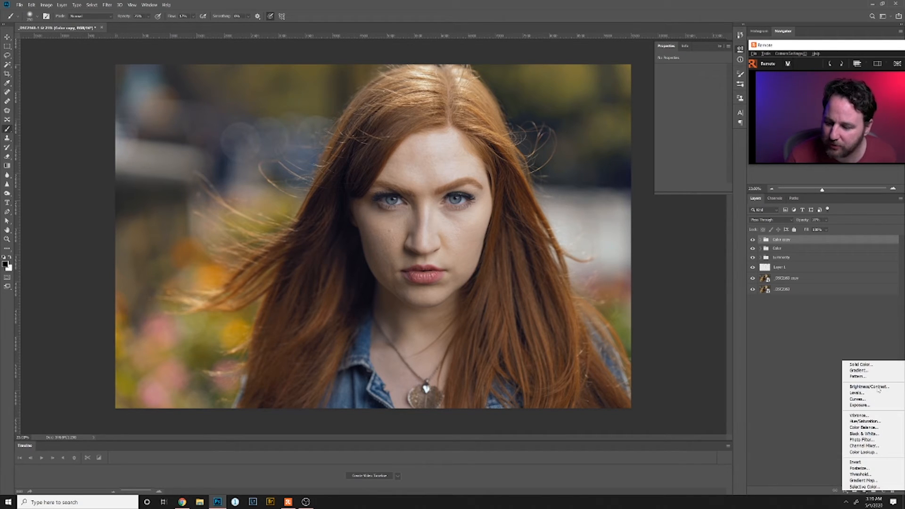
click(862, 399)
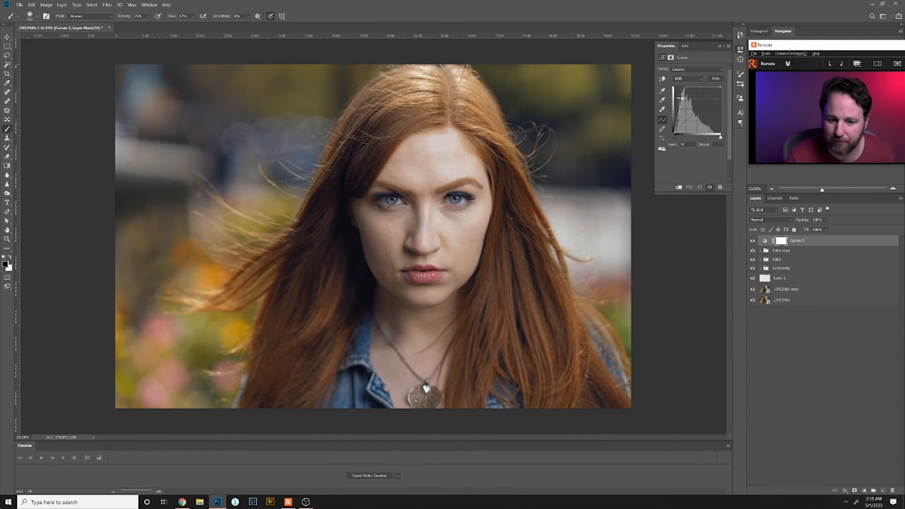
drag(684, 123, 688, 105)
click(783, 243)
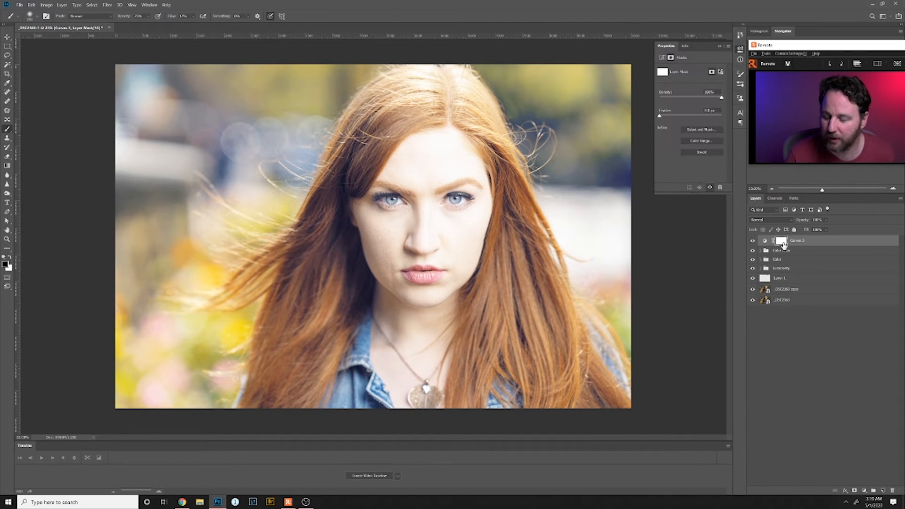
key(ctrl+i)
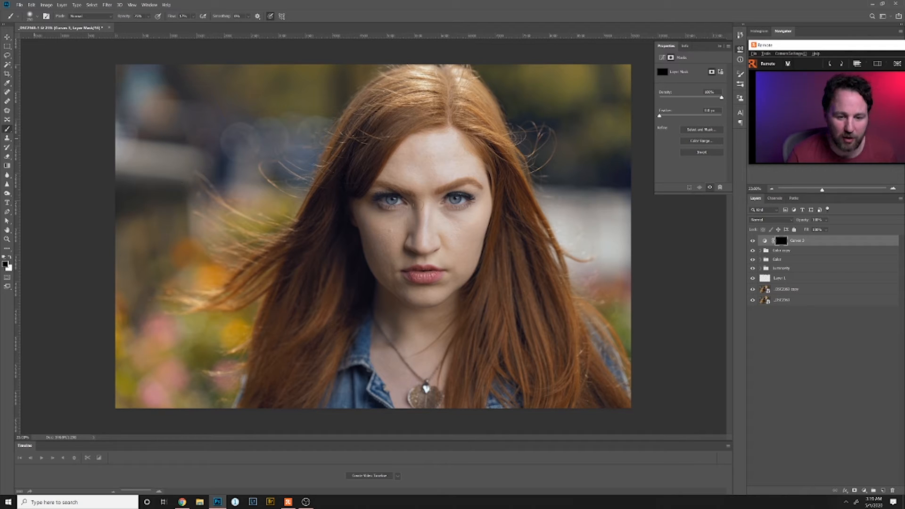
Paint white on the Curves layer's mask over both eyes to brighten them
scroll(384, 210, up, 2)
scroll(391, 205, up, 2)
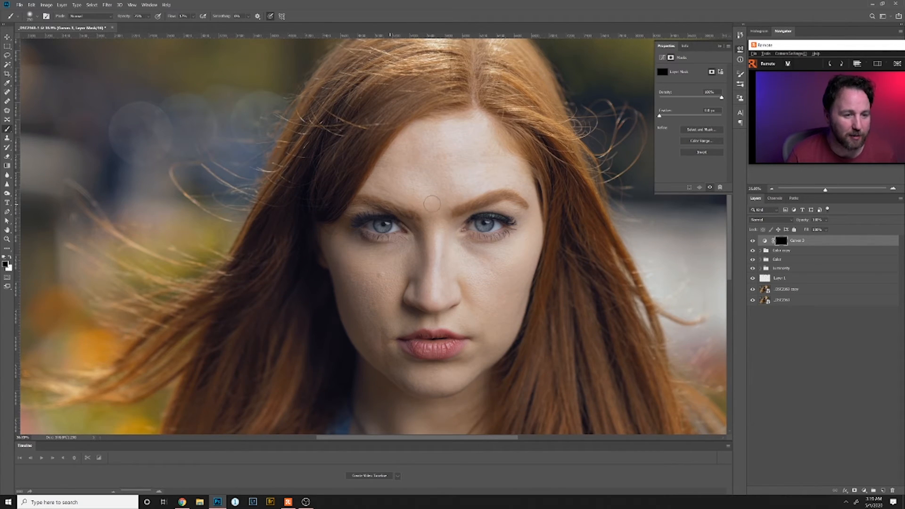
scroll(431, 201, up, 1)
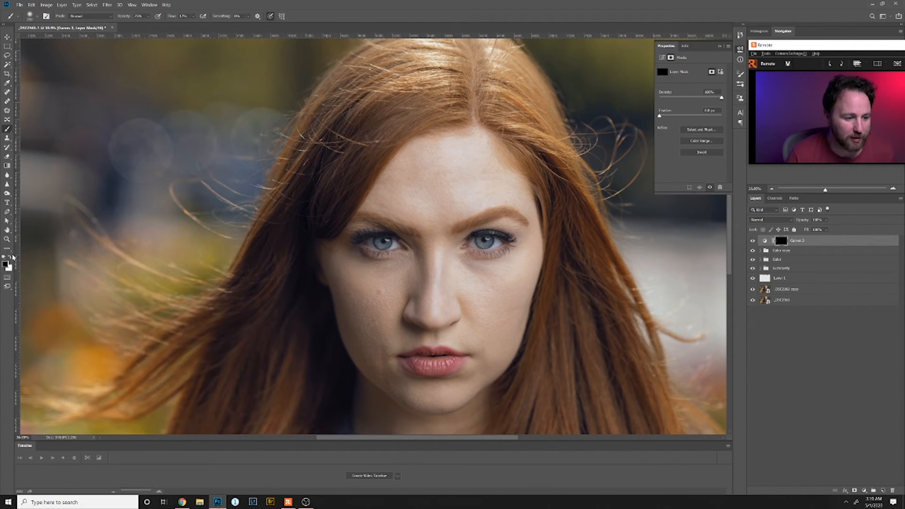
key(x)
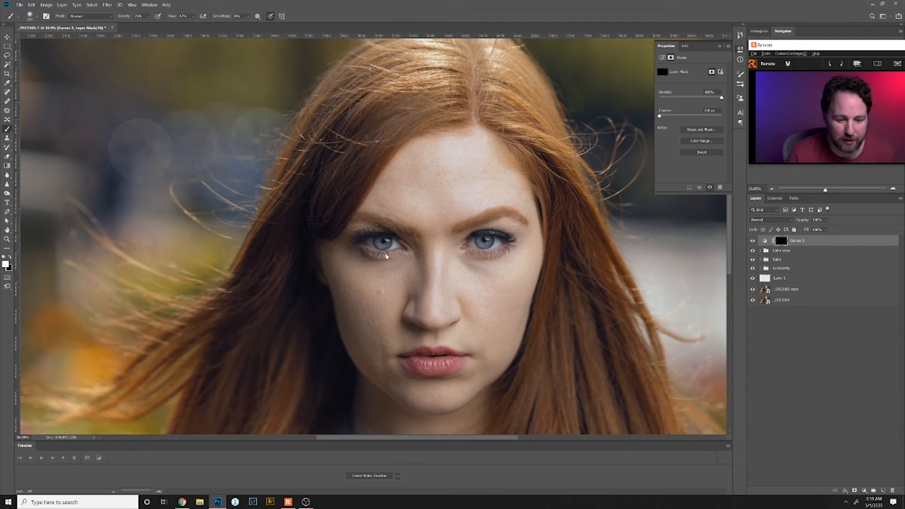
drag(377, 253, 380, 255)
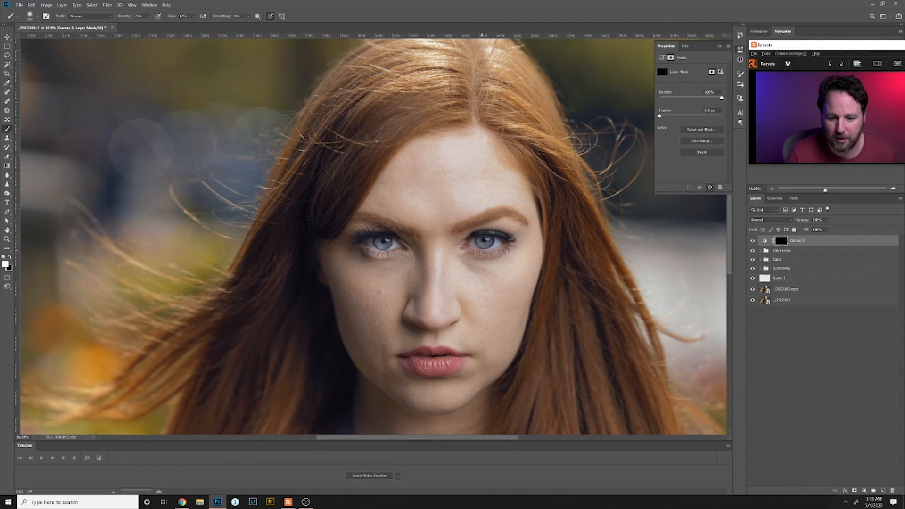
drag(482, 249, 482, 251)
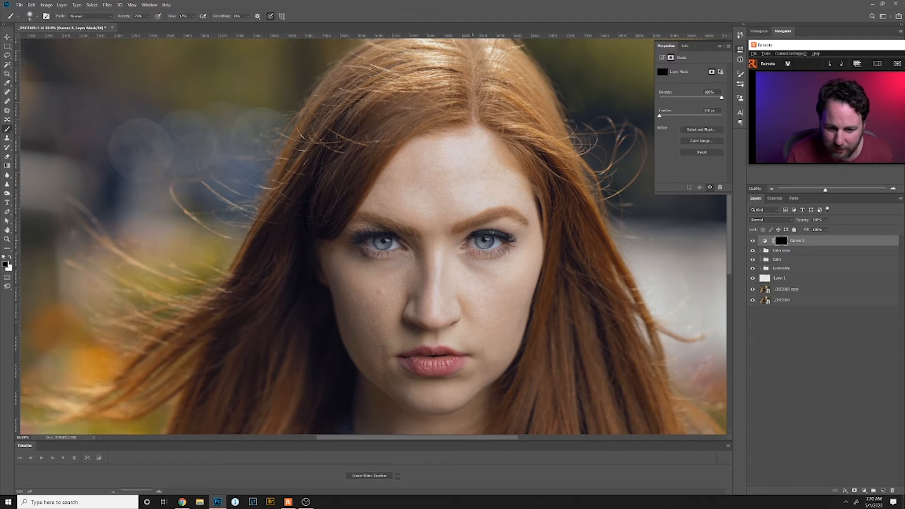
Reduce the eye-brightening Curves layer's opacity to roughly two thirds and check the eyes against the whole portrait
scroll(321, 219, down, 5)
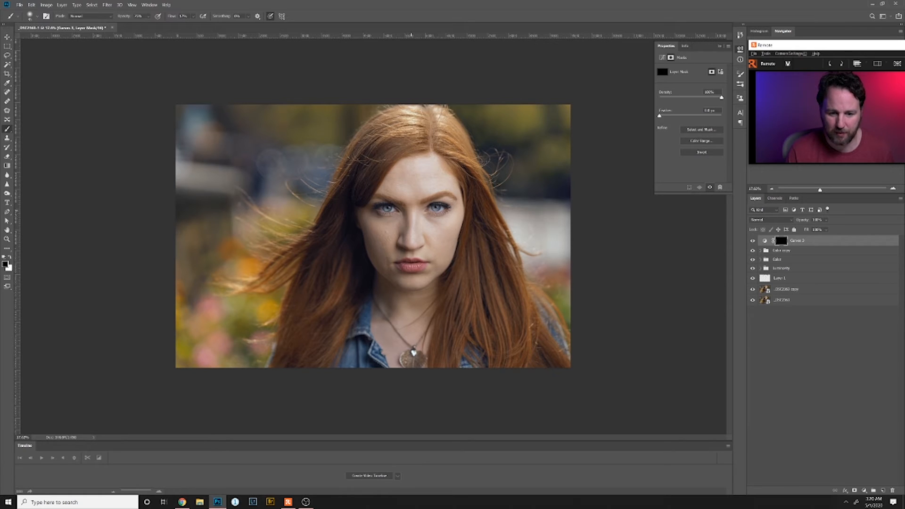
click(826, 230)
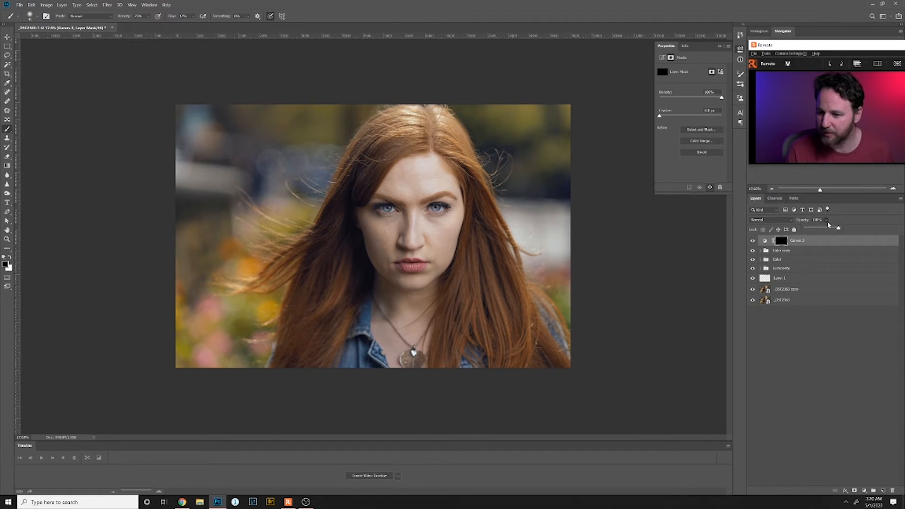
mouse_move(837, 229)
mouse_down()
mouse_move(815, 229)
mouse_move(827, 227)
mouse_up()
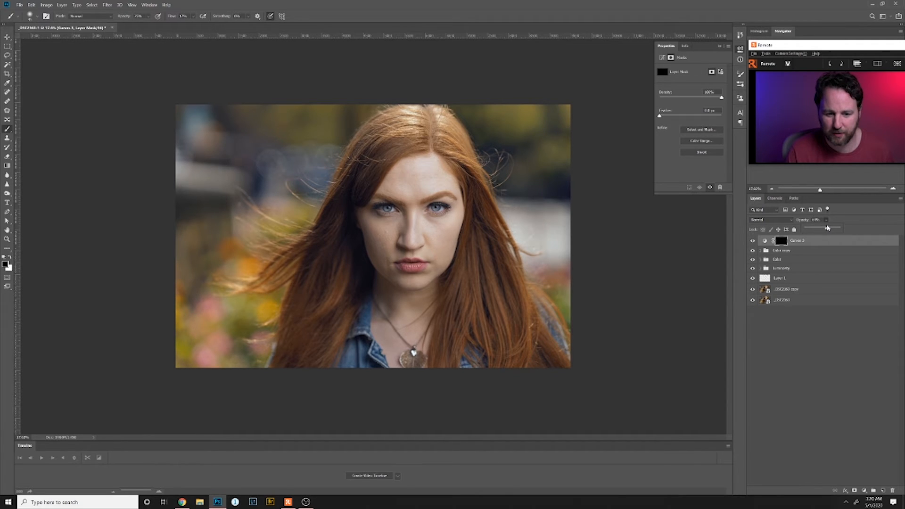
scroll(562, 282, down, 3)
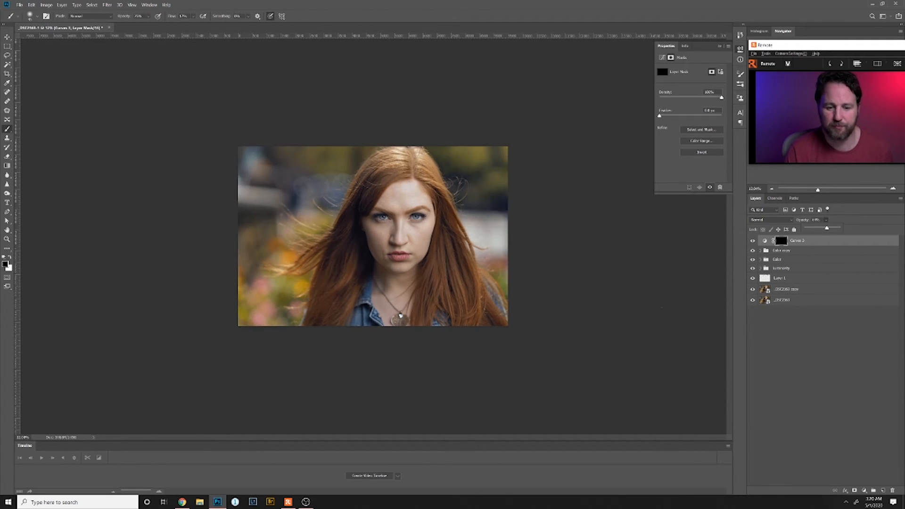
scroll(551, 292, up, 2)
scroll(391, 222, up, 3)
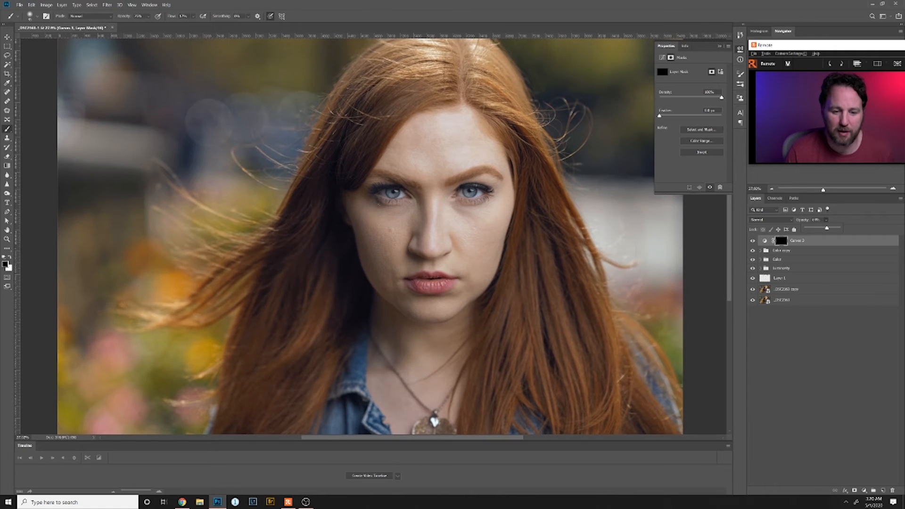
key(Return)
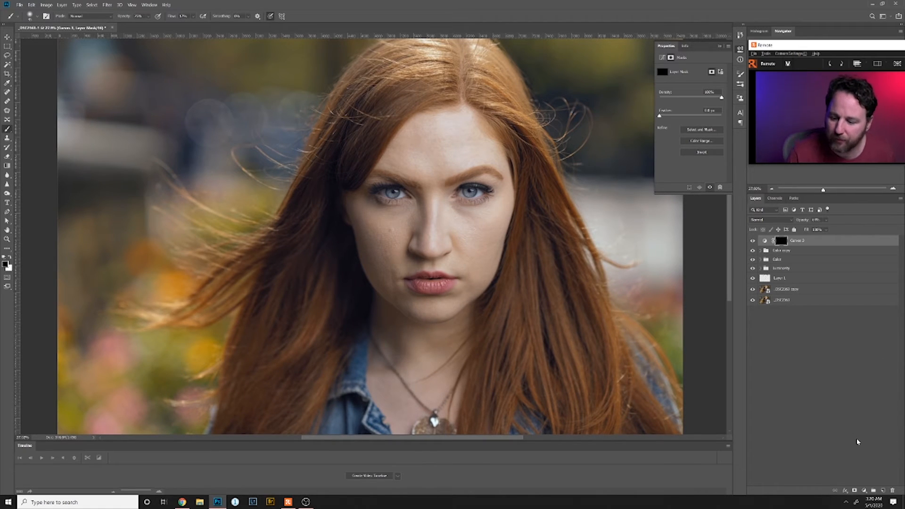
Create a new layer in Overlay mode above the Curves layer, filled with the Overlay-neutral 50% gray
scroll(374, 236, down, 2)
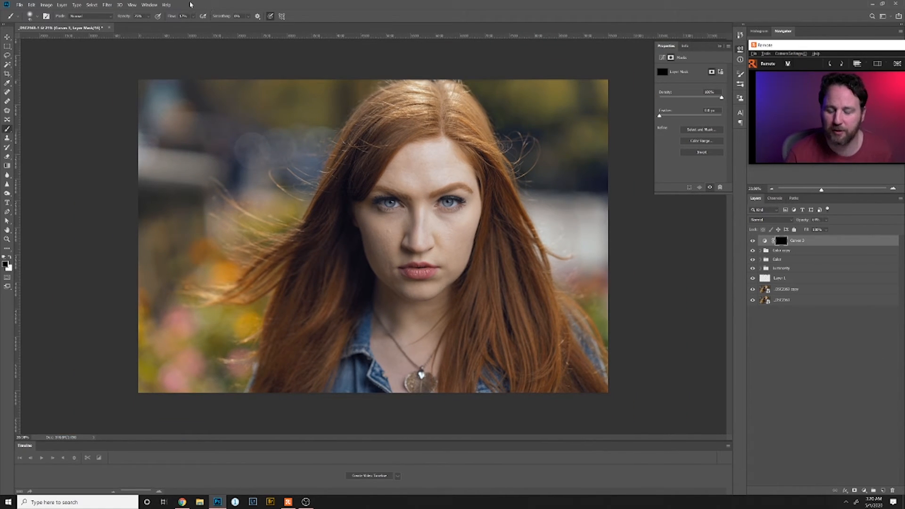
click(62, 5)
mouse_move(76, 14)
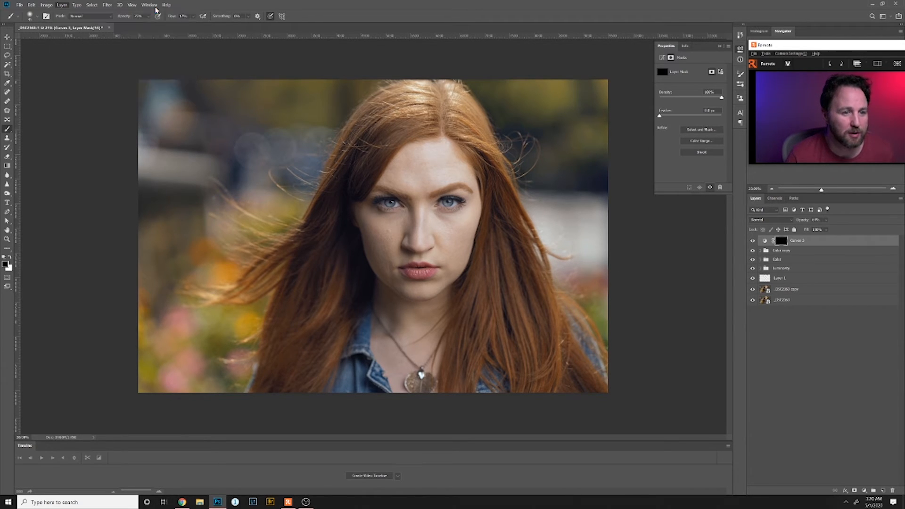
mouse_move(70, 11)
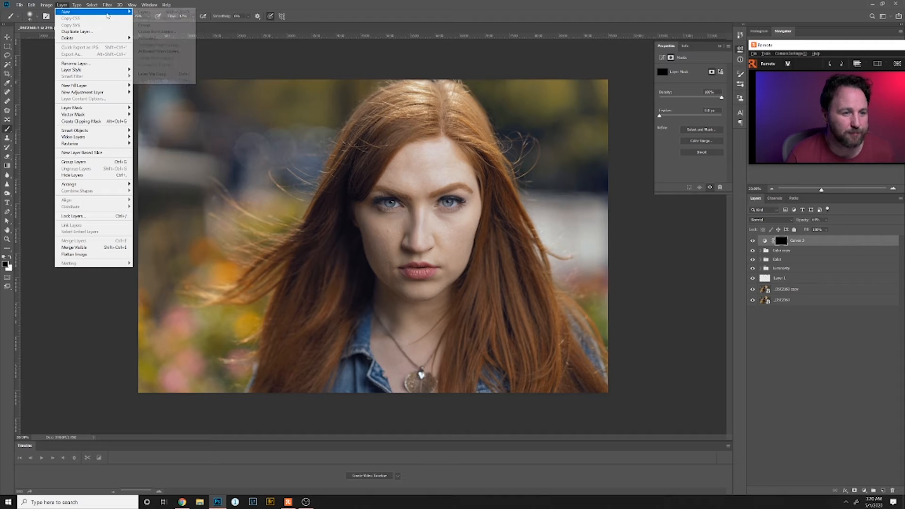
click(146, 11)
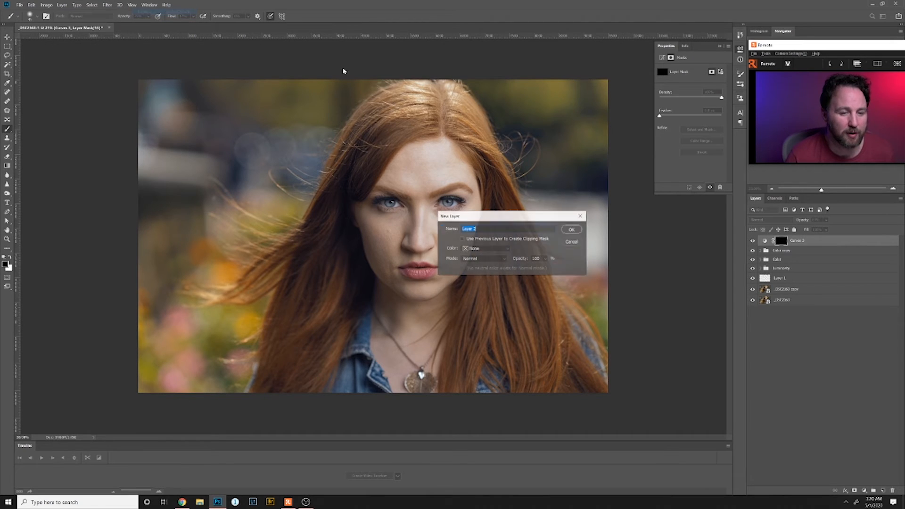
click(498, 259)
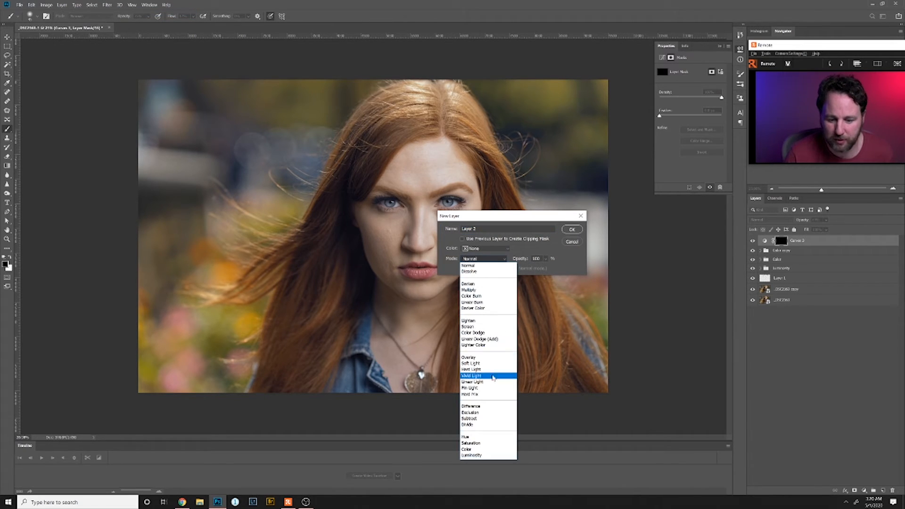
click(485, 357)
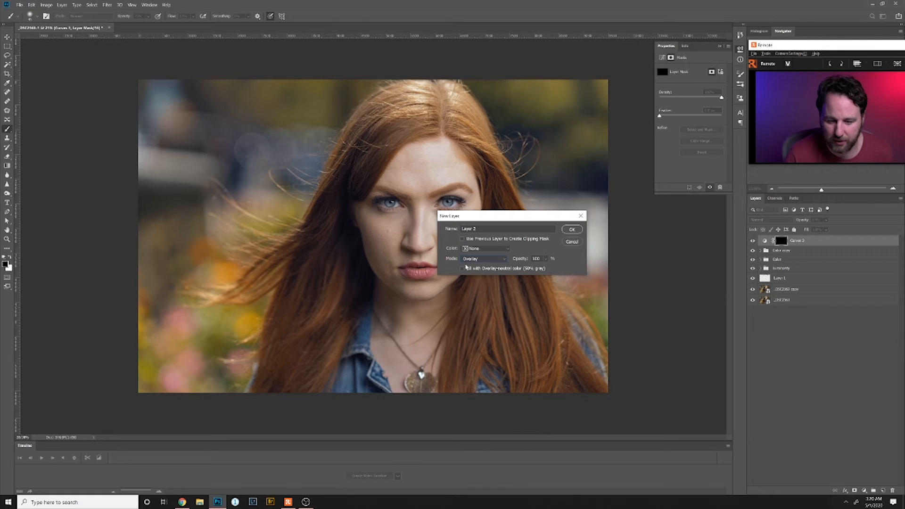
click(463, 269)
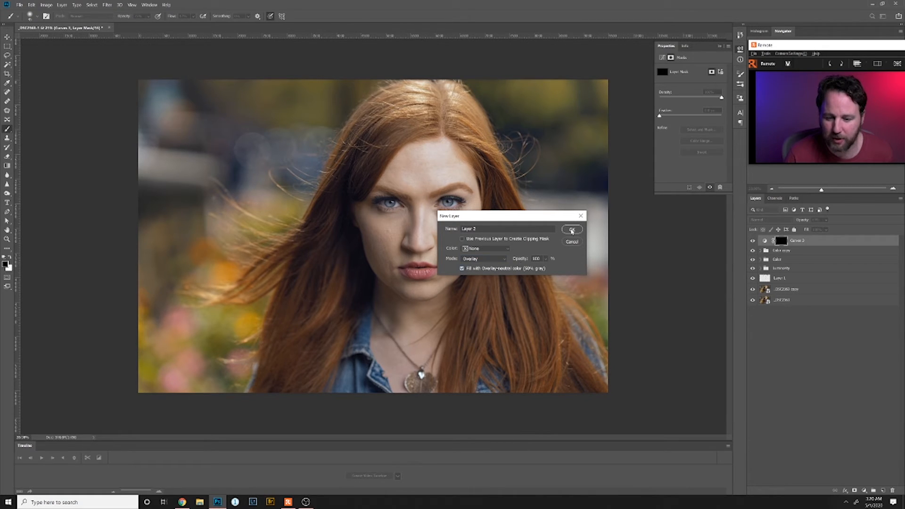
click(571, 231)
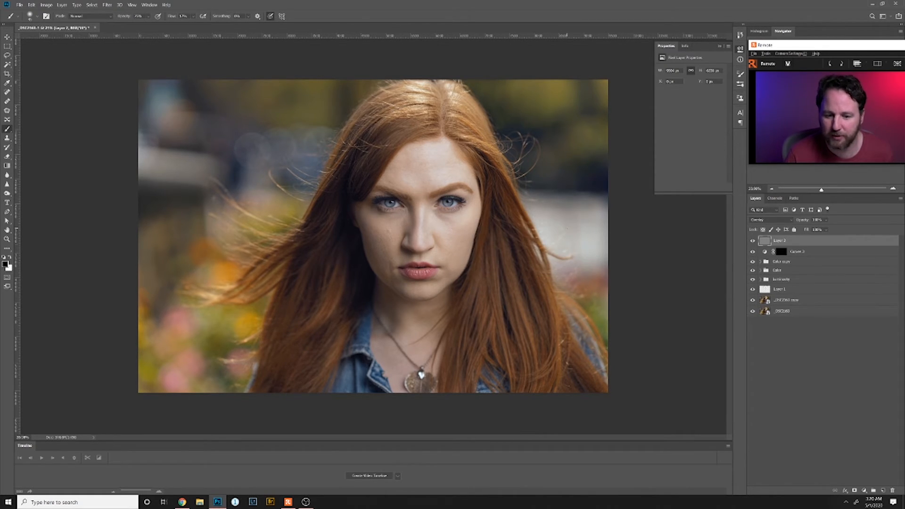
Choose the Burn tool for the gray Overlay layer and lower its exposure to a very small percentage
click(7, 193)
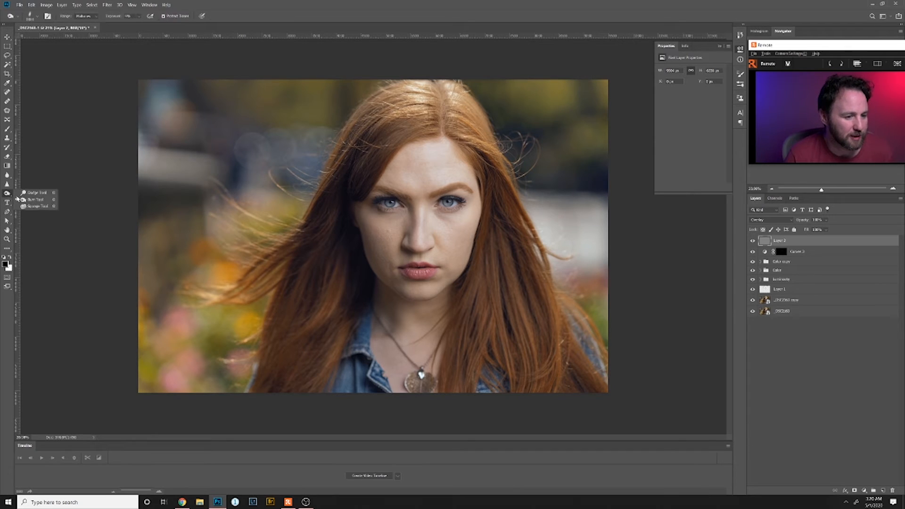
click(39, 198)
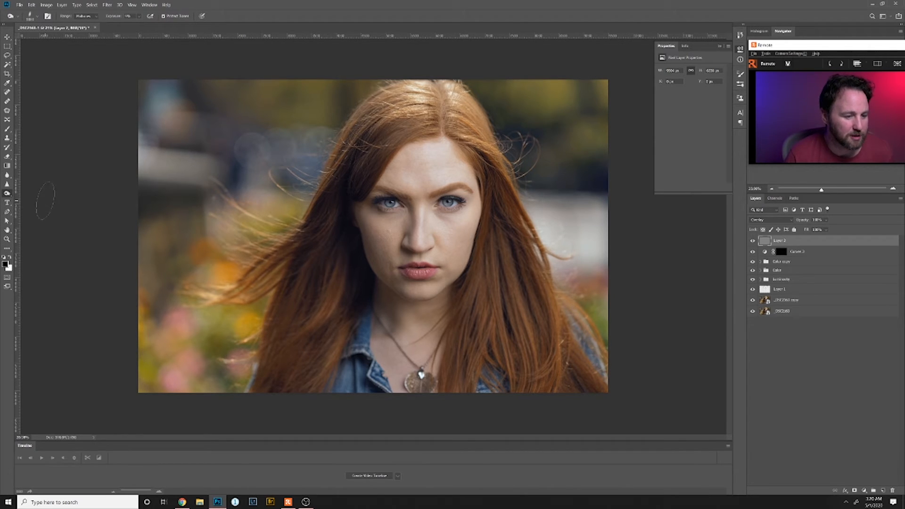
click(139, 16)
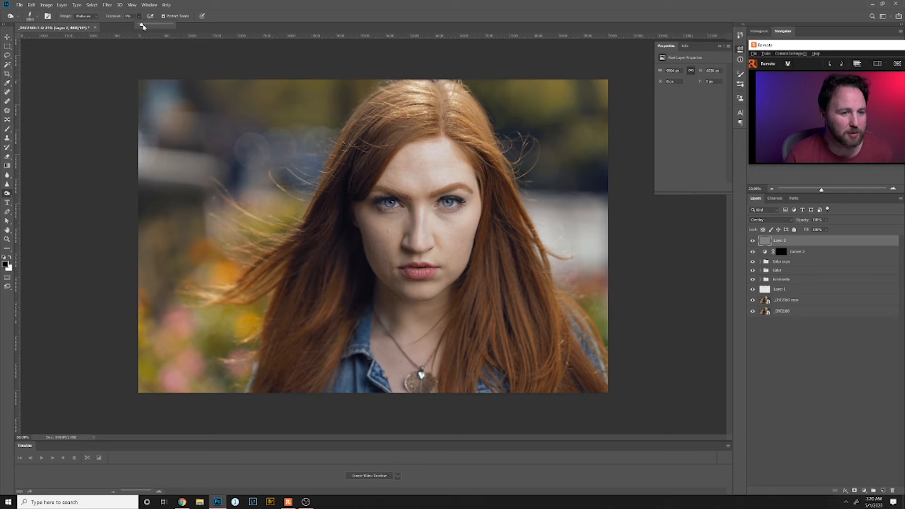
drag(142, 27, 141, 28)
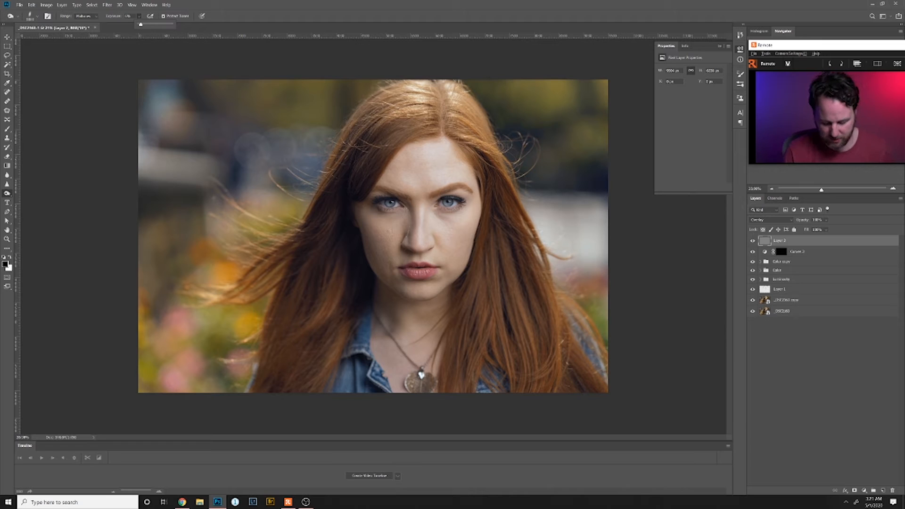
click(396, 202)
Reduce the Burn tool's brush size by several increments to suit the details of the face
key(bracketleft)
key(bracketleft)
key(bracketleft)
key(bracketleft)
key(bracketleft)
key(bracketleft)
key(bracketleft)
key(bracketleft)
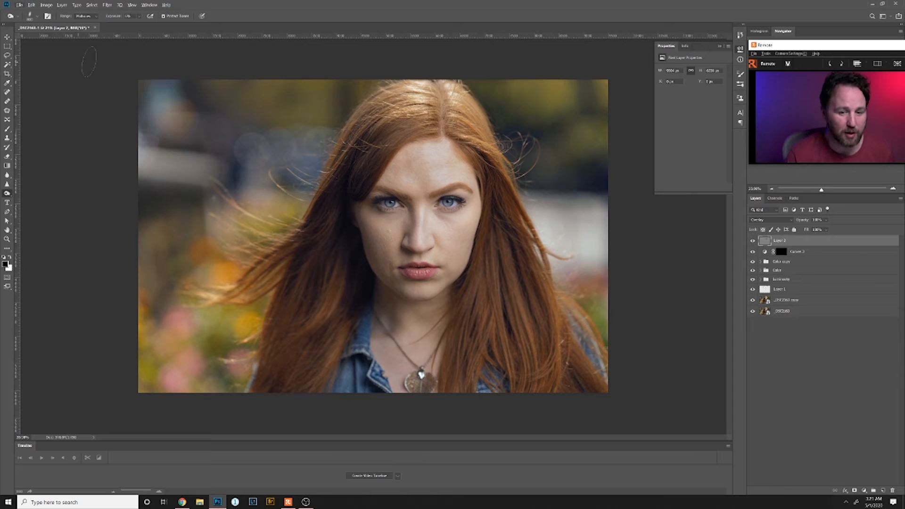
Set the Burn tool's range to Midtones and fine-tune its exposure within the lowest few percent
scroll(87, 55, up, 3)
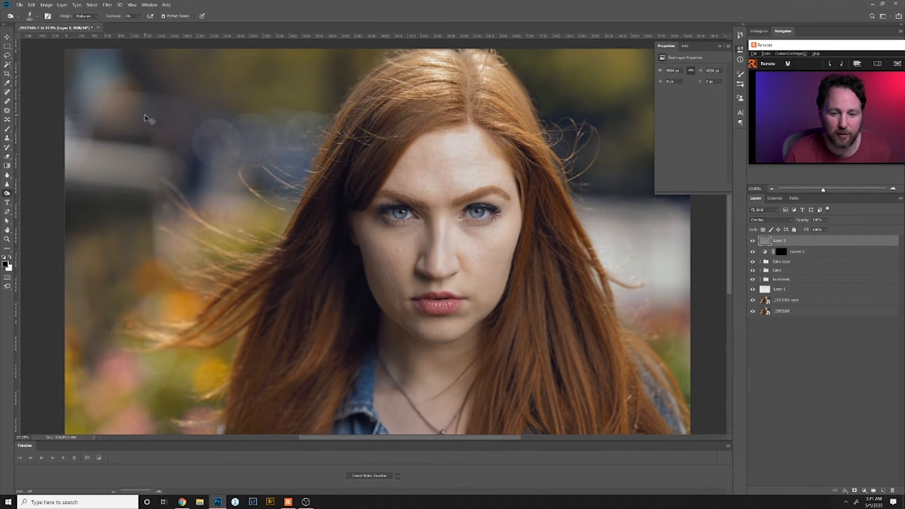
click(95, 17)
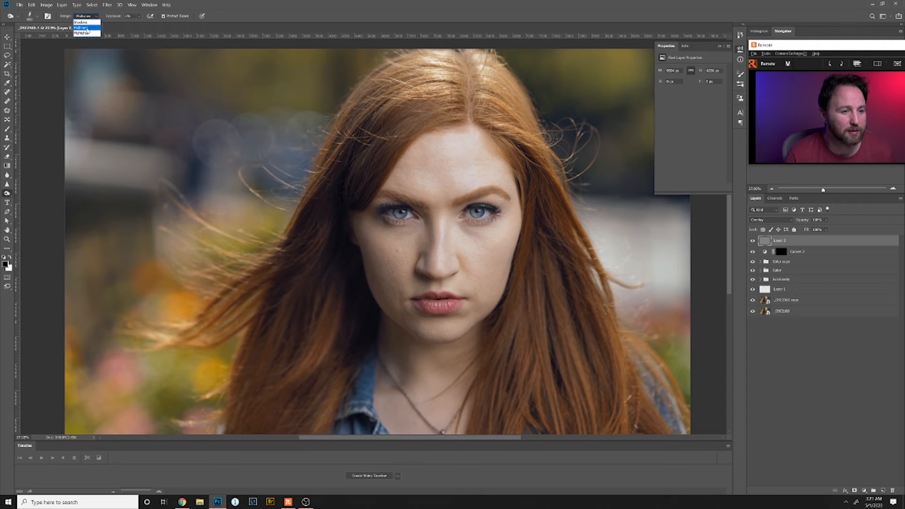
click(86, 28)
click(139, 16)
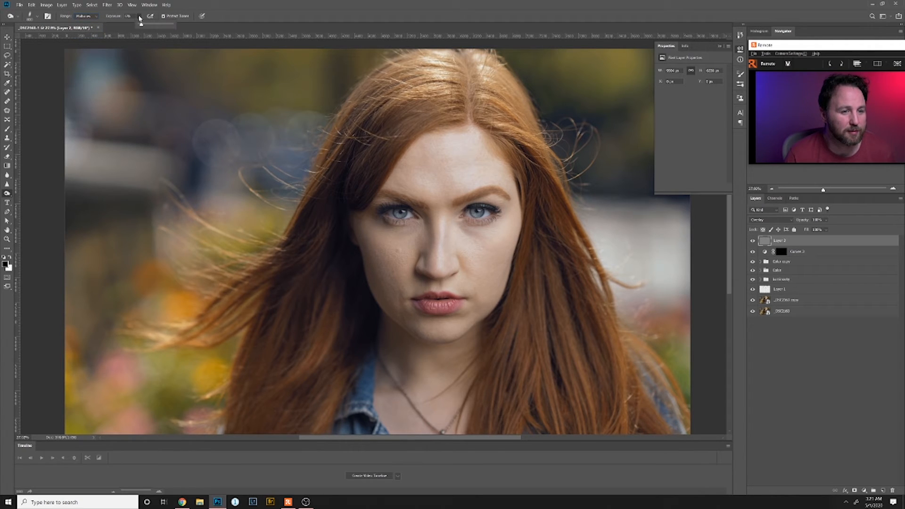
drag(140, 26, 142, 25)
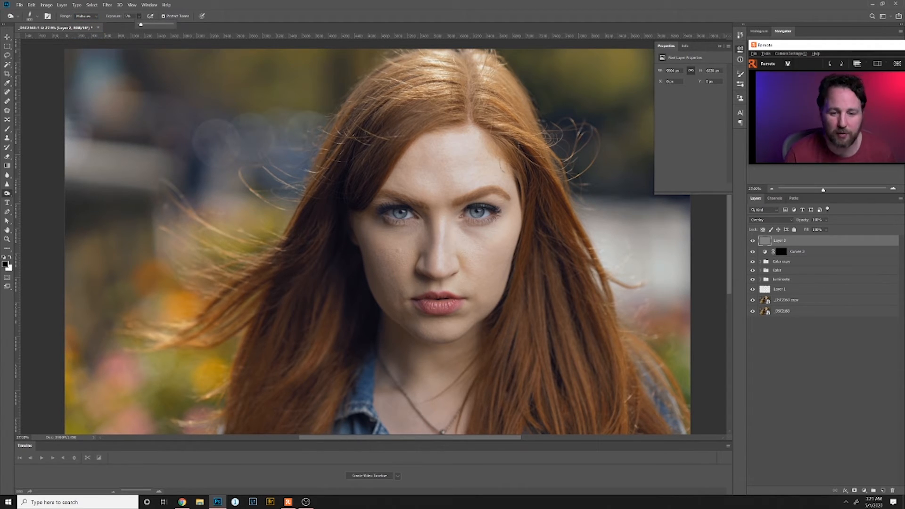
Enlarge the Burn tool's soft round brush for shading broad areas of the whole portrait
key(Return)
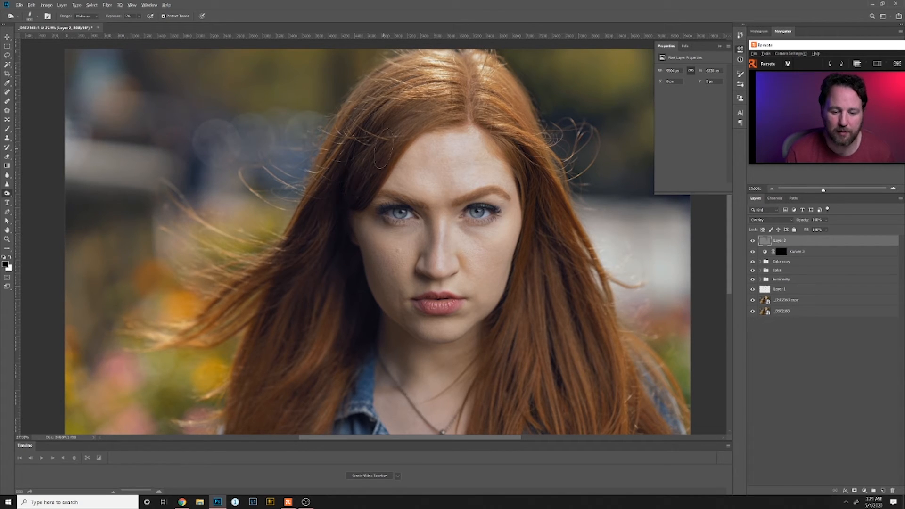
scroll(381, 139, down, 5)
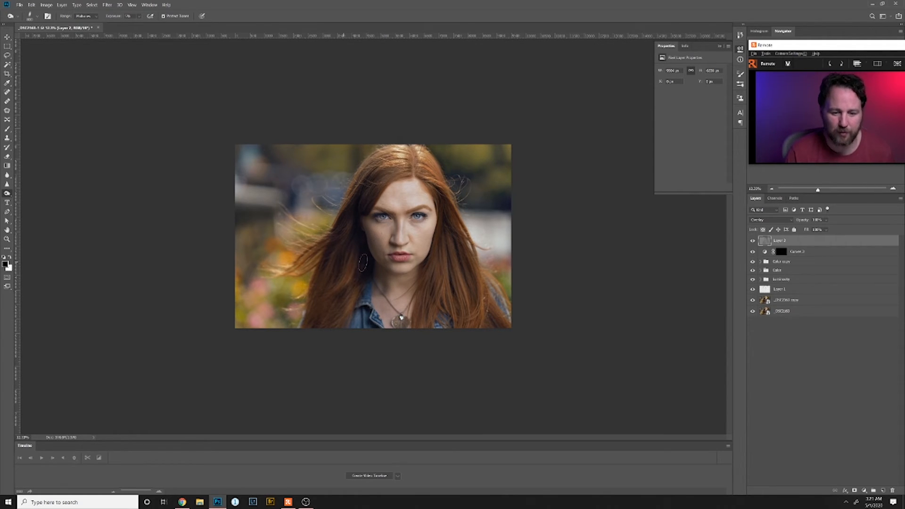
key(ctrl+minus)
key(ctrl+minus)
key(ctrl+minus)
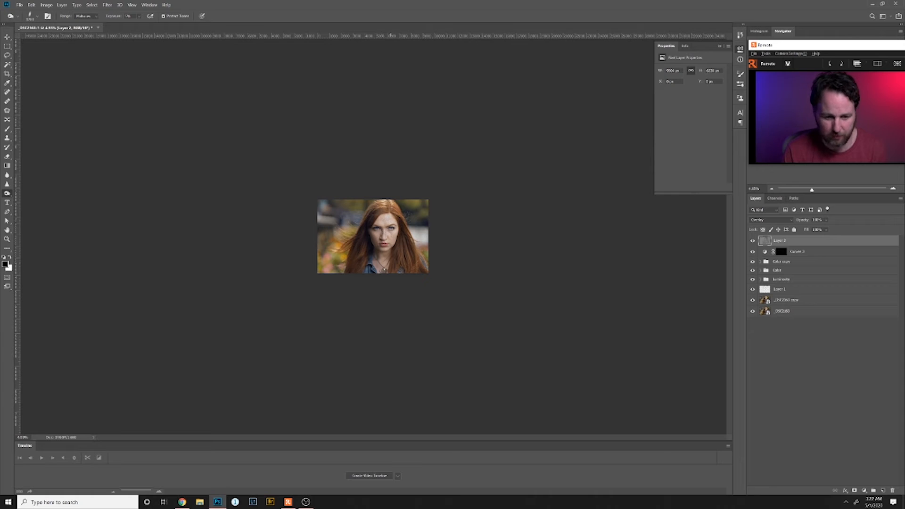
right_click(401, 228)
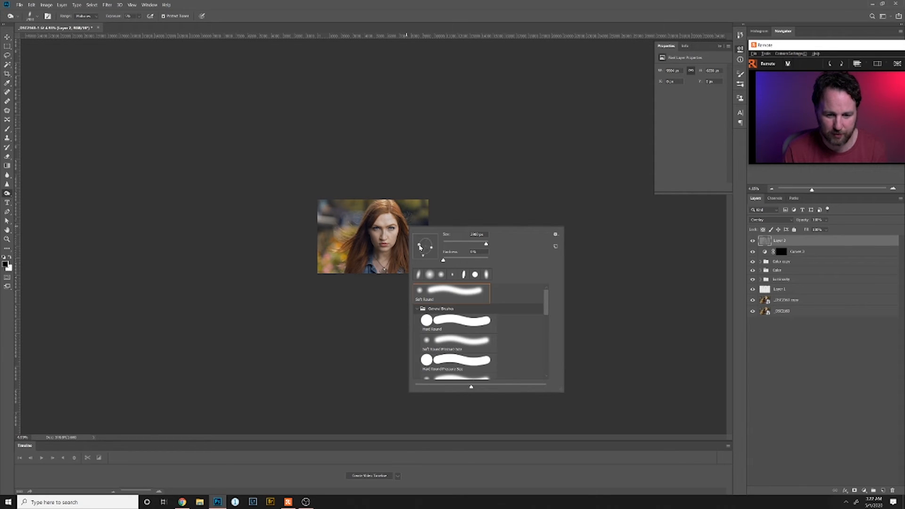
key(Return)
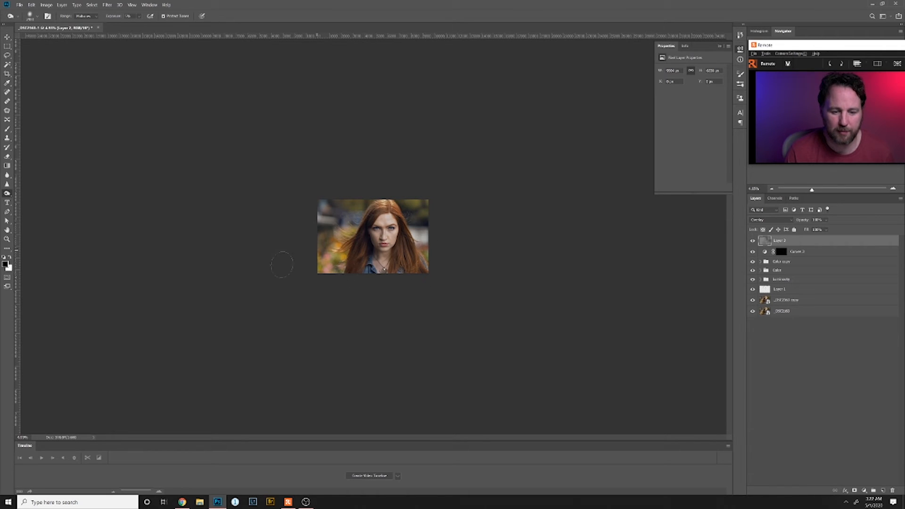
scroll(352, 254, up, 2)
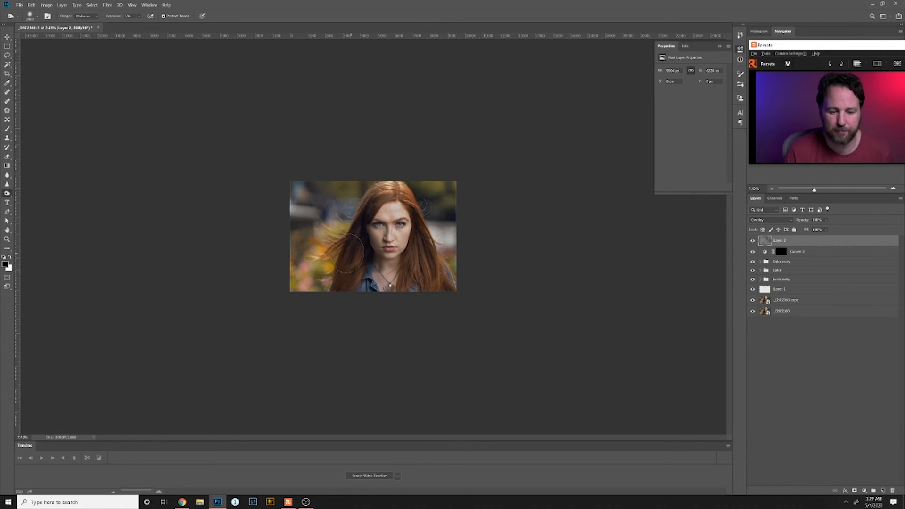
scroll(389, 285, up, 1)
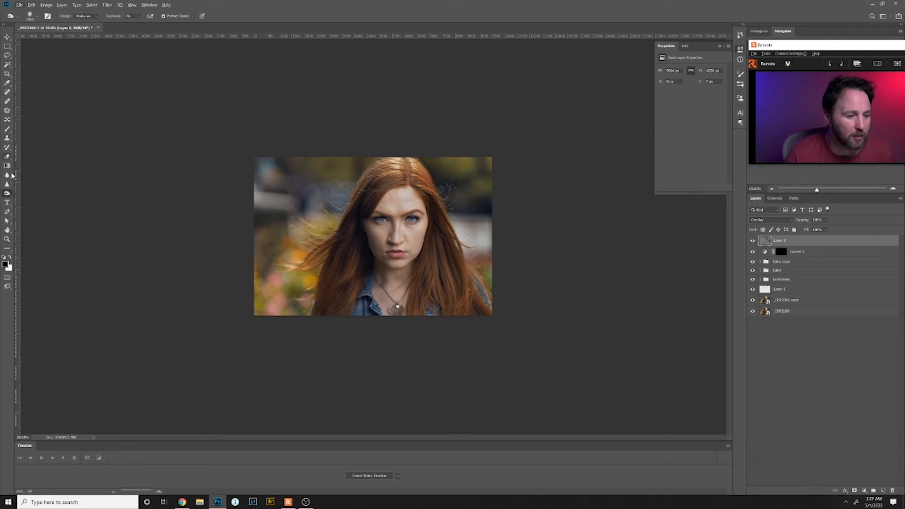
Switch to the Dodge tool and lighten the edge of the face beside the forehead and eye
right_click(7, 193)
click(37, 192)
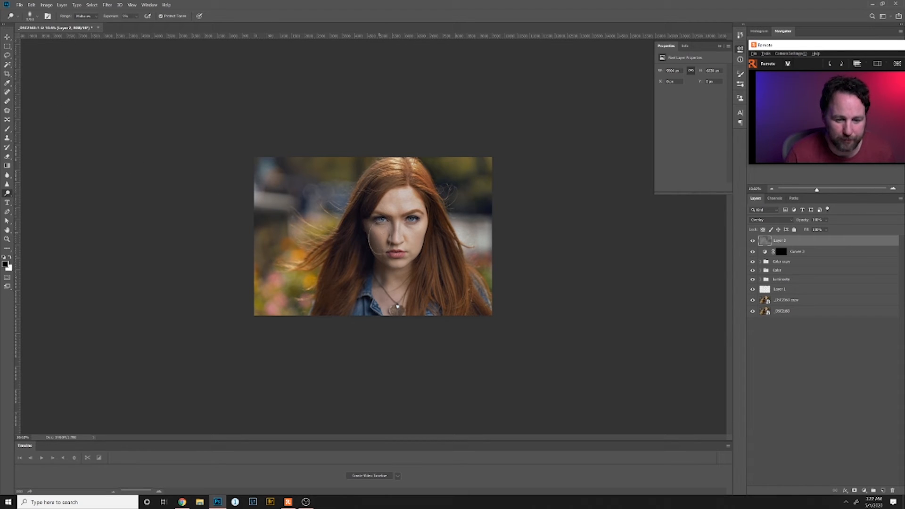
drag(374, 194, 375, 210)
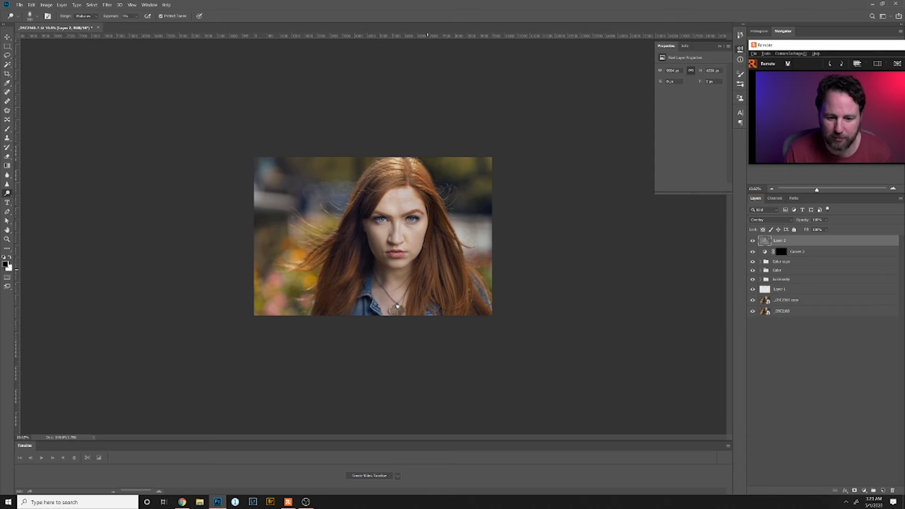
Switch back to the Burn tool and set its range to Highlights
scroll(404, 208, up, 10)
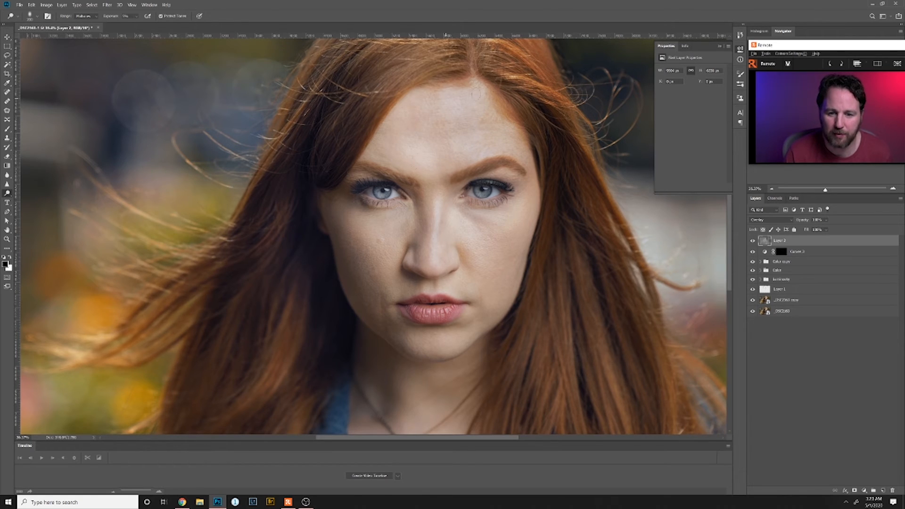
right_click(7, 193)
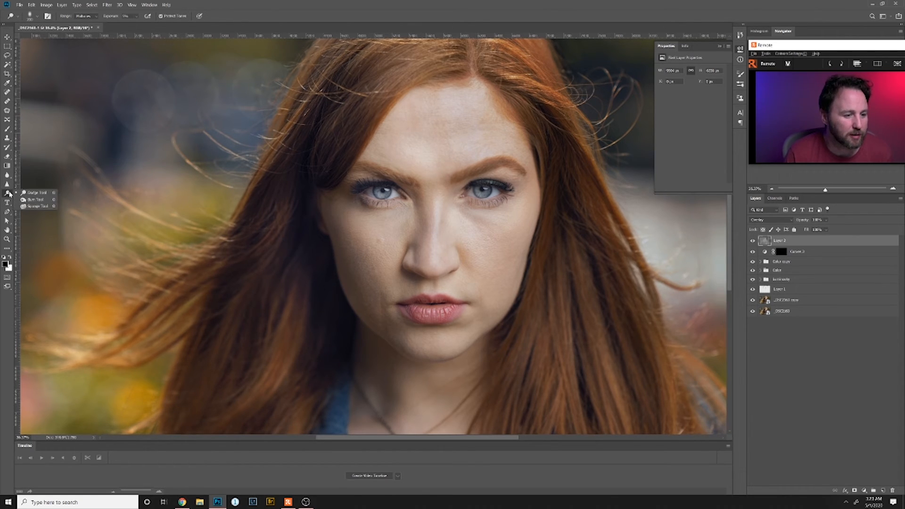
click(38, 200)
click(90, 16)
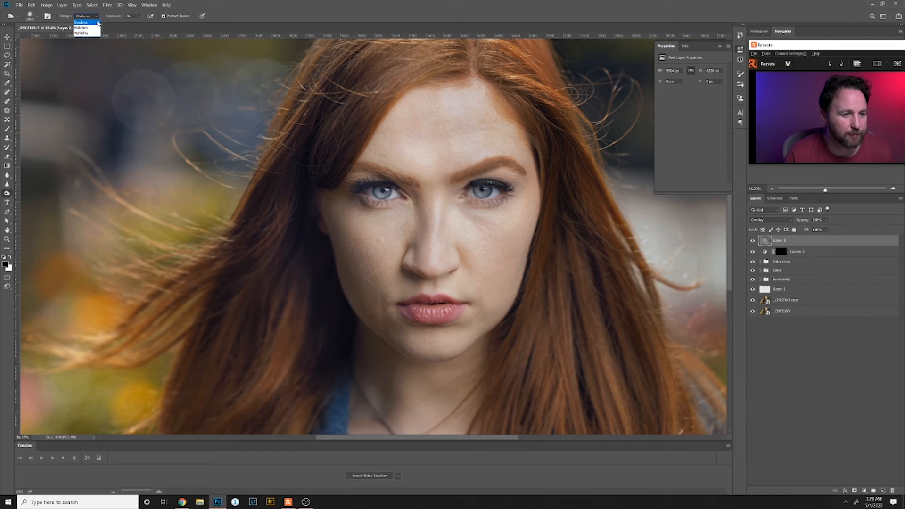
click(97, 24)
click(95, 16)
click(94, 33)
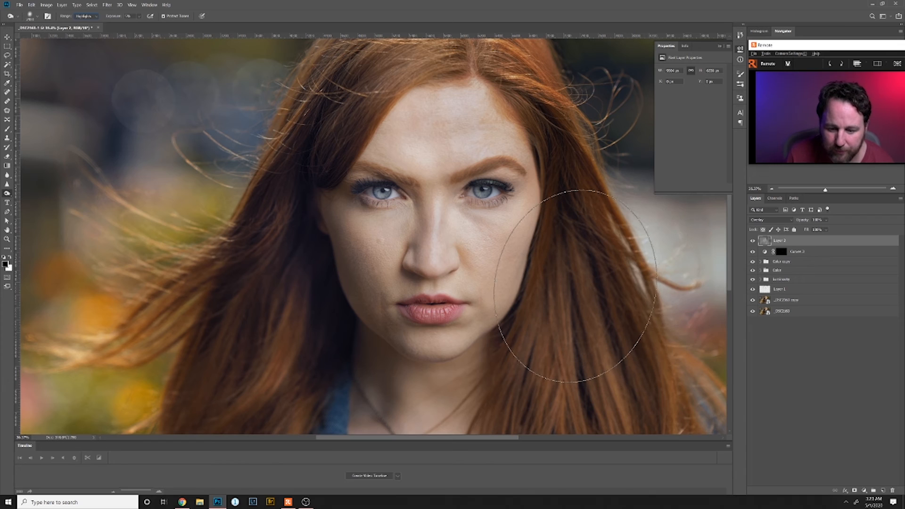
Reduce the Burn tool's soft round brush to a small size suited to fine facial details
right_click(575, 286)
drag(652, 303, 620, 308)
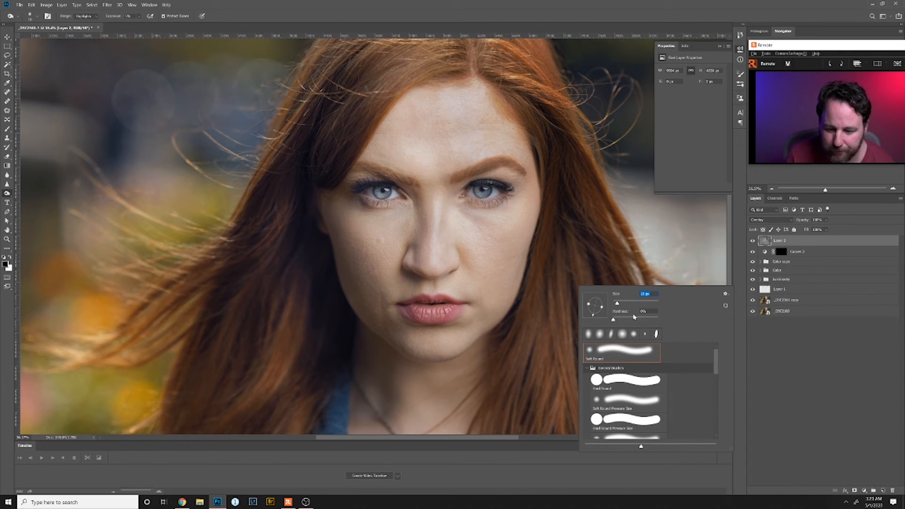
drag(617, 304, 624, 304)
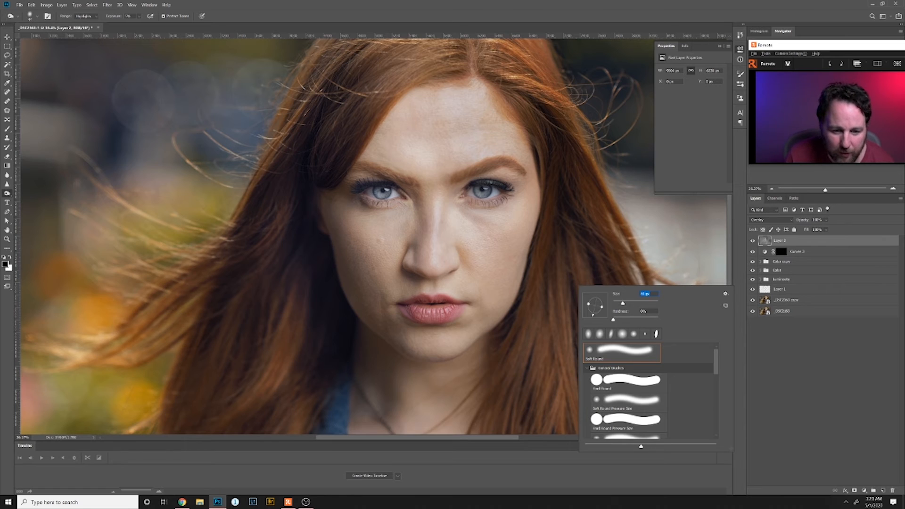
key(Return)
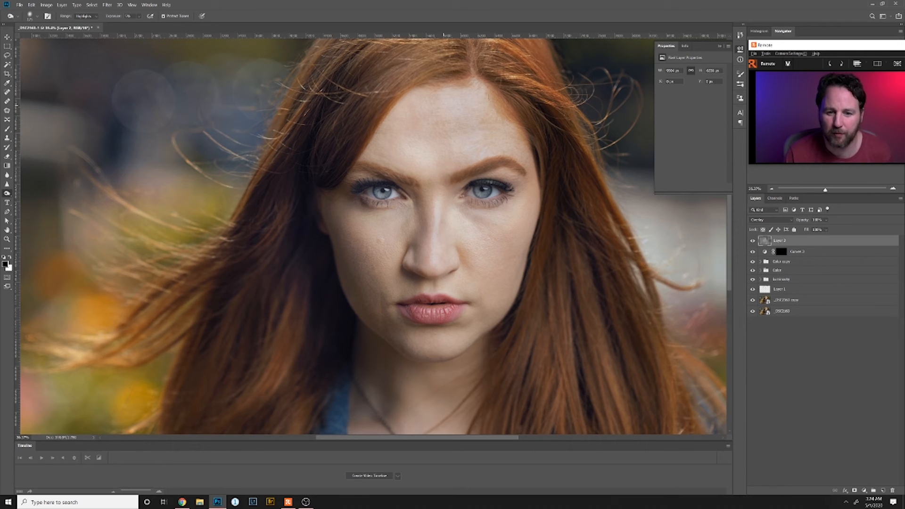
Lower the opacity of the gray Overlay dodge and burn layer to just under 50%
scroll(564, 241, down, 5)
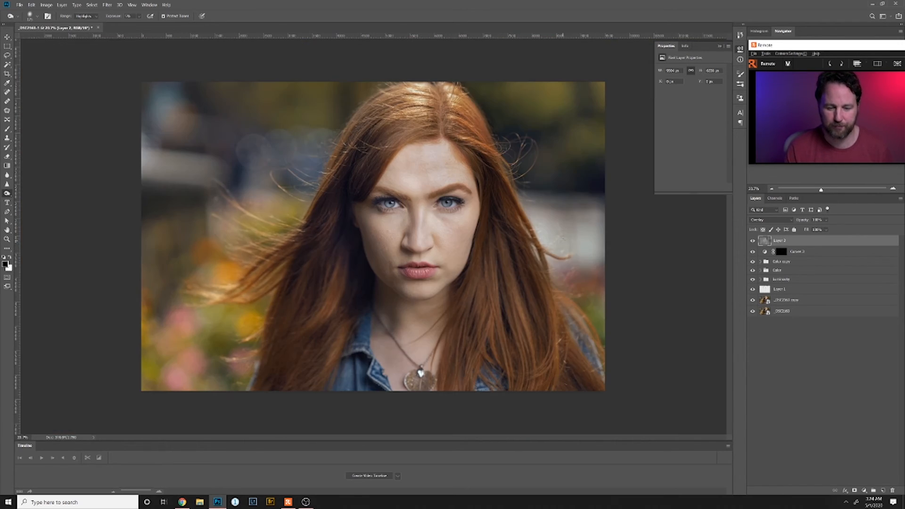
click(826, 219)
mouse_move(840, 228)
mouse_down()
mouse_move(804, 235)
mouse_move(821, 228)
mouse_up()
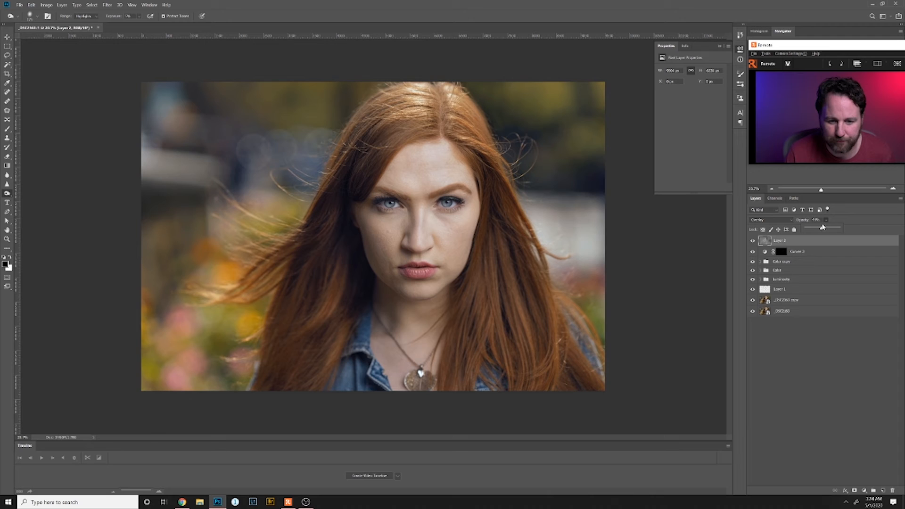
Compare the graded portrait with the original by isolating the bottom image layer and restoring all layers
scroll(600, 260, down, 2)
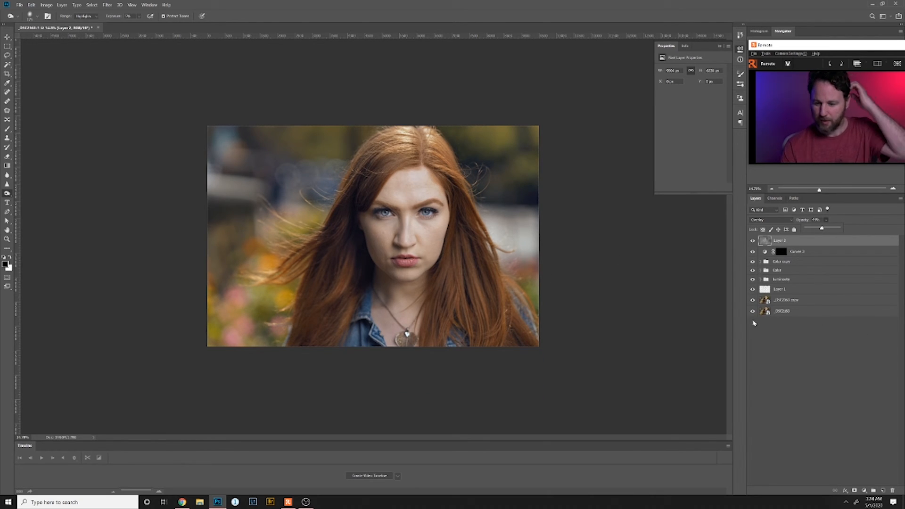
alt+click(753, 311)
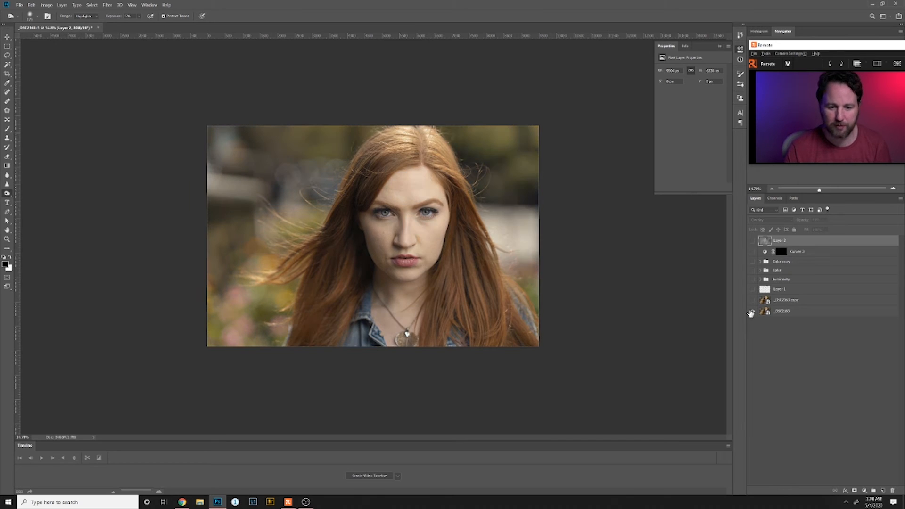
alt+click(753, 312)
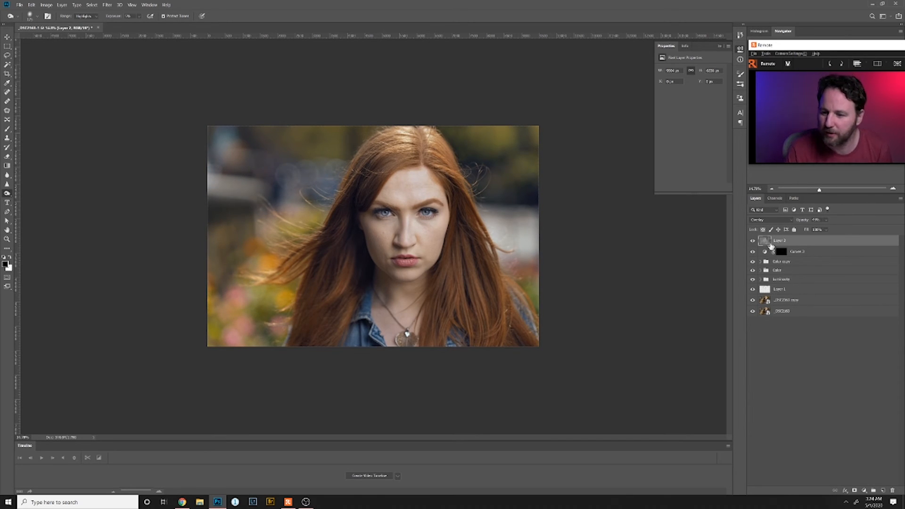
Soften the eye-brightening Curves layer by slightly lowering the raised point on its RGB curve
click(801, 252)
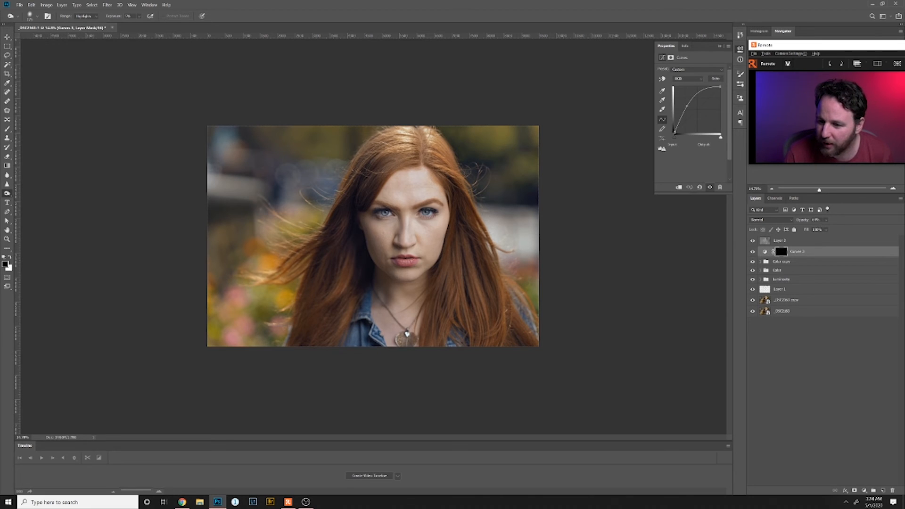
drag(687, 106, 689, 108)
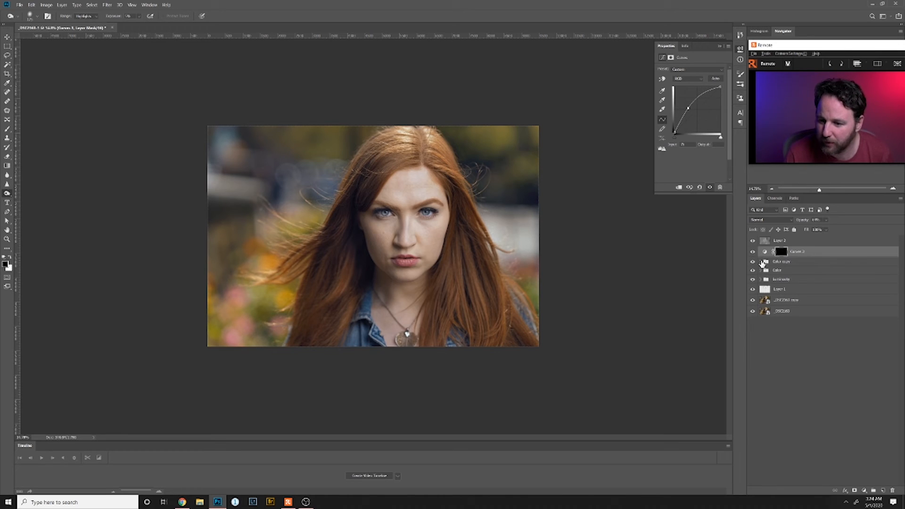
Find the Gradient Map layer inside the Color group and reduce its opacity to below 20%
click(761, 263)
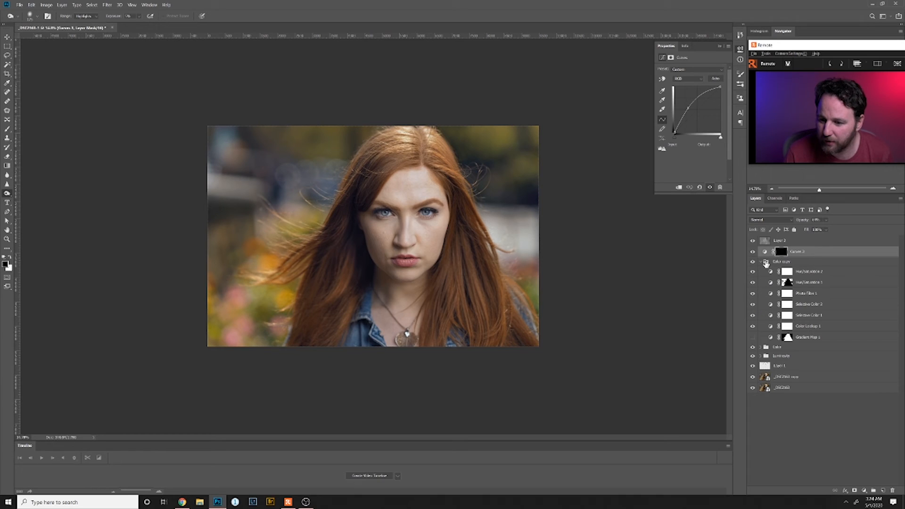
click(761, 262)
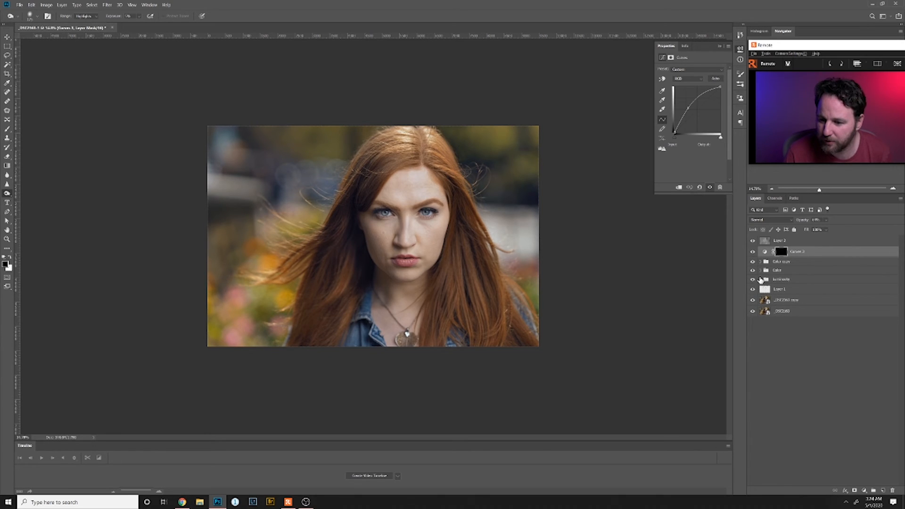
click(760, 279)
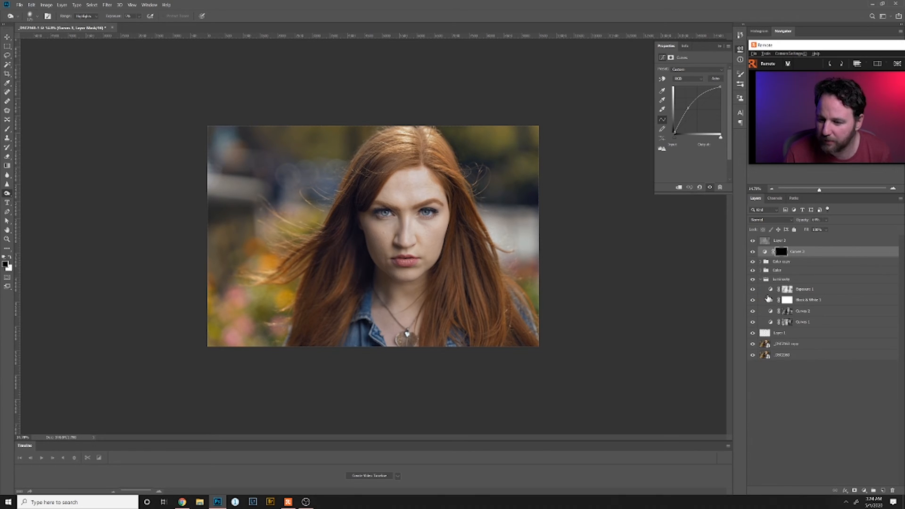
click(761, 271)
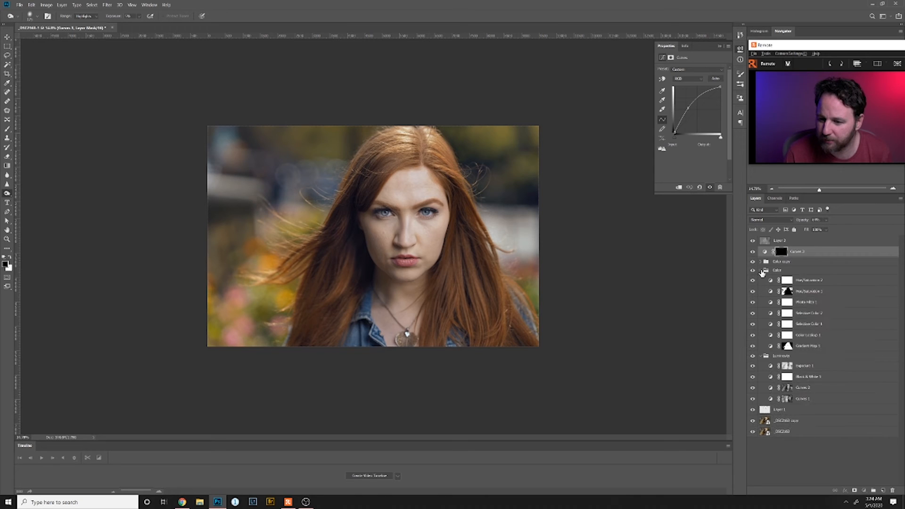
click(761, 270)
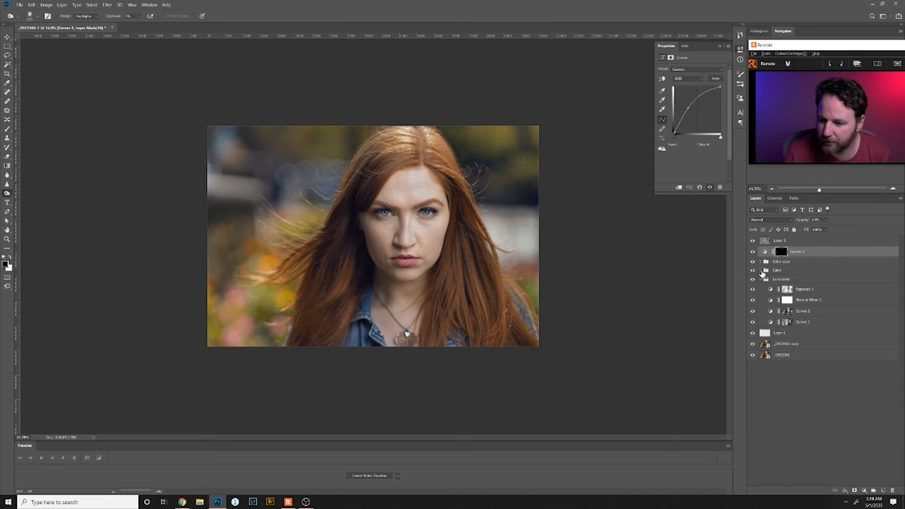
click(761, 271)
click(809, 349)
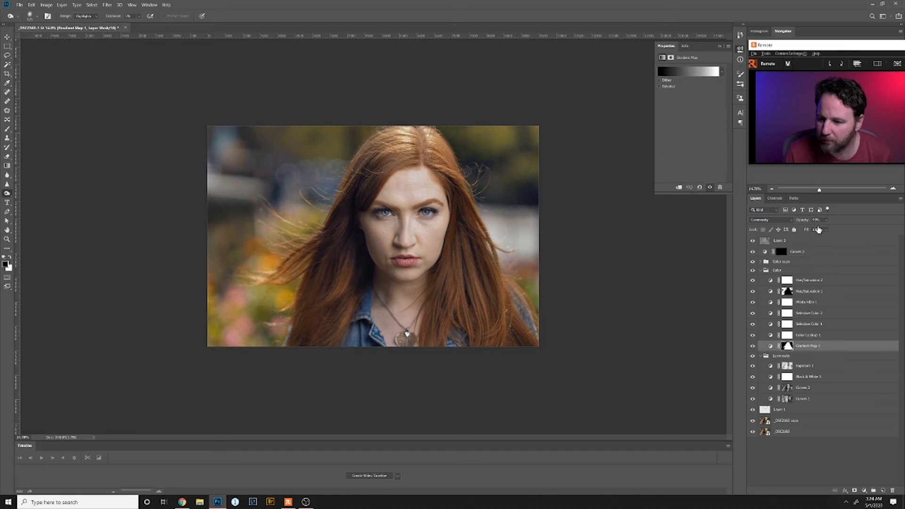
click(826, 220)
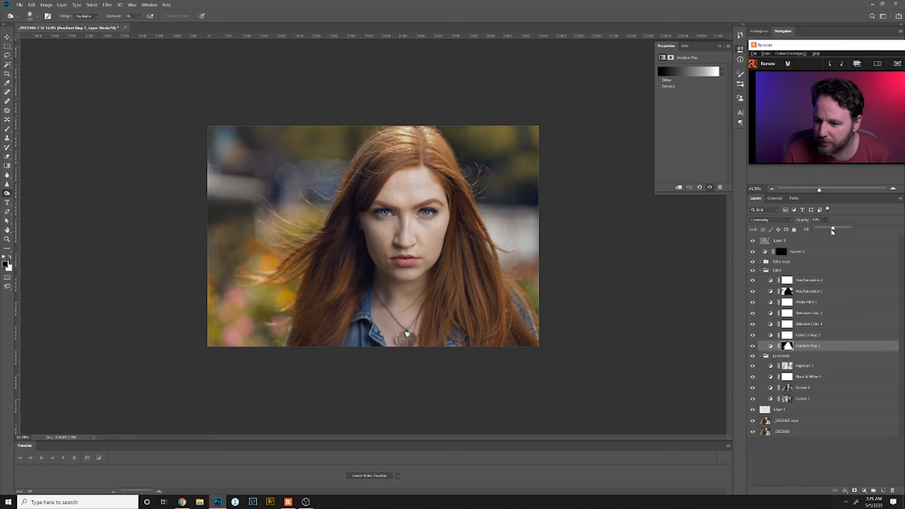
mouse_move(825, 228)
mouse_down()
mouse_move(862, 239)
mouse_move(819, 240)
mouse_up()
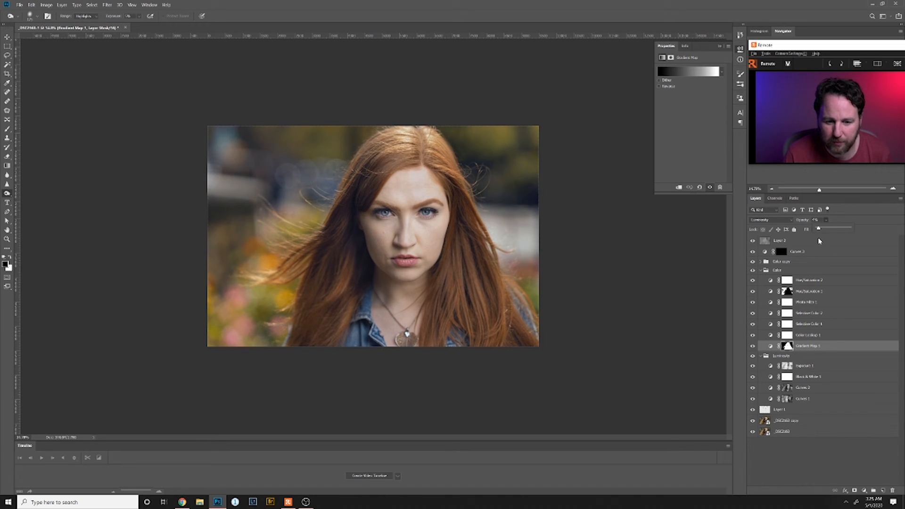
drag(819, 240, 823, 241)
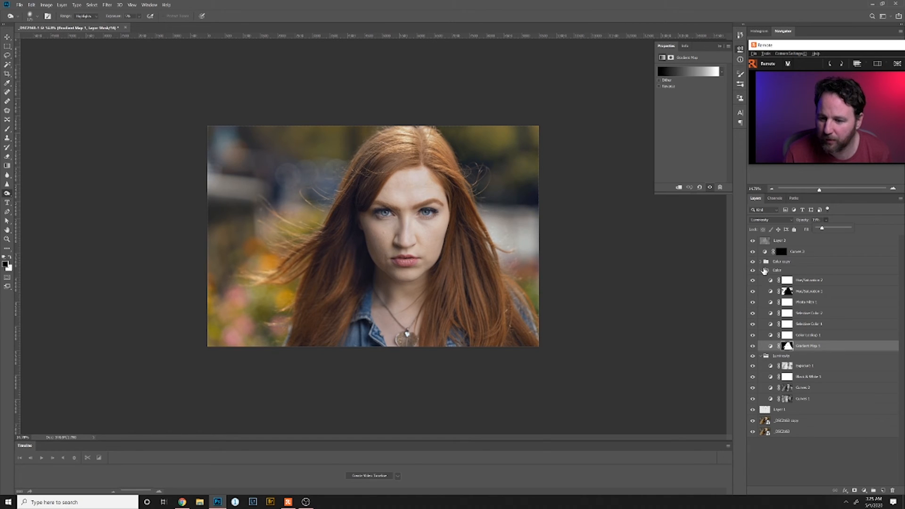
Collapse the Color and Luminosity groups in the layer stack
click(762, 270)
click(762, 271)
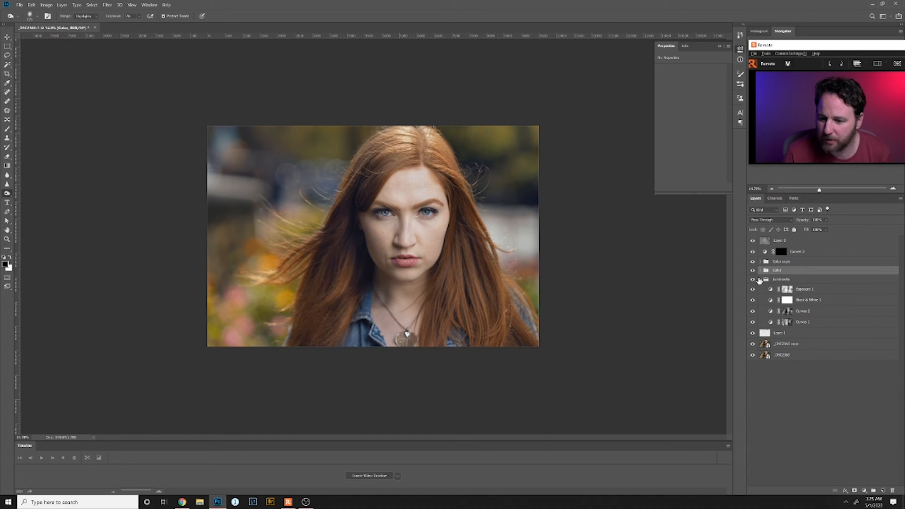
click(762, 279)
Add a Levels adjustment layer above Layer 2, slightly darken its RGB midtones, and move the black and white input points slightly inward
click(782, 240)
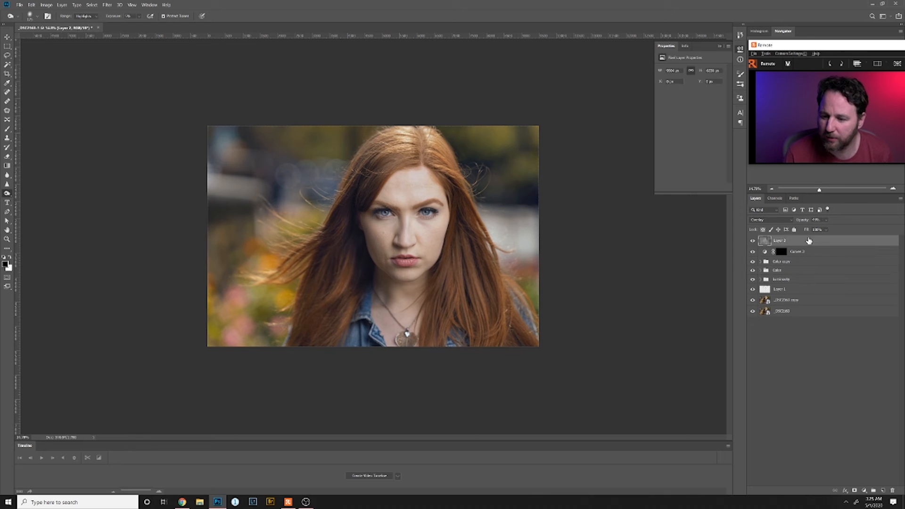
click(864, 491)
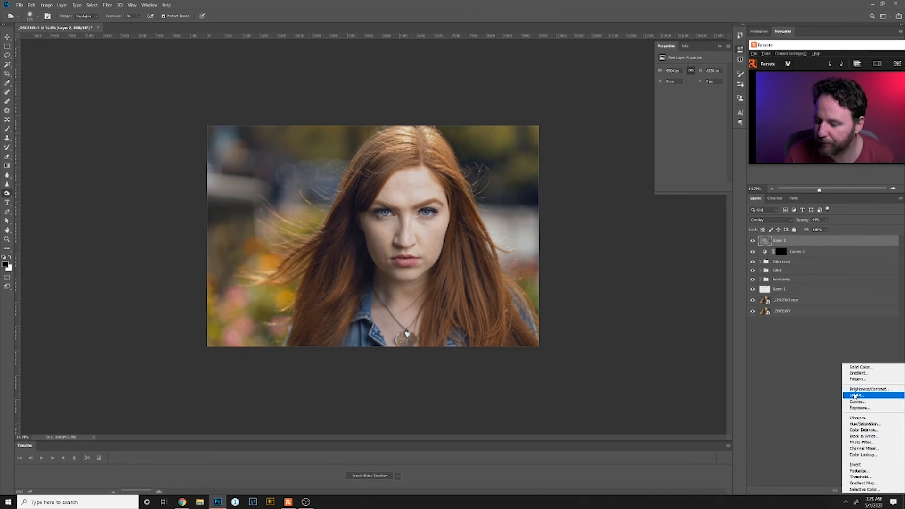
click(855, 396)
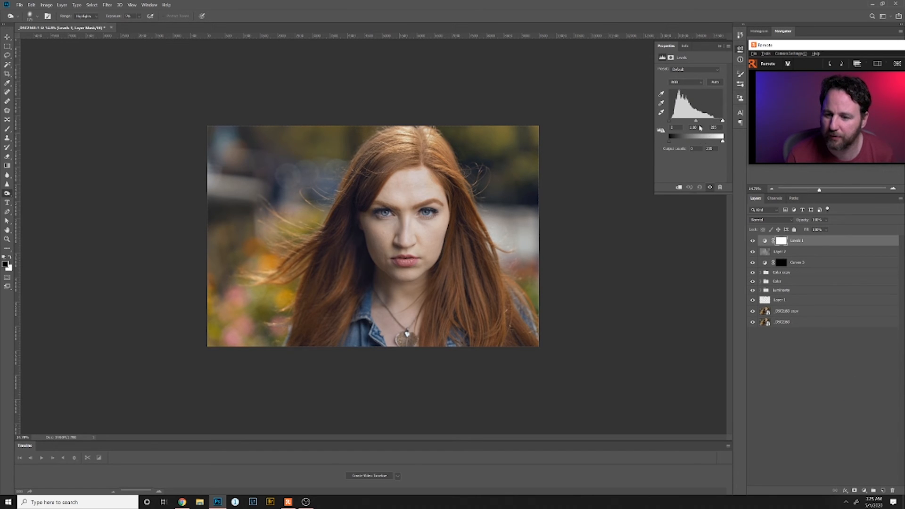
drag(696, 123, 699, 122)
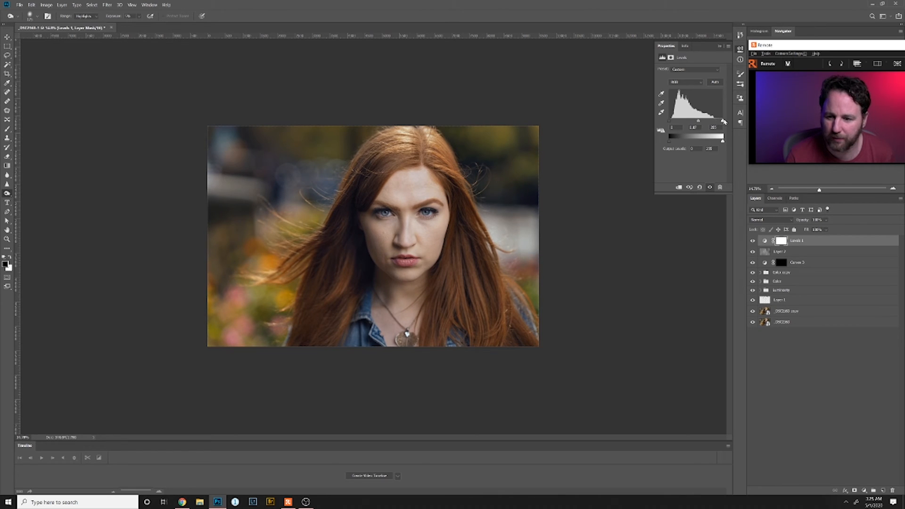
drag(723, 122, 675, 124)
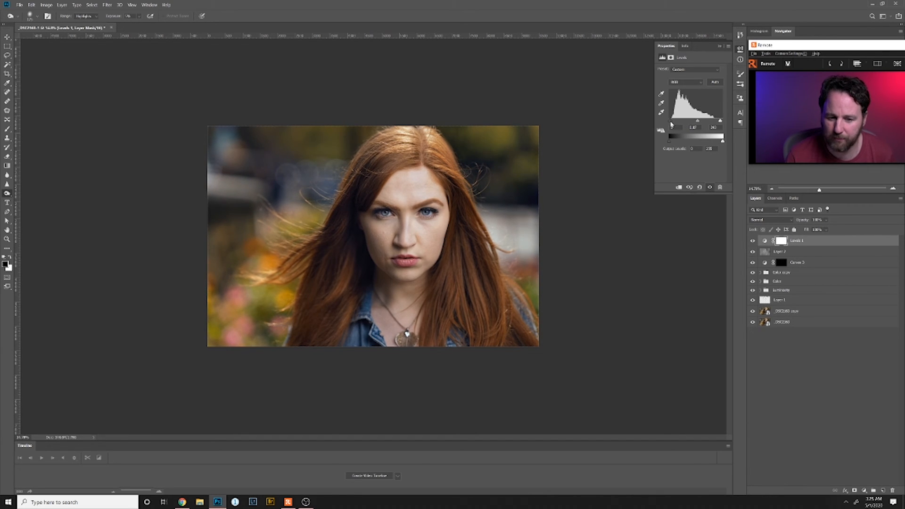
drag(697, 122, 694, 123)
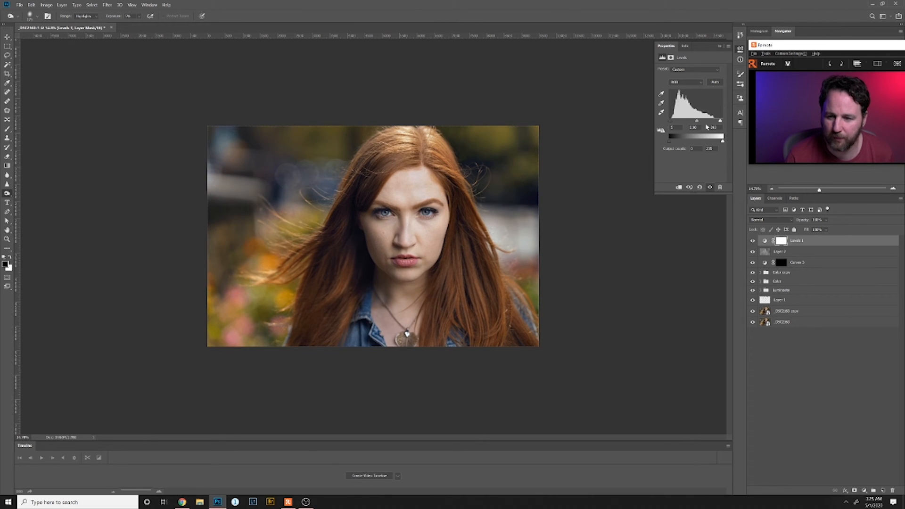
drag(722, 144, 722, 123)
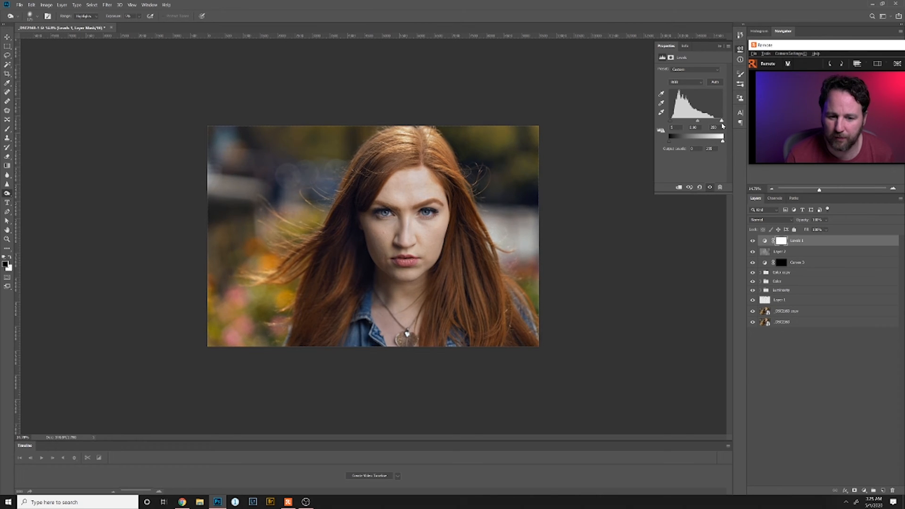
Compare the portrait with and without the Levels adjustment
click(695, 83)
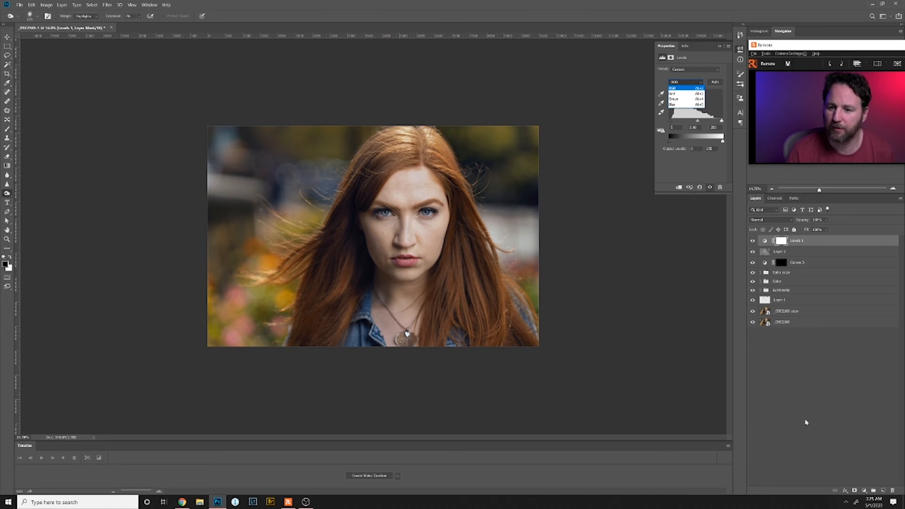
key(Escape)
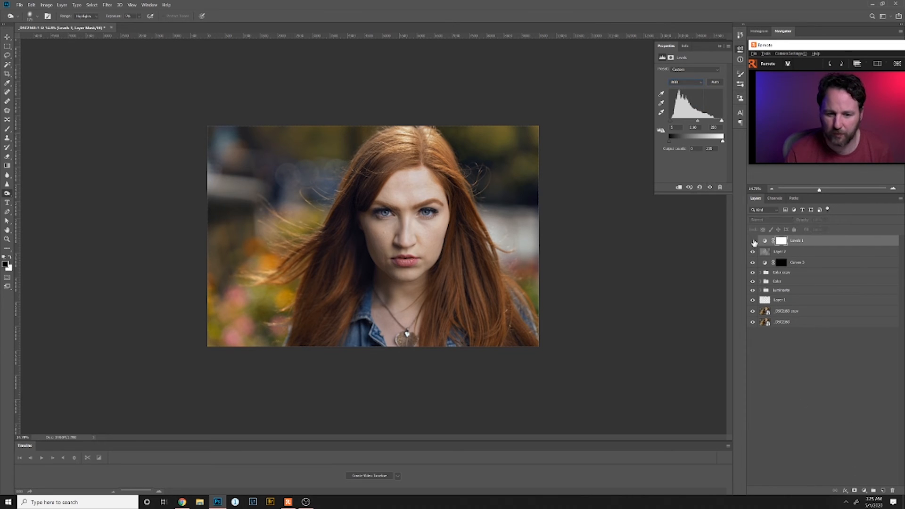
click(753, 241)
click(753, 241)
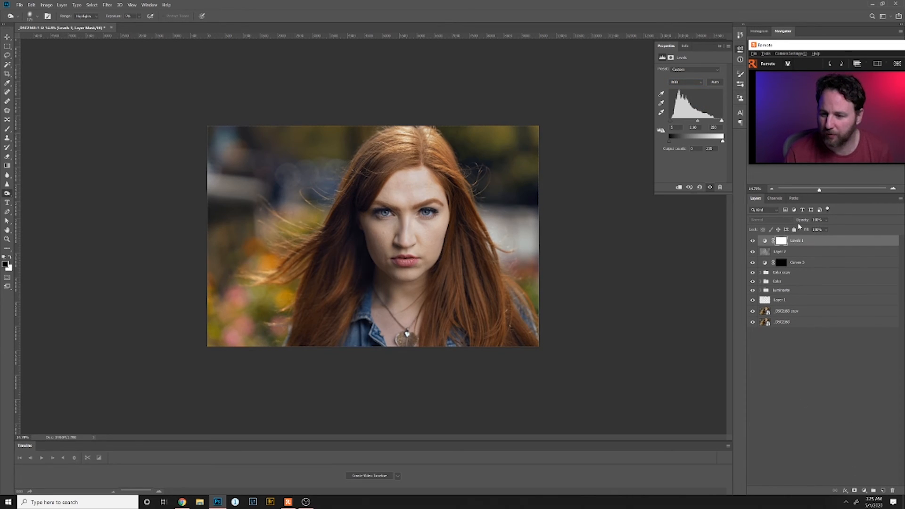
Set the Levels layer's blend mode to Soft Light and reduce its opacity to slightly above 40%
click(790, 222)
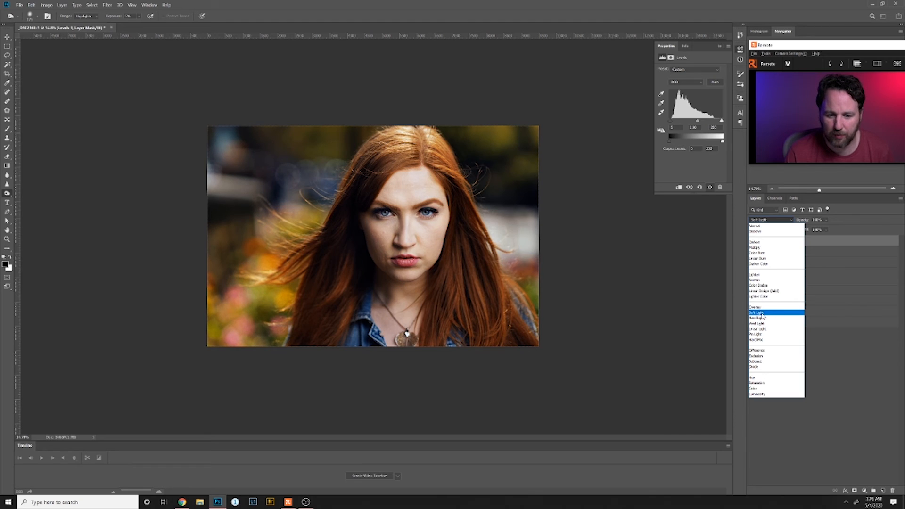
click(763, 314)
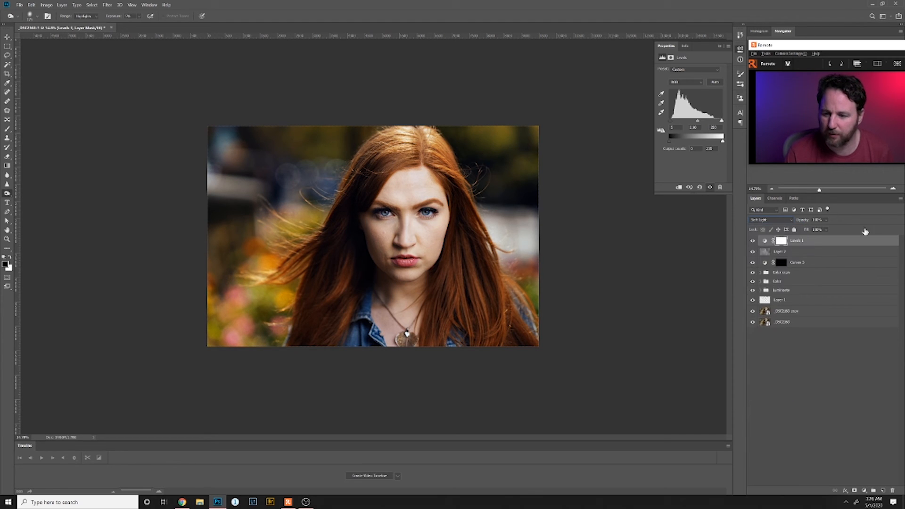
click(826, 220)
drag(827, 231, 822, 231)
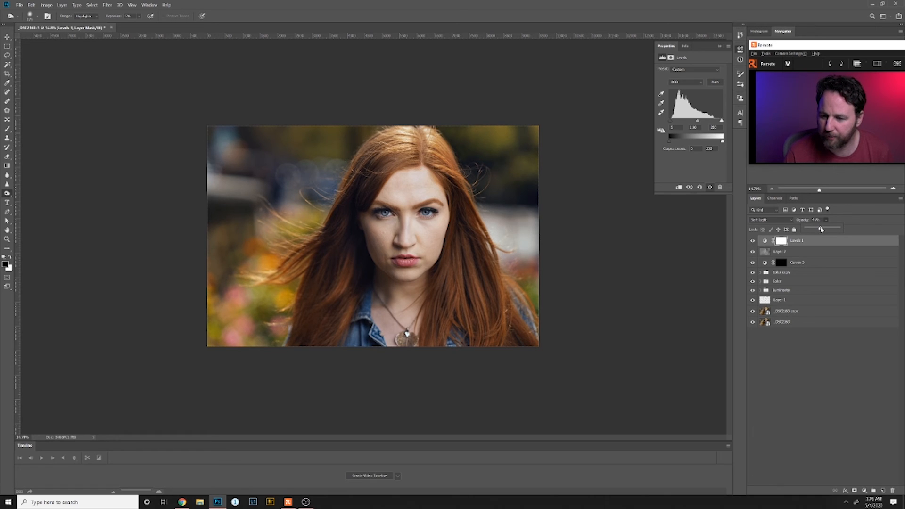
drag(821, 228, 821, 229)
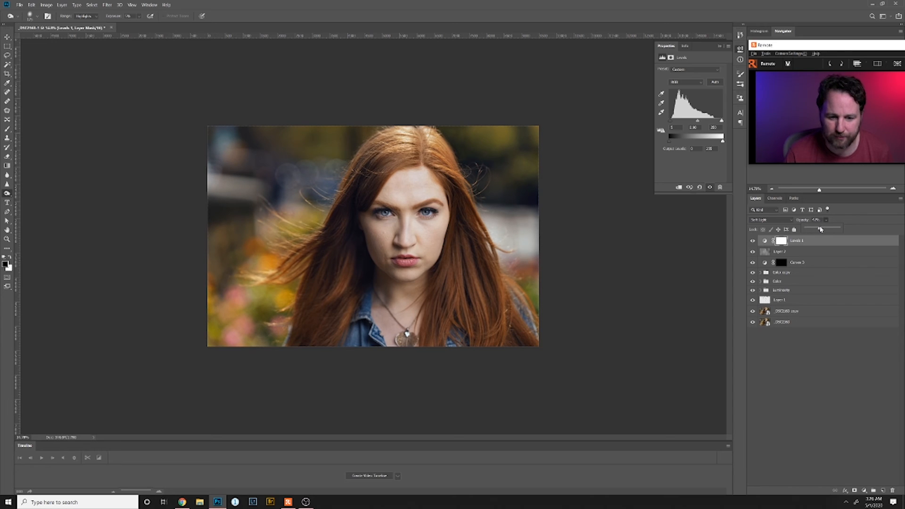
drag(367, 235, 452, 234)
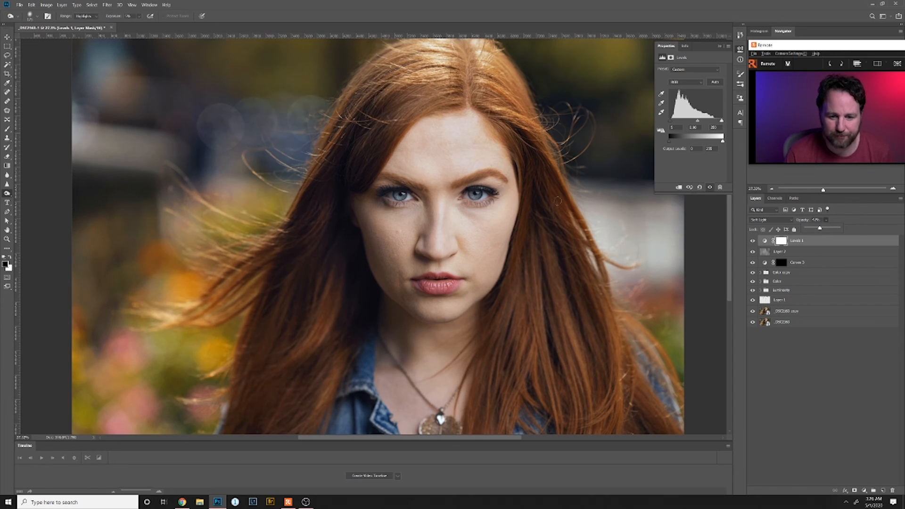
scroll(544, 197, down, 4)
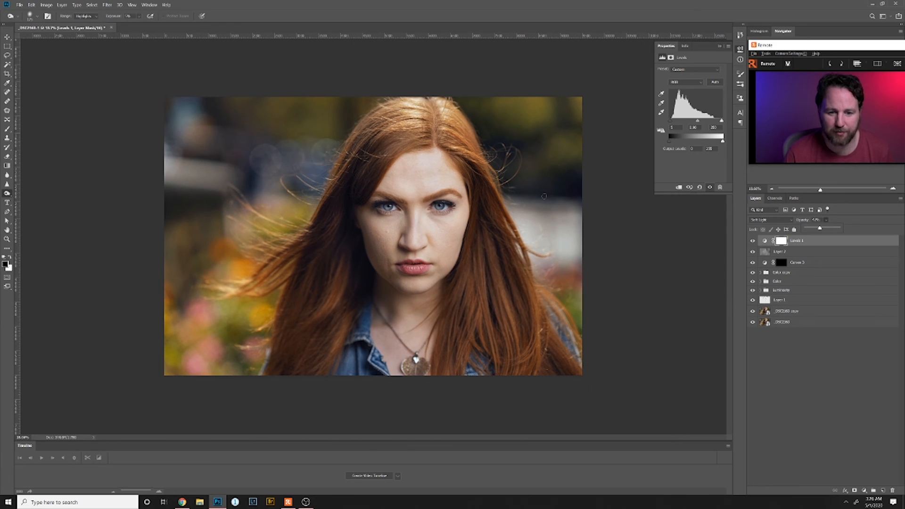
Stamp all visible layers into a new layer at the top of the stack and open Smart Sharpen on it
shift+click(817, 325)
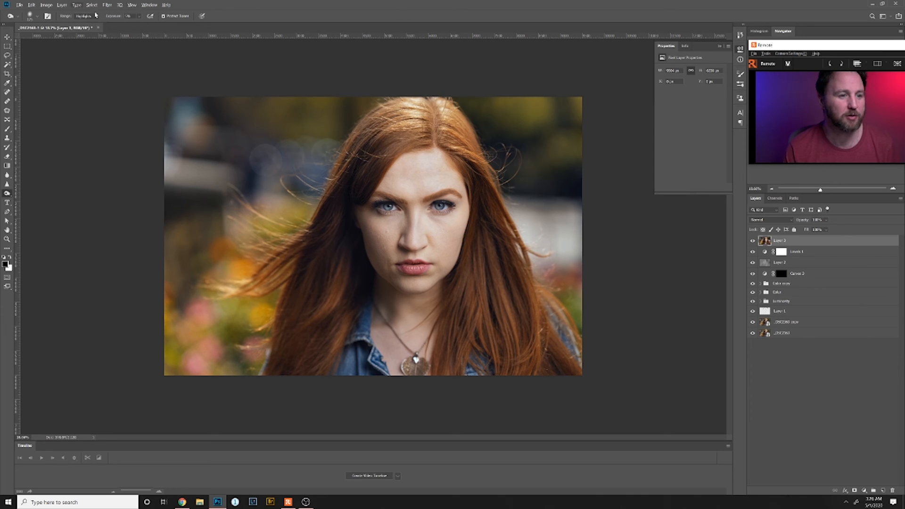
click(107, 5)
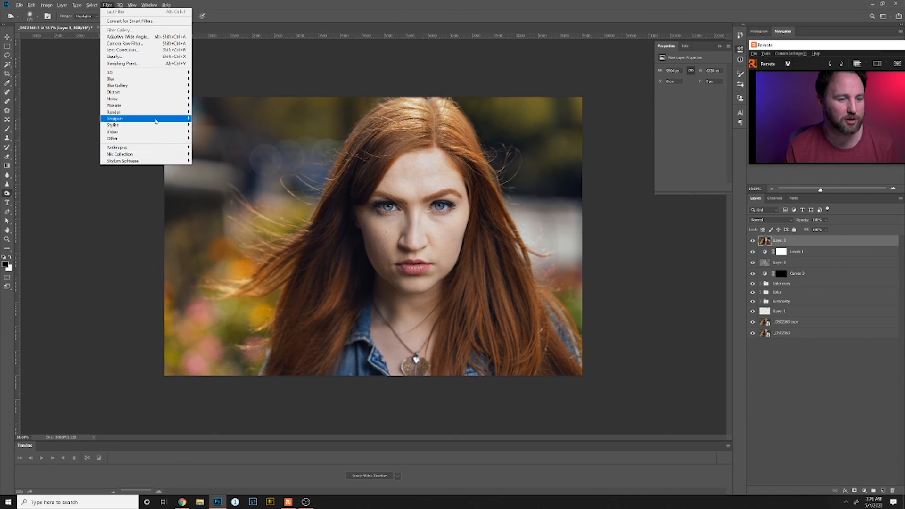
mouse_move(157, 119)
click(217, 146)
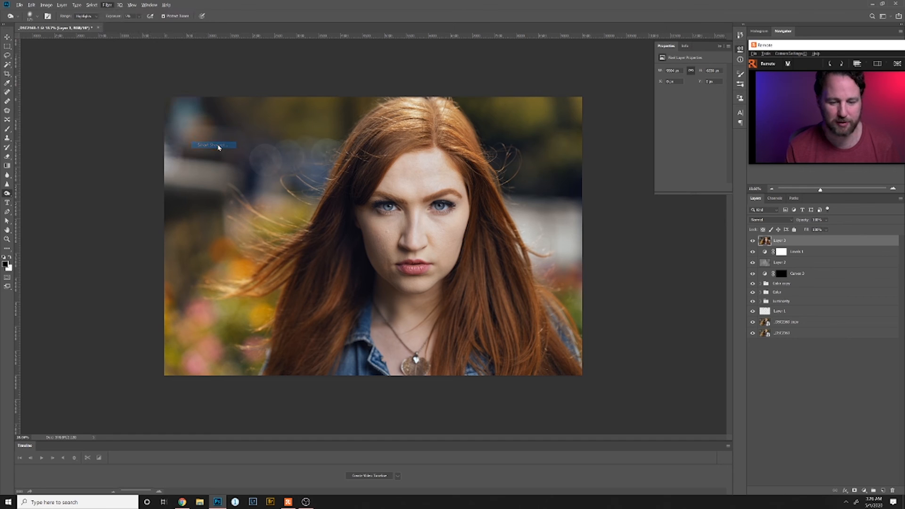
Judging the Smart Sharpen effect on the eye, set Amount to about 145% and Radius to 2.1 px
drag(434, 212, 472, 297)
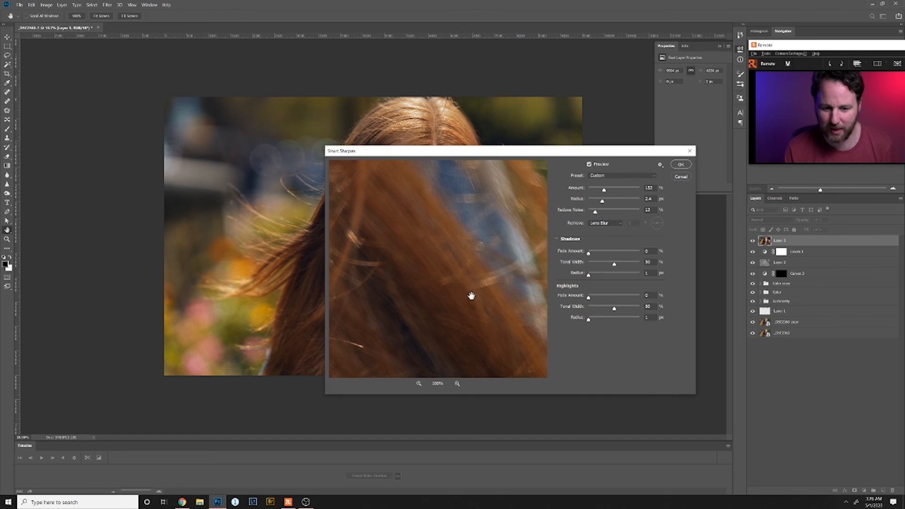
drag(430, 246, 495, 326)
drag(462, 287, 553, 353)
drag(468, 240, 518, 321)
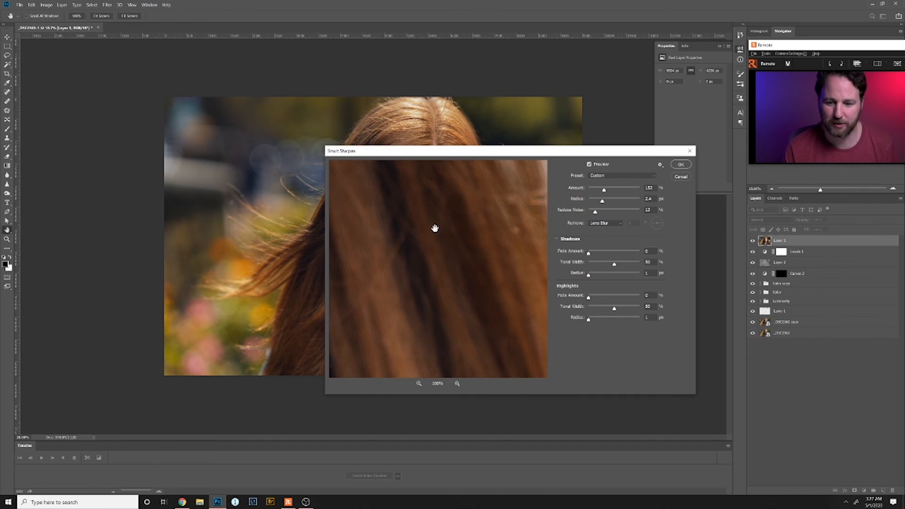
drag(436, 229, 514, 299)
drag(436, 189, 523, 335)
drag(416, 215, 461, 288)
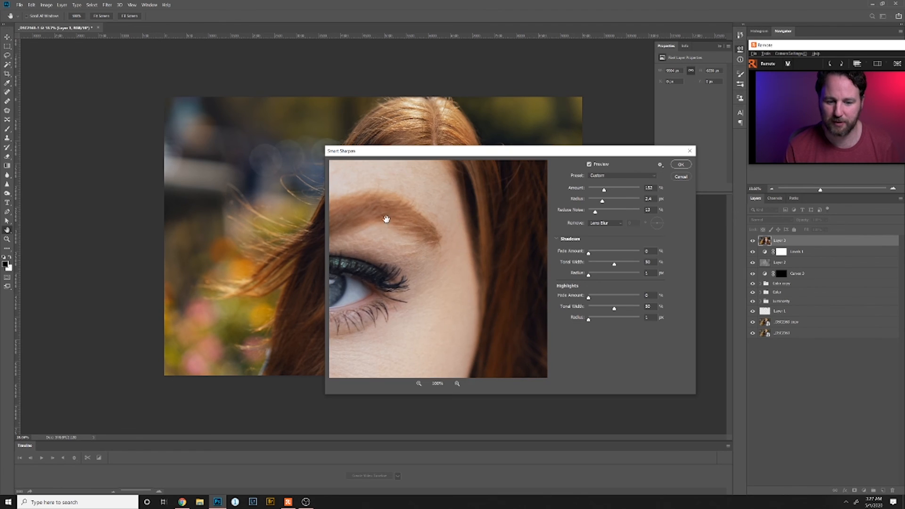
drag(387, 219, 485, 225)
drag(414, 291, 445, 240)
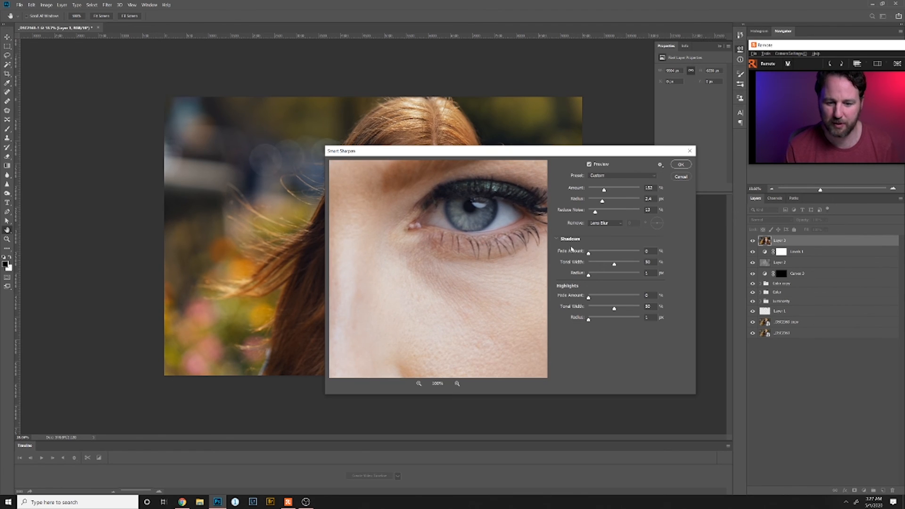
drag(604, 190, 600, 192)
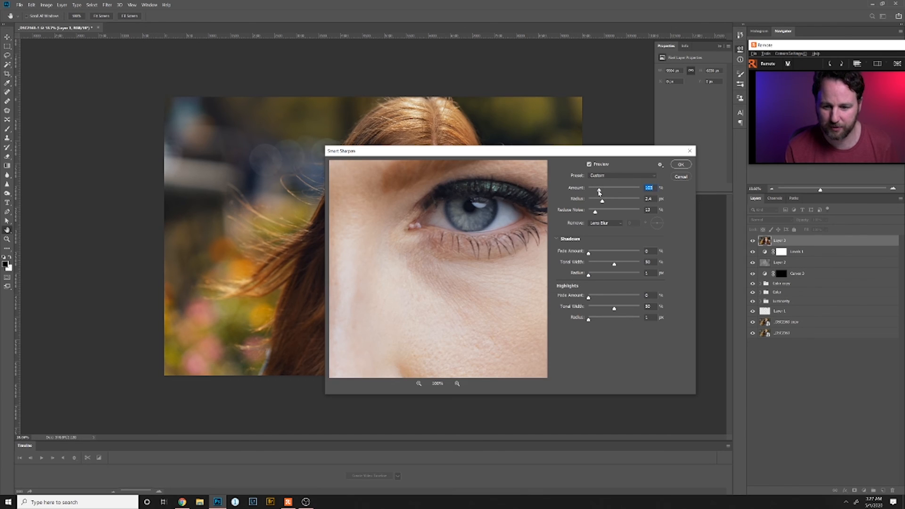
drag(599, 192, 602, 191)
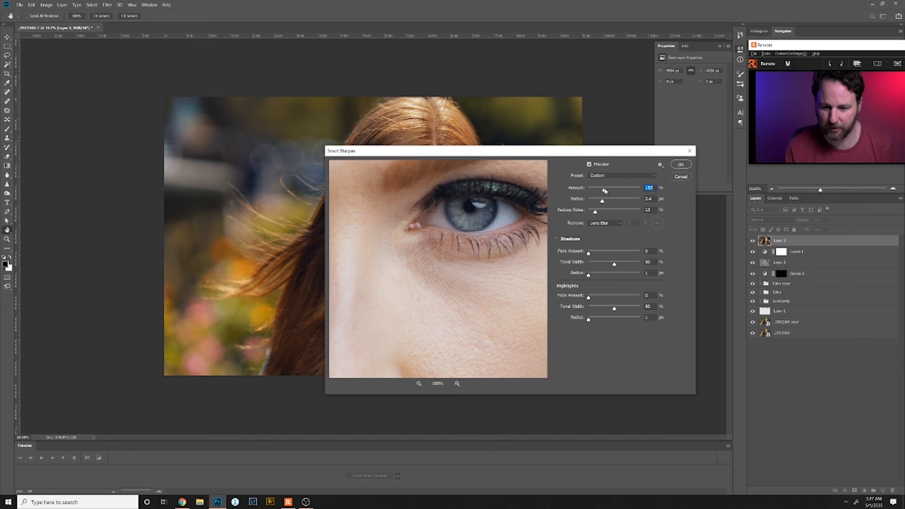
drag(603, 203, 598, 202)
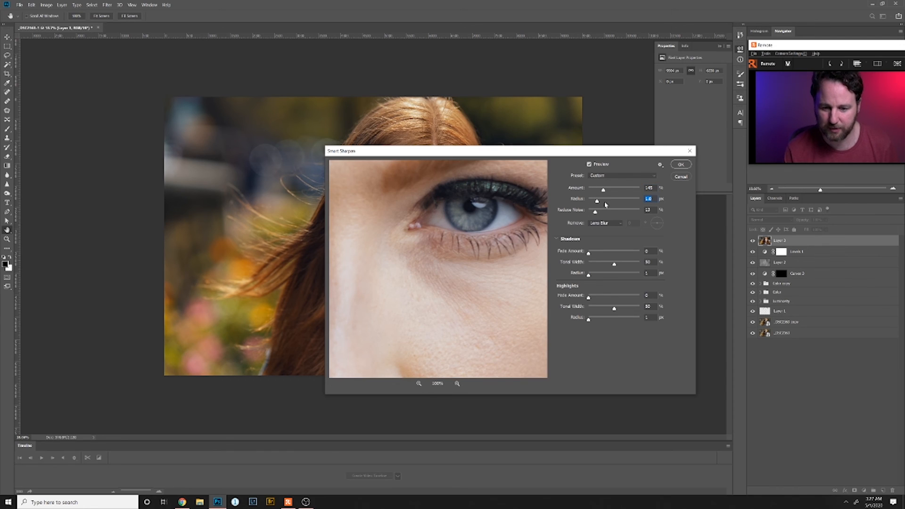
drag(597, 202, 608, 201)
drag(607, 202, 601, 202)
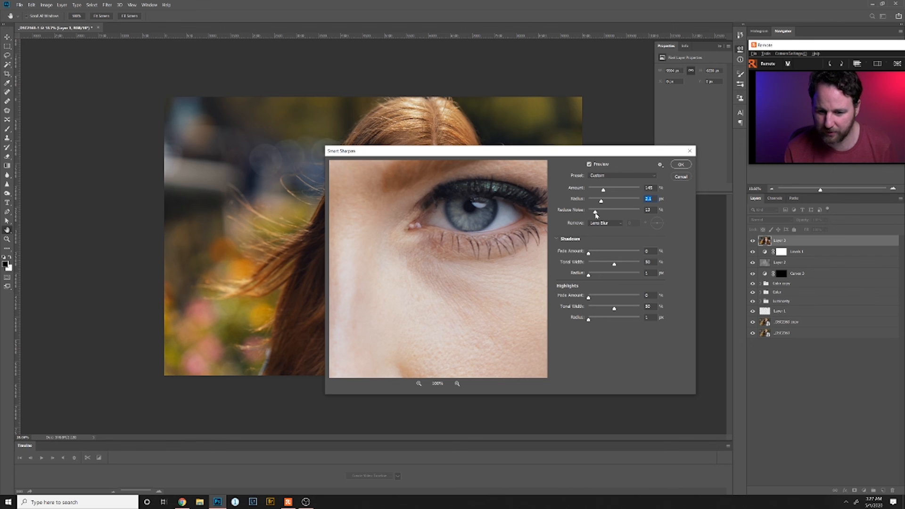
Turn on Use Legacy for Smart Sharpen and lower the Amount to about 120%
click(660, 165)
click(653, 175)
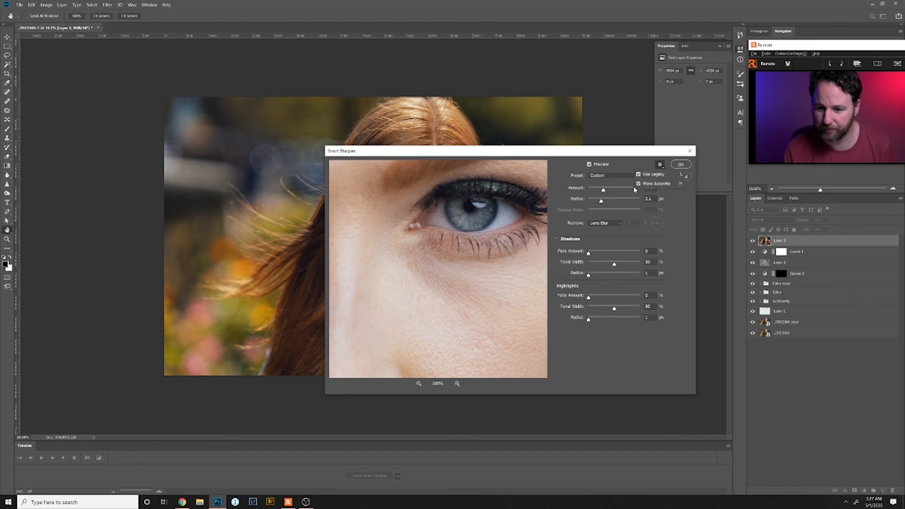
click(620, 158)
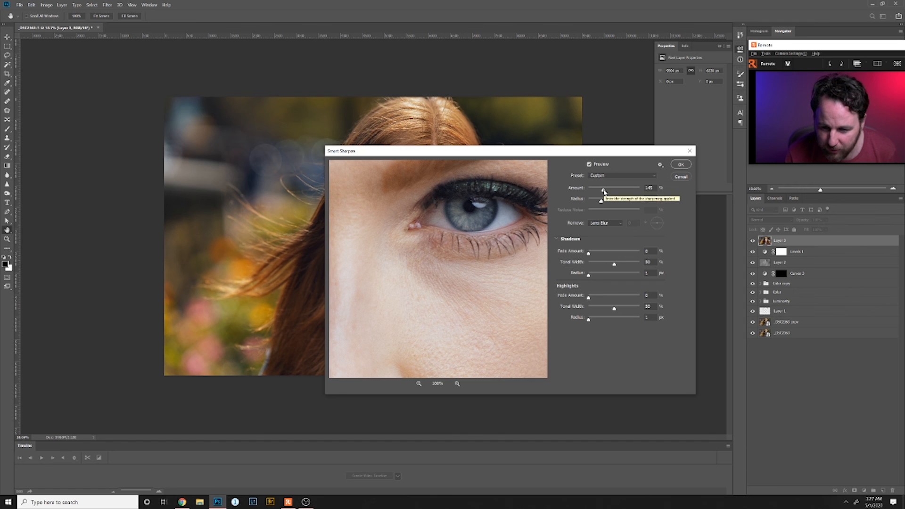
drag(604, 192, 598, 192)
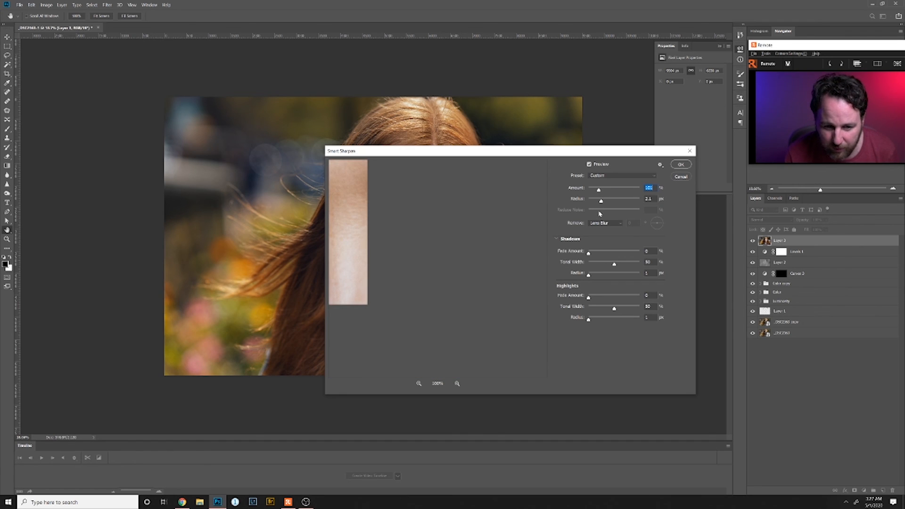
drag(598, 189, 602, 190)
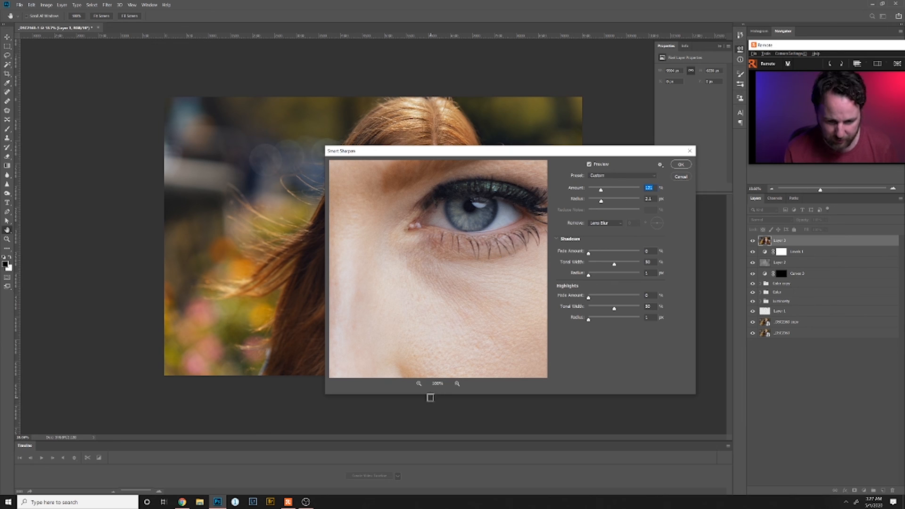
Check both eyes, the nose and the lips in the 50% sharpening preview and apply Smart Sharpen
click(419, 384)
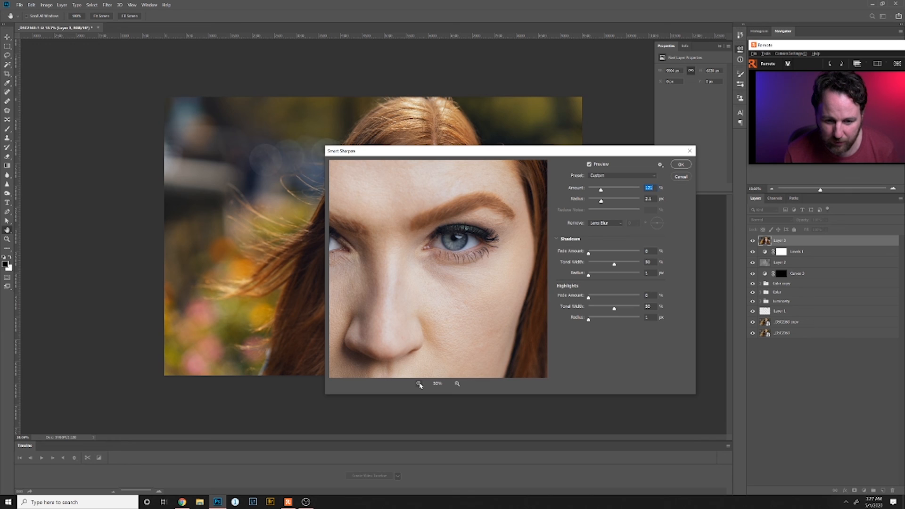
drag(406, 240, 473, 242)
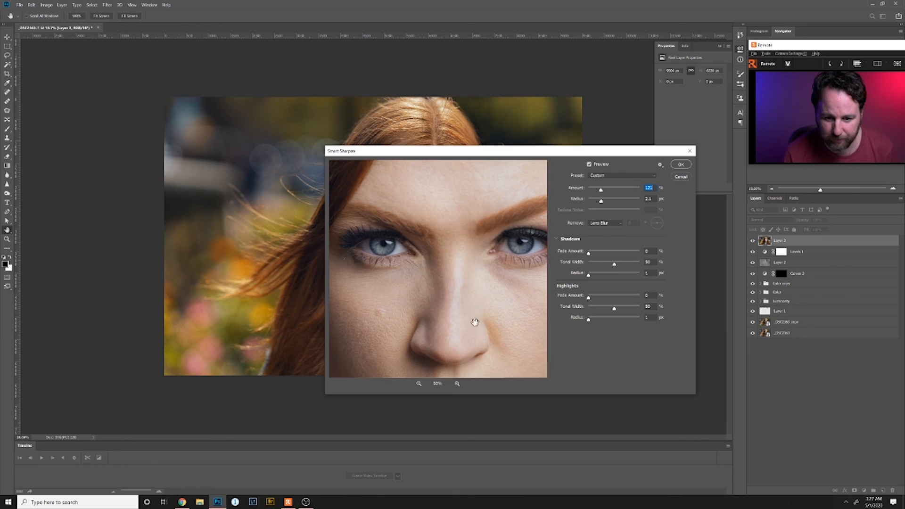
drag(475, 322, 487, 208)
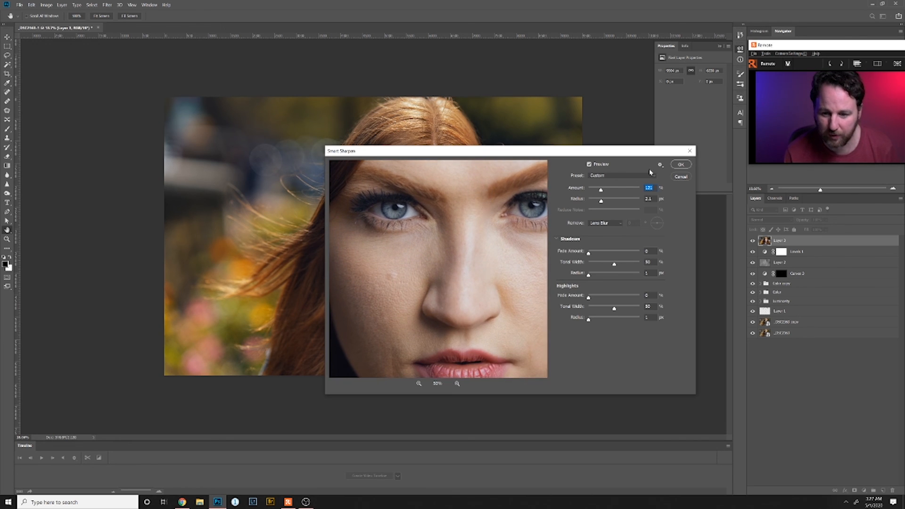
click(681, 165)
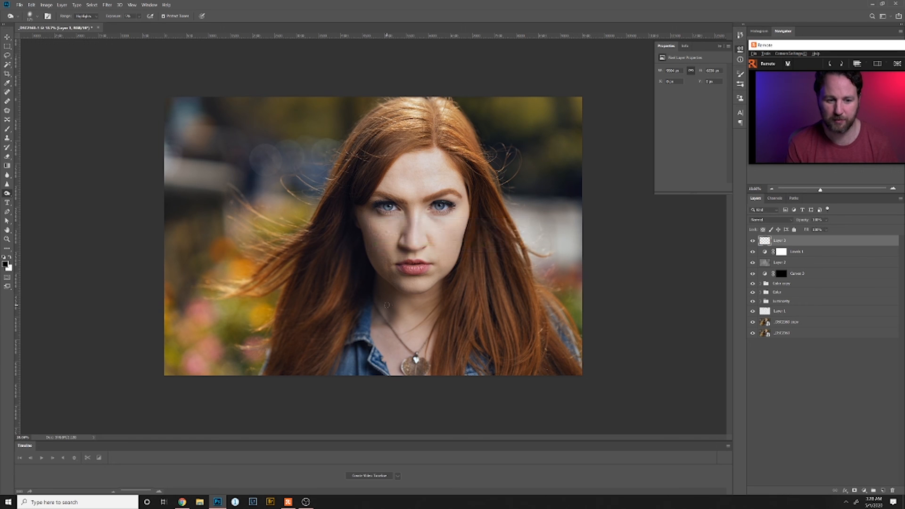
Open Save for Web for the finished portrait and set the JPEG's image height to 1600 px with proportions linked
click(19, 4)
mouse_move(85, 97)
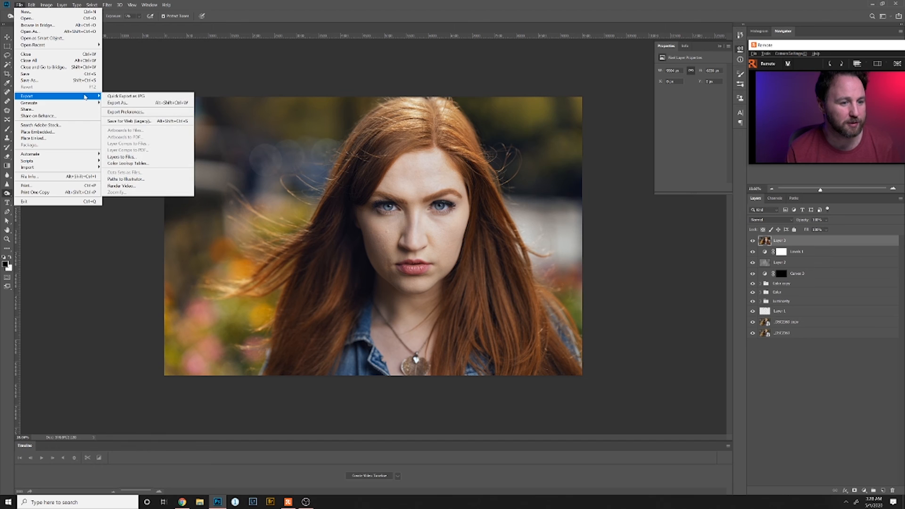
click(149, 124)
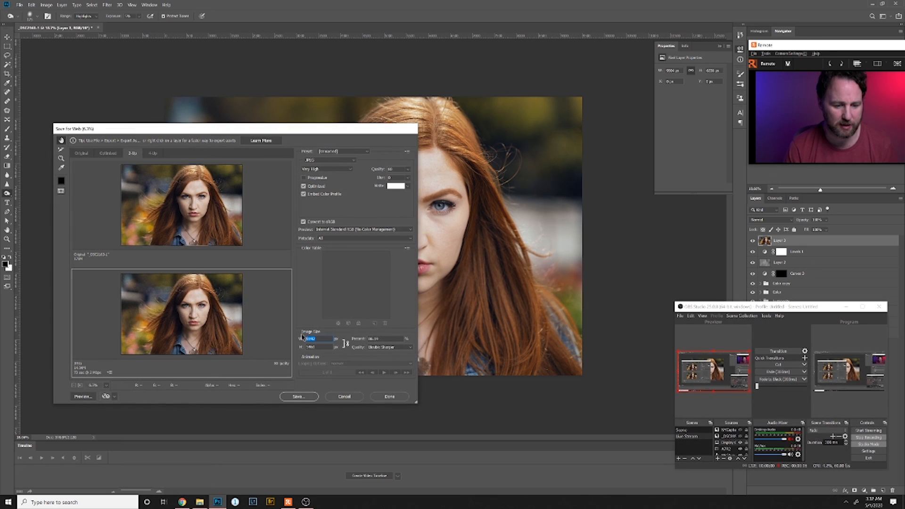
double_click(320, 347)
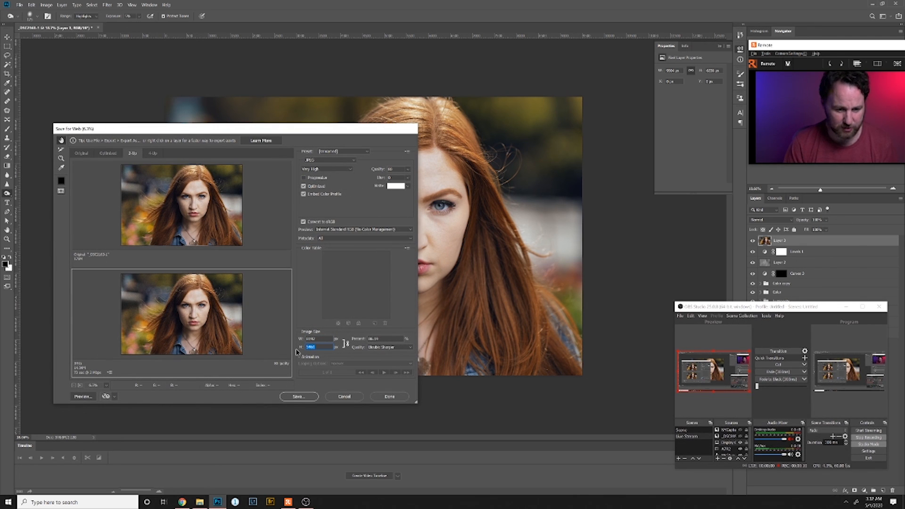
text(1600)
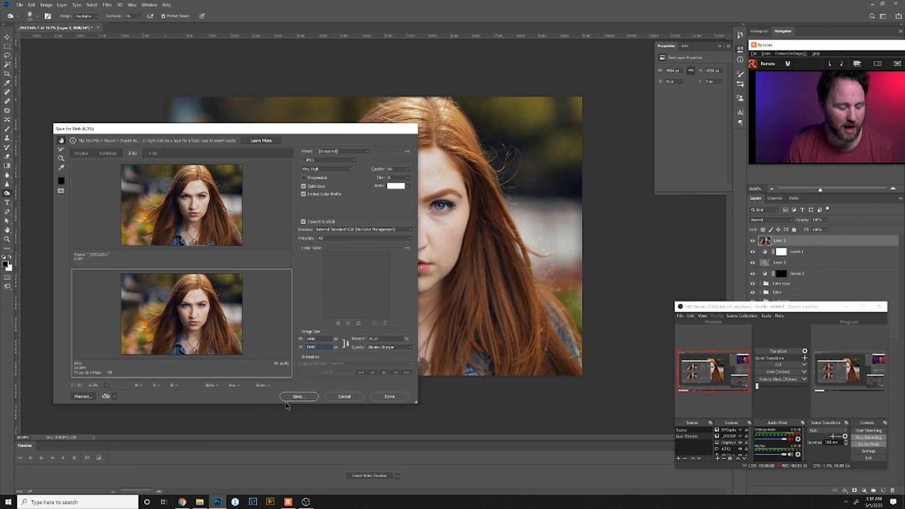
Start saving the optimized JPEG and append "Edit" to the end of its existing file name
click(305, 397)
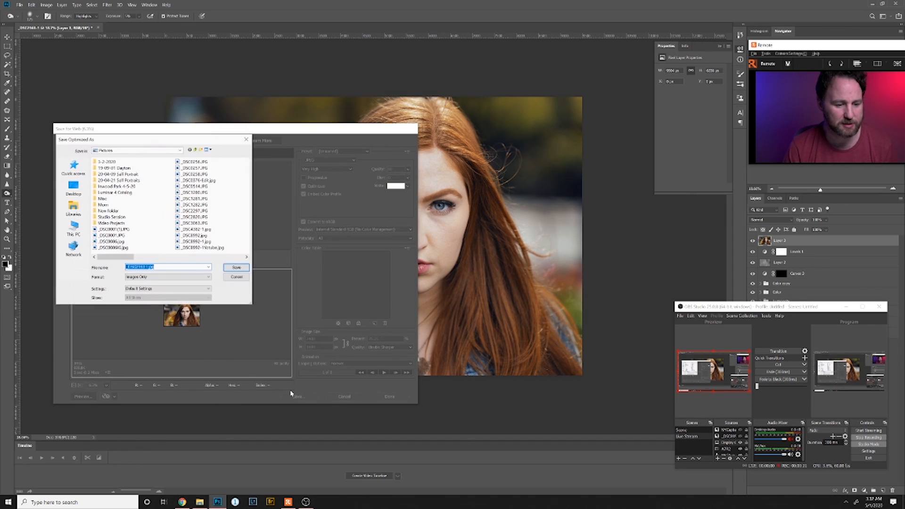
click(147, 267)
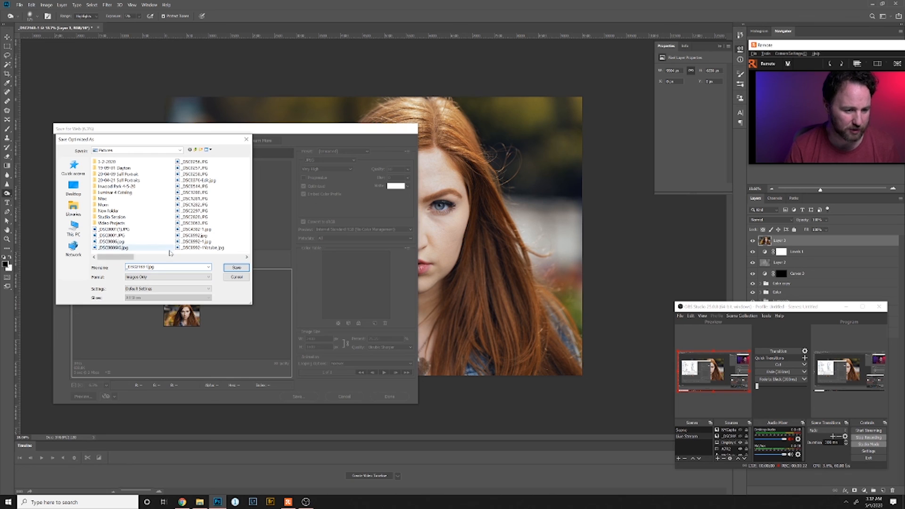
text(Edit)
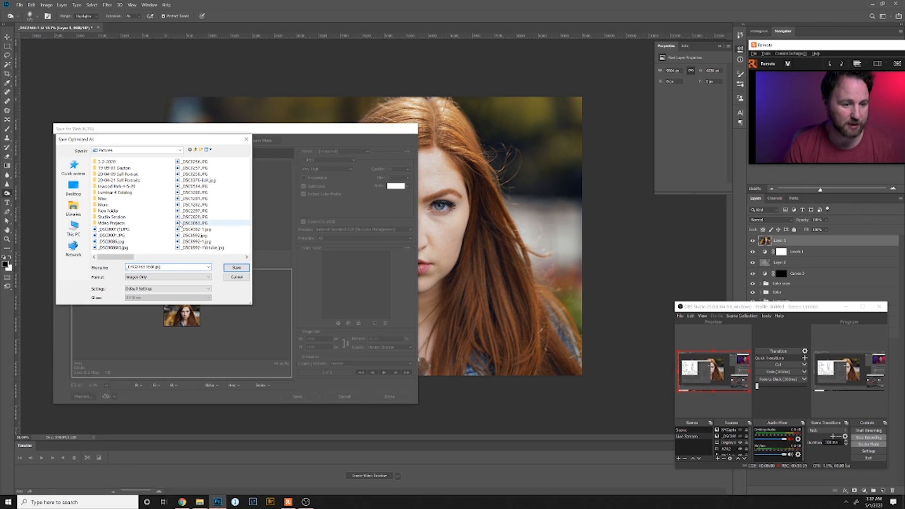
Choose the save location on the photo drive: the model photography folder, 2020, and the model's dated shoot folder
click(180, 150)
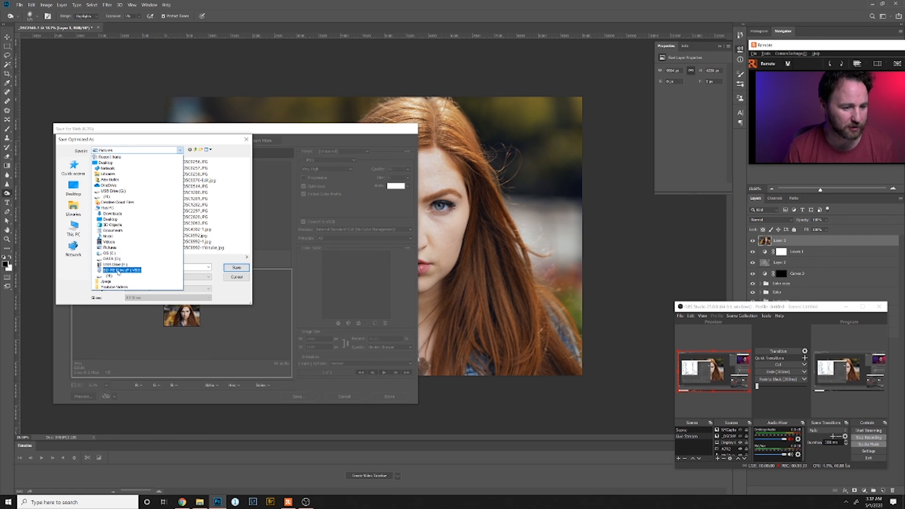
click(109, 276)
double_click(135, 189)
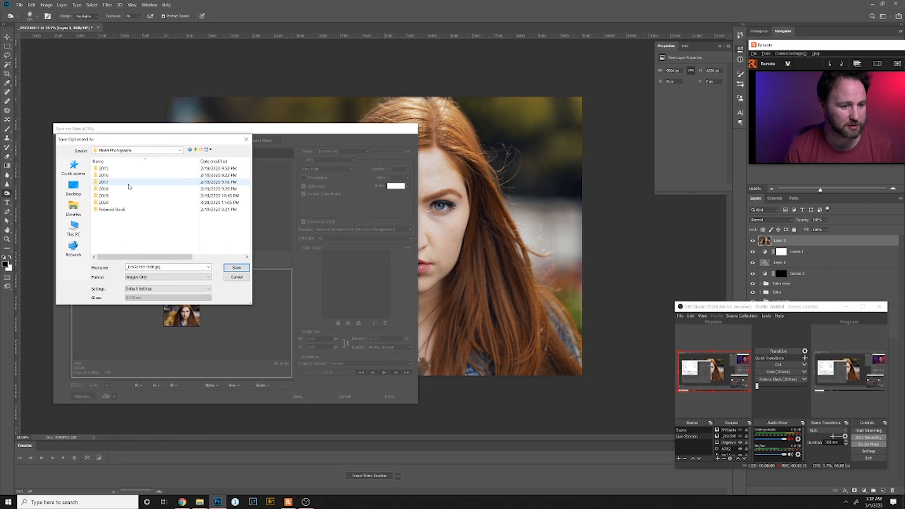
double_click(113, 203)
double_click(116, 230)
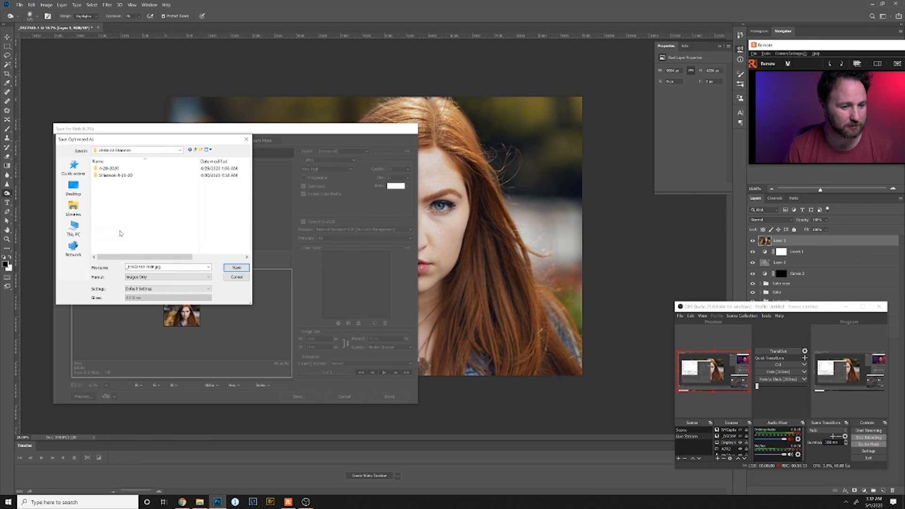
Create a subfolder named with the model's first name and "Edits", and save the JPEG in it
click(202, 150)
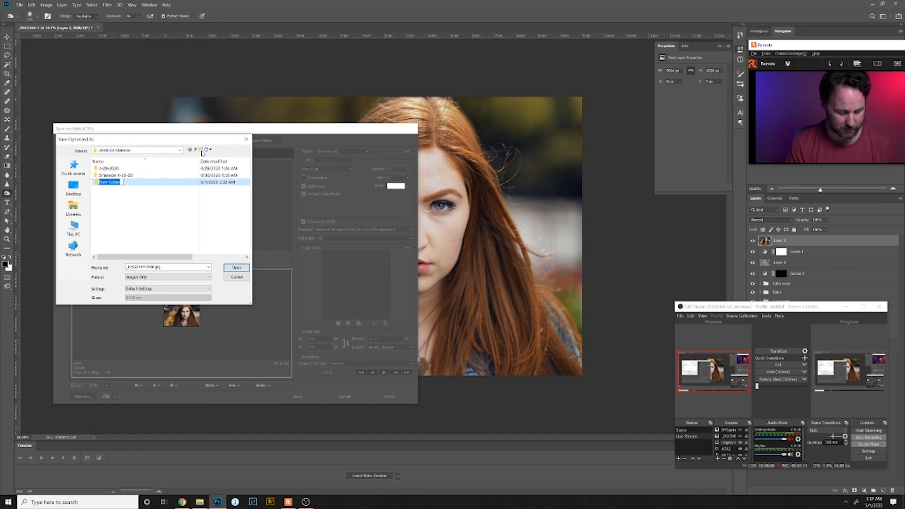
text(Shannon Edi)
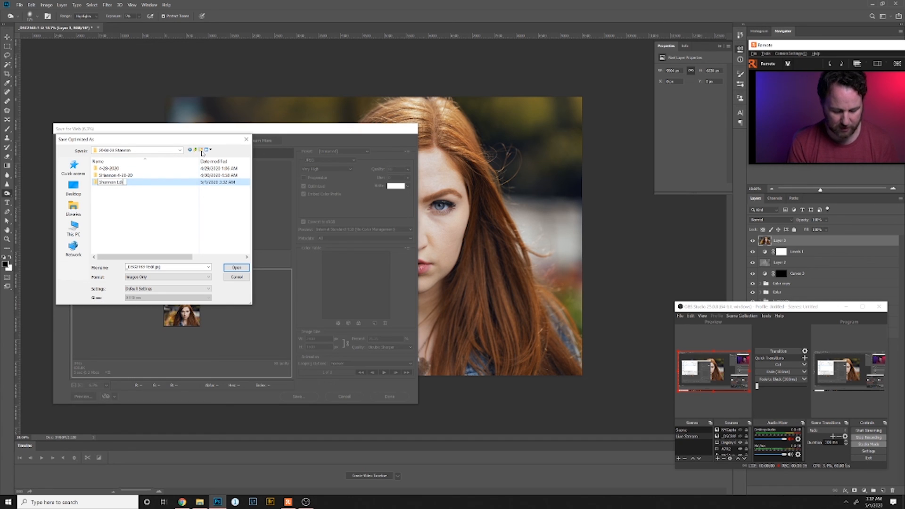
text(t)
key(Return)
double_click(130, 183)
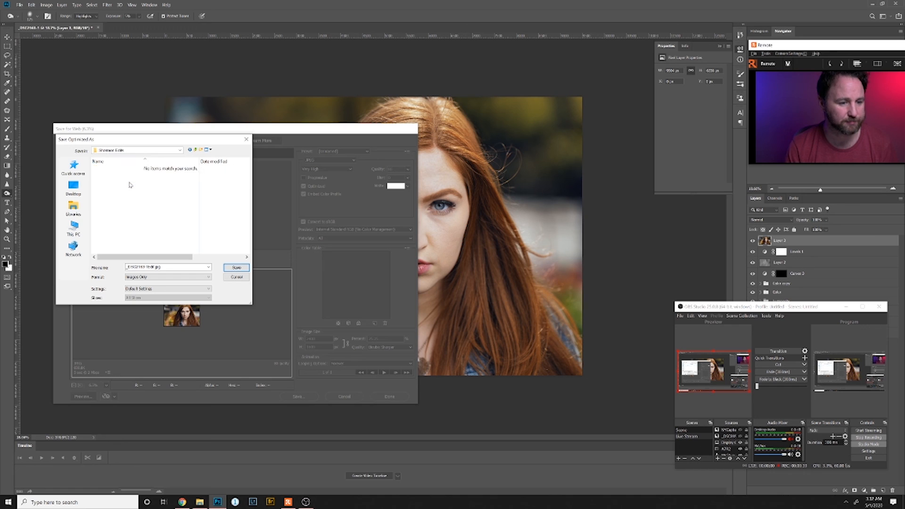
click(236, 267)
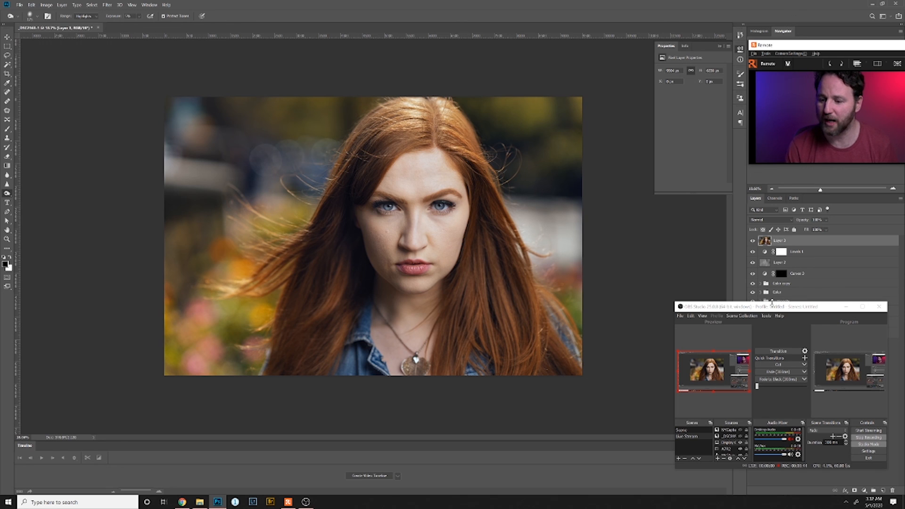
Compare before and after by showing only the original bottom layer, and bring the edited layers back into view
drag(782, 307, 749, 352)
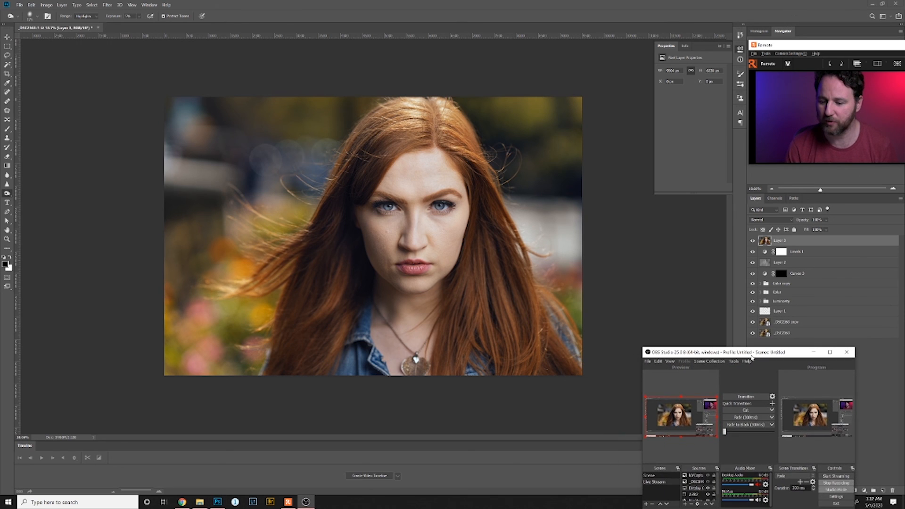
click(753, 338)
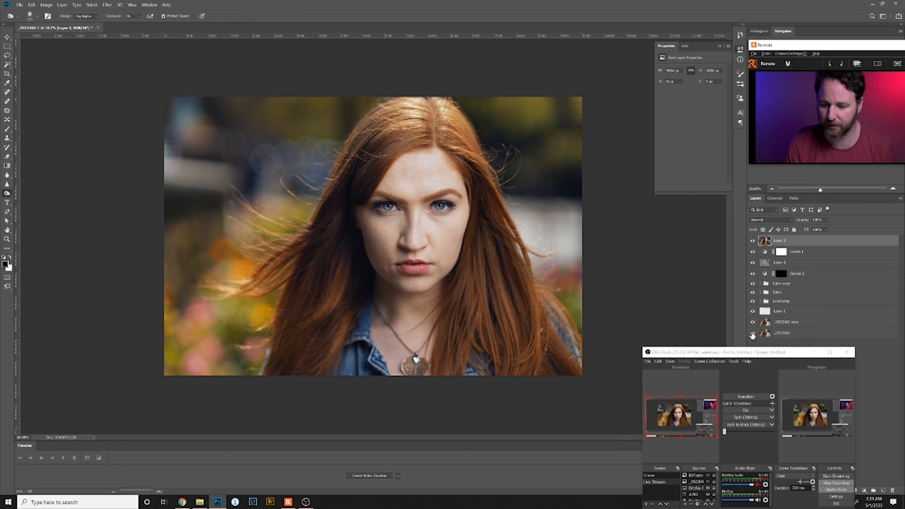
alt+click(753, 334)
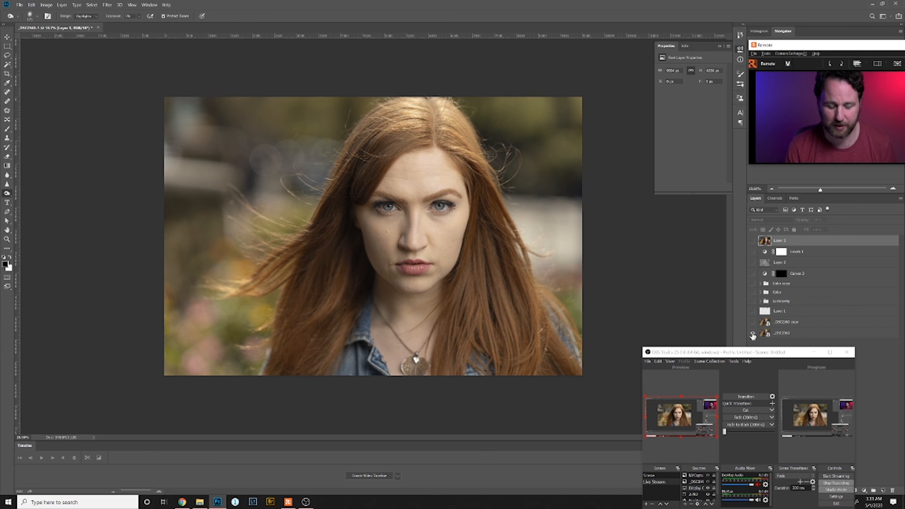
scroll(424, 321, up, 4)
scroll(423, 321, down, 2)
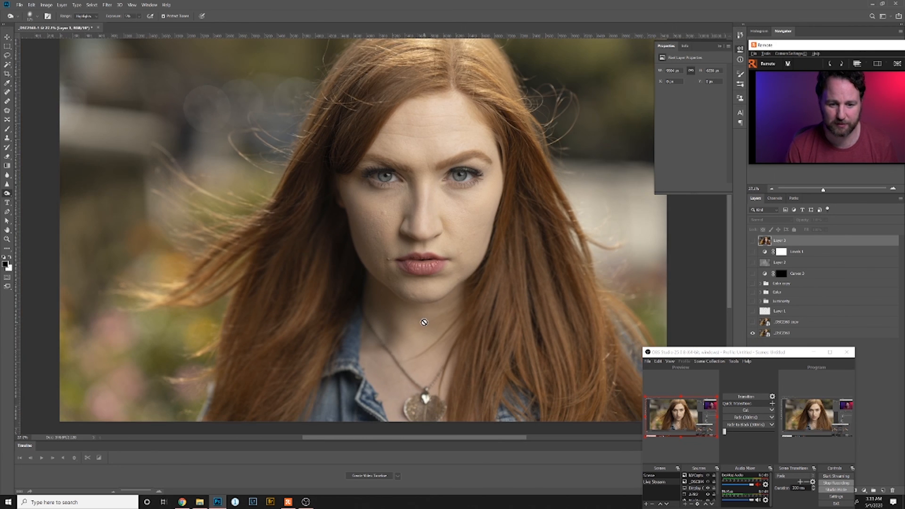
alt+click(753, 334)
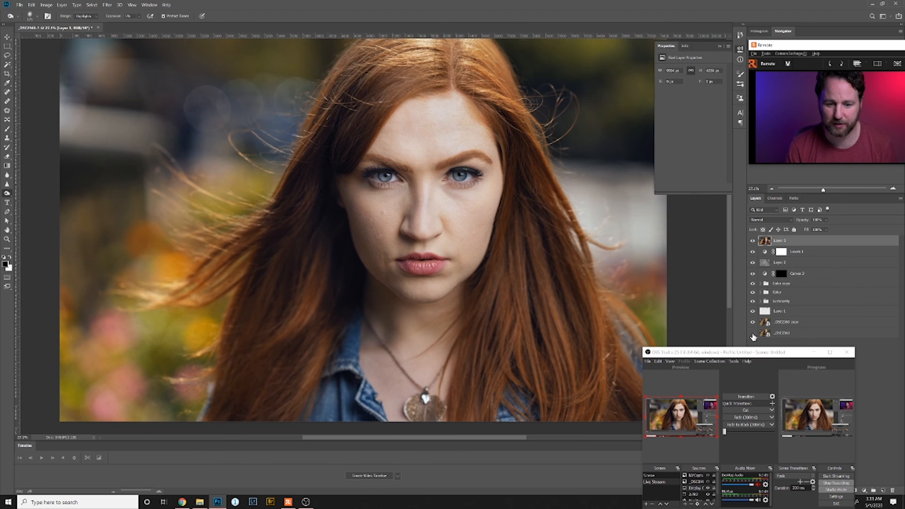
mouse_move(306, 503)
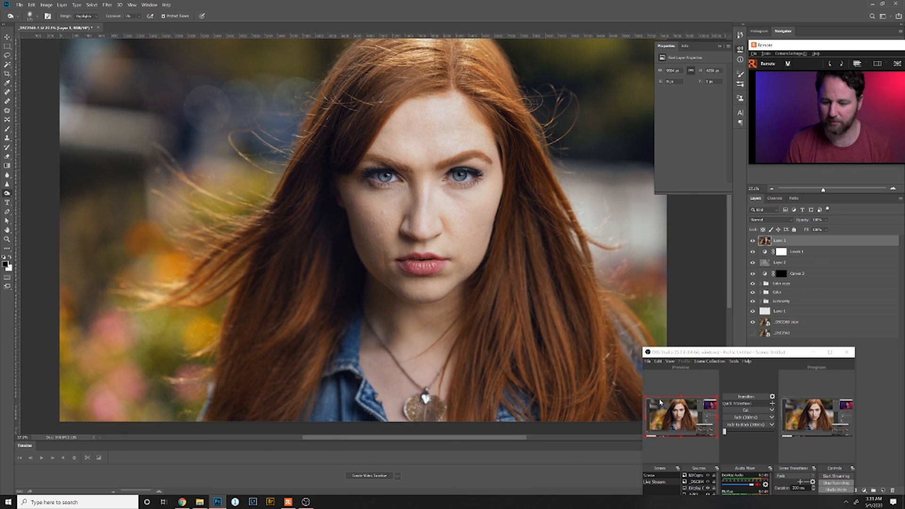
drag(712, 355, 580, 310)
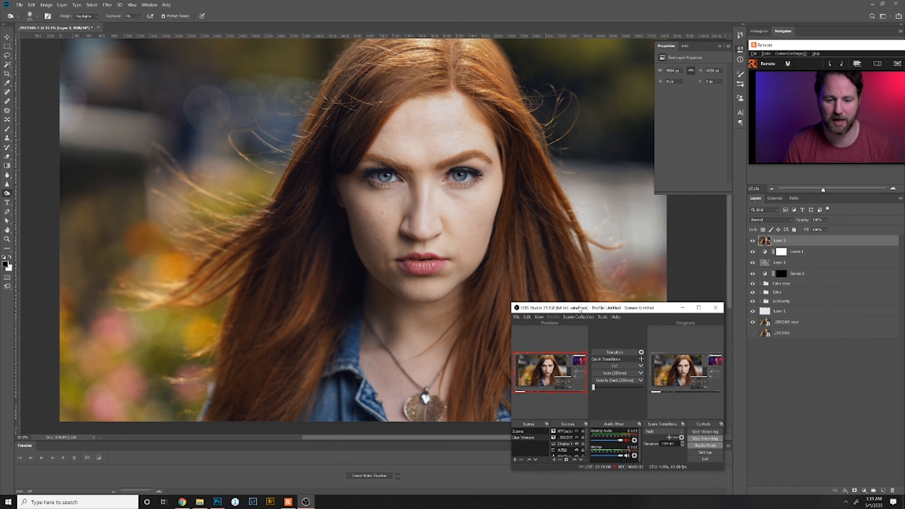